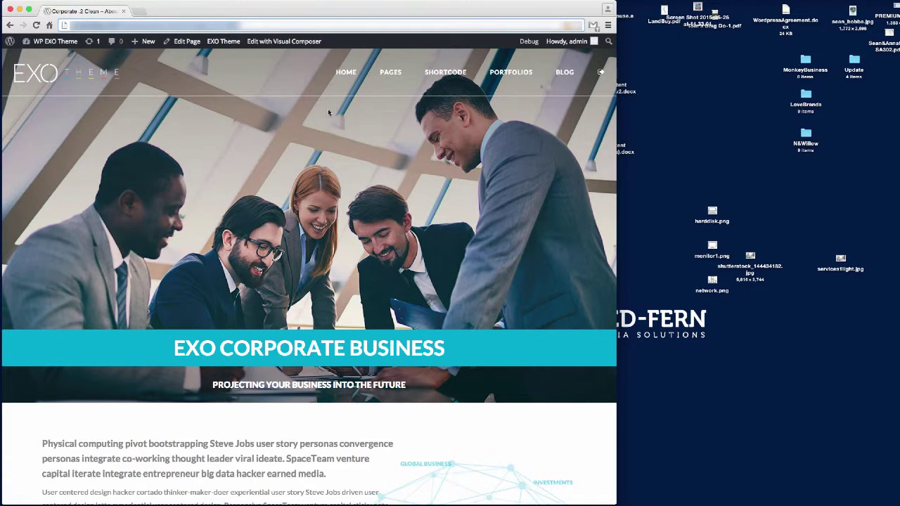
Look over the Corporate .2 About Us page and the About Us and Services entries in the site navigation
scroll(407, 187, down, 5)
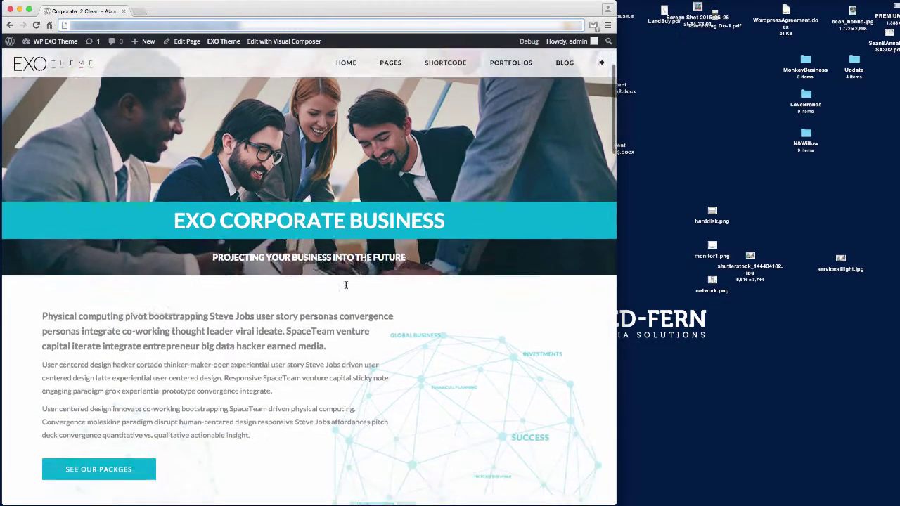
scroll(327, 285, down, 10)
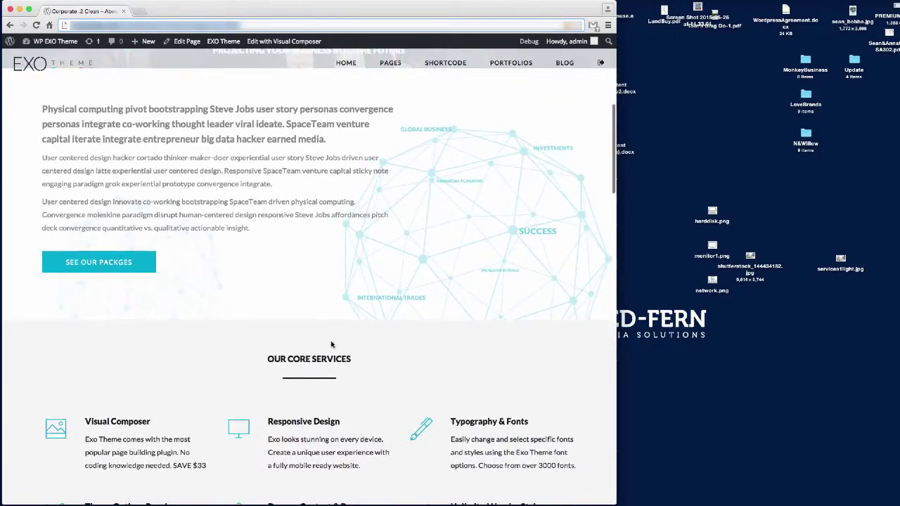
scroll(332, 341, up, 15)
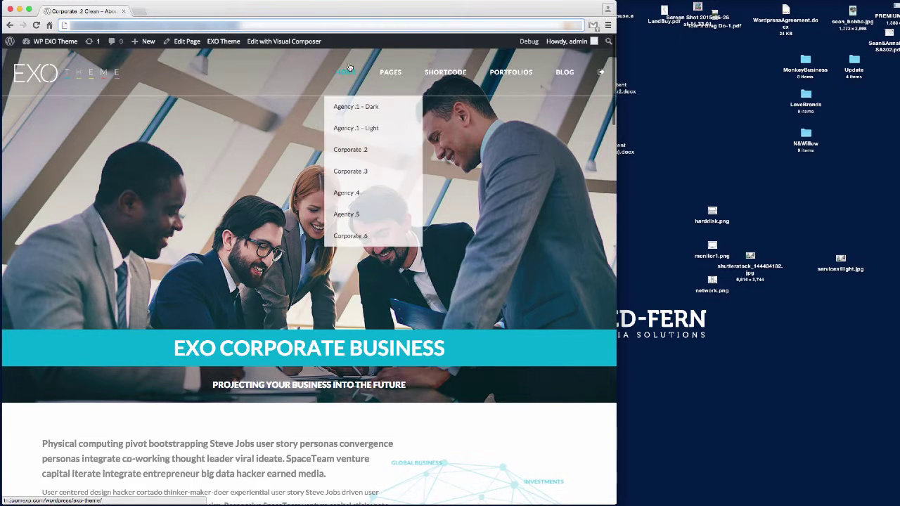
mouse_move(389, 117)
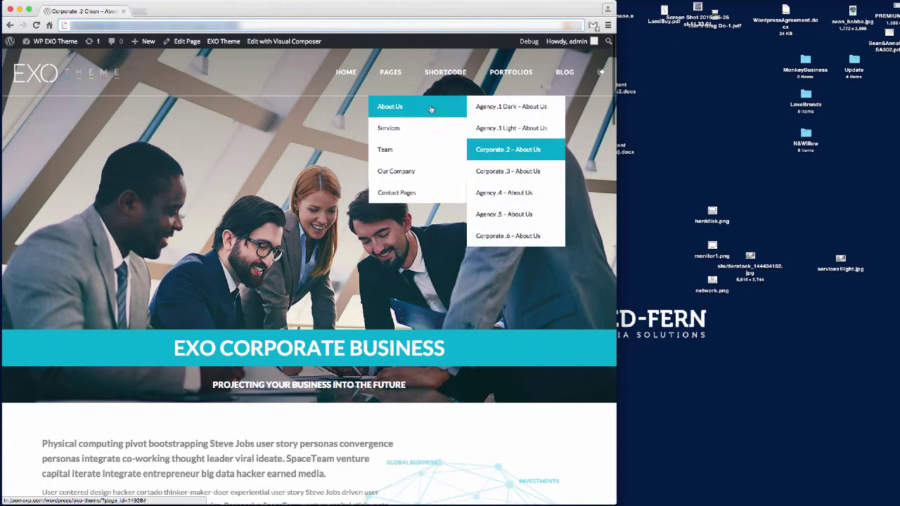
mouse_move(414, 128)
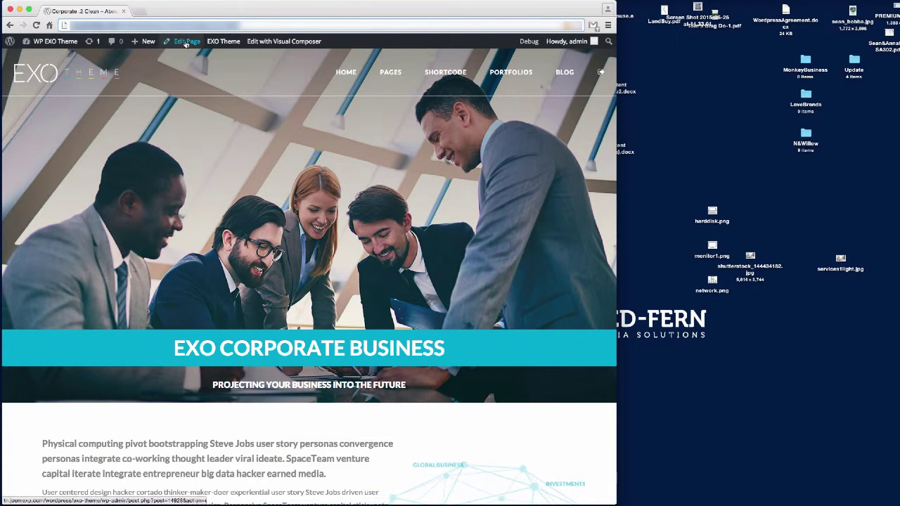
Open the form for adding a new WordPress page in a separate browser tab and switch to it
right_click(141, 40)
click(183, 3)
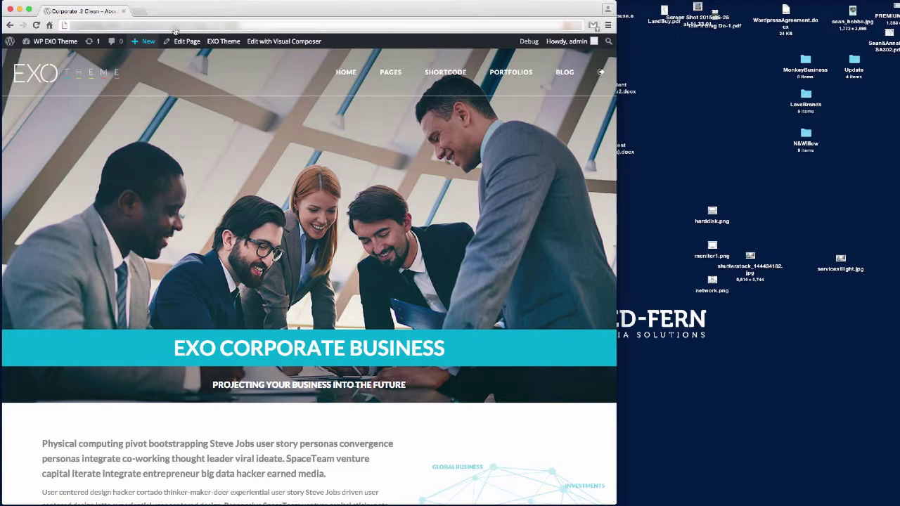
mouse_move(146, 45)
right_click(143, 71)
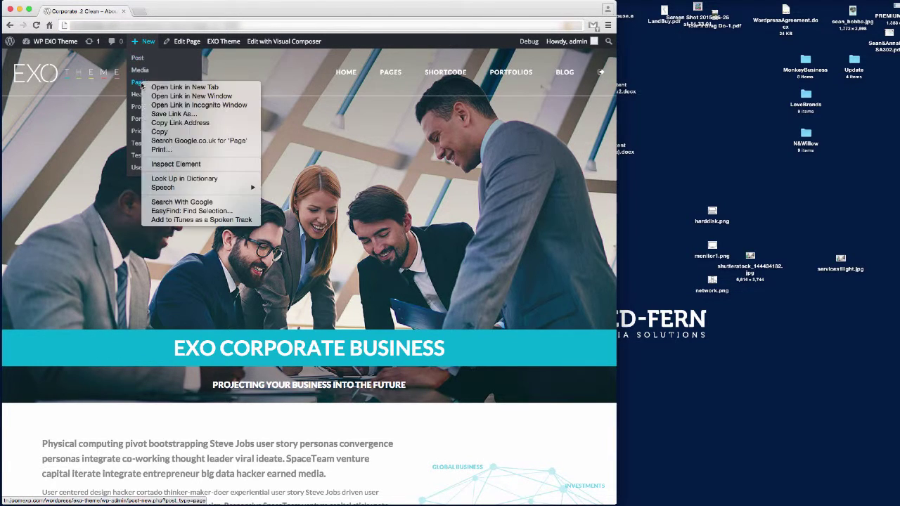
click(180, 89)
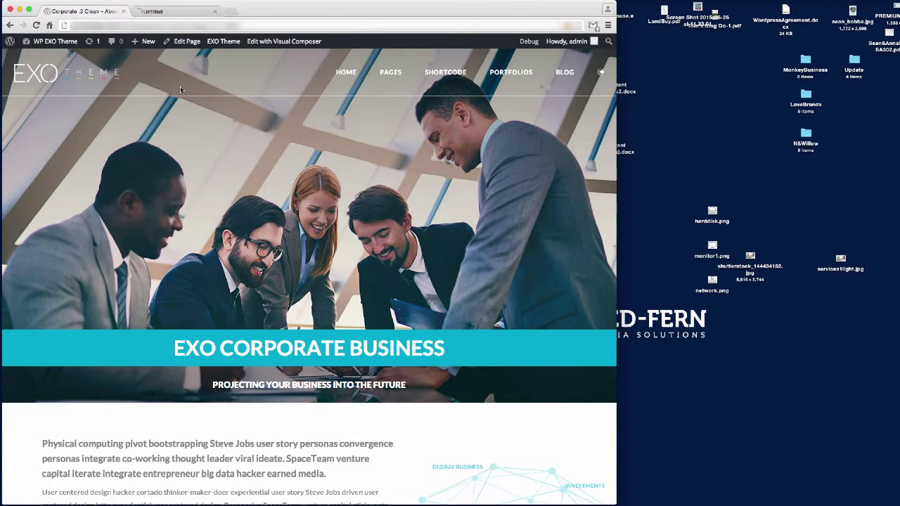
click(185, 12)
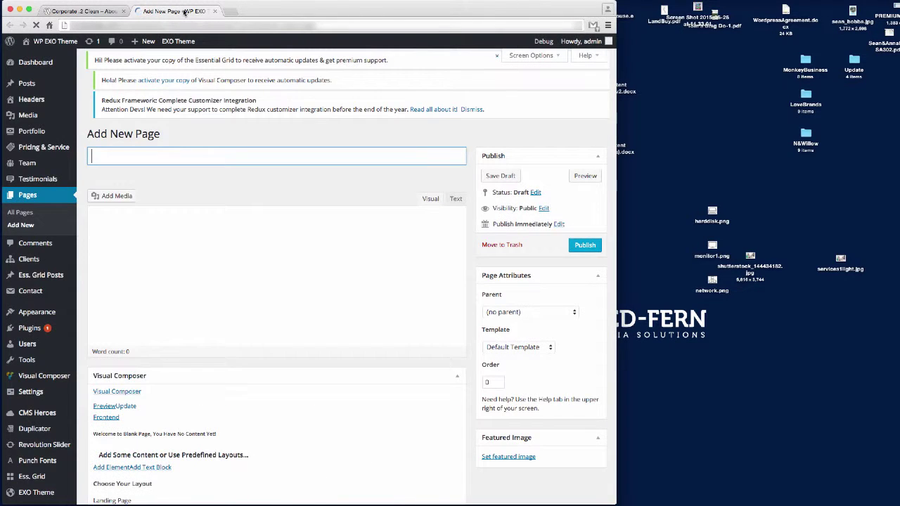
Title the new page "Corporate .2 - Services" and publish it
click(91, 11)
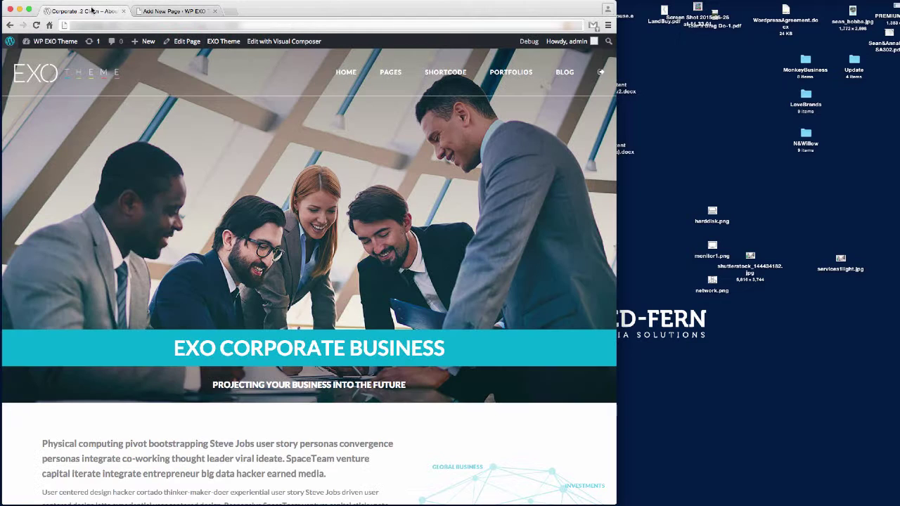
mouse_move(391, 74)
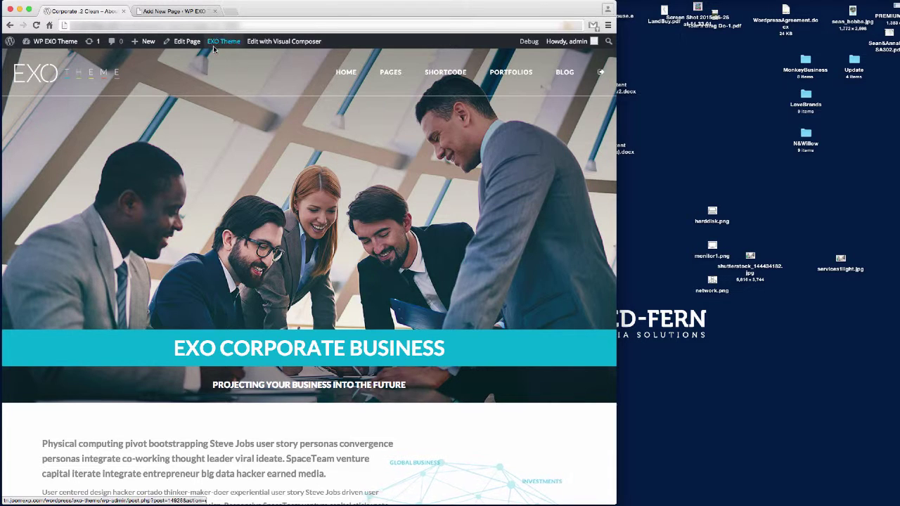
click(176, 10)
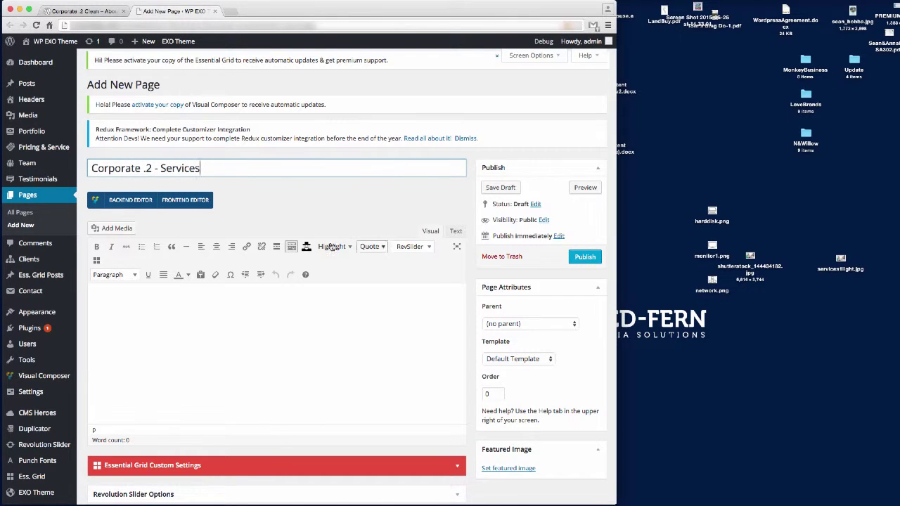
click(587, 258)
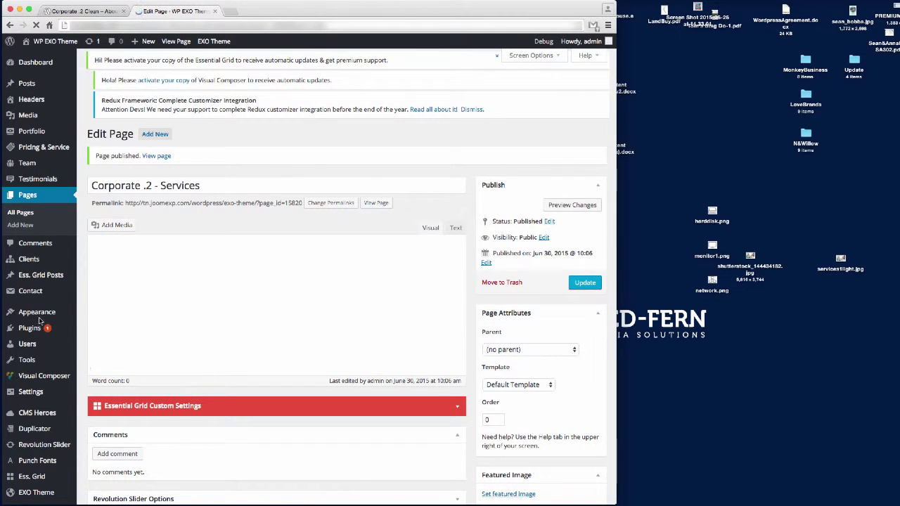
Open the WordPress menu editor in a new tab and add the Corporate .2 – Services page to the Main Menu
mouse_move(39, 313)
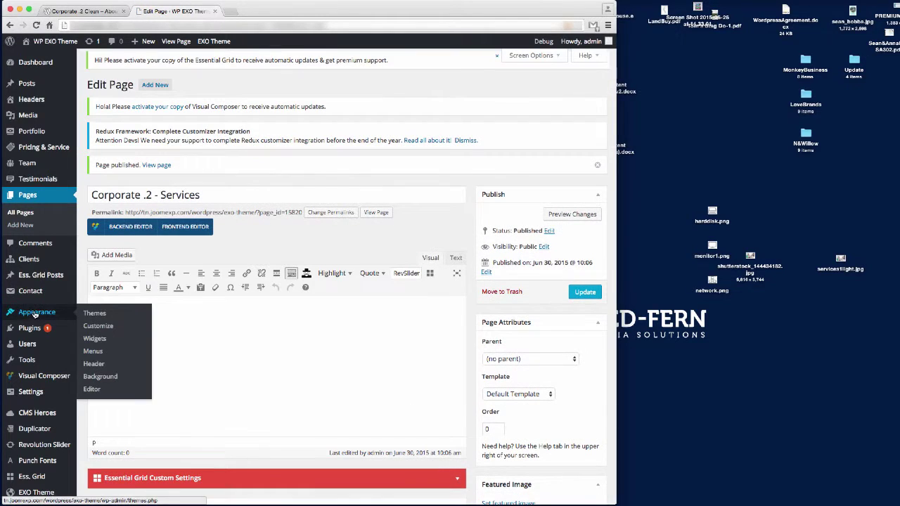
right_click(90, 351)
click(109, 355)
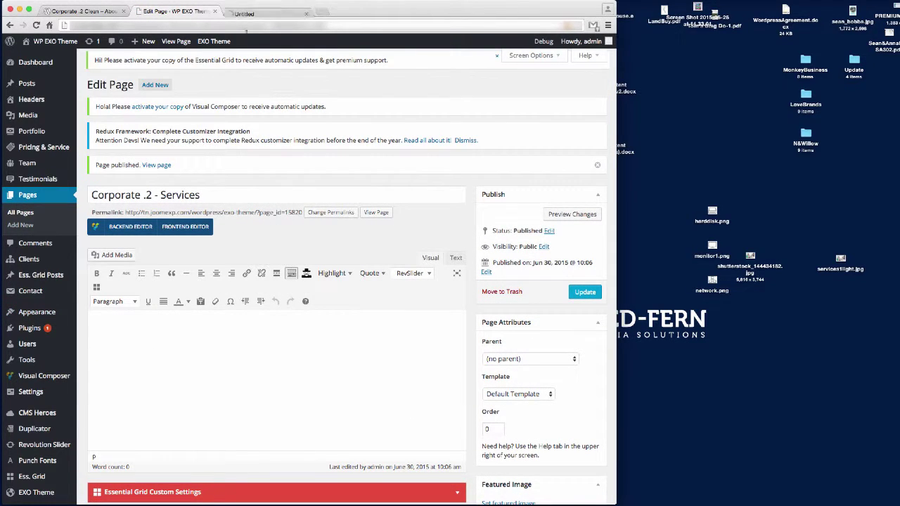
click(258, 11)
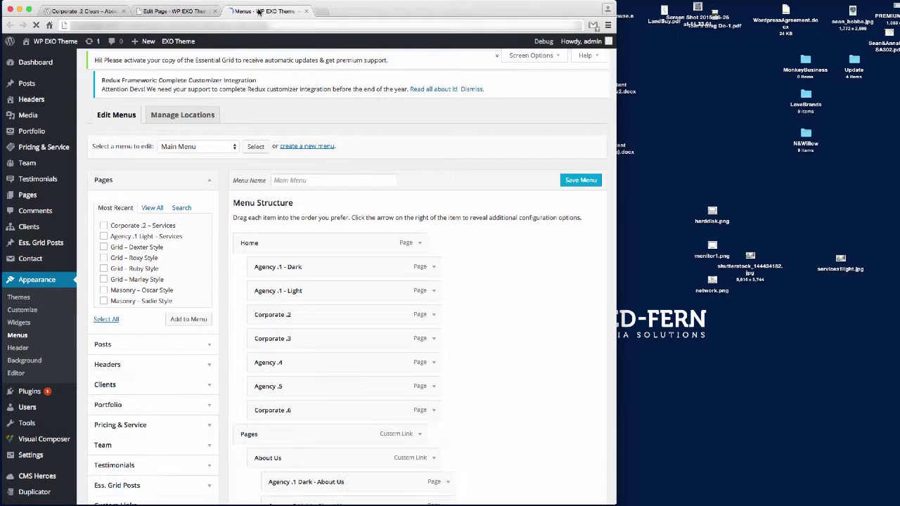
click(103, 226)
click(185, 318)
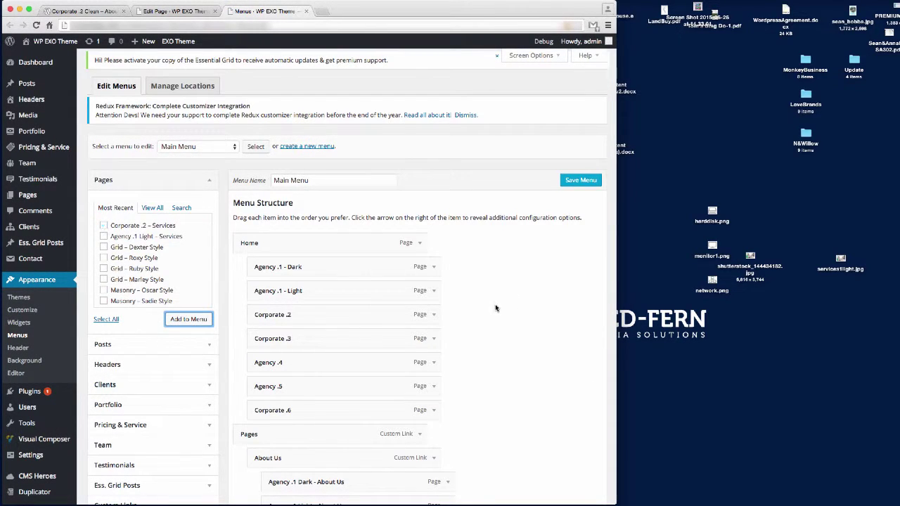
Nest Corporate .2 - Services under Services, directly below Agency .1 Light - Services, then save the menu and close its tab
scroll(516, 293, down, 15)
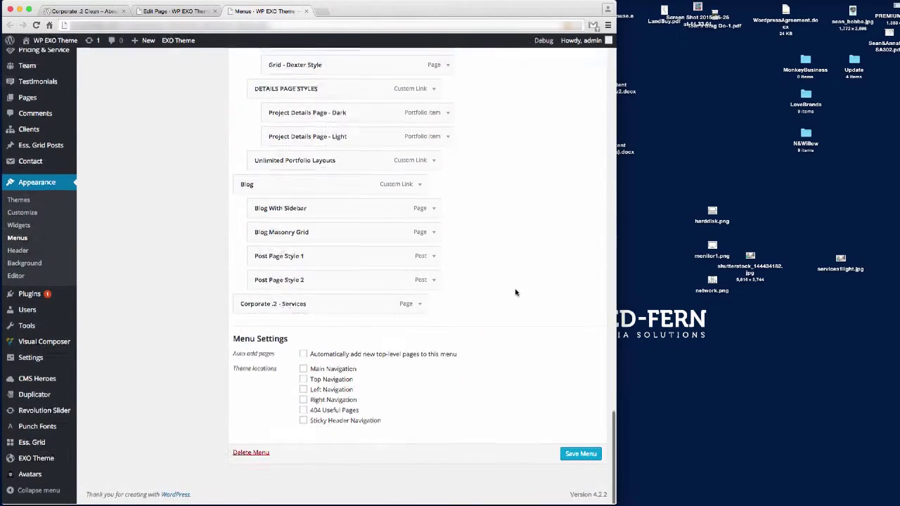
drag(341, 306, 394, 147)
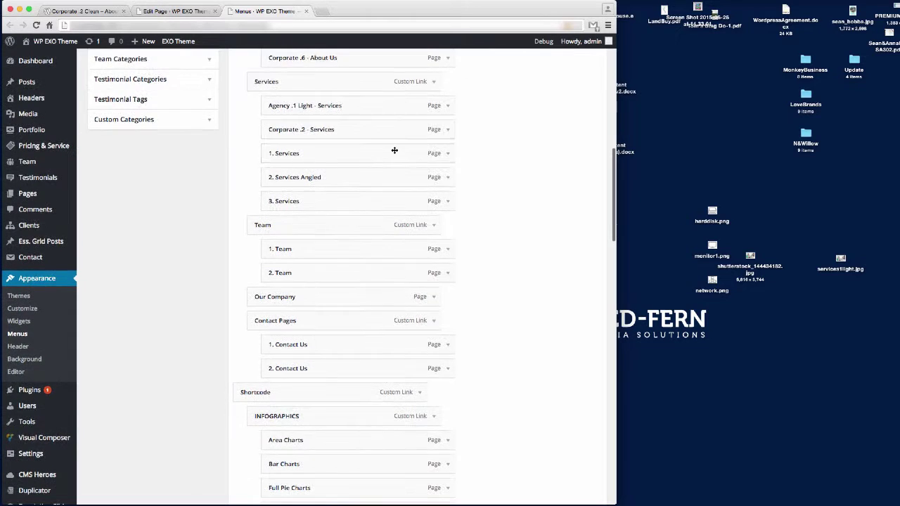
scroll(492, 199, up, 15)
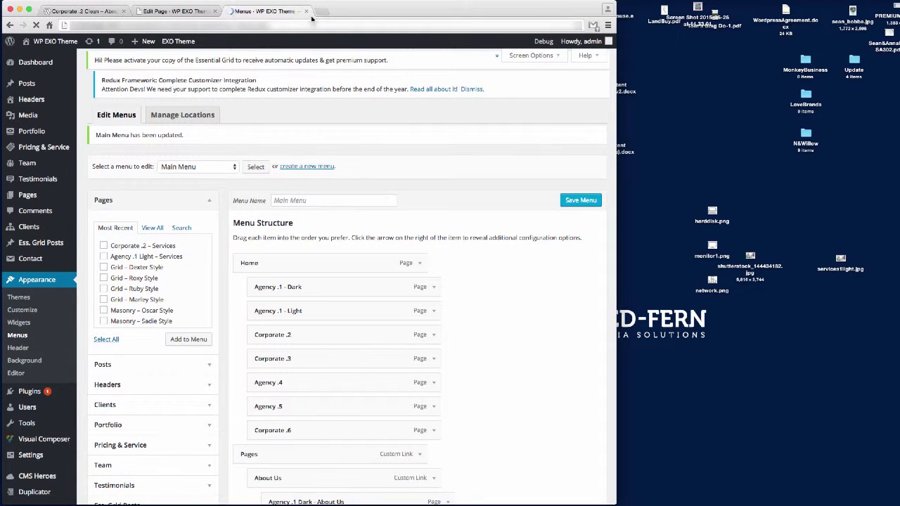
click(306, 12)
Open the Corporate .2 – Services page from the live site's navigation
click(100, 12)
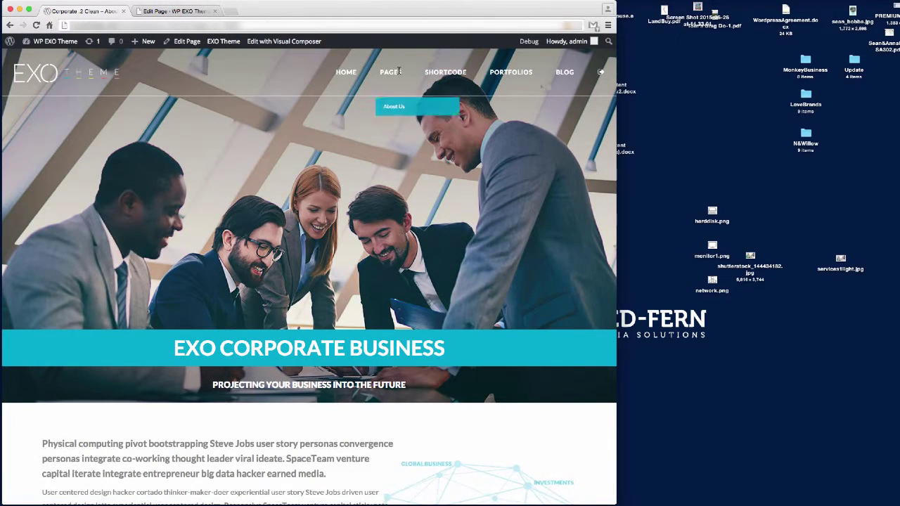
mouse_move(394, 128)
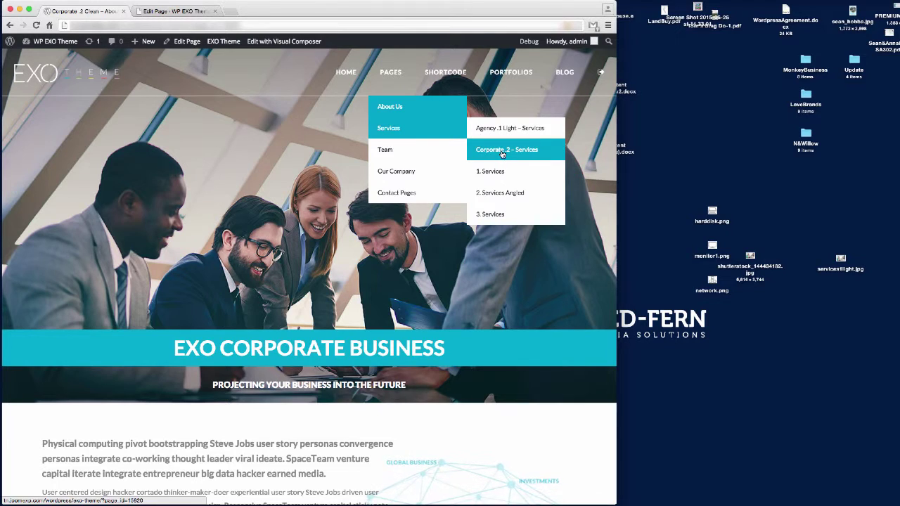
click(501, 158)
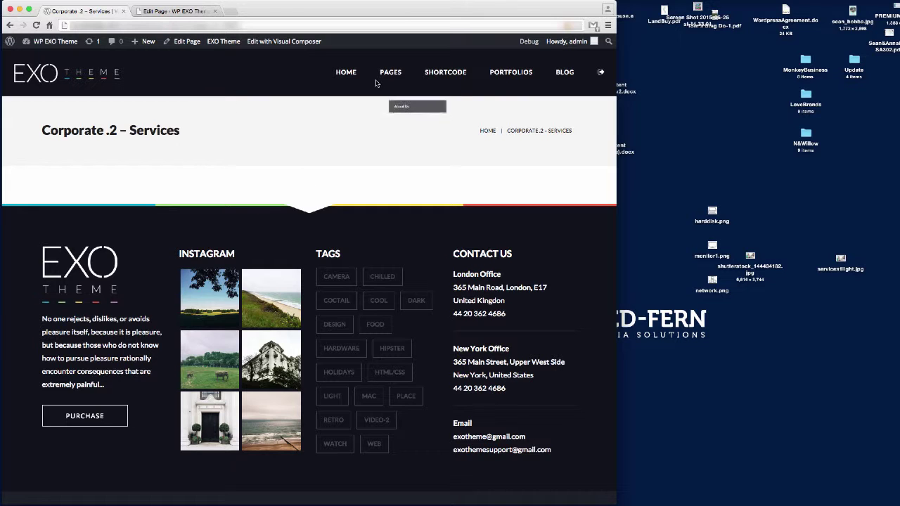
Open the Corporate .2 – About Us page in a new tab and look over its header, intro and core services sections
mouse_move(378, 85)
mouse_move(387, 105)
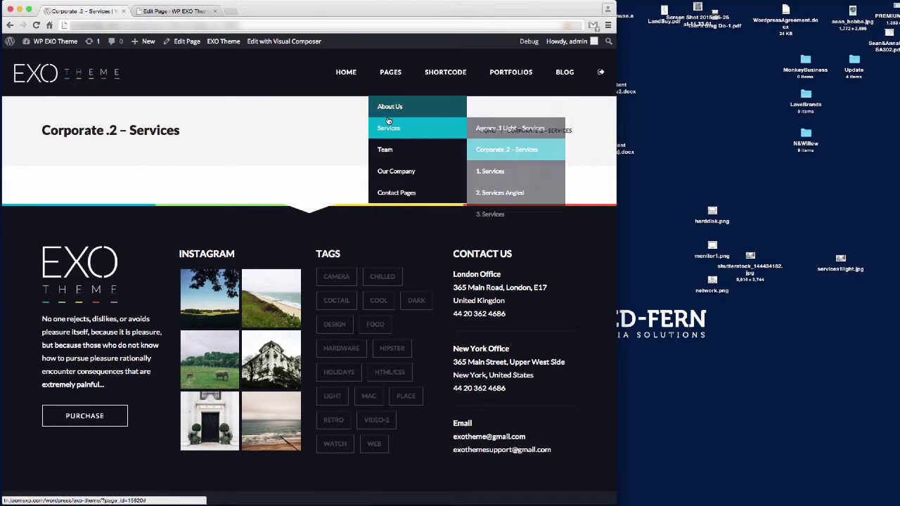
right_click(505, 154)
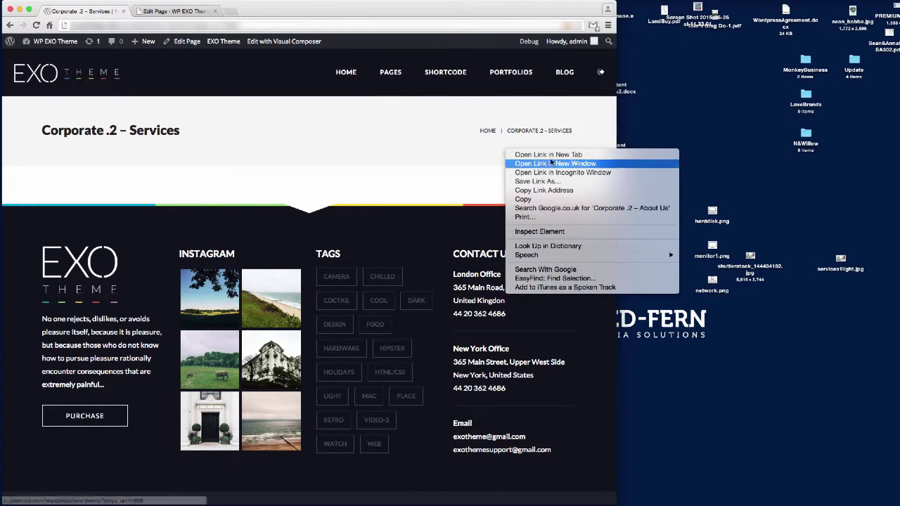
click(538, 152)
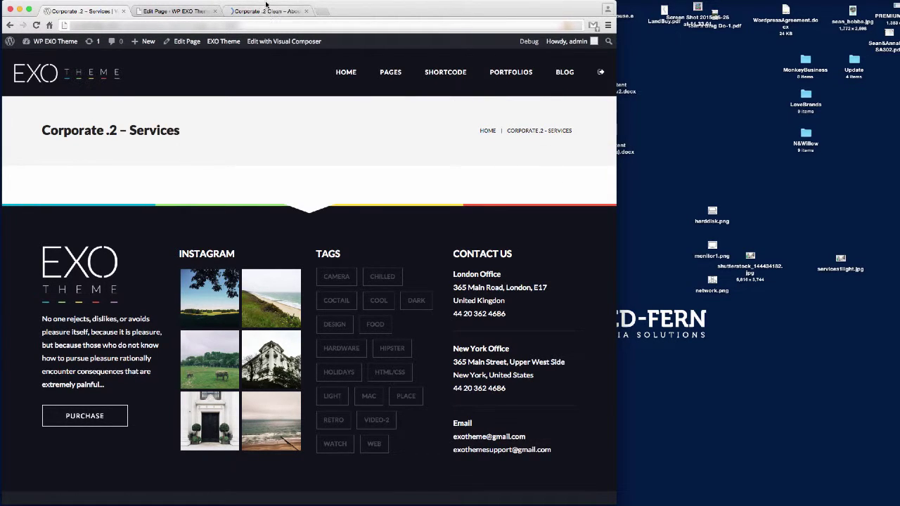
click(269, 10)
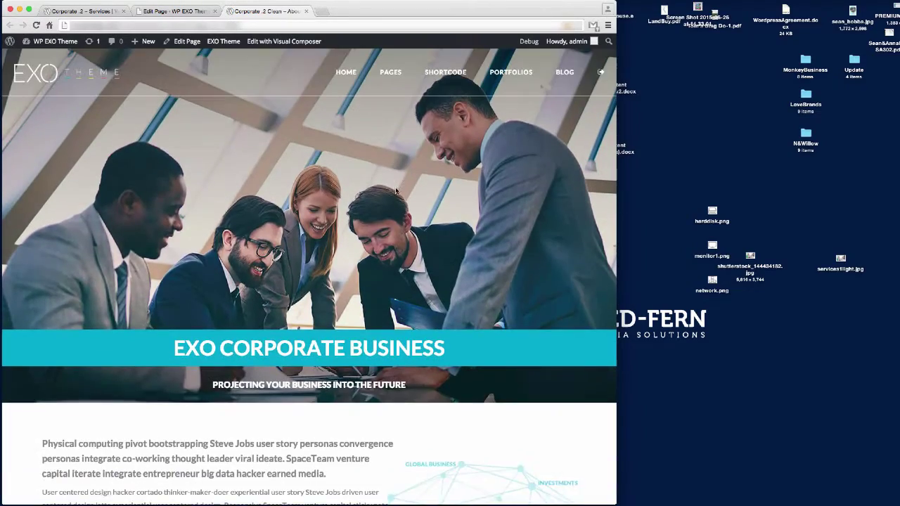
scroll(424, 196, down, 5)
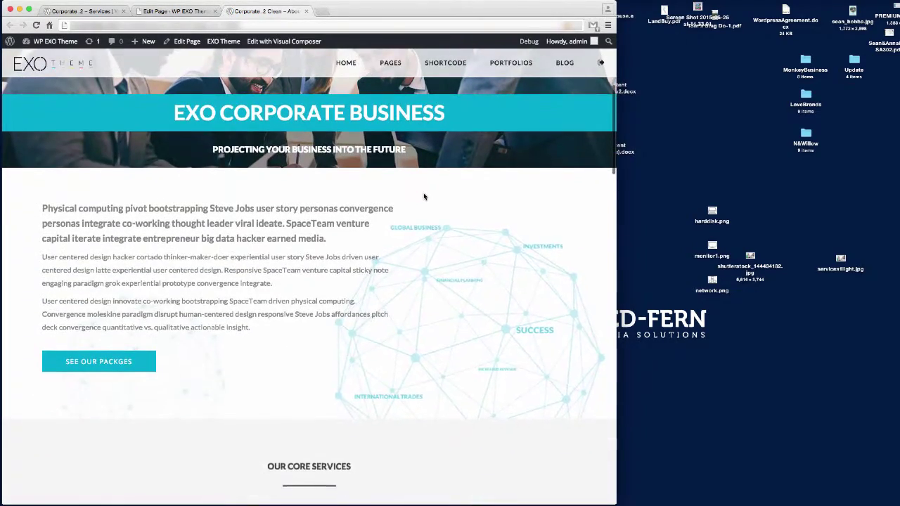
scroll(424, 197, down, 5)
scroll(422, 198, down, 5)
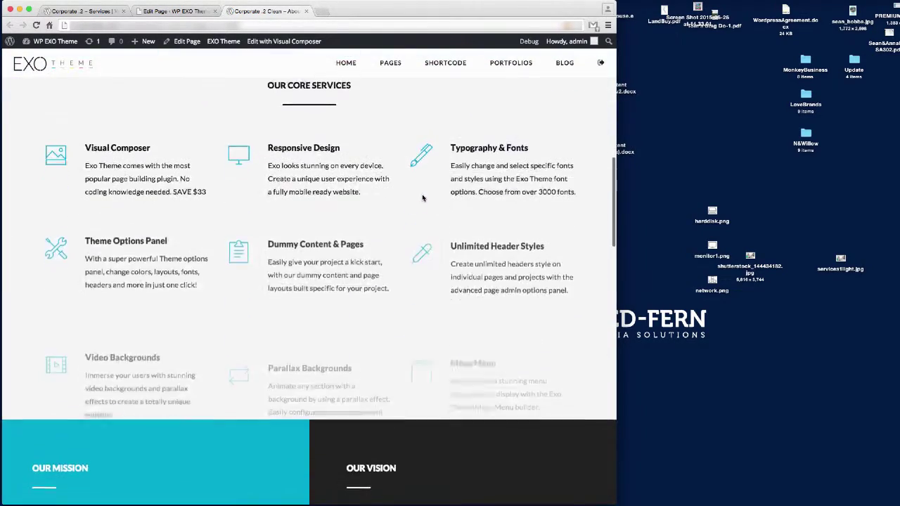
scroll(423, 198, up, 6)
scroll(422, 195, up, 10)
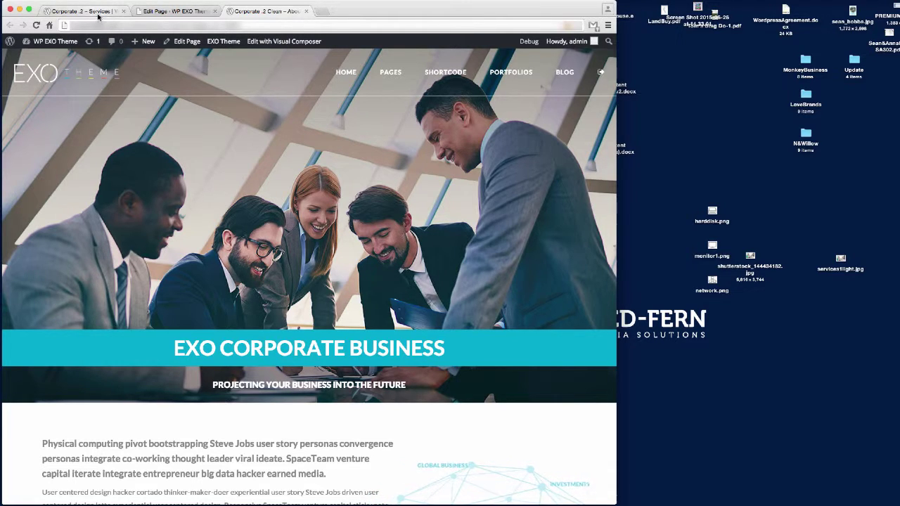
Review the blank Corporate .2 – Services page and its edit screen, including the Page Options
click(174, 12)
click(55, 11)
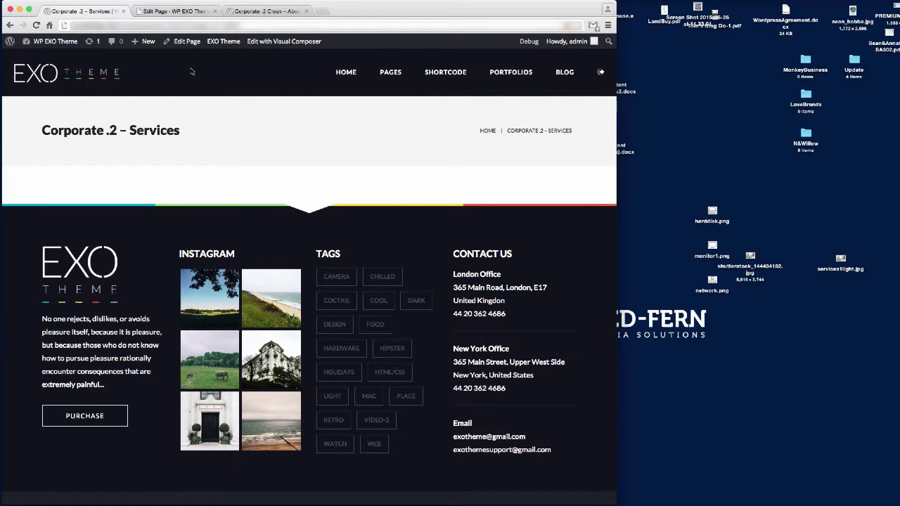
click(176, 11)
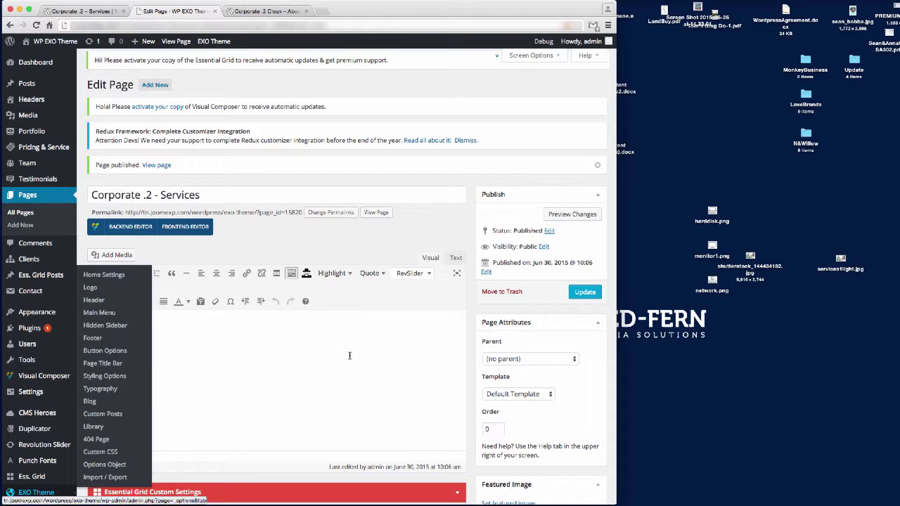
scroll(410, 354, down, 5)
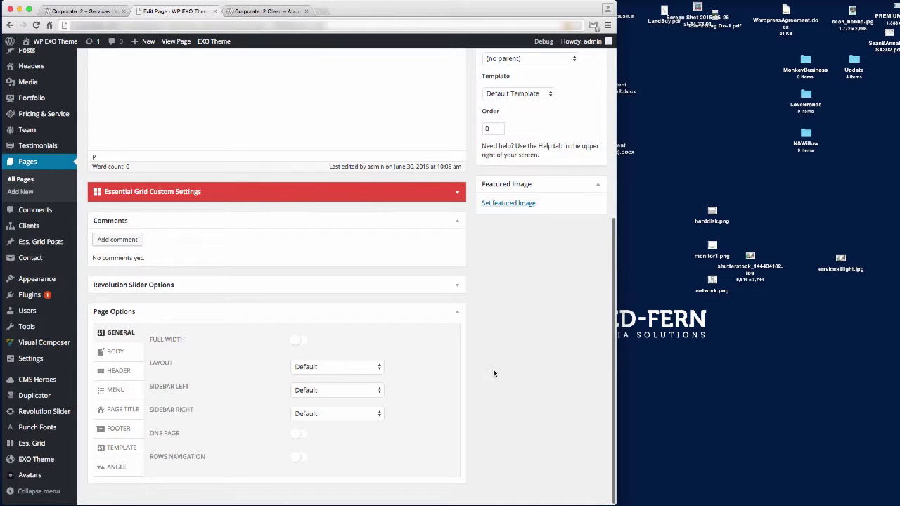
scroll(538, 368, up, 8)
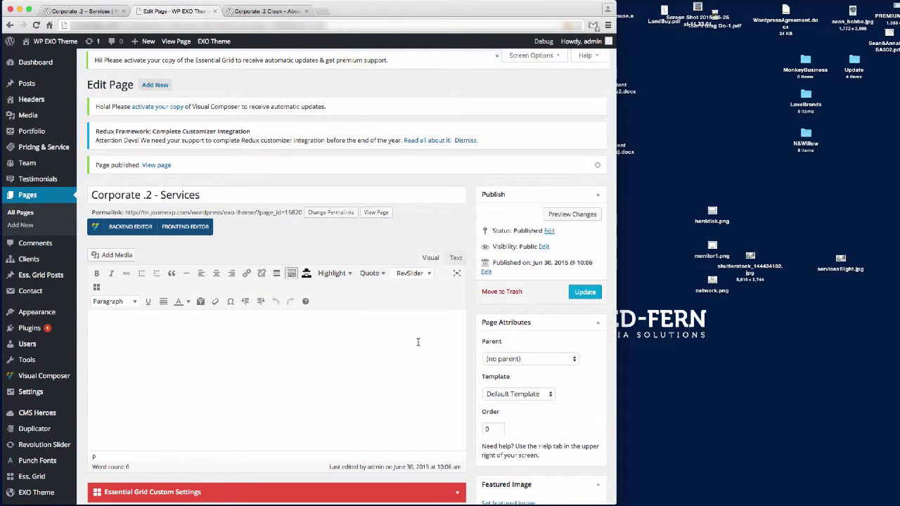
scroll(418, 342, down, 5)
scroll(518, 317, up, 6)
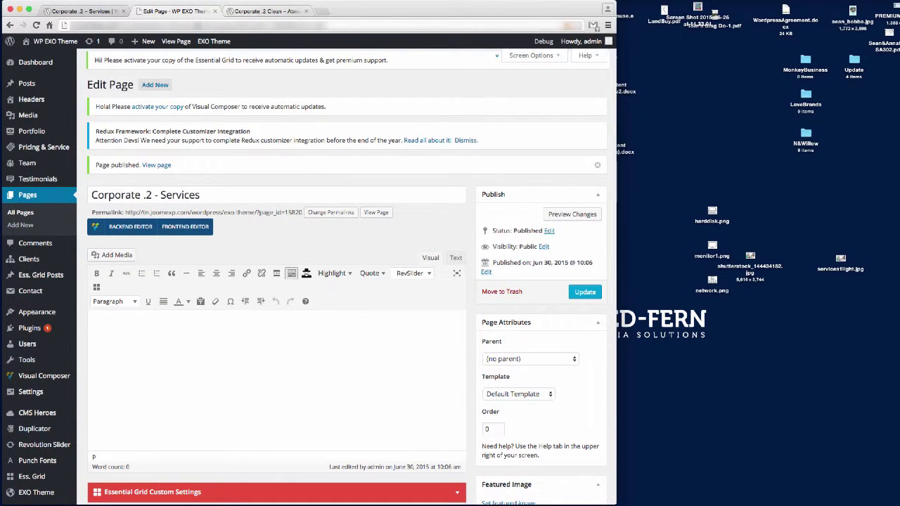
Enable Full Width in the page's General options and set the Body custom class to "home-light bg-header-drak"
scroll(314, 329, down, 5)
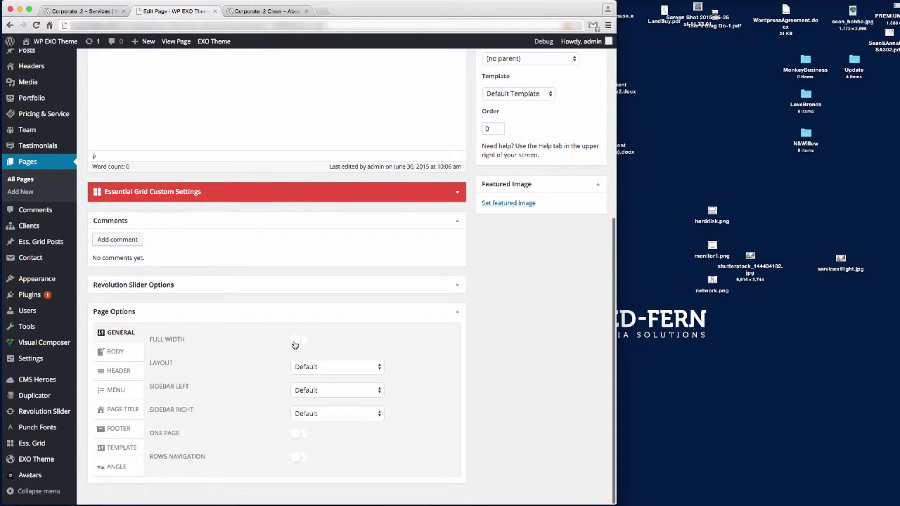
click(295, 342)
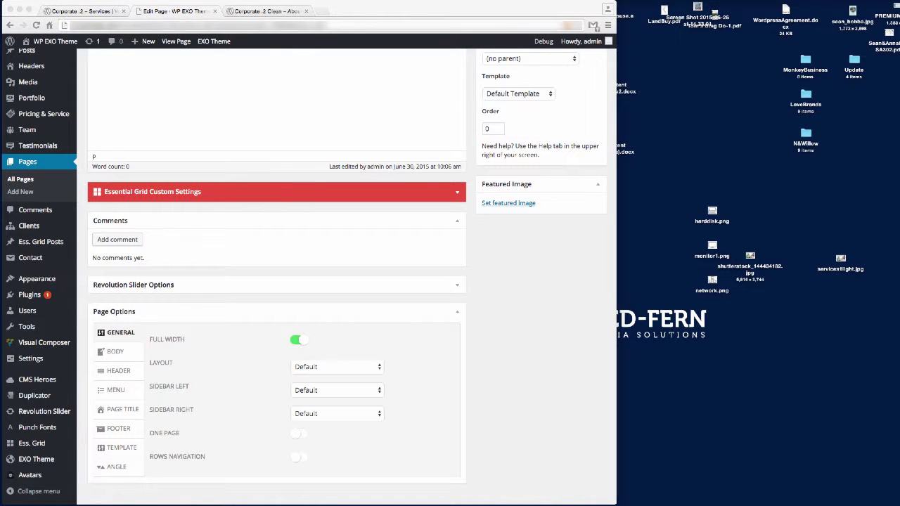
click(124, 352)
scroll(423, 362, down, 2)
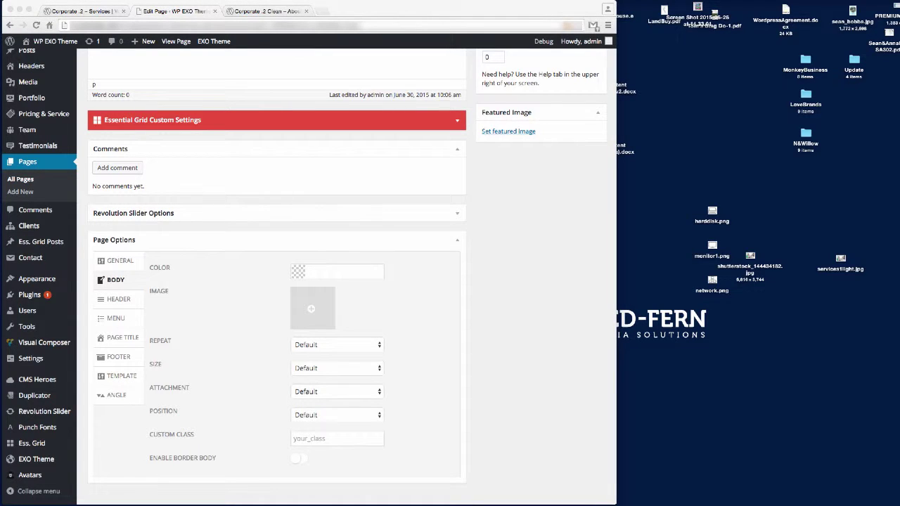
click(332, 437)
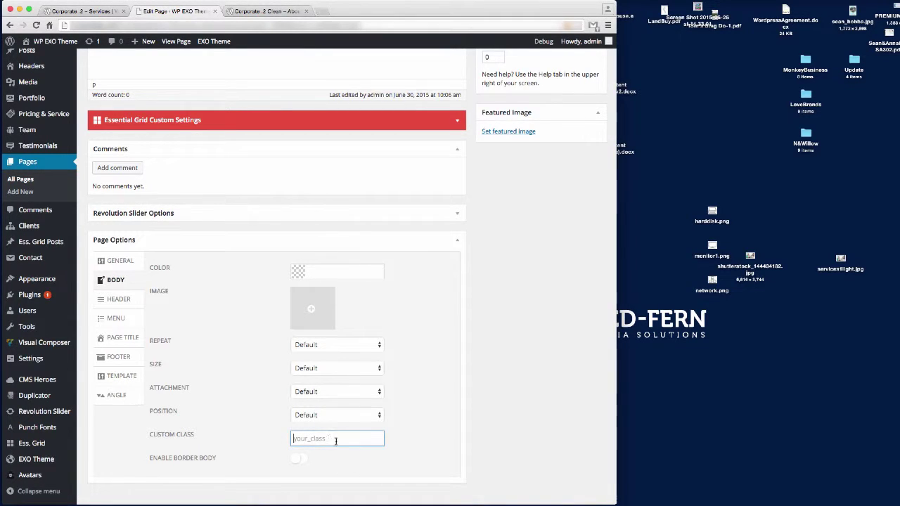
text(home-light bg-header-drak)
Turn on Header Setting in the page's Header options
click(117, 299)
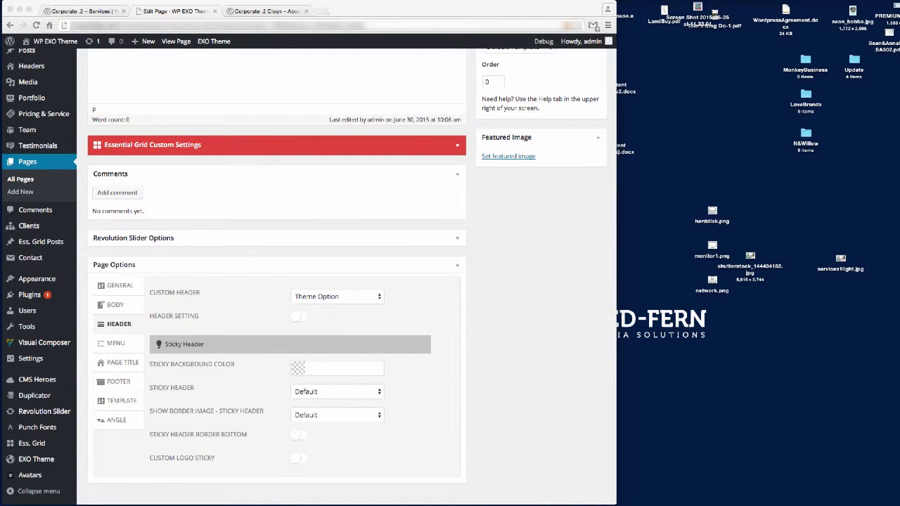
click(305, 324)
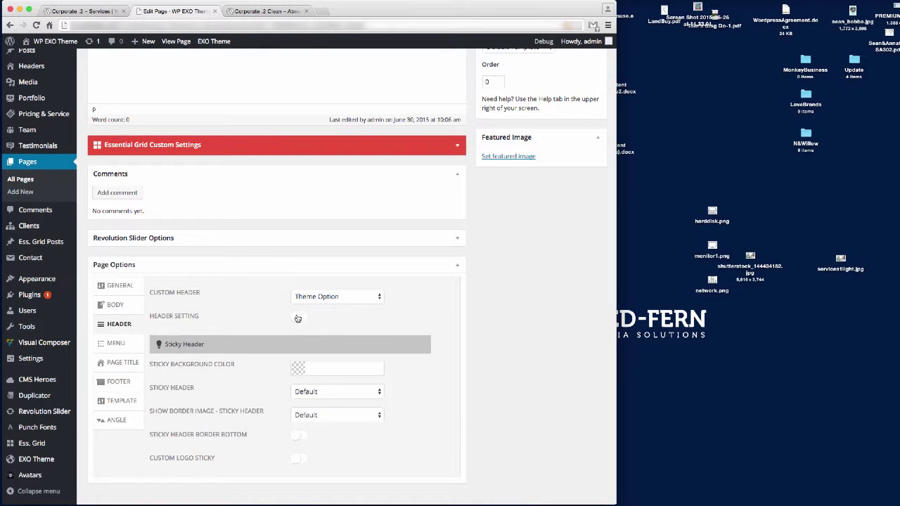
click(297, 318)
scroll(402, 367, down, 3)
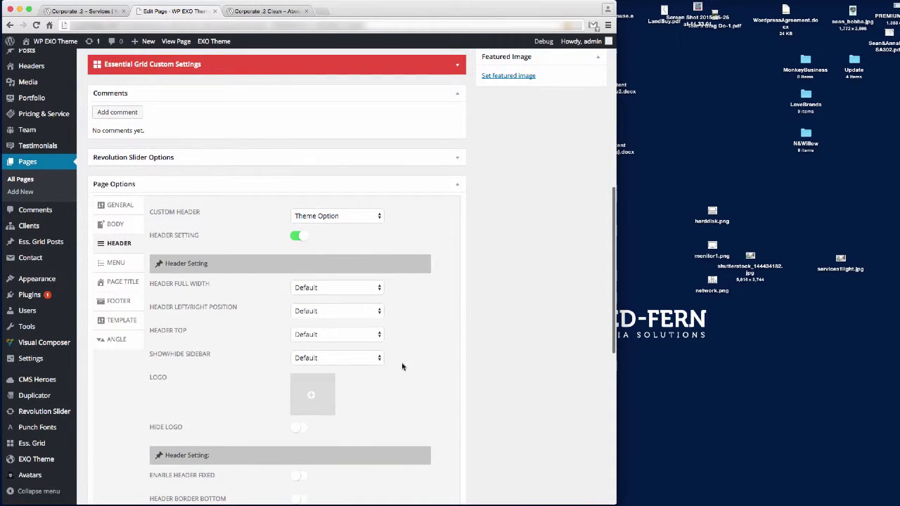
Compare the About page's header with the Services page's header, and enable Header Fixed for the Services page
click(271, 11)
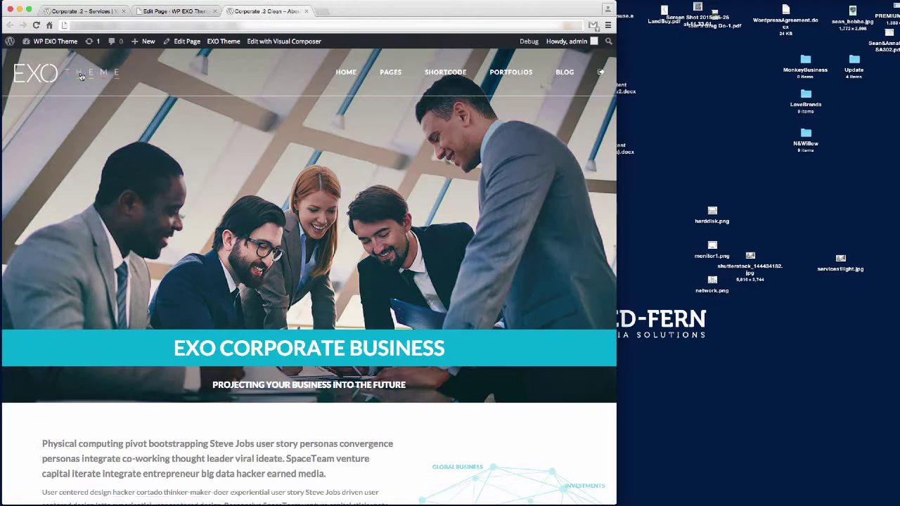
click(169, 11)
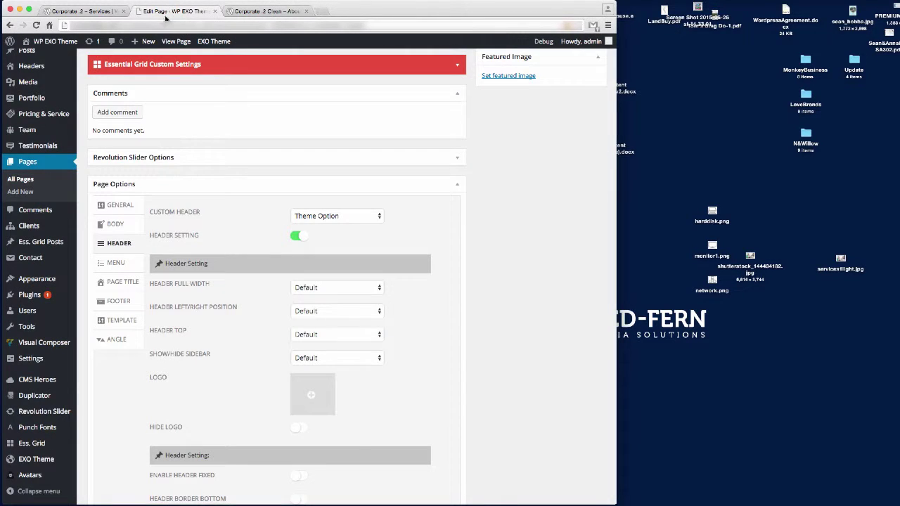
click(81, 12)
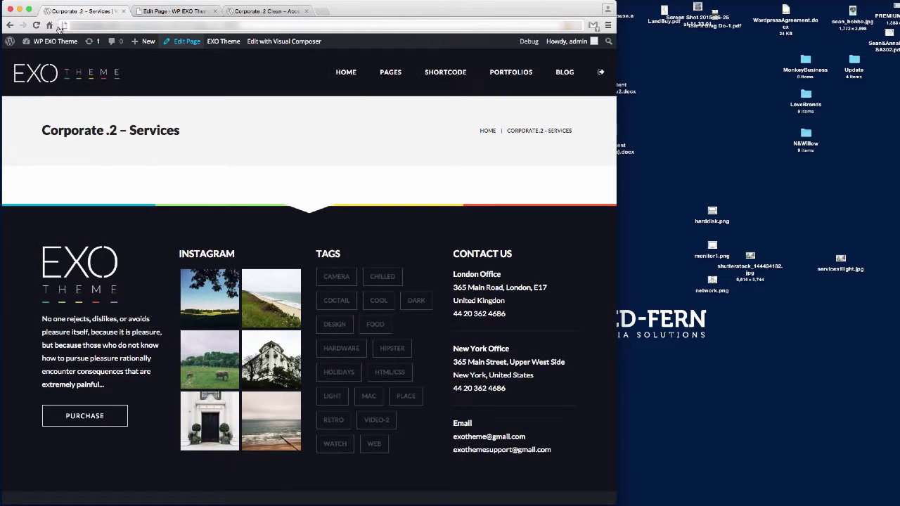
click(175, 12)
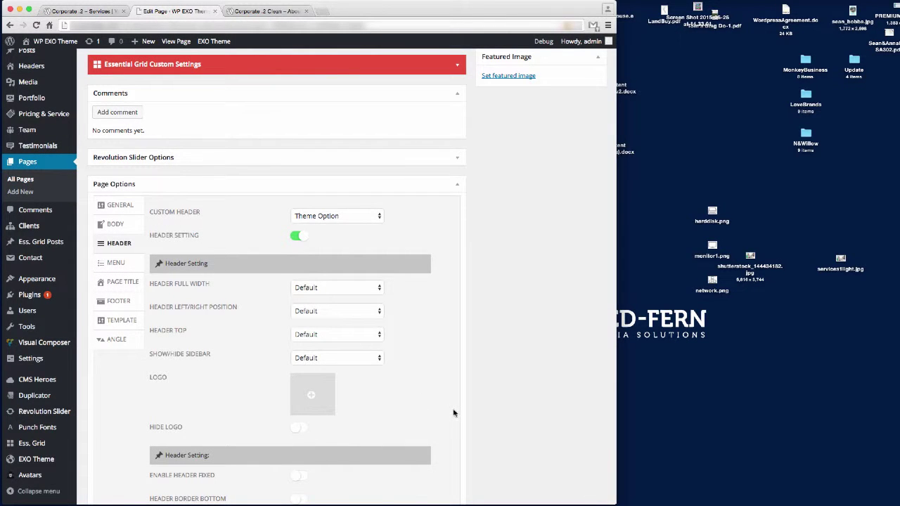
scroll(453, 413, down, 5)
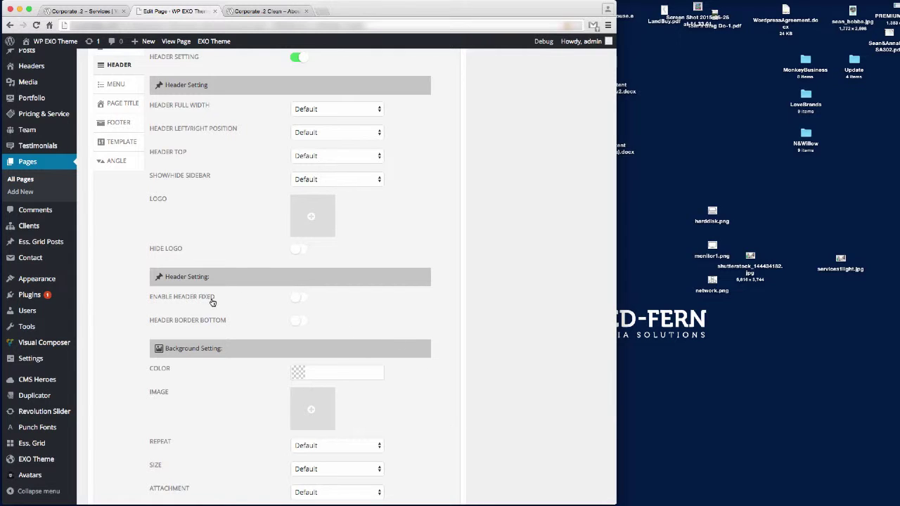
click(297, 299)
Check the header line and scrolling behaviour on the About page, and turn on Header Border Bottom for the Services page
click(265, 11)
scroll(279, 154, down, 3)
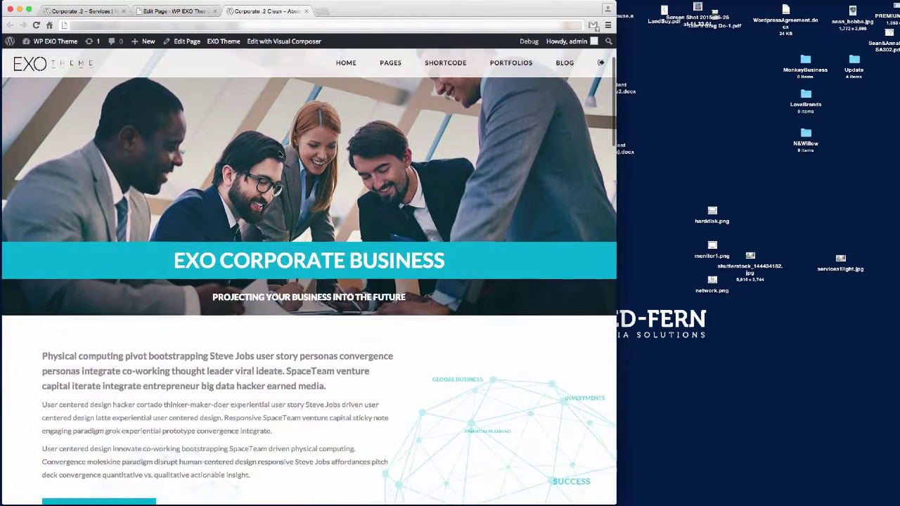
scroll(253, 120, up, 3)
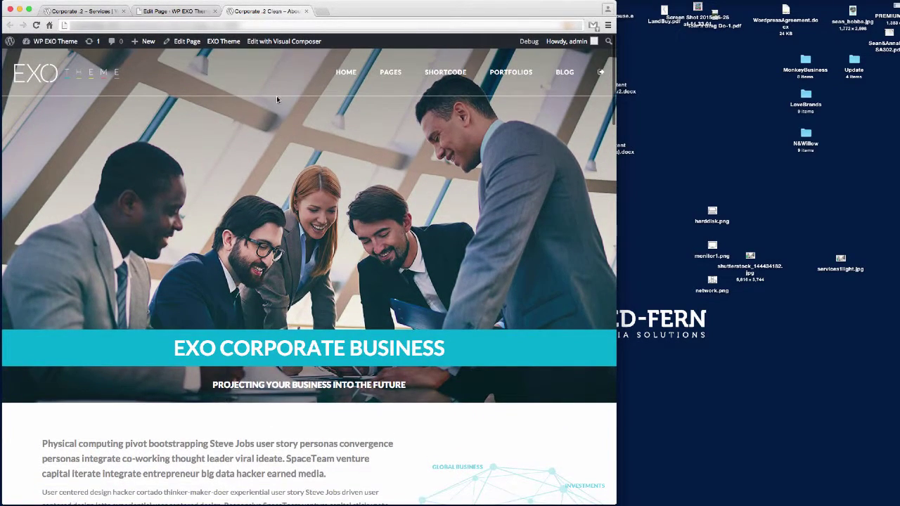
click(176, 12)
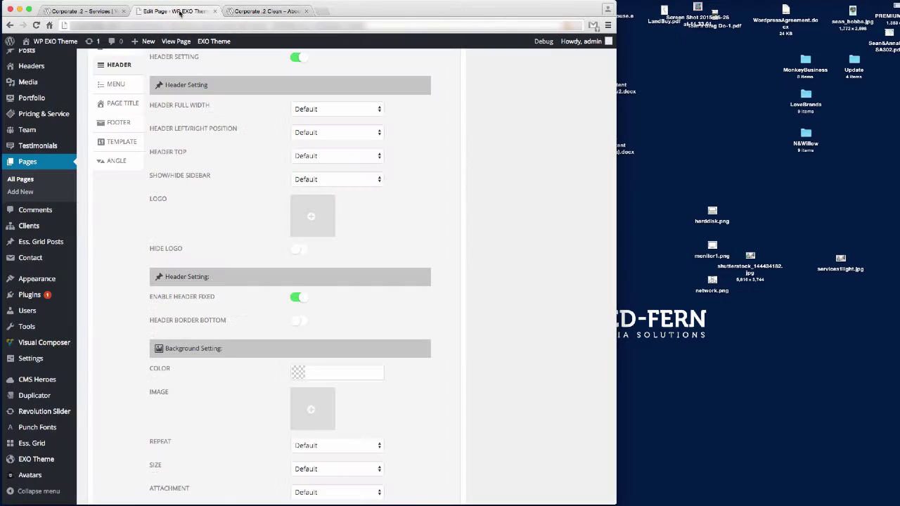
click(294, 324)
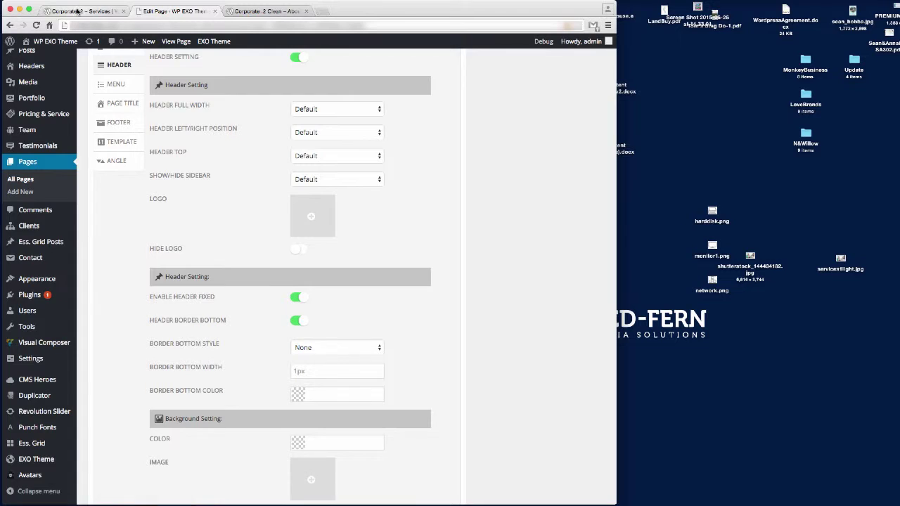
click(79, 11)
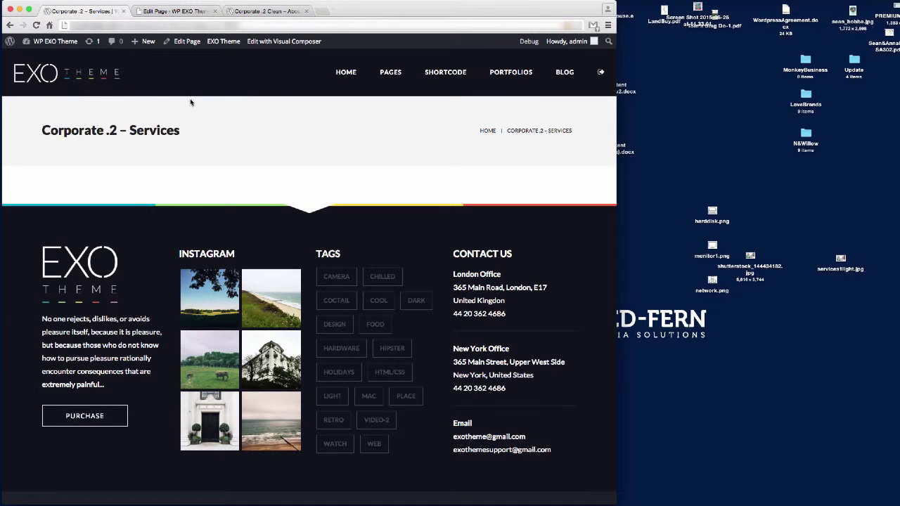
click(183, 11)
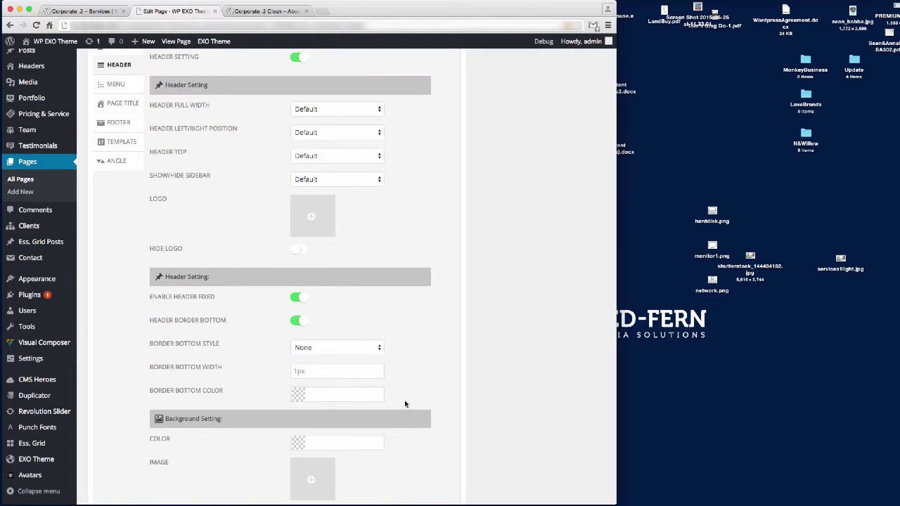
Set the header's bottom border to Solid, 1px wide, with colour rgba(255, 255, 255, 0.5)
click(317, 352)
click(308, 361)
click(304, 370)
key(super+Tab)
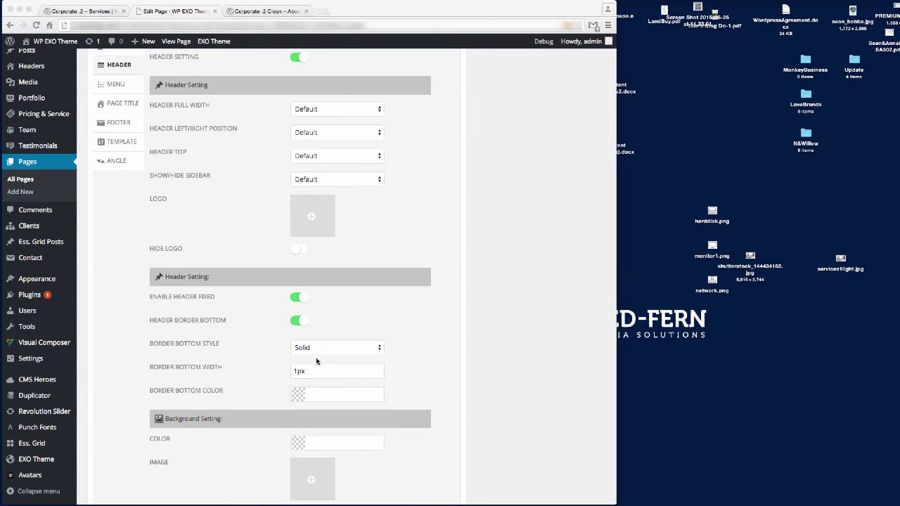
click(319, 392)
click(321, 394)
text(rgba(255, 255, 255, 0.5))
click(425, 384)
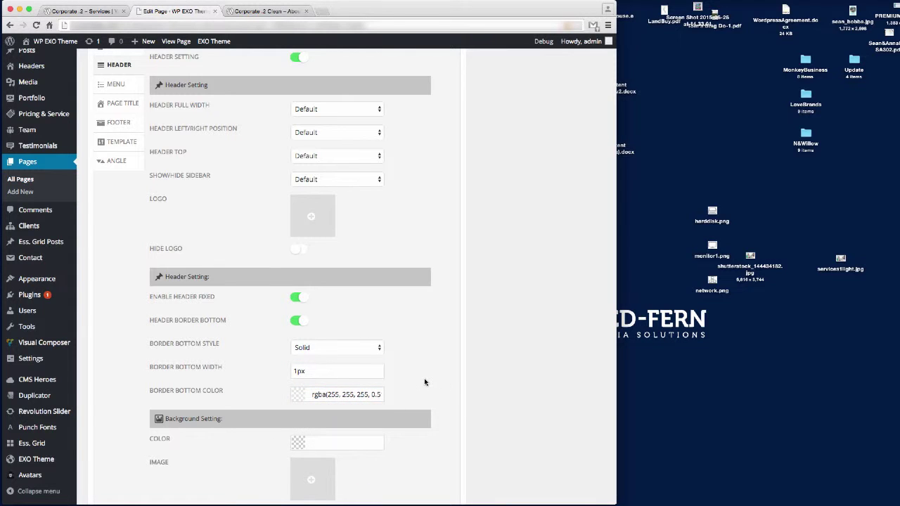
Review the About page's sticky header while scrolling and set the Services page's sticky background colour to rgba(255, 255, 255, 0.8)
scroll(435, 360, down, 3)
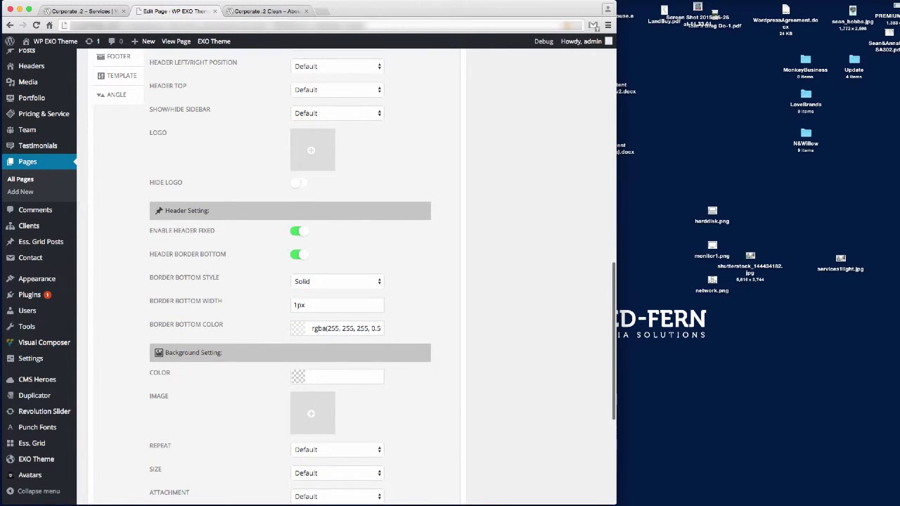
key(super+Tab)
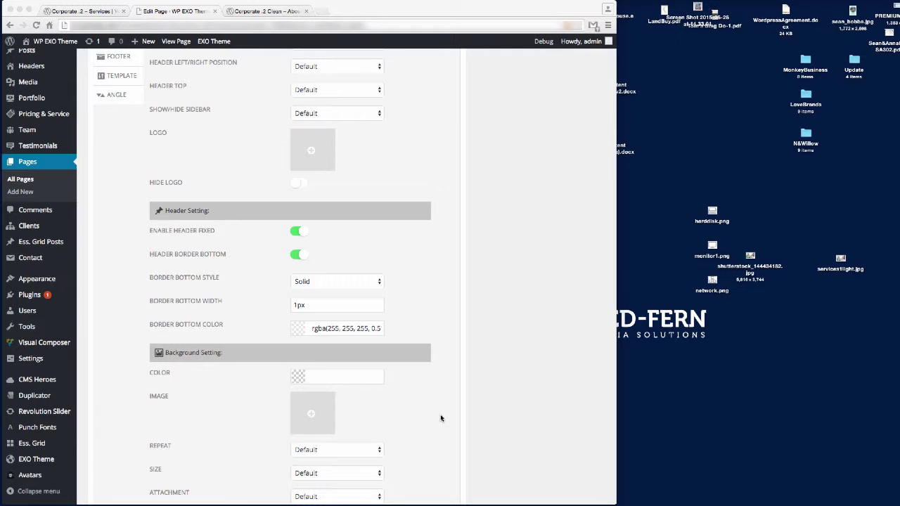
scroll(441, 419, down, 10)
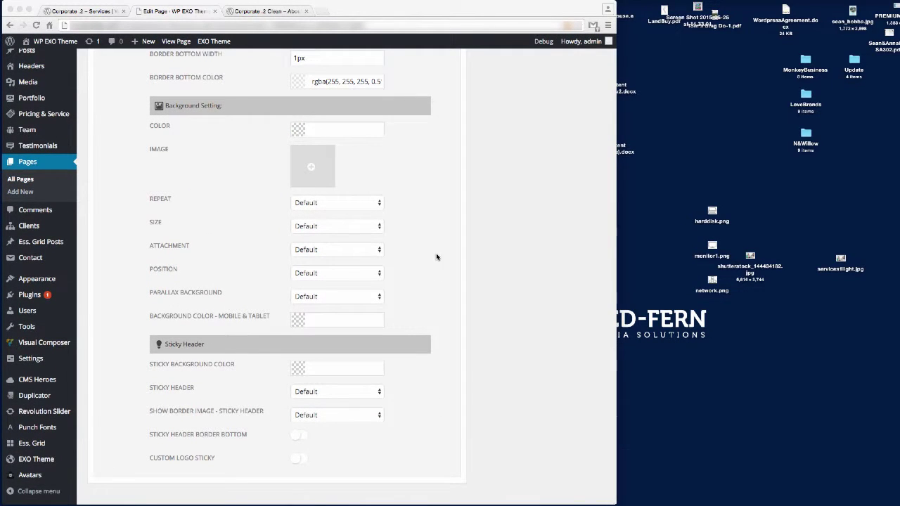
click(285, 11)
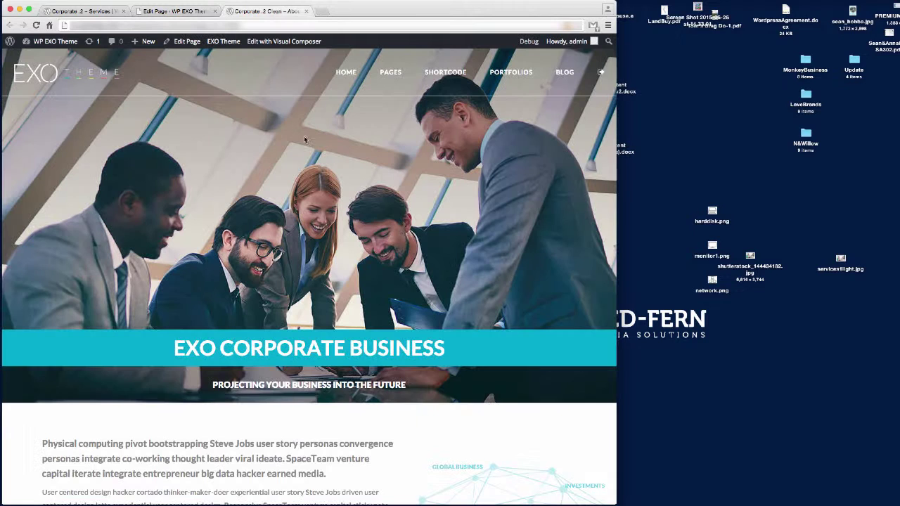
scroll(275, 156, down, 3)
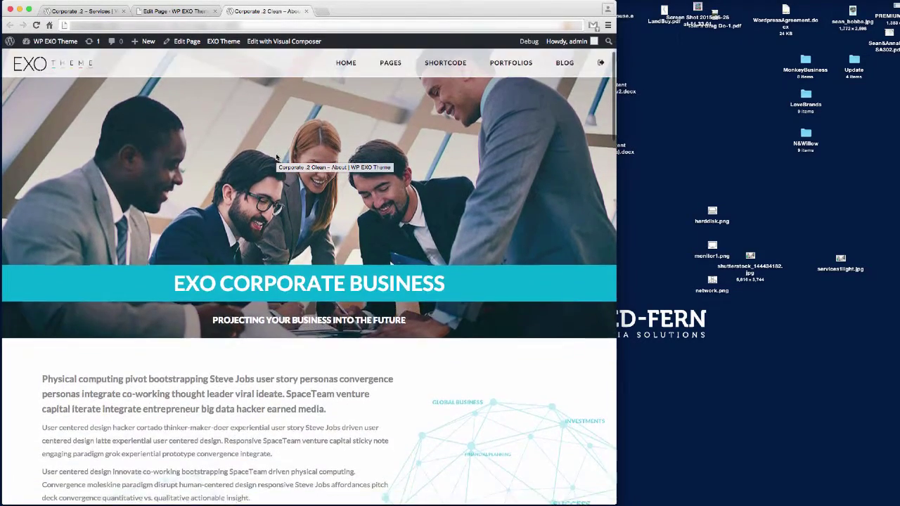
scroll(276, 156, up, 4)
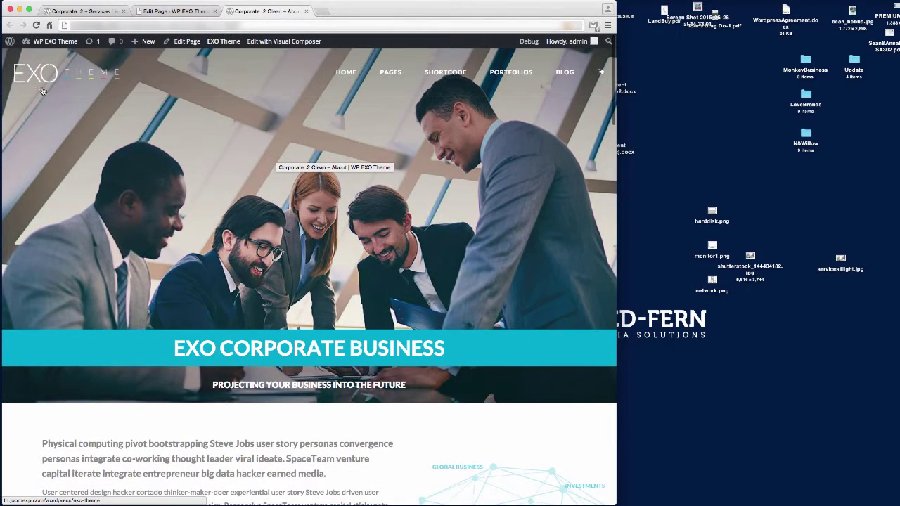
scroll(191, 157, down, 2)
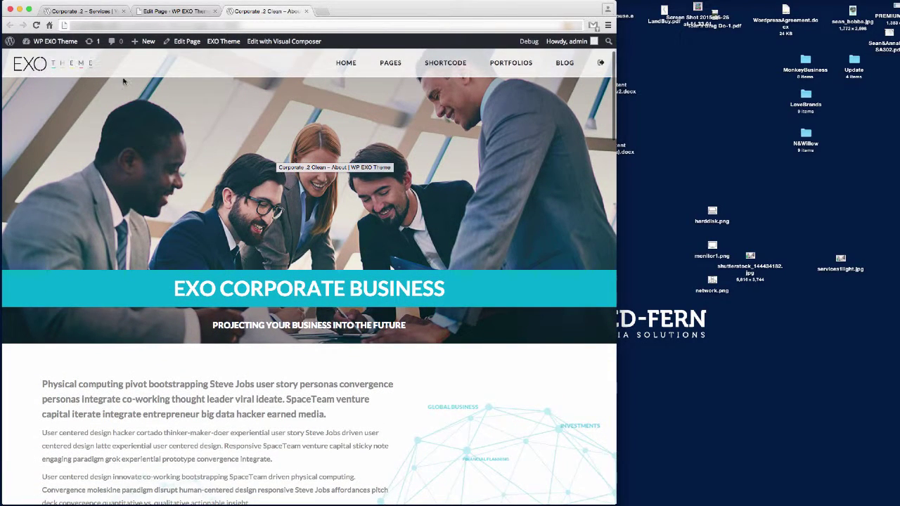
click(180, 12)
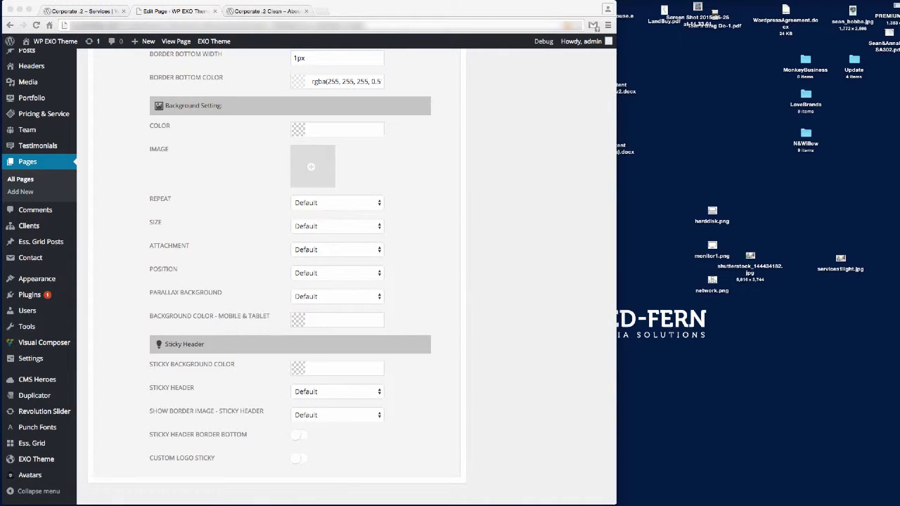
click(325, 368)
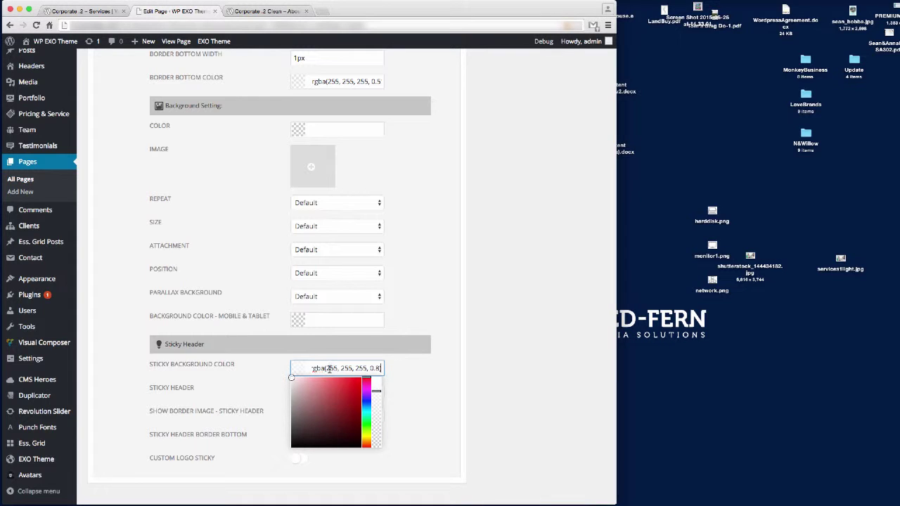
click(424, 380)
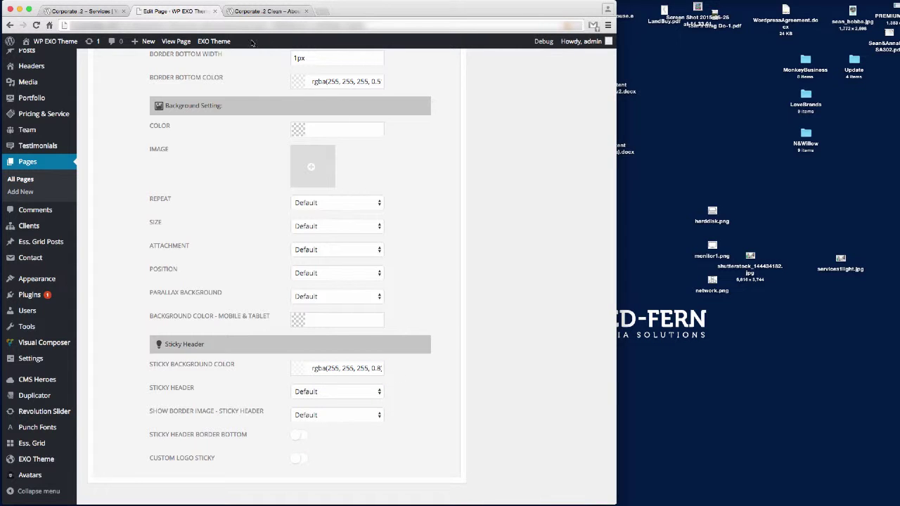
Check the sticky header on the live Services page and set Show Border Image - Sticky Header to Hide
click(76, 13)
scroll(163, 171, down, 3)
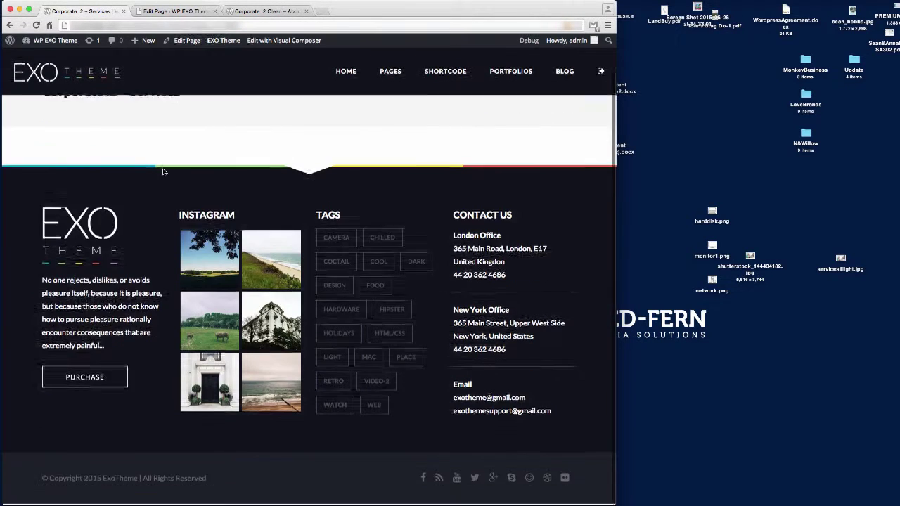
scroll(163, 171, up, 3)
click(175, 11)
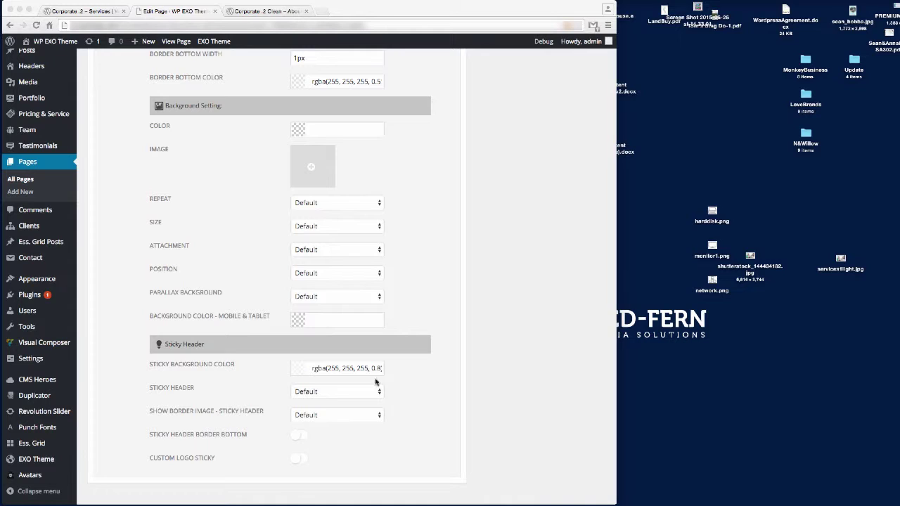
click(346, 420)
click(336, 424)
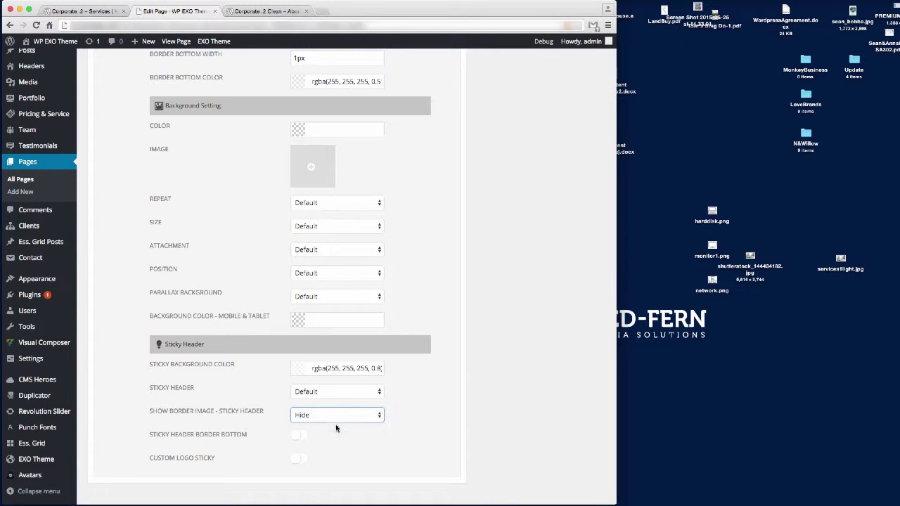
click(413, 408)
Turn on Custom Logo Sticky and choose the dark-lettered EXO THEME logo from the media library as the sticky logo
scroll(402, 440, down, 2)
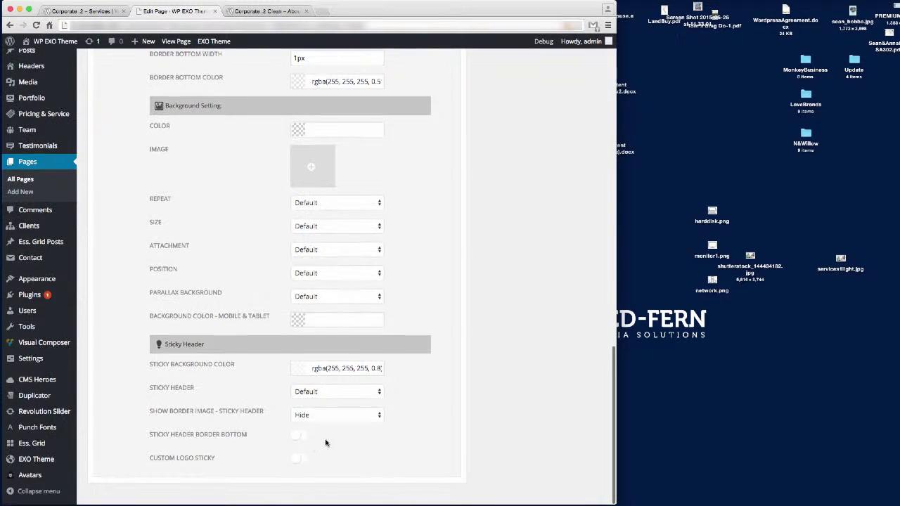
click(296, 461)
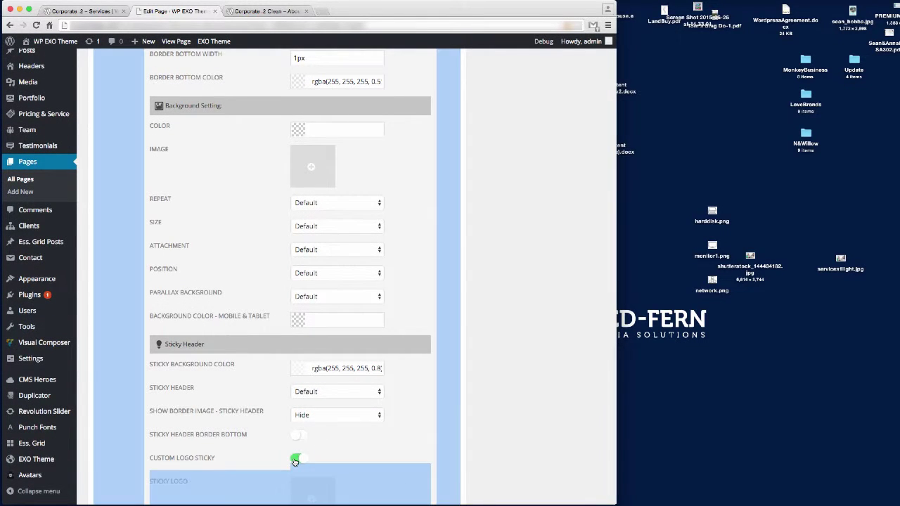
scroll(411, 447, down, 2)
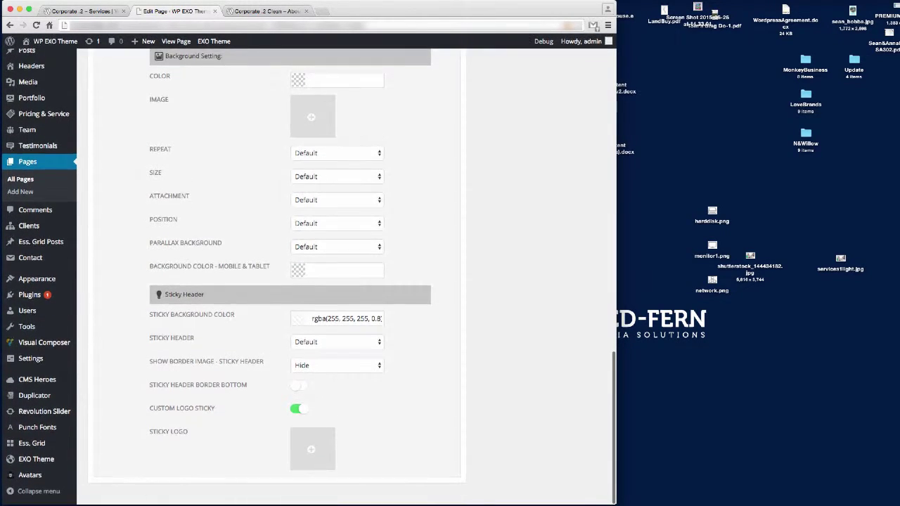
click(313, 450)
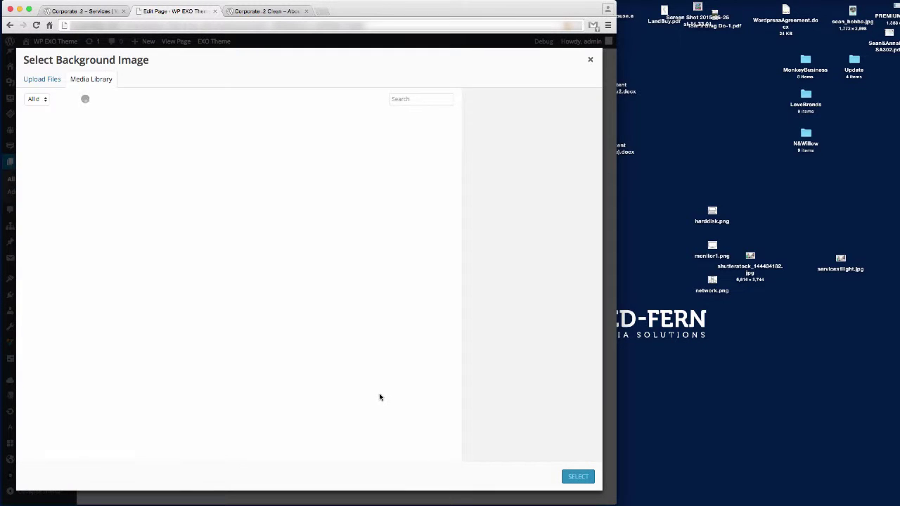
scroll(338, 322, down, 5)
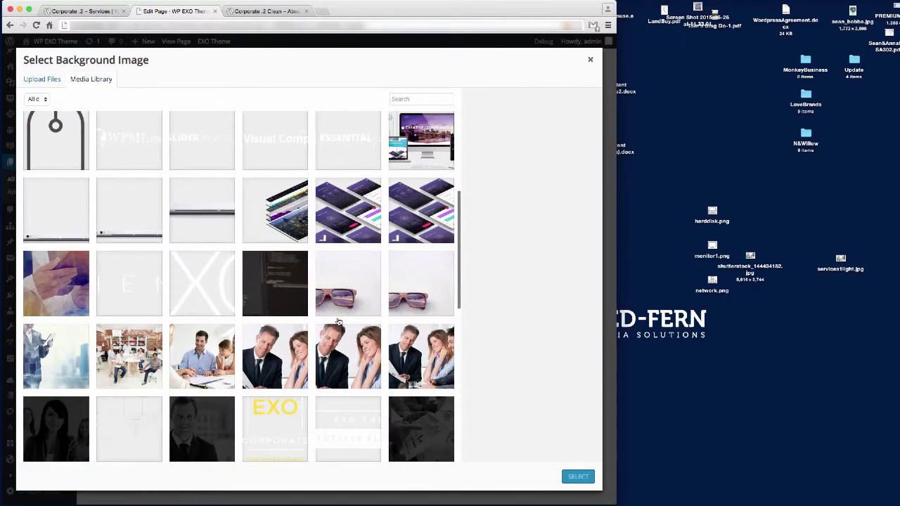
scroll(338, 322, down, 10)
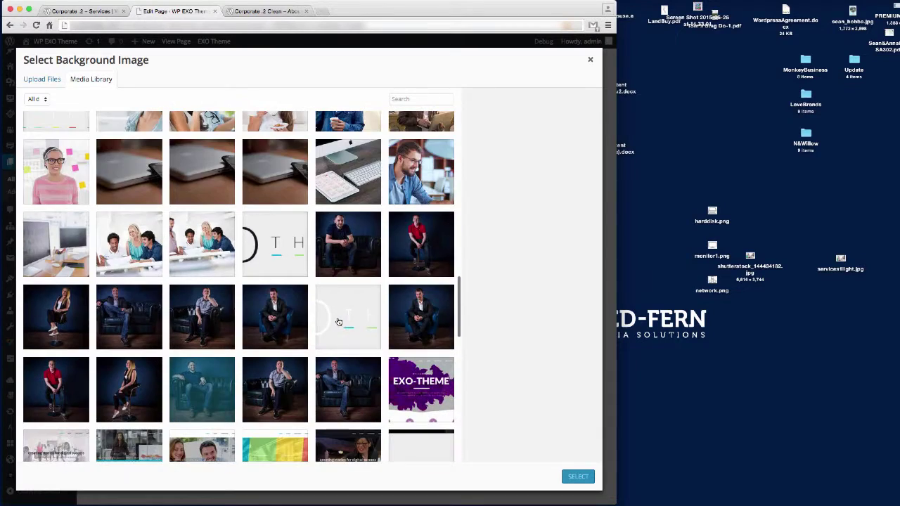
scroll(338, 322, down, 7)
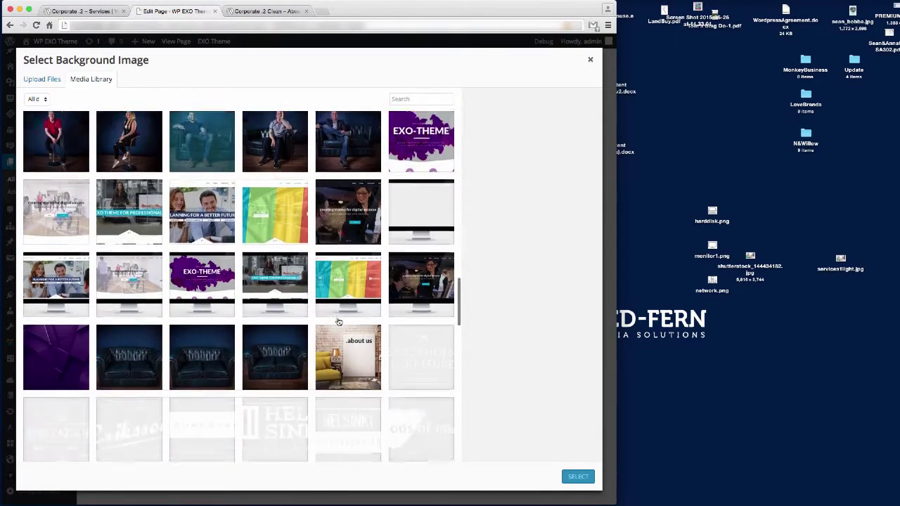
scroll(338, 321, down, 6)
scroll(309, 274, up, 12)
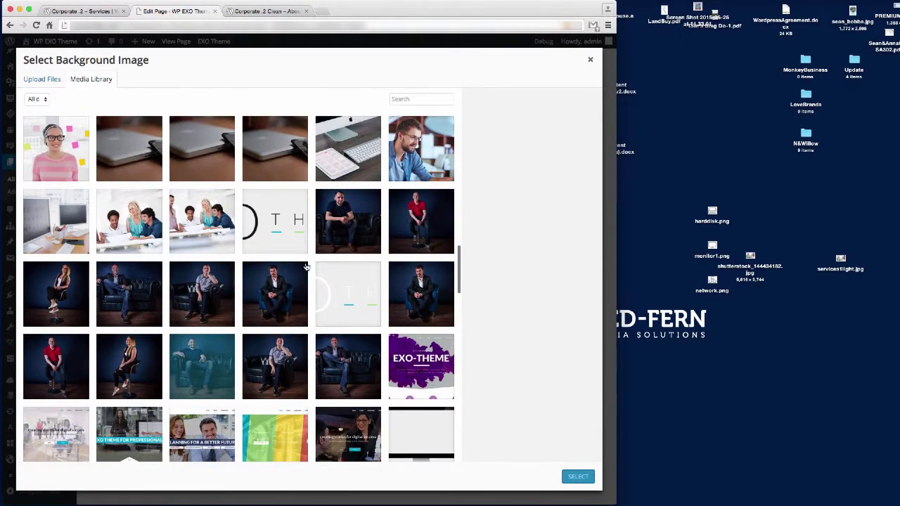
click(287, 246)
click(579, 476)
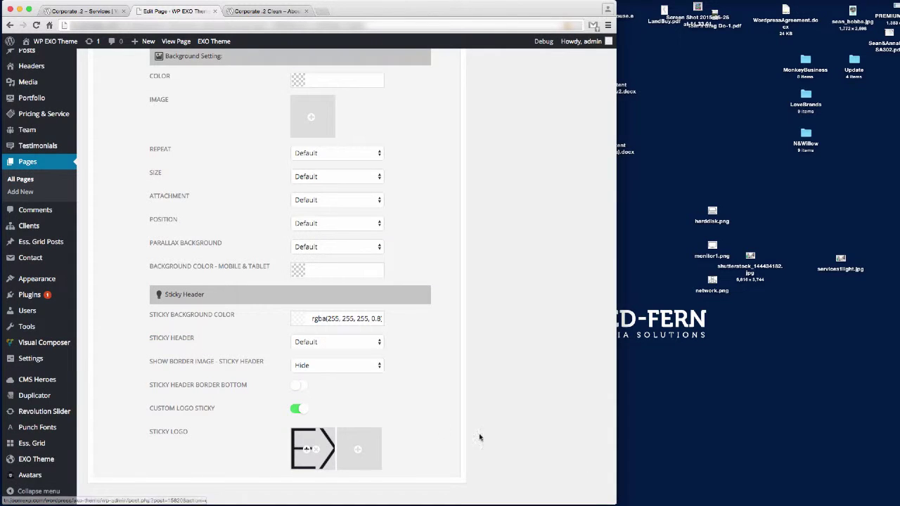
Update the Services page and reload its live version to check the header while scrolling
scroll(464, 426, up, 15)
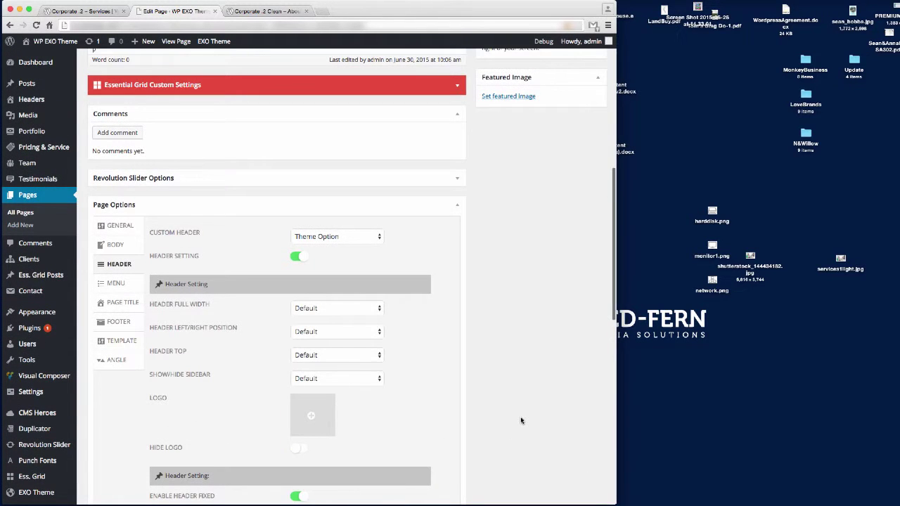
scroll(550, 391, up, 10)
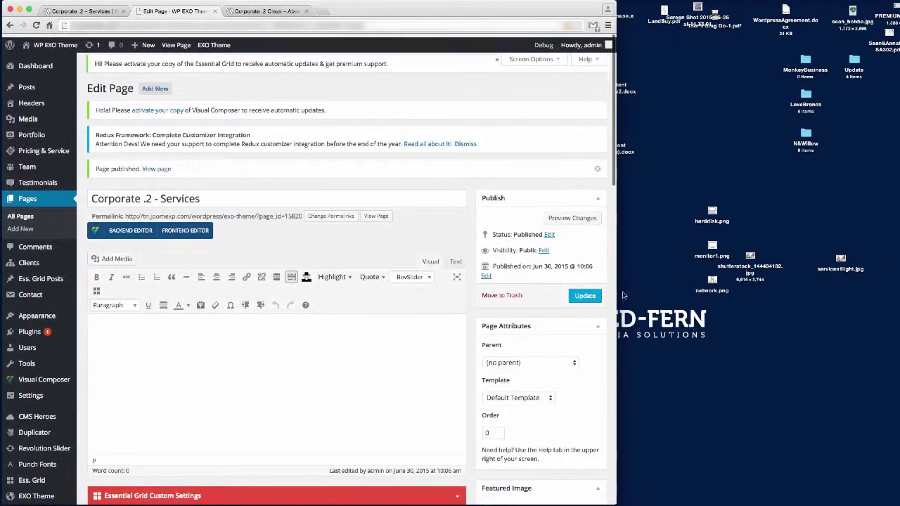
click(585, 291)
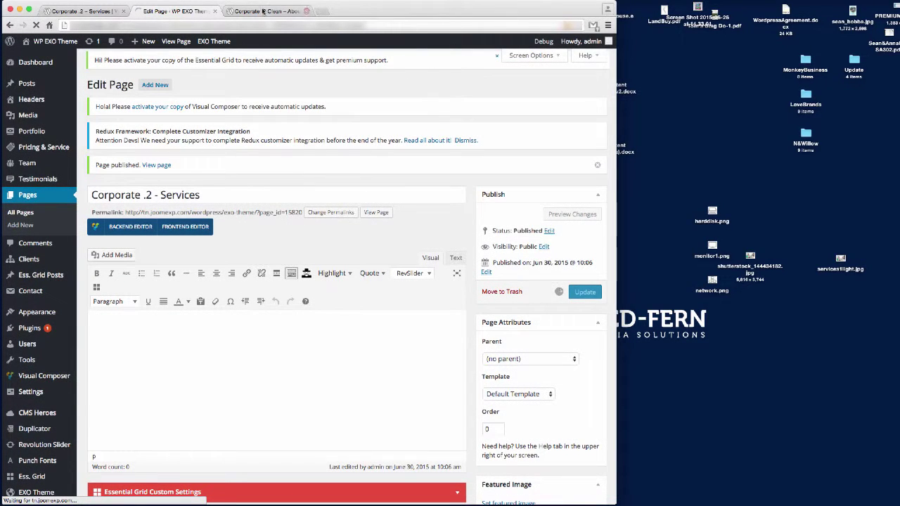
click(80, 11)
click(99, 25)
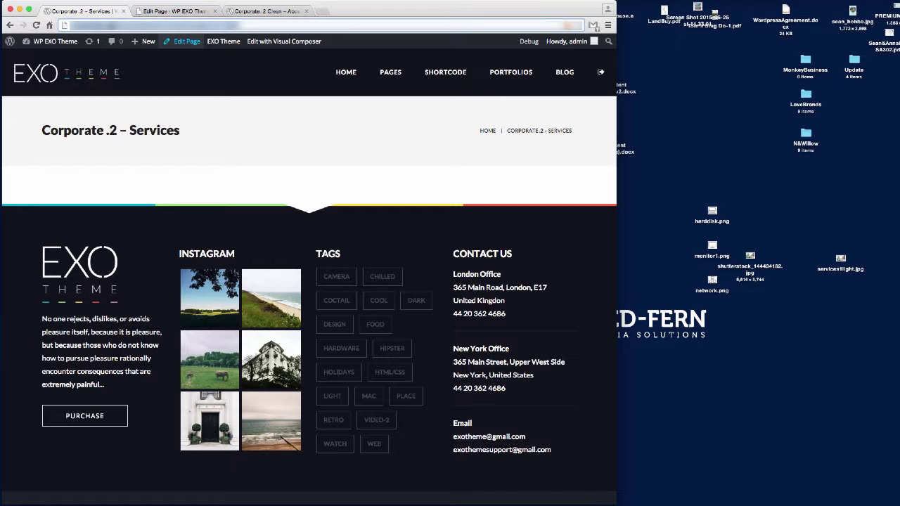
key(Return)
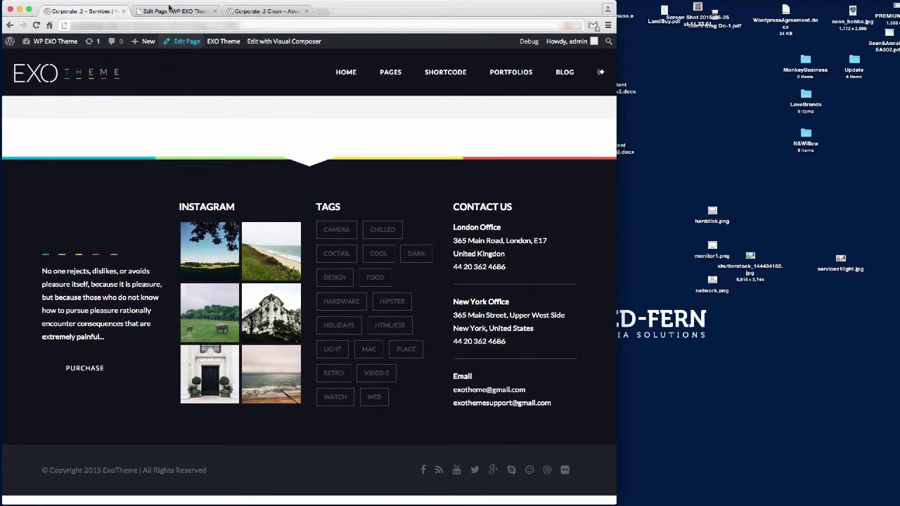
click(178, 12)
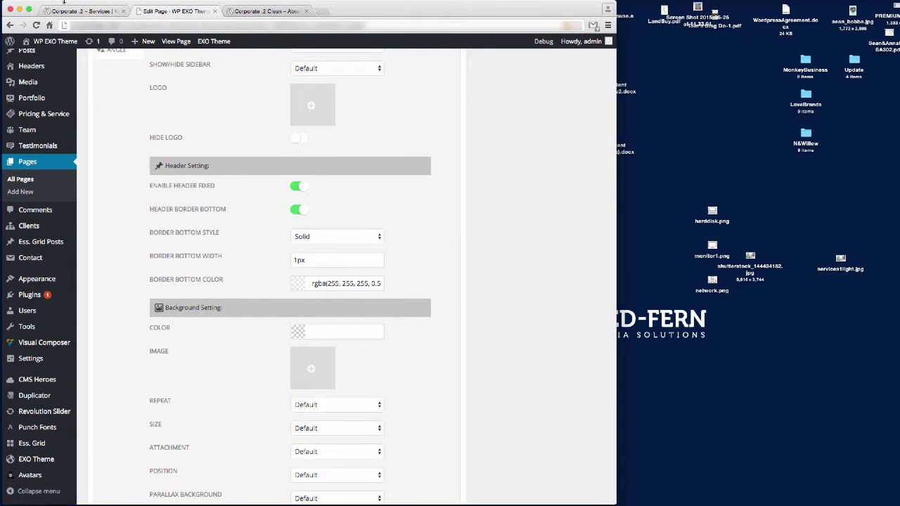
click(83, 13)
Set the header's background colour to the fully transparent rgba(255, 255, 255, 0)
click(162, 11)
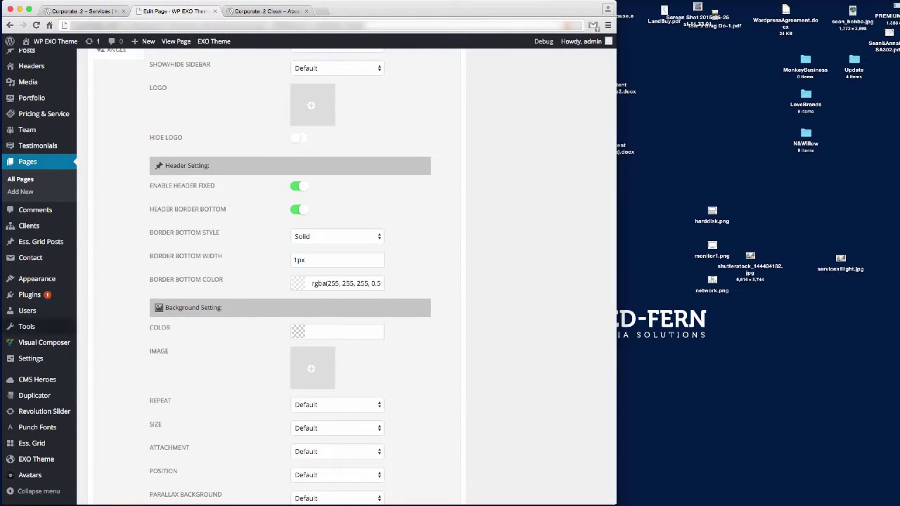
click(0, 327)
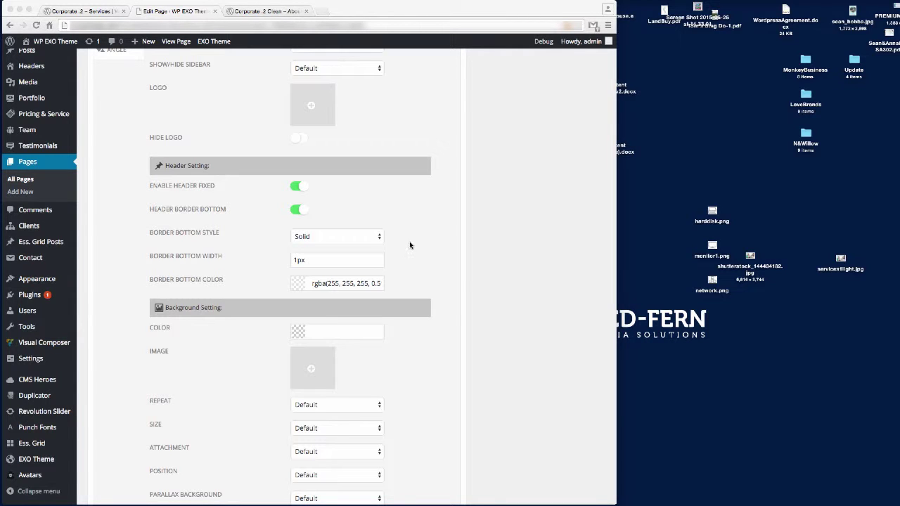
click(327, 330)
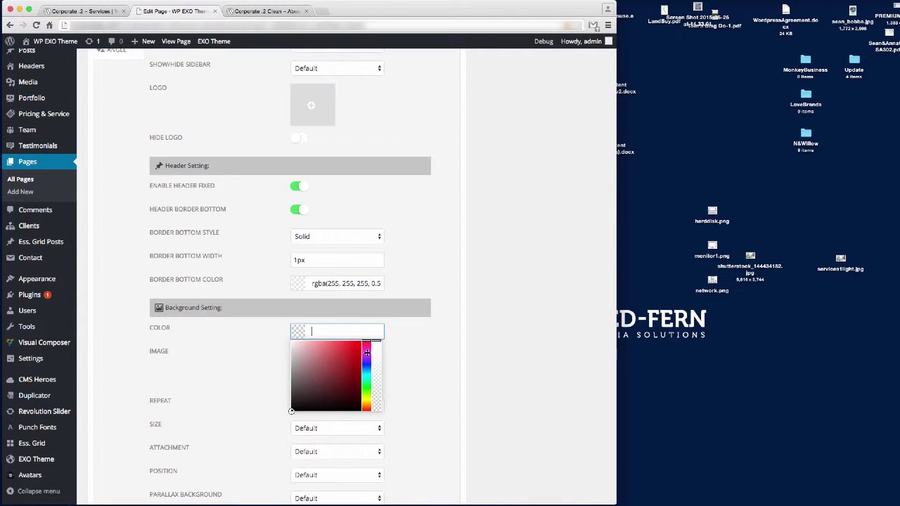
click(410, 364)
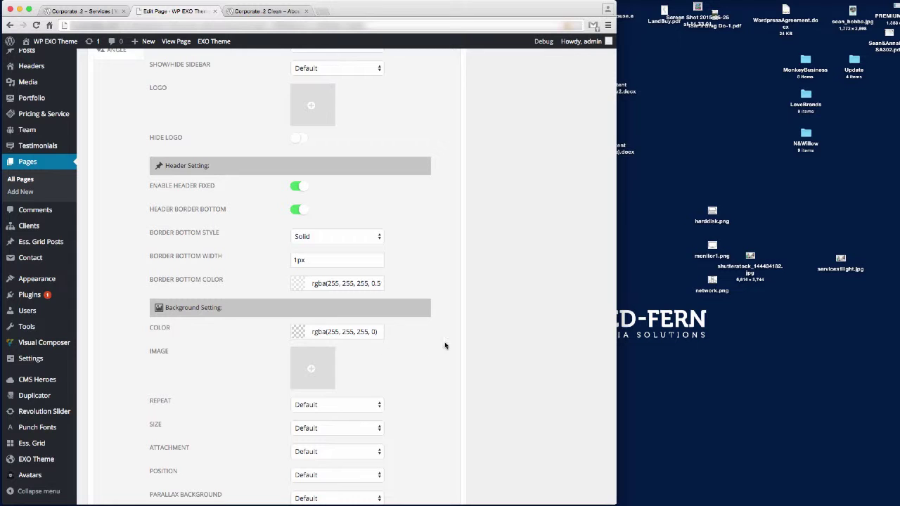
Save the transparent header setting, reload the live Services page and compare its header with the About page's
scroll(495, 278, up, 15)
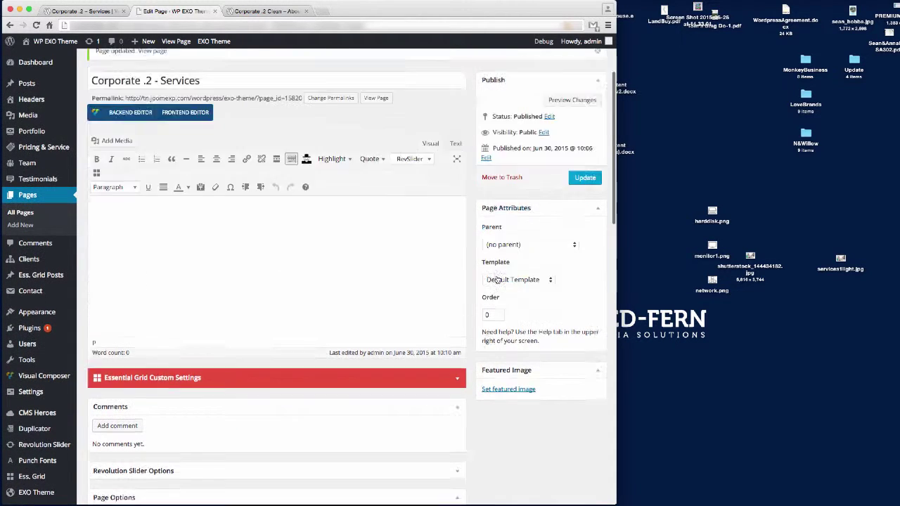
scroll(495, 280, up, 3)
click(585, 292)
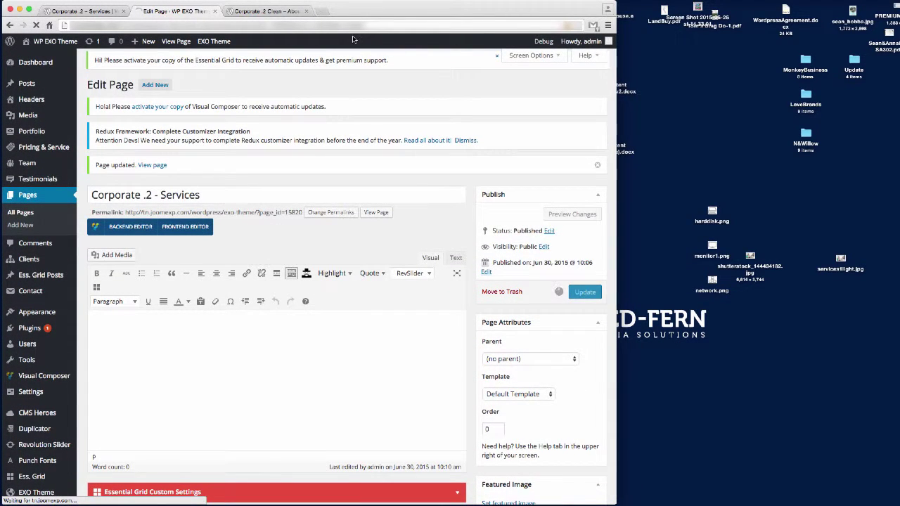
click(82, 11)
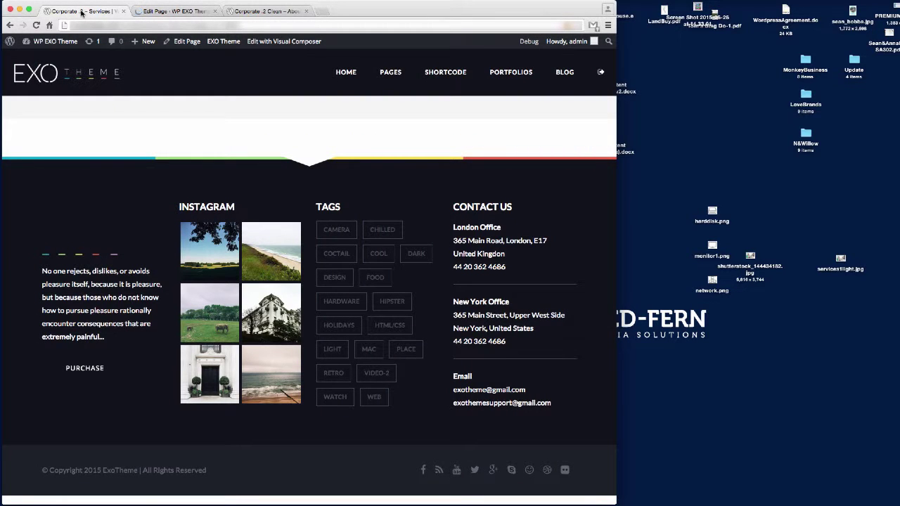
key(super+r)
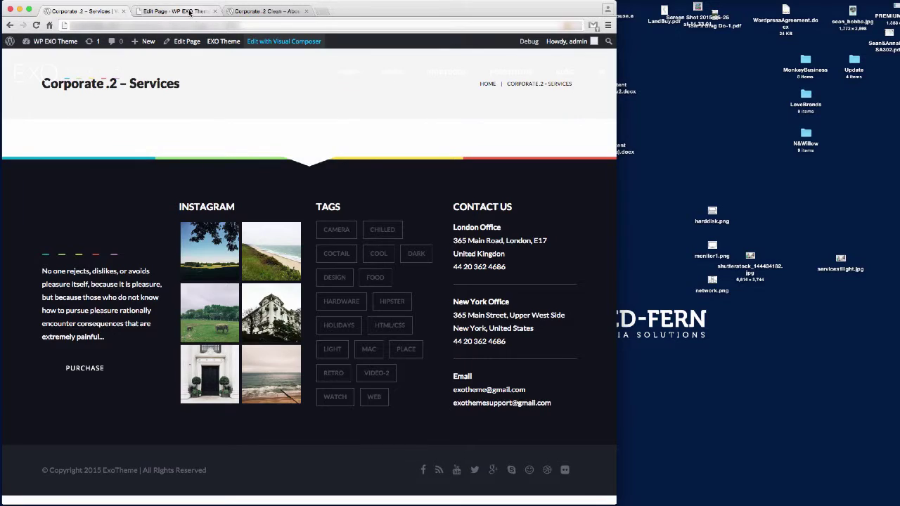
key(ctrl+Tab)
key(ctrl+Tab)
scroll(324, 120, up, 3)
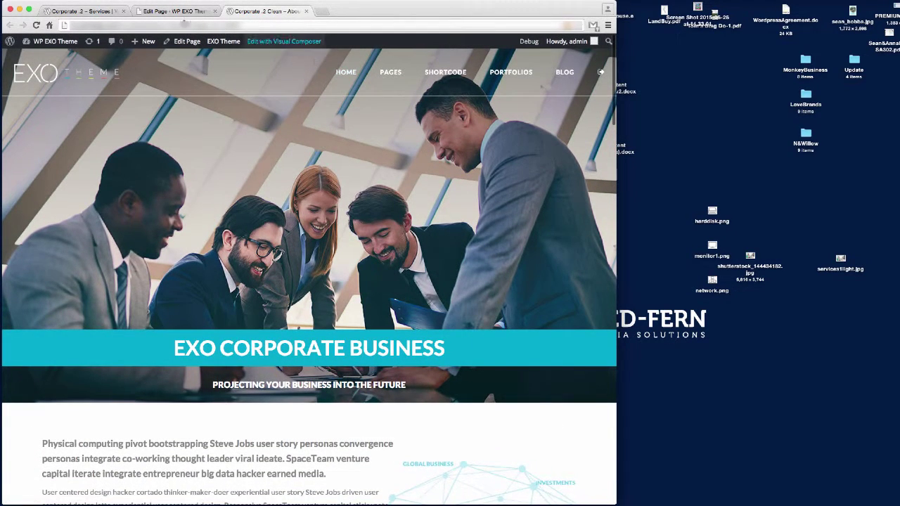
click(79, 15)
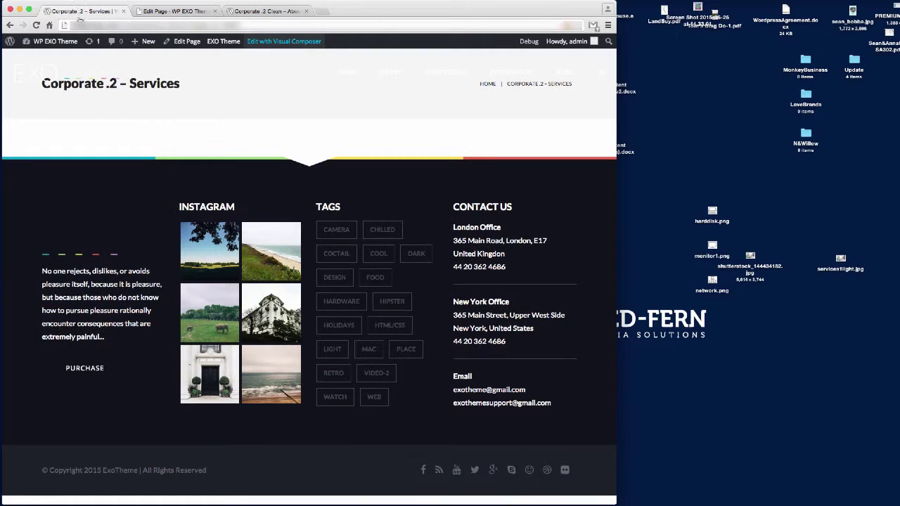
Open the Services page's Menu options and review the menu colours of the reference page in the other browser window
click(175, 11)
scroll(345, 370, down, 5)
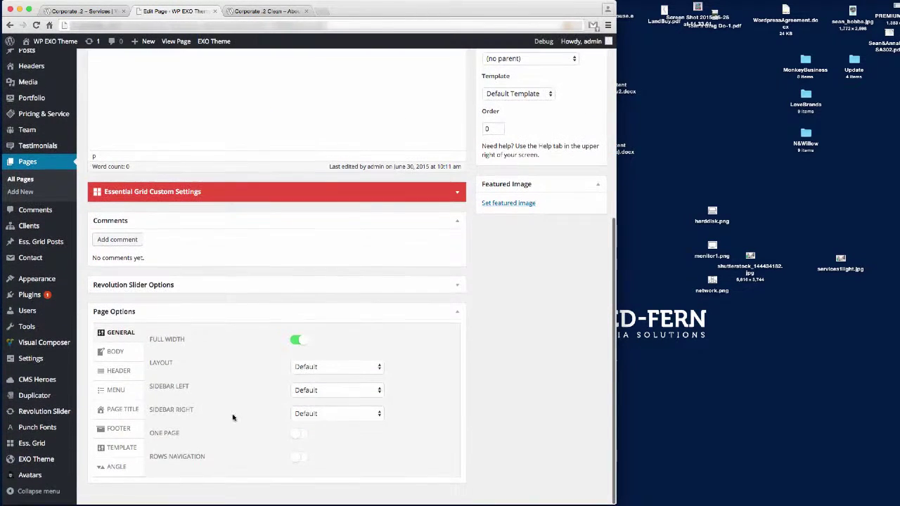
click(116, 390)
scroll(481, 362, down, 4)
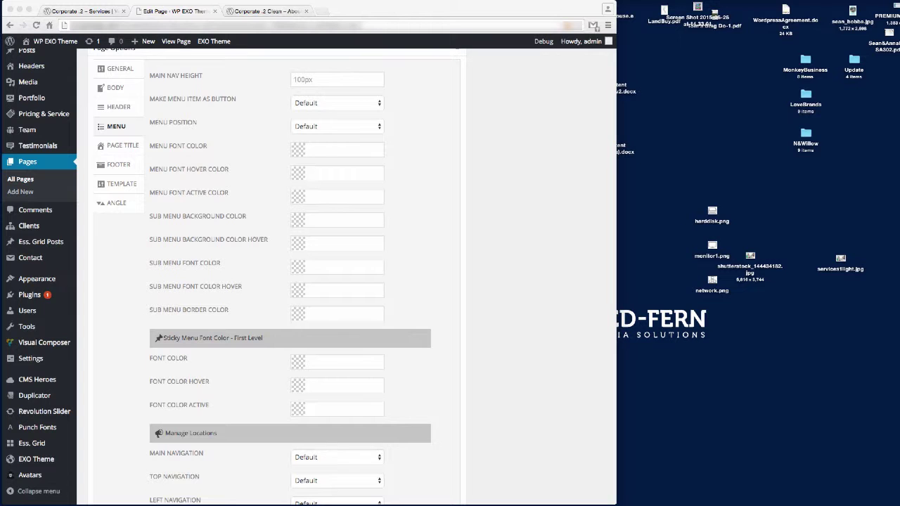
drag(1, 22, 450, 11)
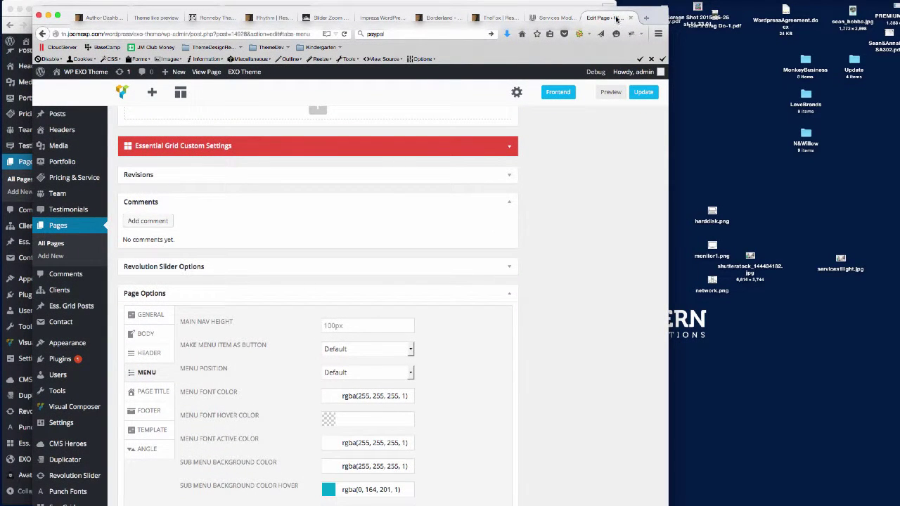
drag(537, 10, 2, 50)
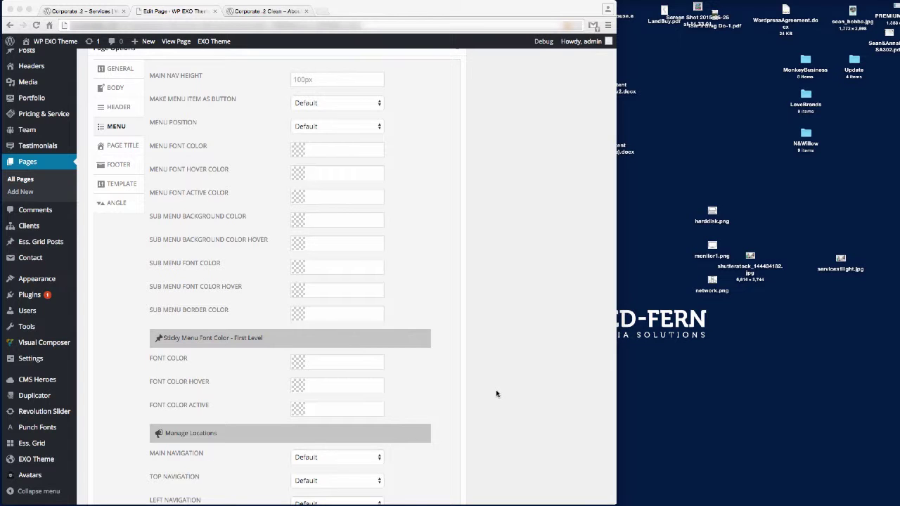
Set the sticky menu's first-level Font Color and Font Color Active to rgba(29, 32, 41, 1)
scroll(484, 384, down, 3)
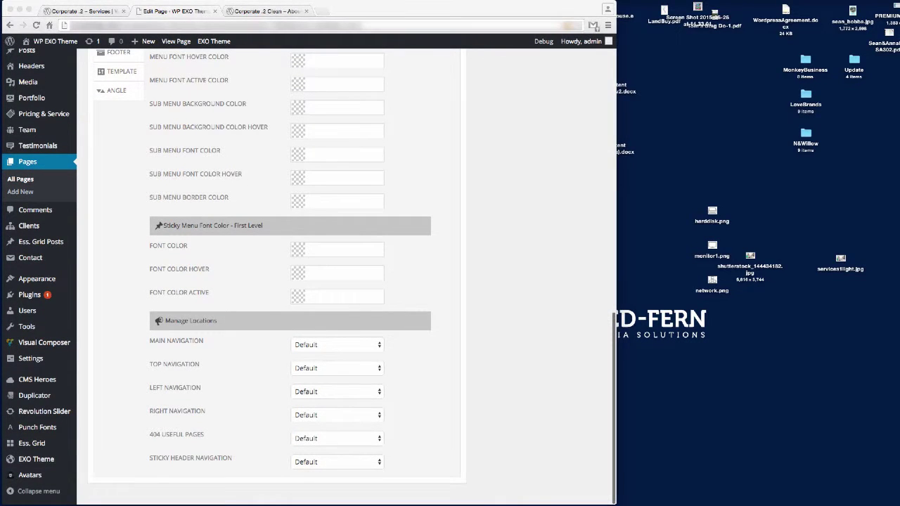
click(334, 300)
text(rgba(29, 32, 41, 1))
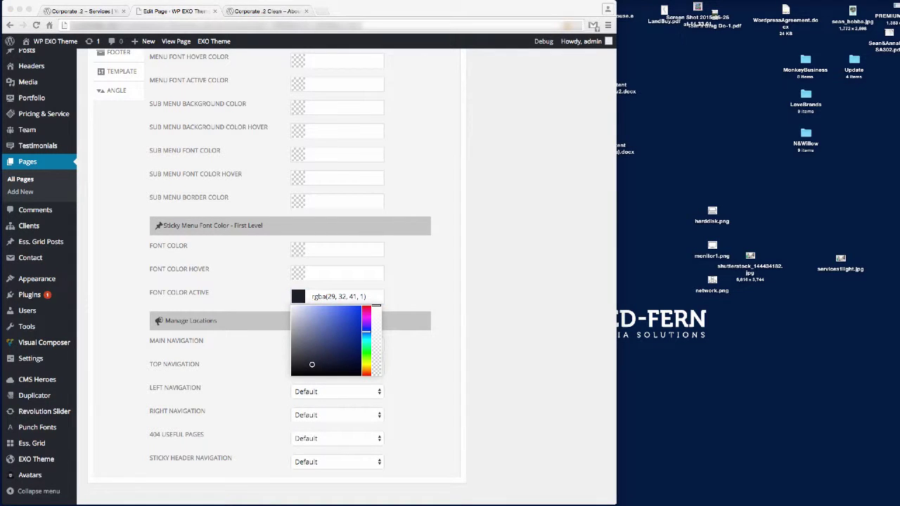
click(330, 252)
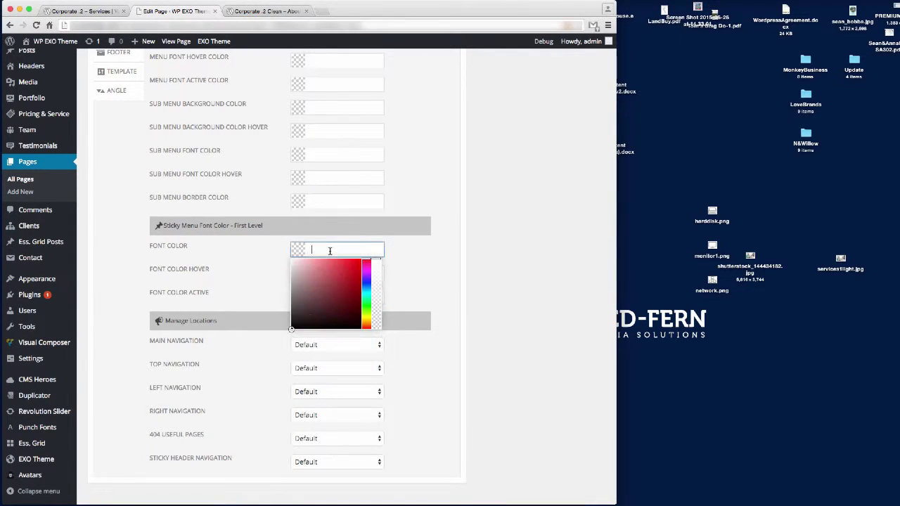
text(rgba(29, 32, 41, 1))
click(401, 290)
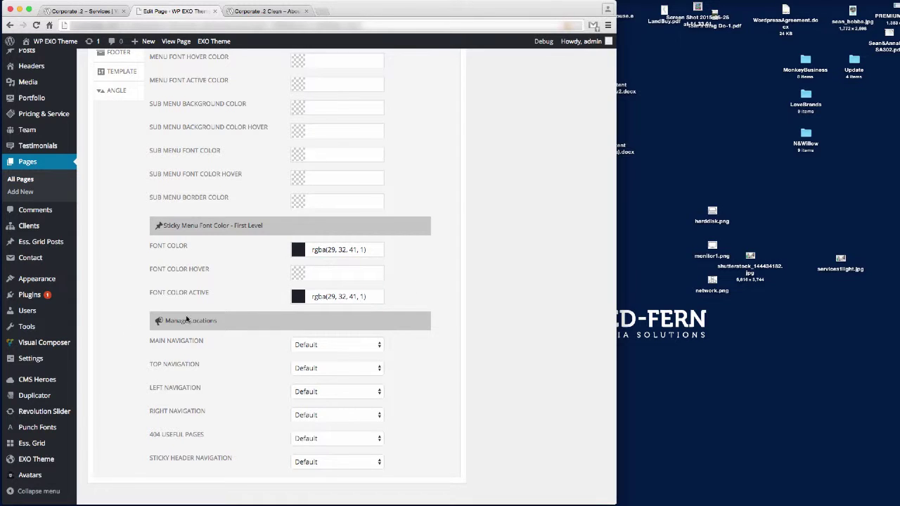
Set the Sub Menu Border Color to rgba(242, 242, 242, 1)
scroll(328, 309, up, 5)
click(1, 365)
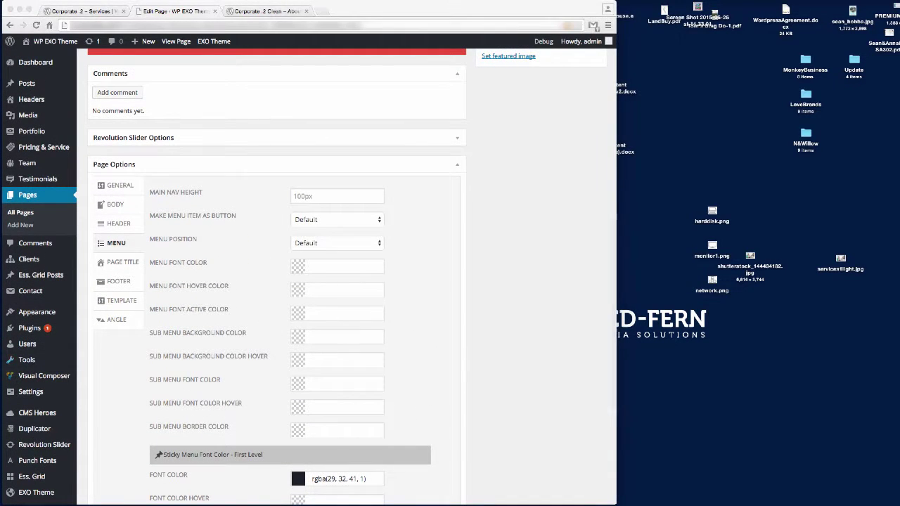
click(327, 433)
text(rgba(242, 242, 242, 1))
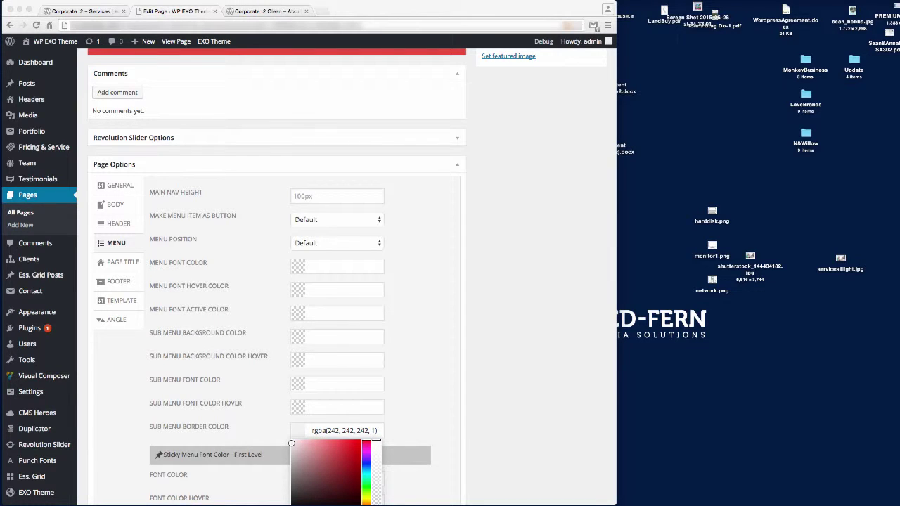
Set the Sub Menu Font Color Hover to rgba(255, 255, 255, 1) and the Sub Menu Font Color to rgba(29, 32, 41, 1)
click(324, 408)
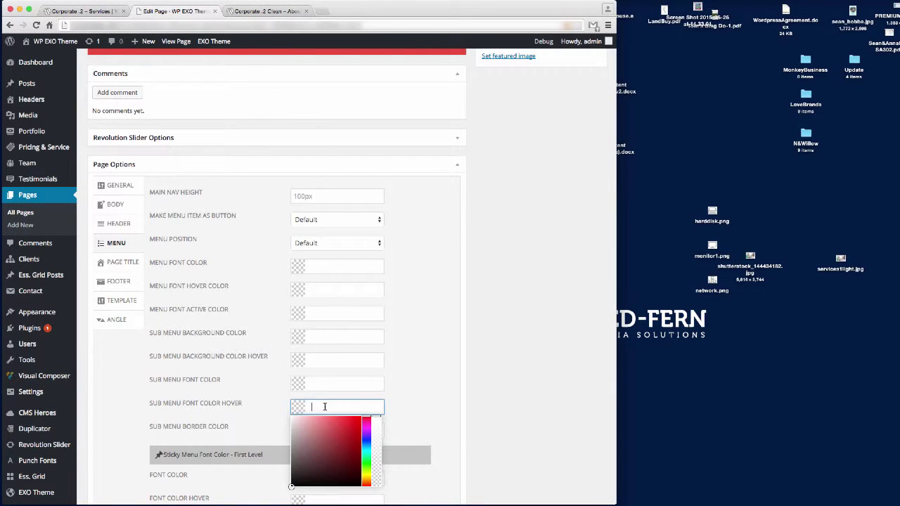
text(rgba(255, 255, 255, 1))
click(1, 344)
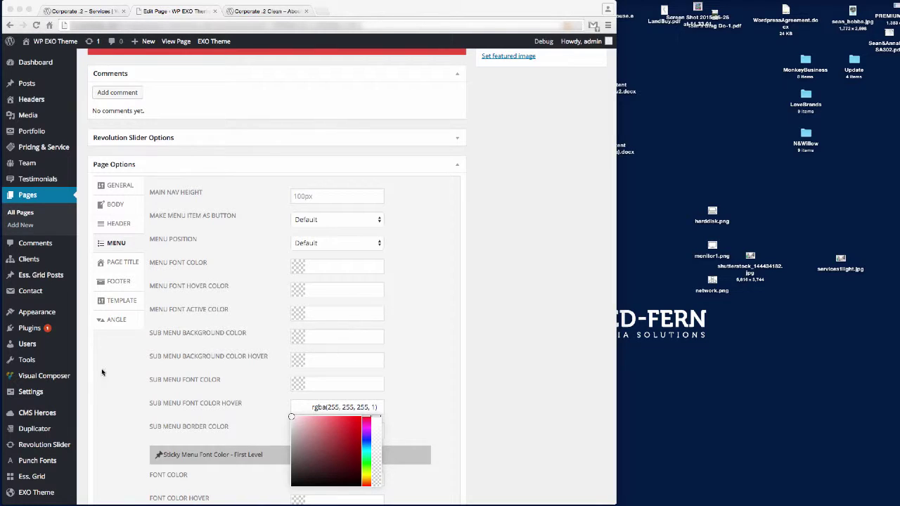
click(337, 384)
text(rgba(29, 32, 41, 1))
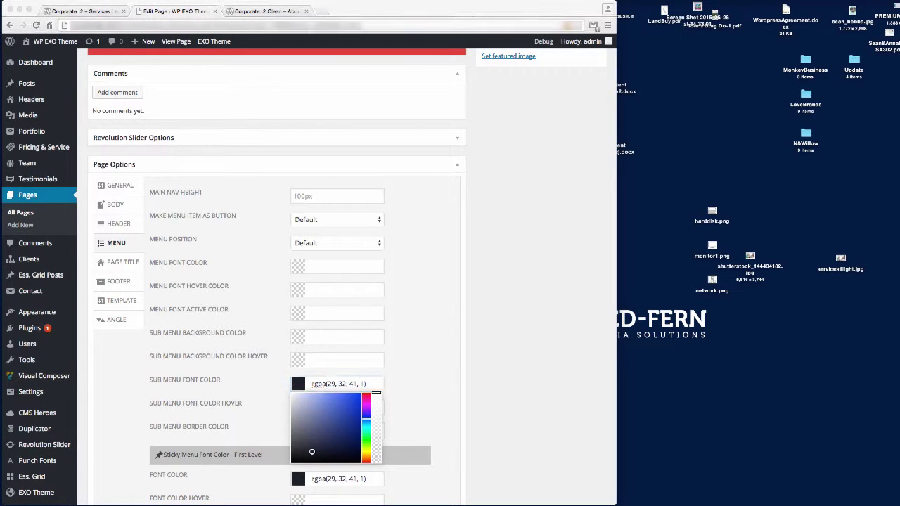
Set the Sub Menu Background Color Hover to rgba(0, 164, 201, 1) and the Sub Menu Background Color to rgba(255, 255, 255, 1)
click(330, 361)
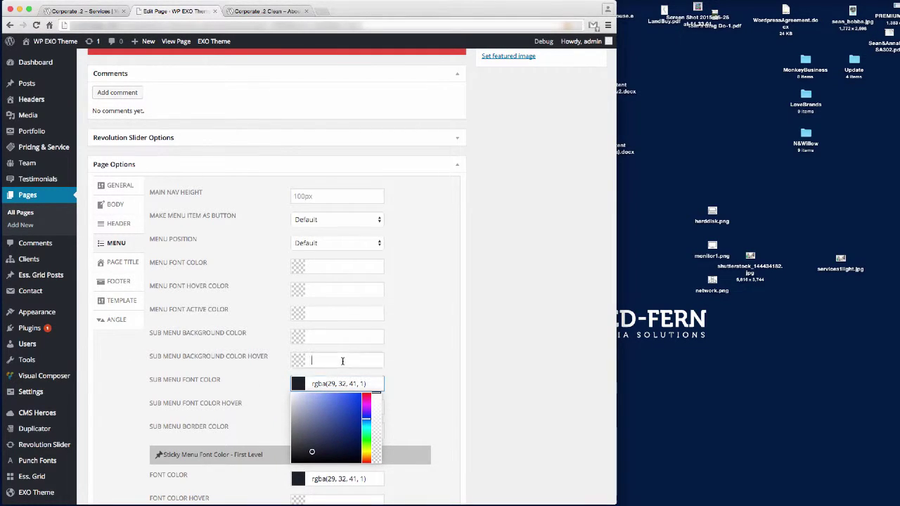
text(rgba(0, 164, 201, 1))
key(super+Tab)
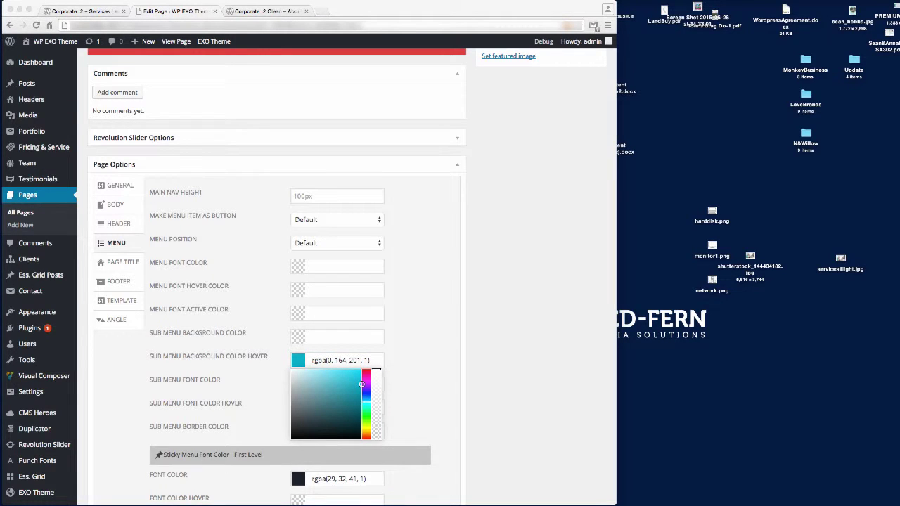
click(324, 339)
text(rgba(255, 255, 255, 1))
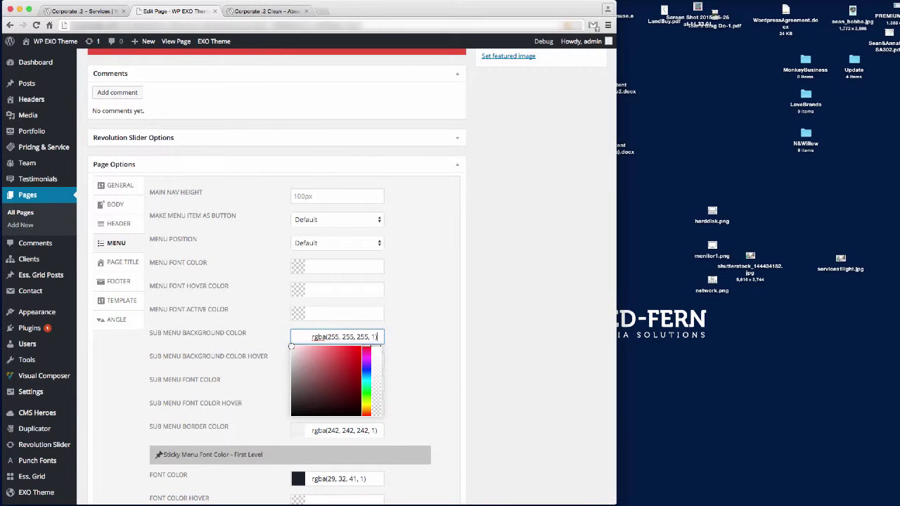
key(super+Tab)
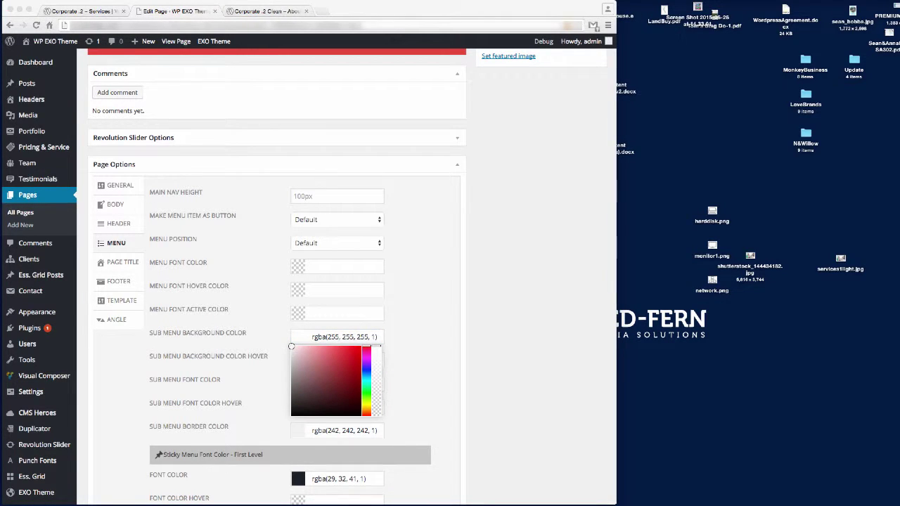
Set both the Menu Font Active Color and the Menu Font Color to rgba(255, 255, 255, 1)
click(345, 314)
text(rgba(255, 255, 255, 1))
key(super+Tab)
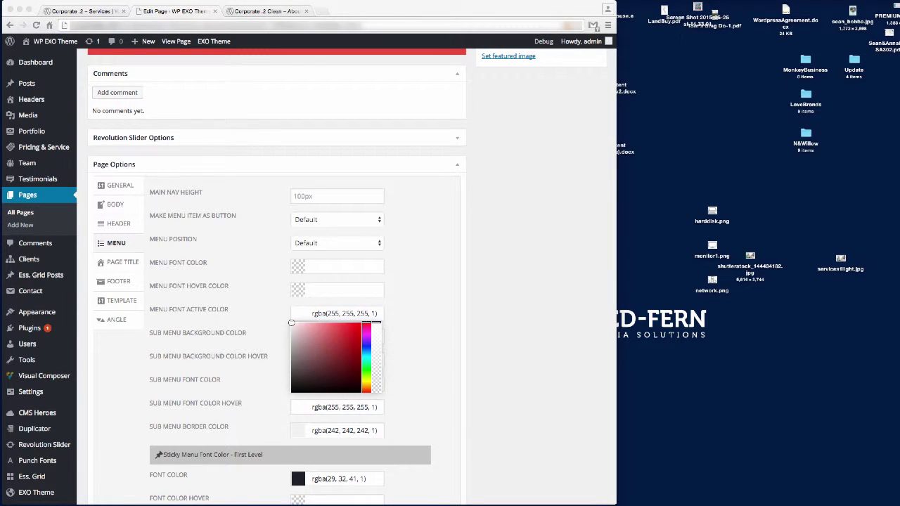
click(326, 266)
text(rgba(255, 255, 255, 1))
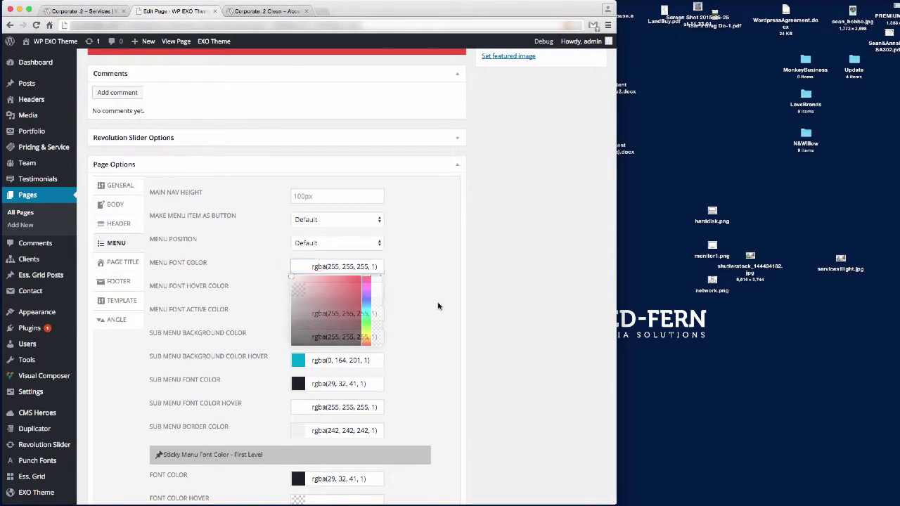
click(438, 333)
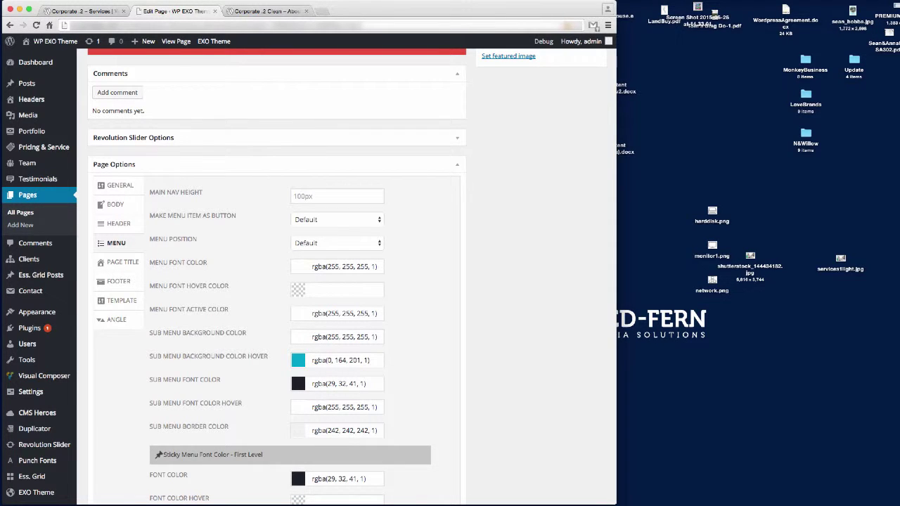
Enable the custom setting in the Services page's Page Title options
click(126, 262)
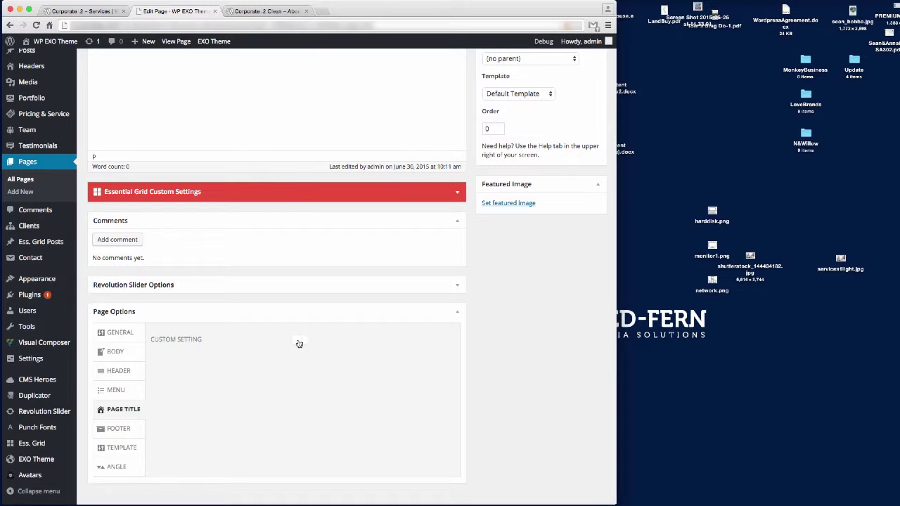
click(299, 342)
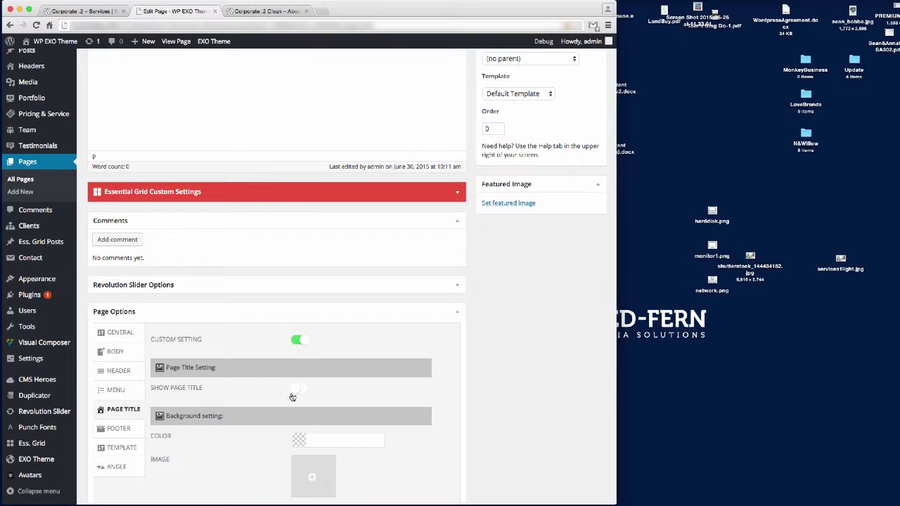
scroll(267, 392, down, 3)
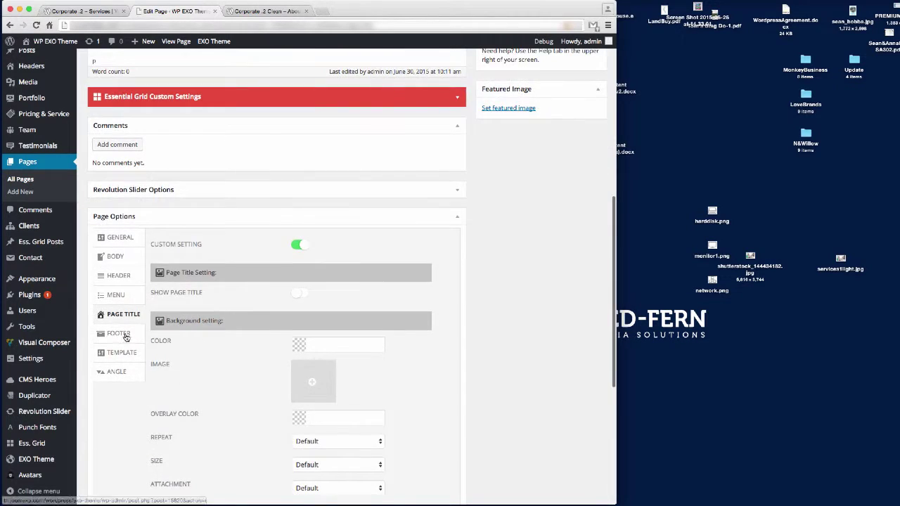
In the Footer Bottom options, set the Link Color Hover to rgba(0, 167, 204, 1) and the Link Color to rgba(255, 255, 255, 1)
click(119, 334)
scroll(483, 331, down, 4)
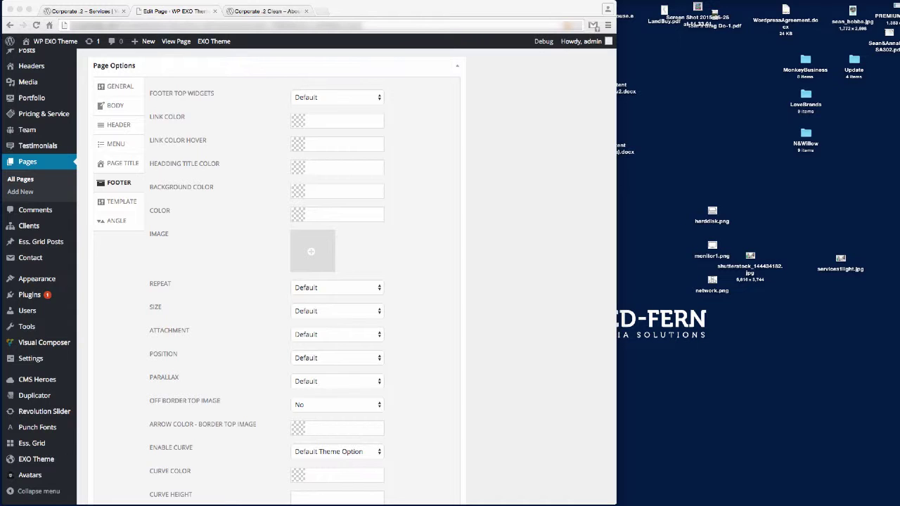
scroll(387, 410, down, 5)
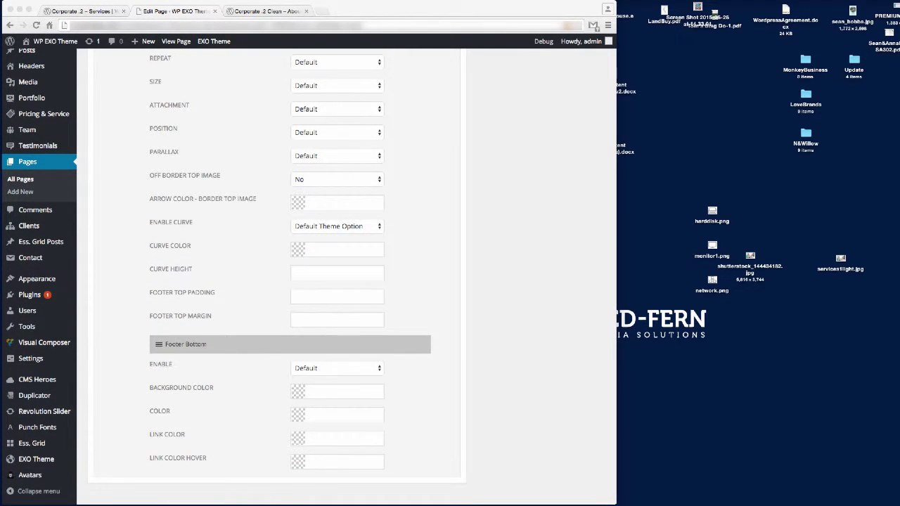
click(338, 462)
text(rgba(0, 167, 204, 1))
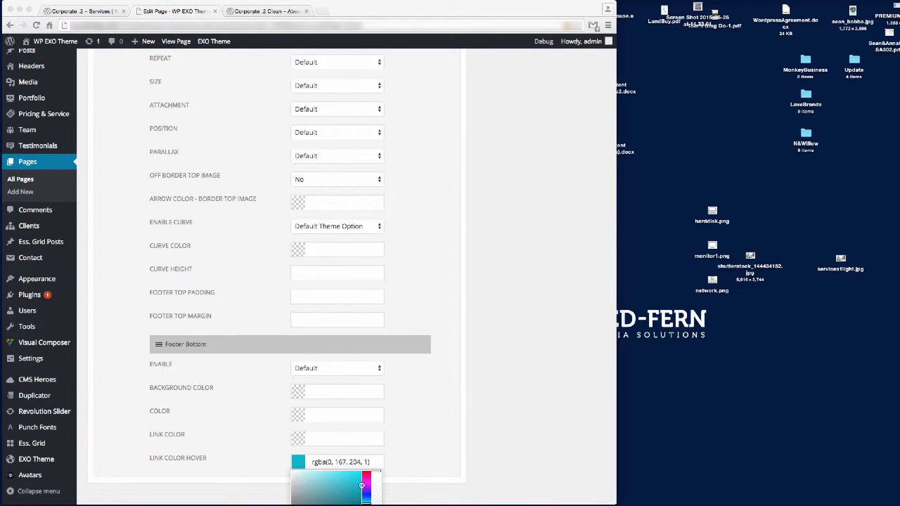
click(327, 438)
text(rgba(255, 255, 255, 1))
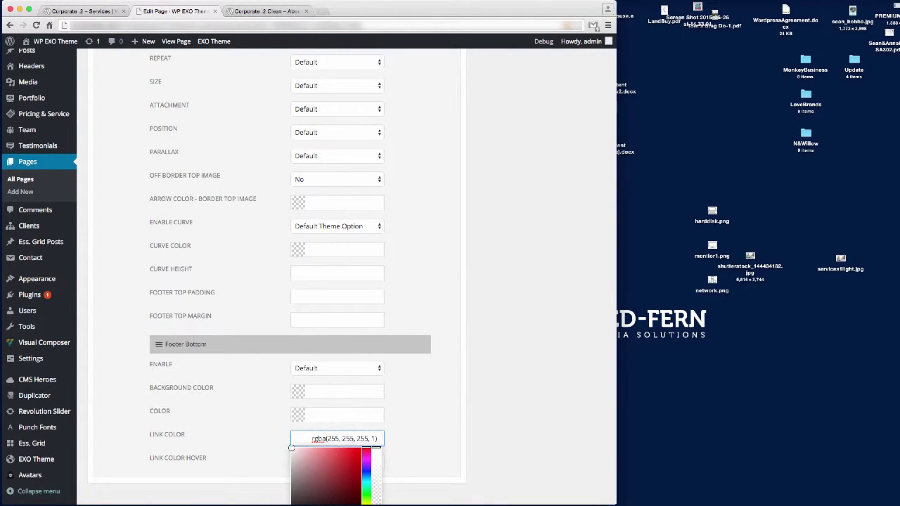
key(super+Tab)
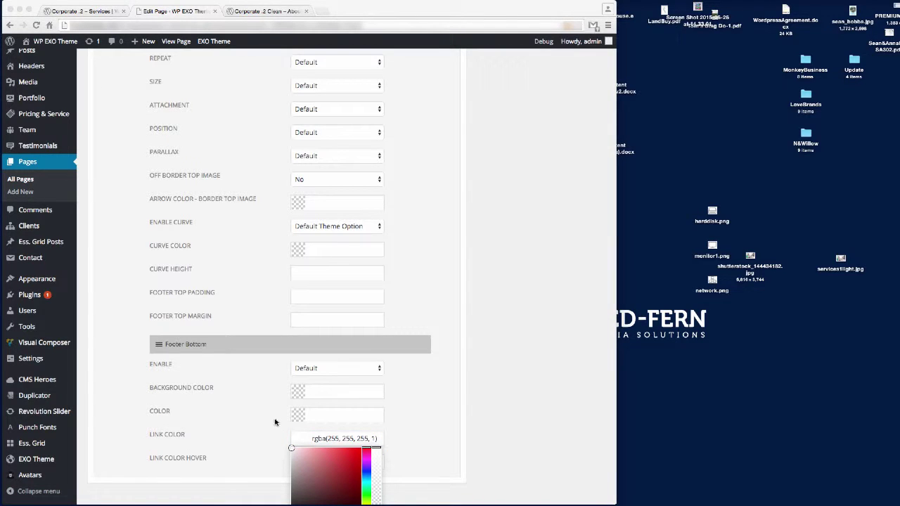
Set the Footer Bottom Color to rgba(255, 255, 255, 1) and its Background Color to rgba(17, 19, 26, 1)
click(320, 415)
text(rgba(255, 255, 255, 1))
key(super+Tab)
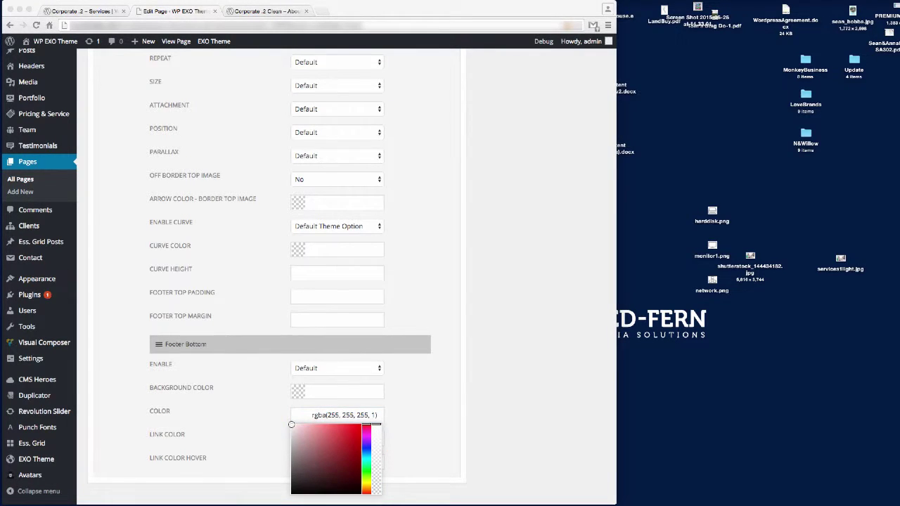
click(348, 392)
text(rgba(17, 19, 26, 1))
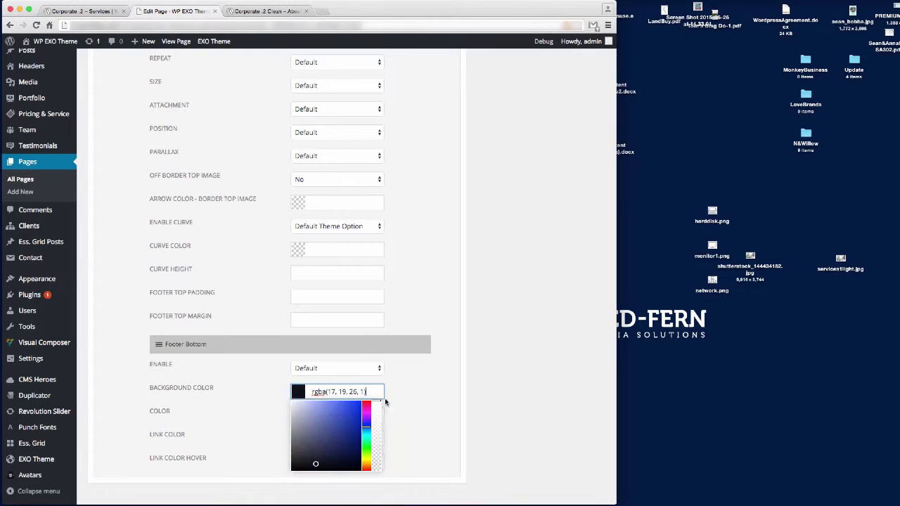
click(461, 371)
Set the footer's Off Border Top Image option to Yes and check the border above the footer on the live Services page
scroll(457, 352, up, 5)
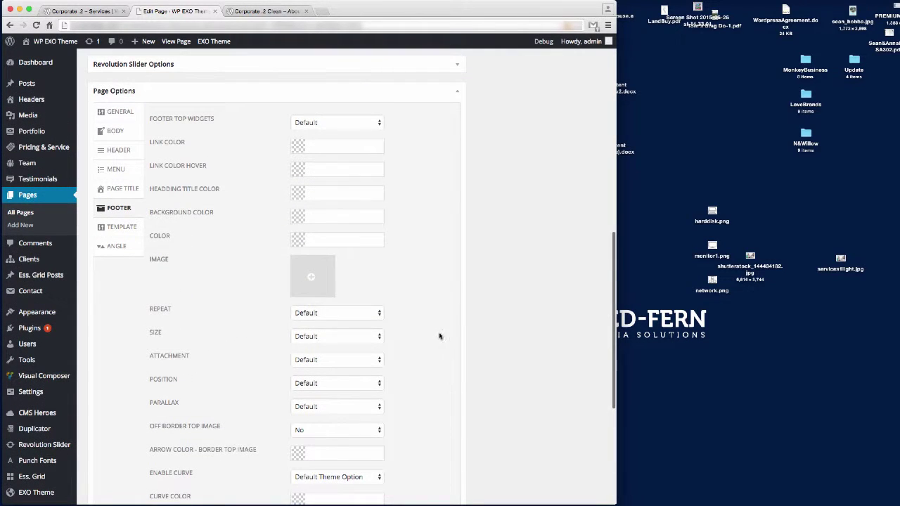
key(super+Tab)
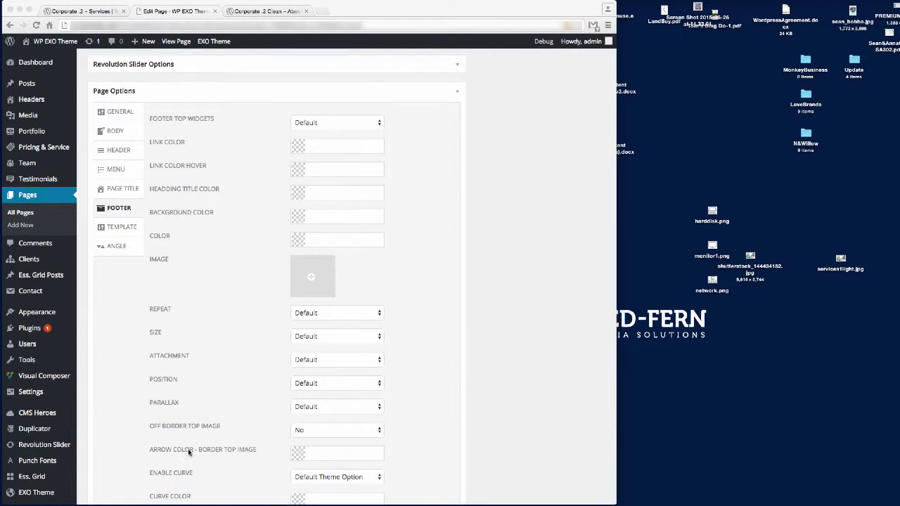
click(335, 428)
click(334, 430)
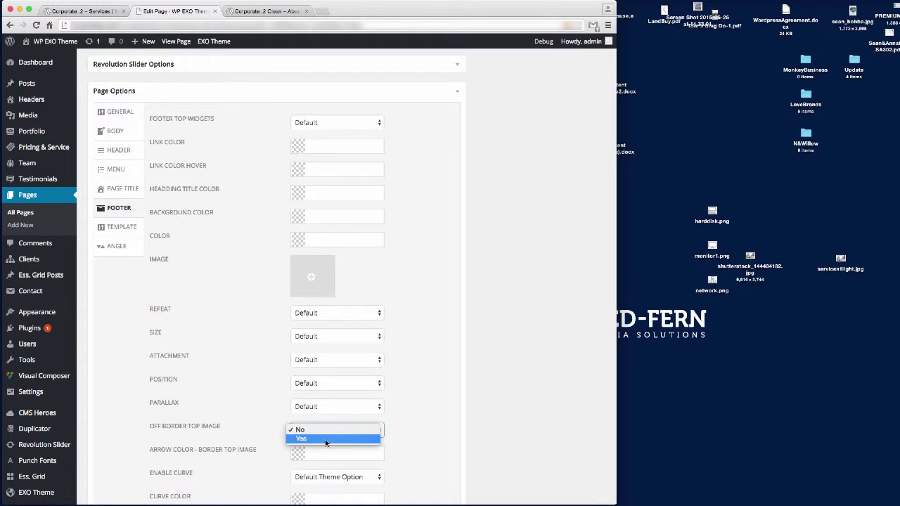
click(337, 429)
click(83, 13)
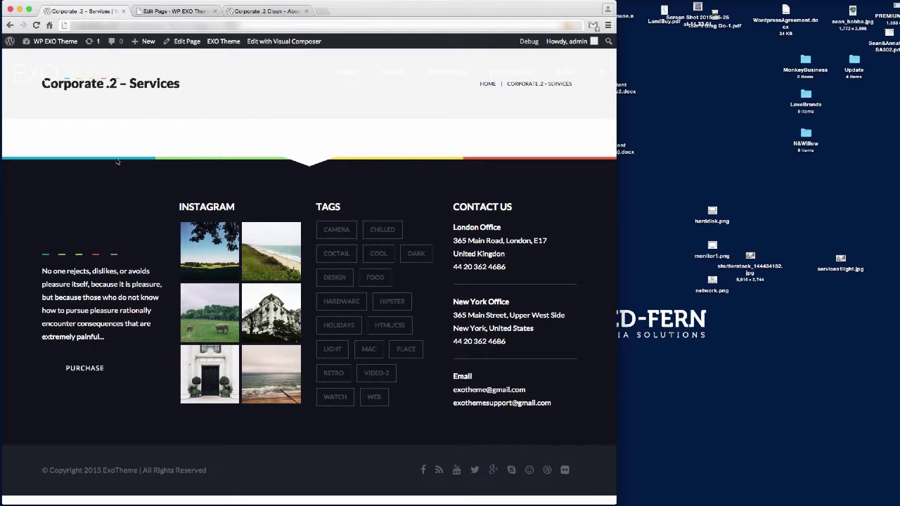
click(164, 13)
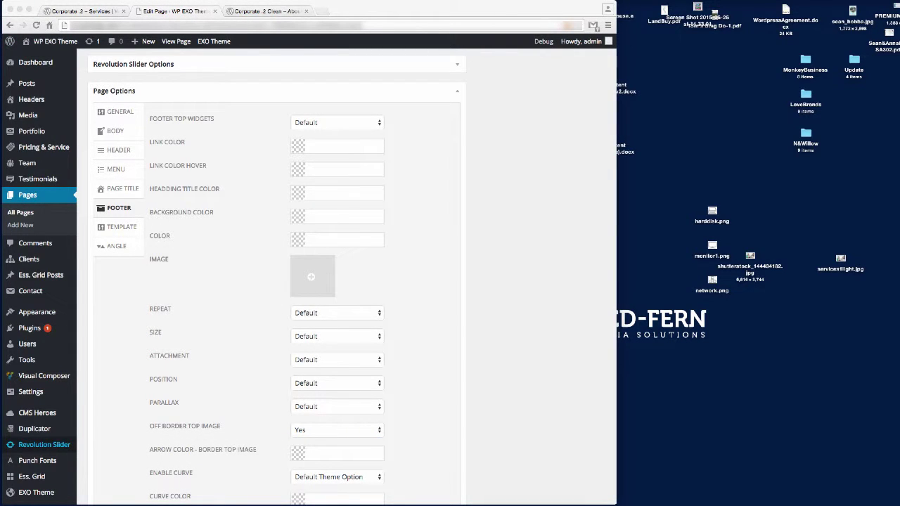
Set the top footer's Color to #13151c and its Background Color to rgba(245, 245, 245, 1)
click(348, 239)
text(#13151c)
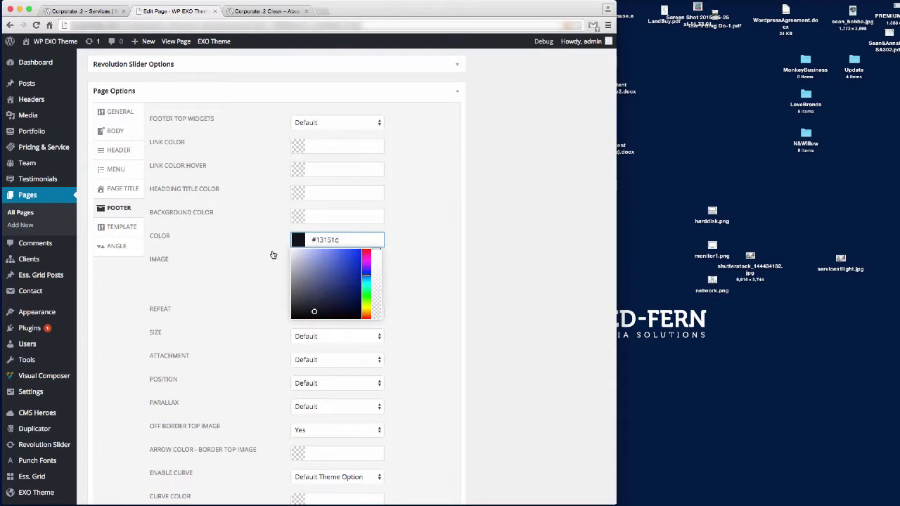
key(super+Tab)
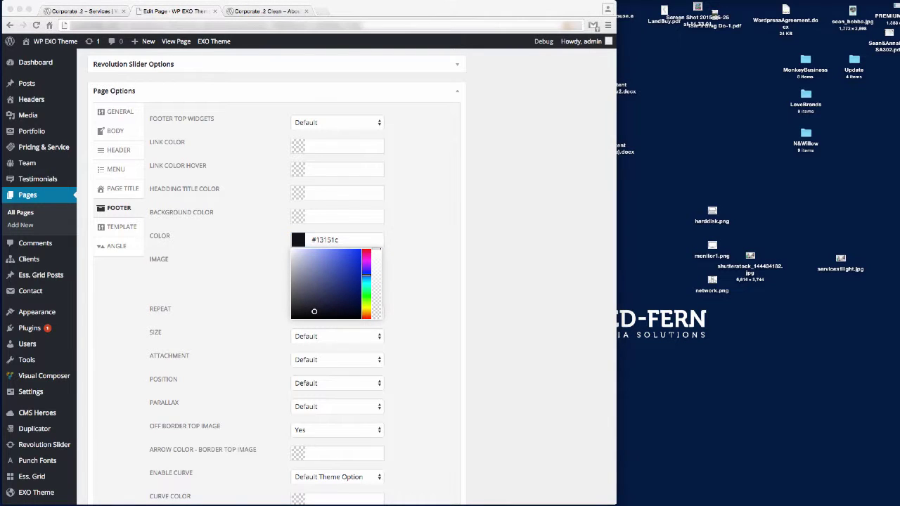
click(334, 216)
text(rgba(245, 245, 245, 1))
key(super+Tab)
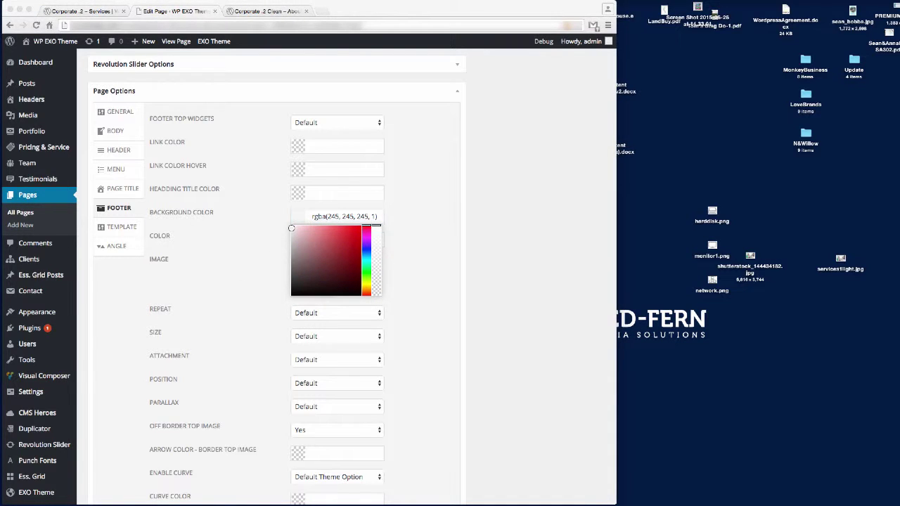
Set both the footer's Heading Title Color and its Link Color to #13151c
click(324, 195)
text(#13151c)
click(318, 147)
text(#13151c)
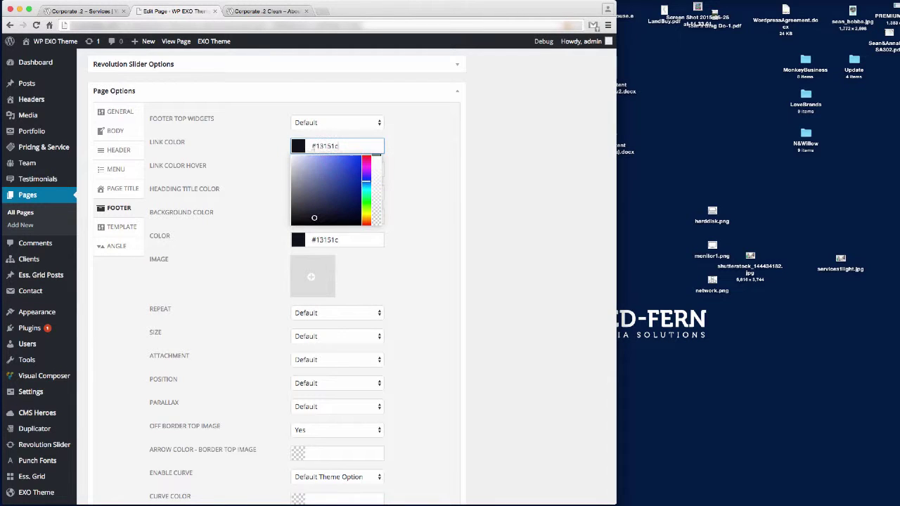
key(super+Tab)
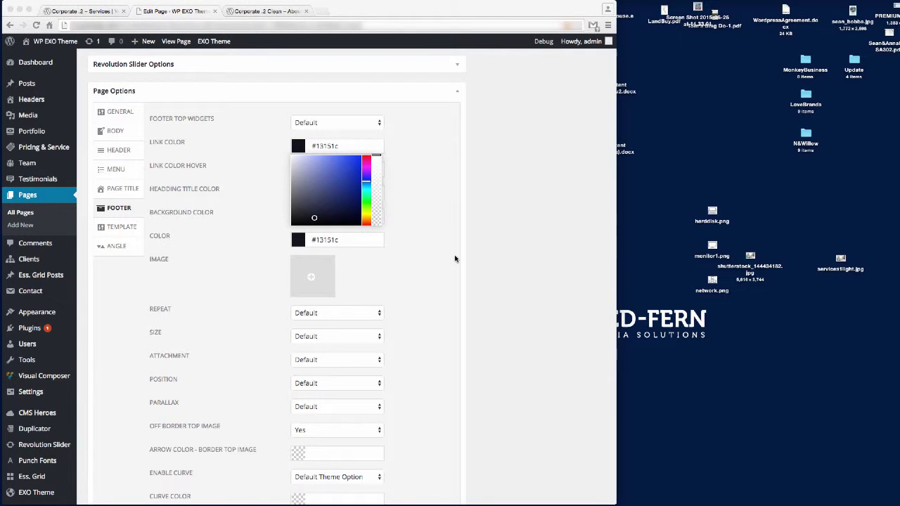
Set the top footer's Link Color Hover to #01abce
key(super+Tab)
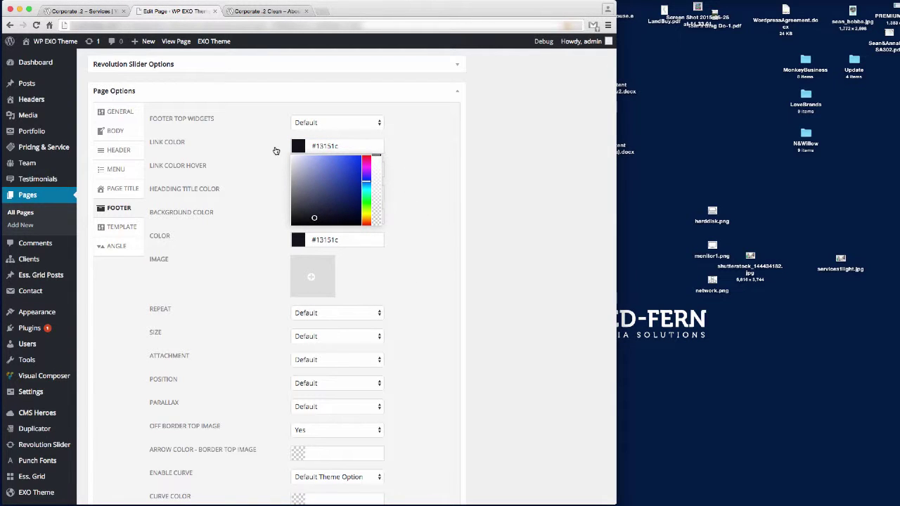
click(277, 156)
click(316, 169)
text(#01abce)
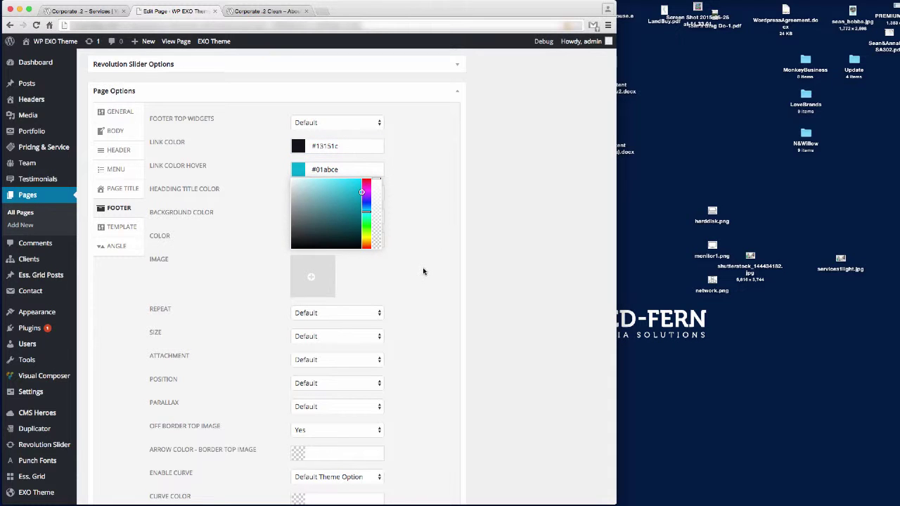
Update the Services page and reload its live view to check the footer colors
scroll(422, 268, up, 15)
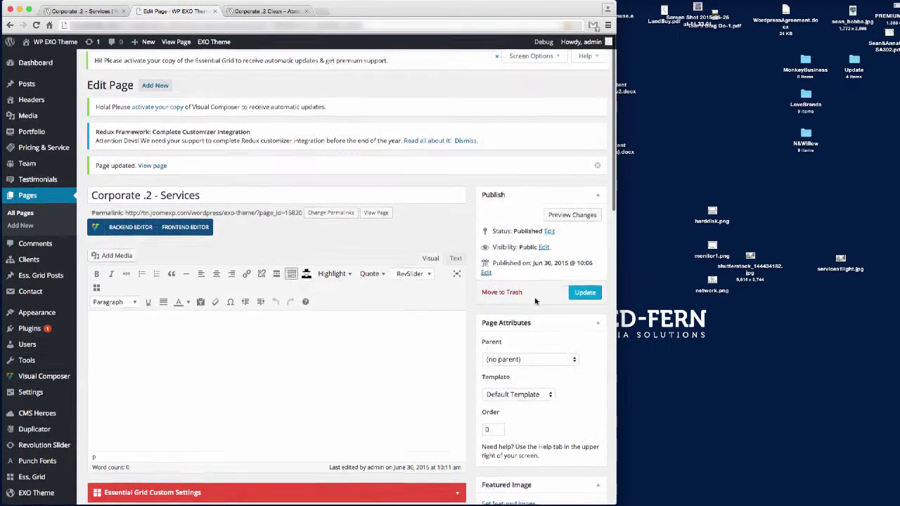
click(585, 291)
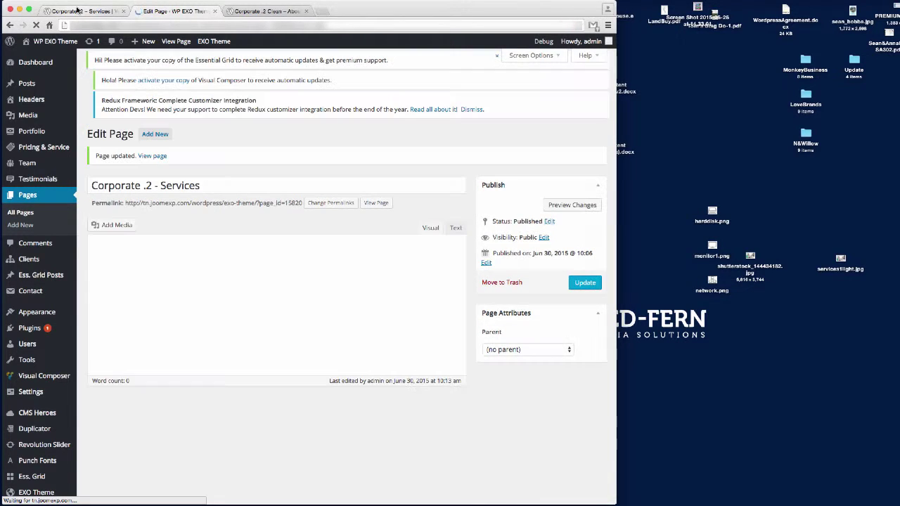
click(77, 10)
click(152, 26)
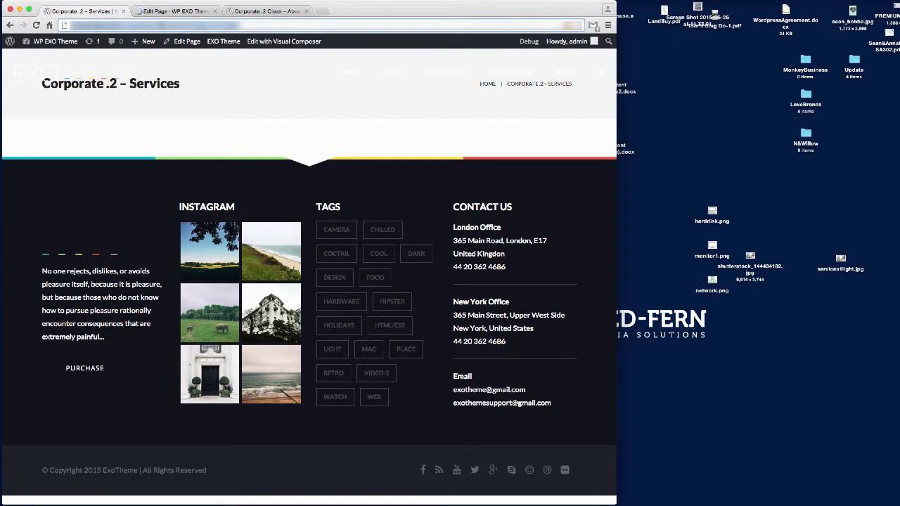
key(Return)
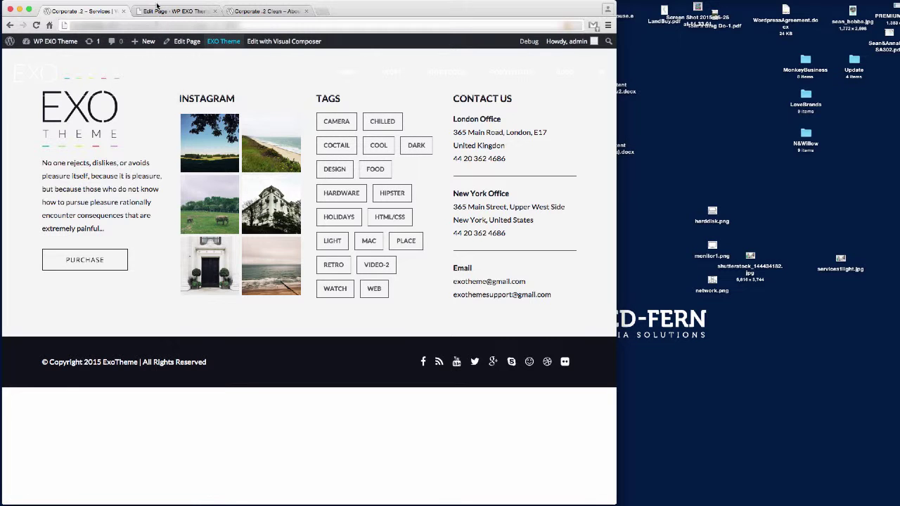
Add a text block with the default placeholder text to the Services page in Visual Composer's backend editor
click(174, 10)
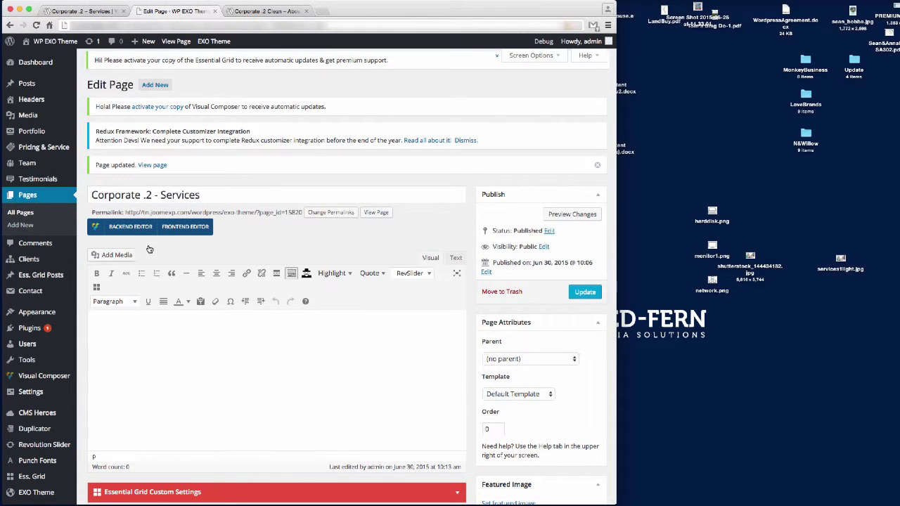
click(127, 227)
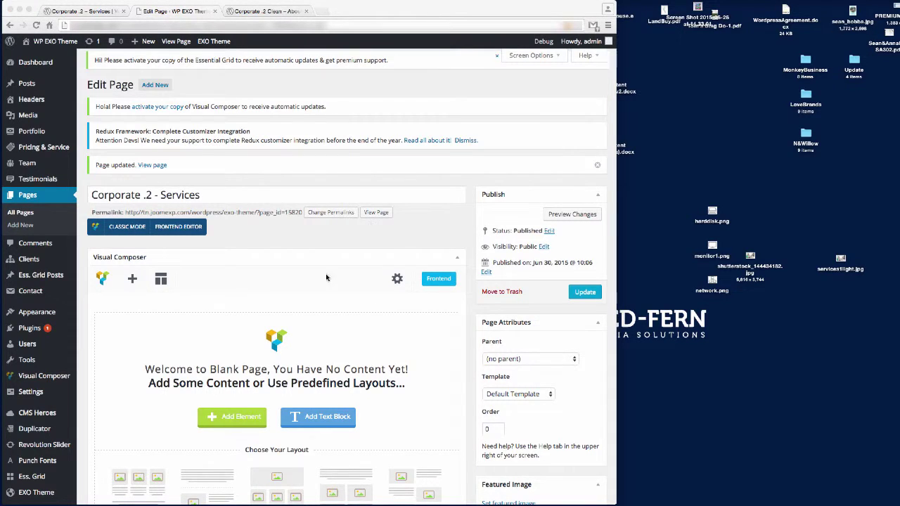
scroll(326, 278, down, 2)
click(134, 221)
click(134, 221)
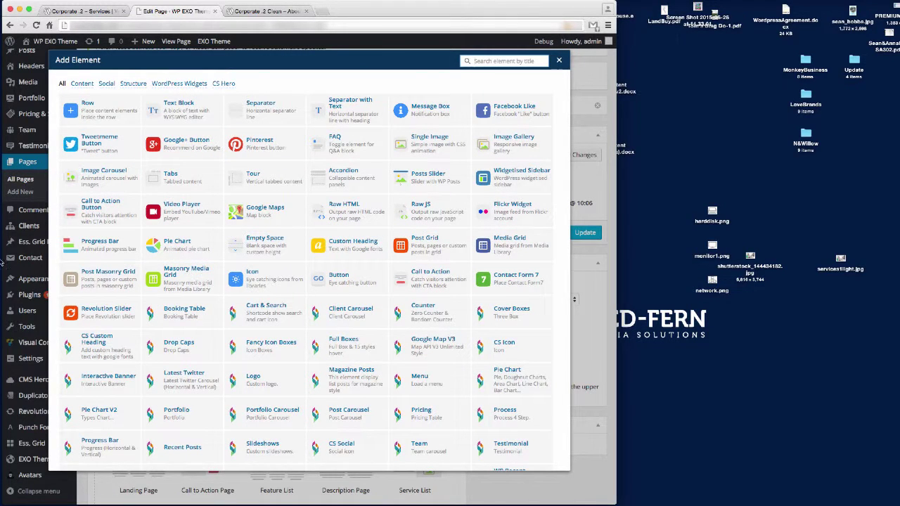
click(172, 111)
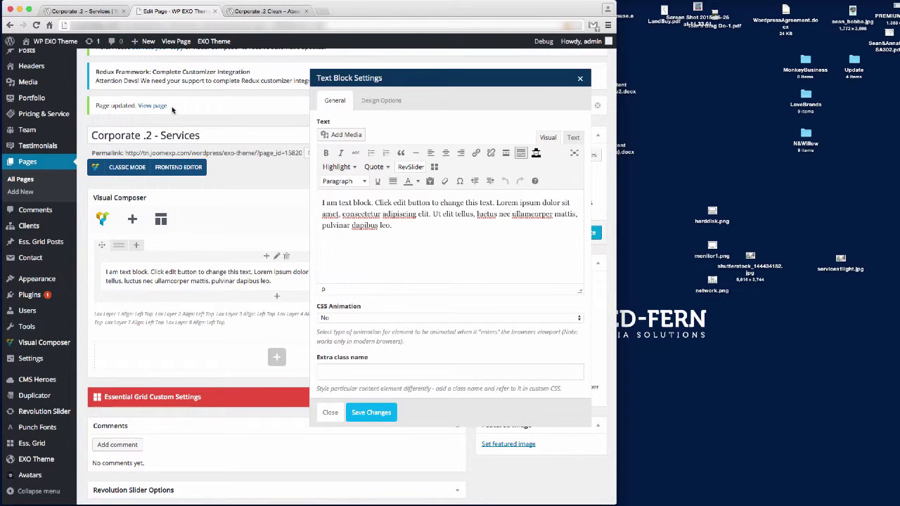
click(330, 412)
Open the Corporate .2 Clean - About page for editing in a new tab and compare its Visual Composer rows with the live page
click(267, 11)
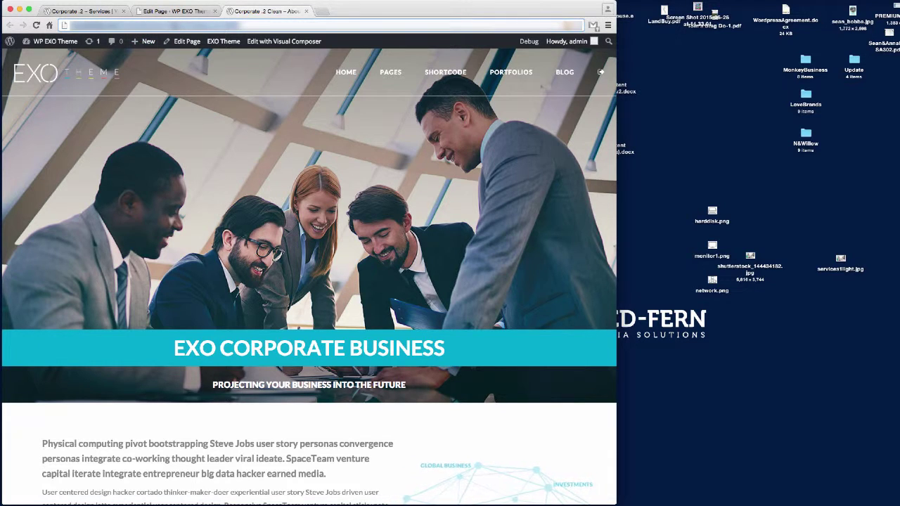
right_click(181, 42)
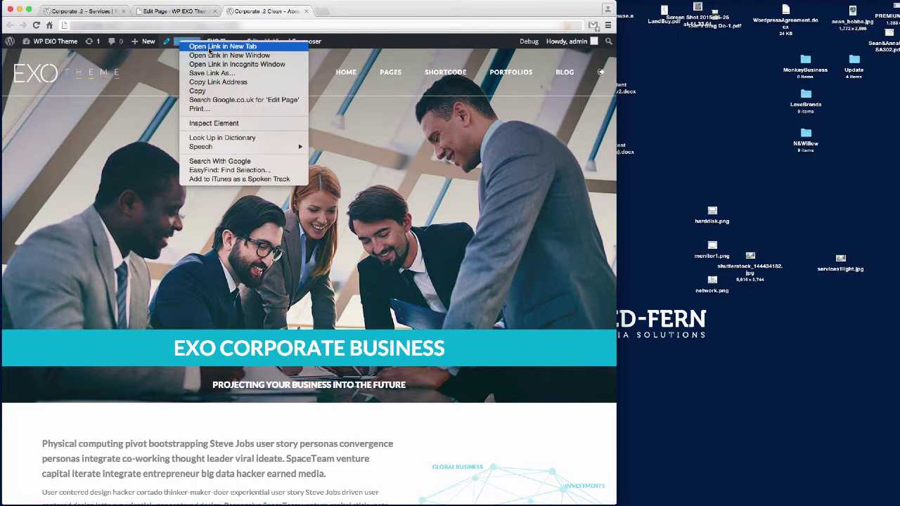
click(209, 46)
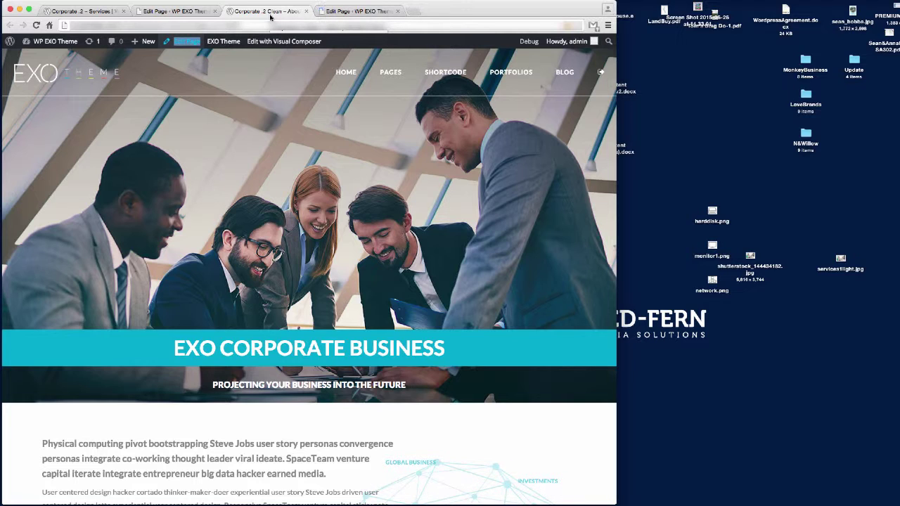
click(342, 12)
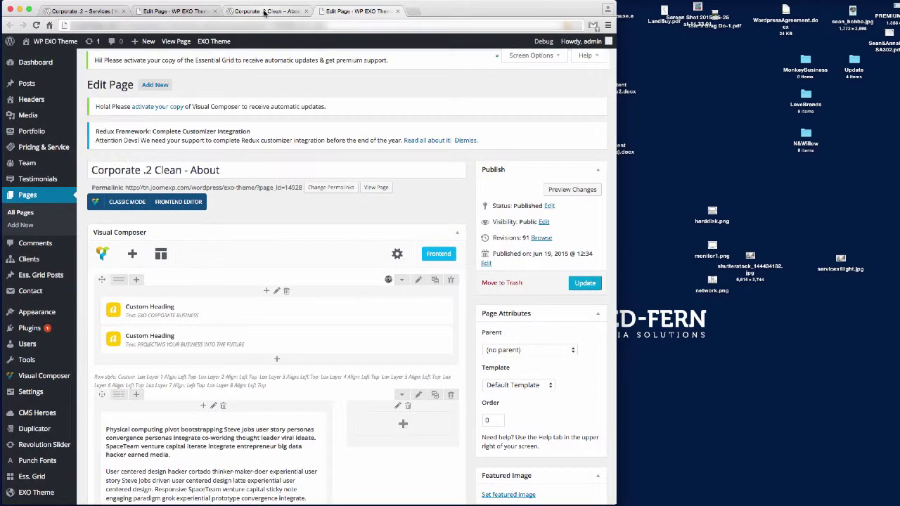
click(266, 12)
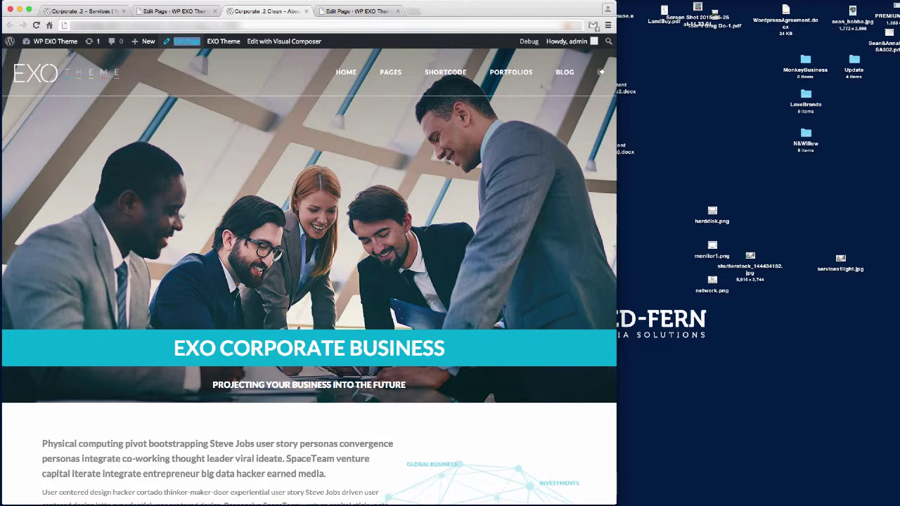
click(346, 11)
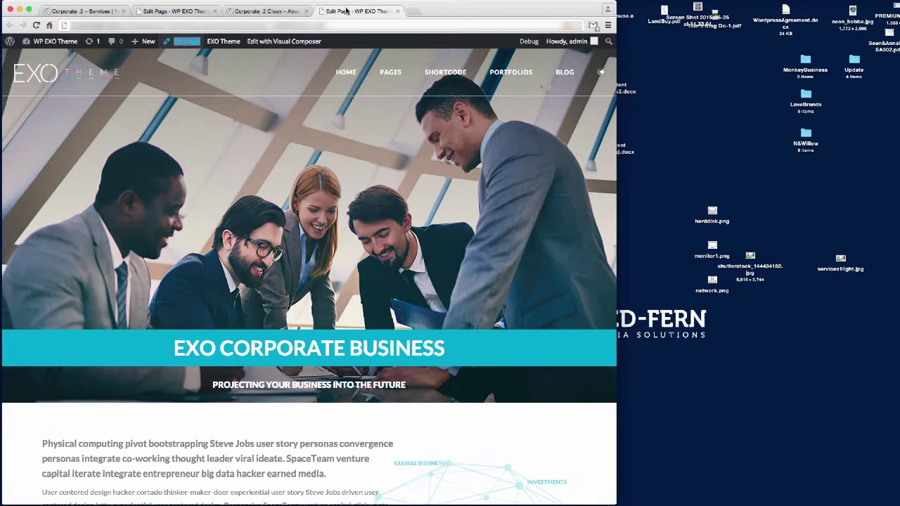
scroll(246, 291, down, 2)
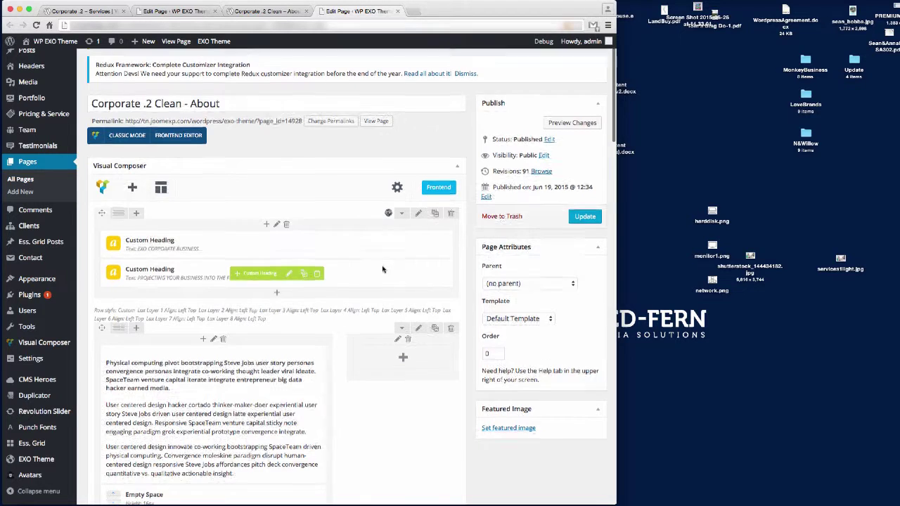
scroll(393, 323, down, 2)
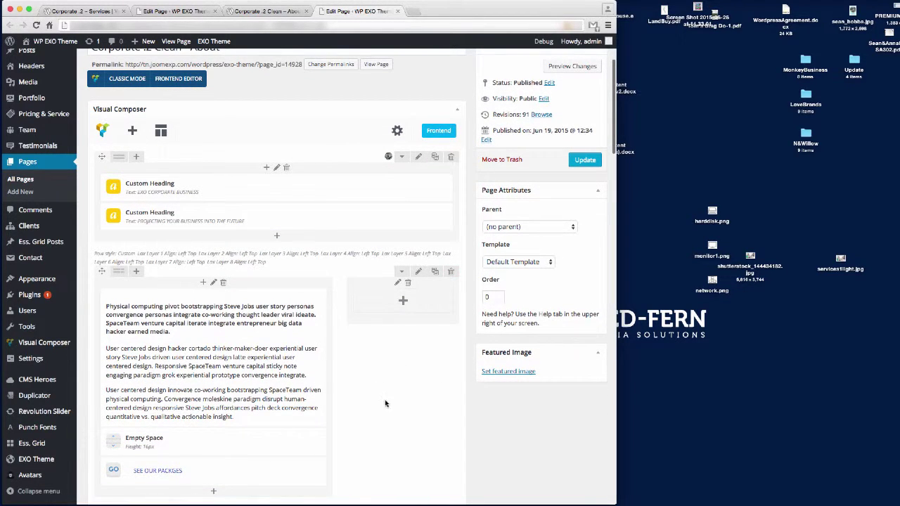
scroll(415, 393, up, 2)
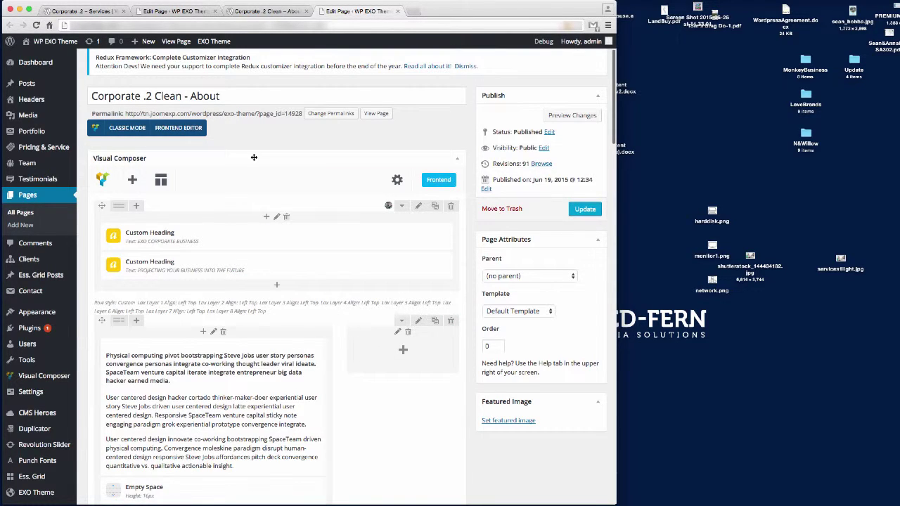
Copy the shortcode of the About page's first row, from its opening vc_row through its closing /vc_row tag, and close that page's editor
click(128, 129)
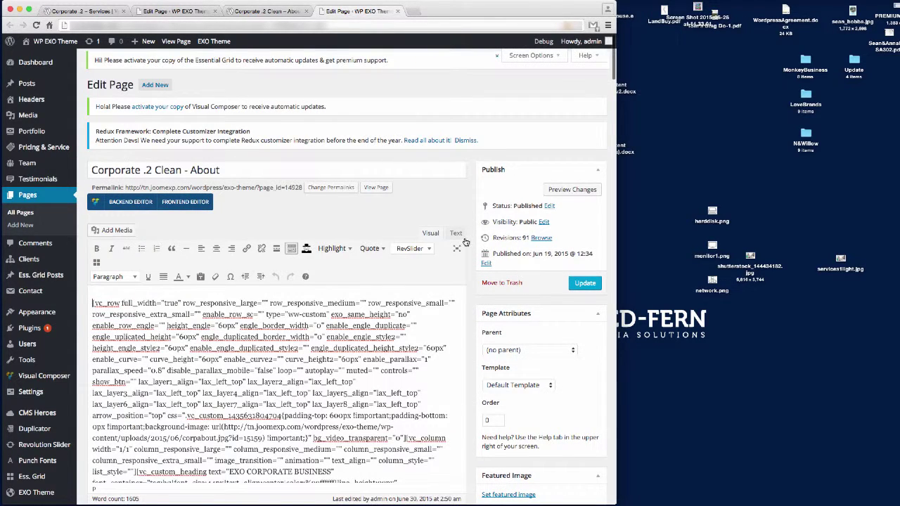
scroll(408, 325, down, 3)
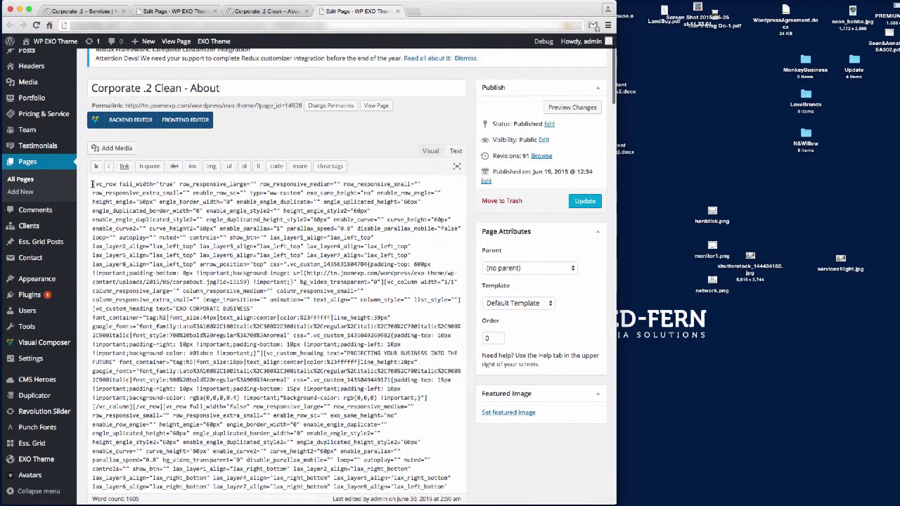
drag(92, 184, 300, 407)
click(172, 183)
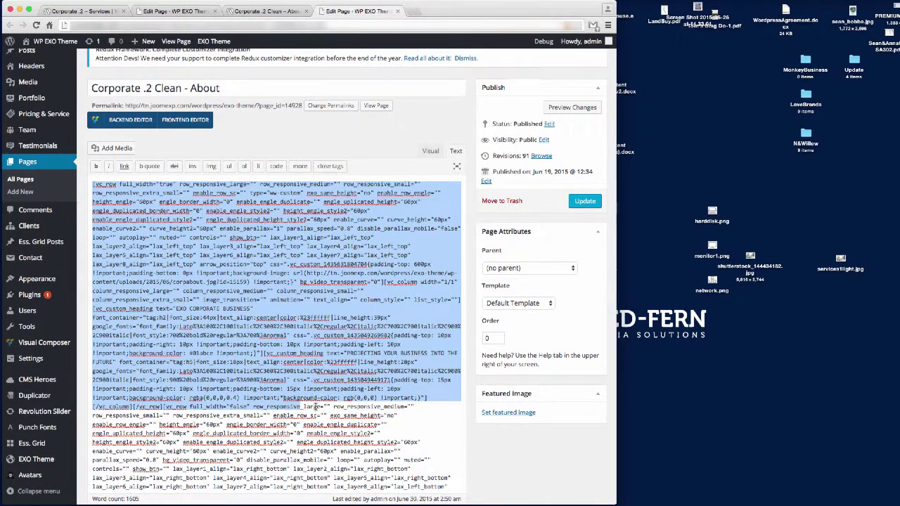
scroll(316, 406, down, 2)
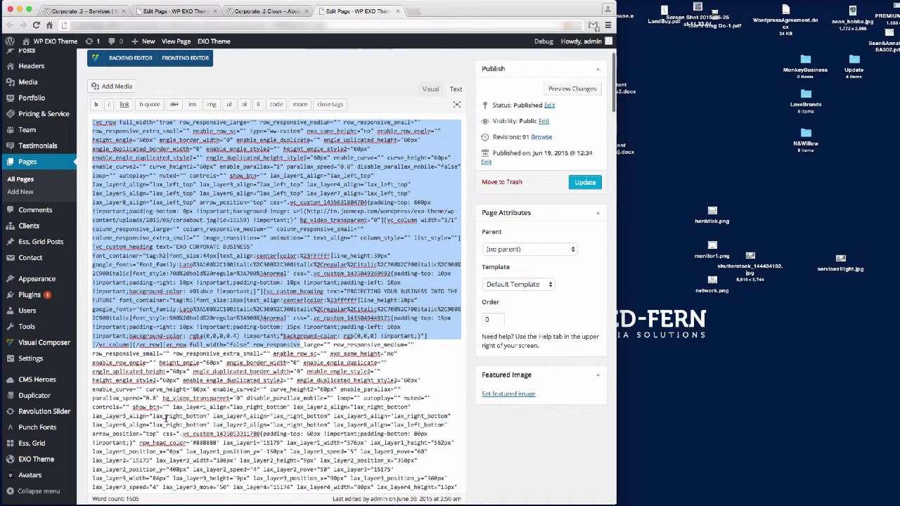
drag(152, 416, 294, 417)
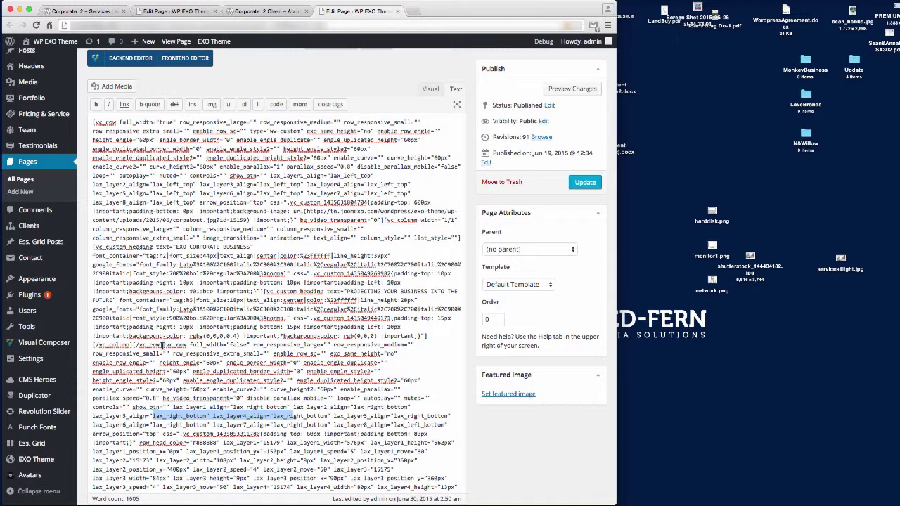
drag(162, 345, 90, 123)
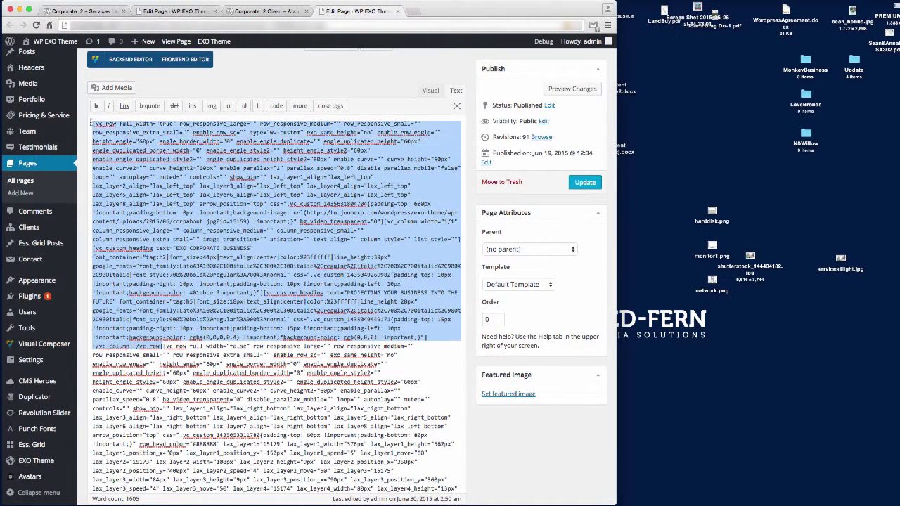
scroll(92, 123, down, 1)
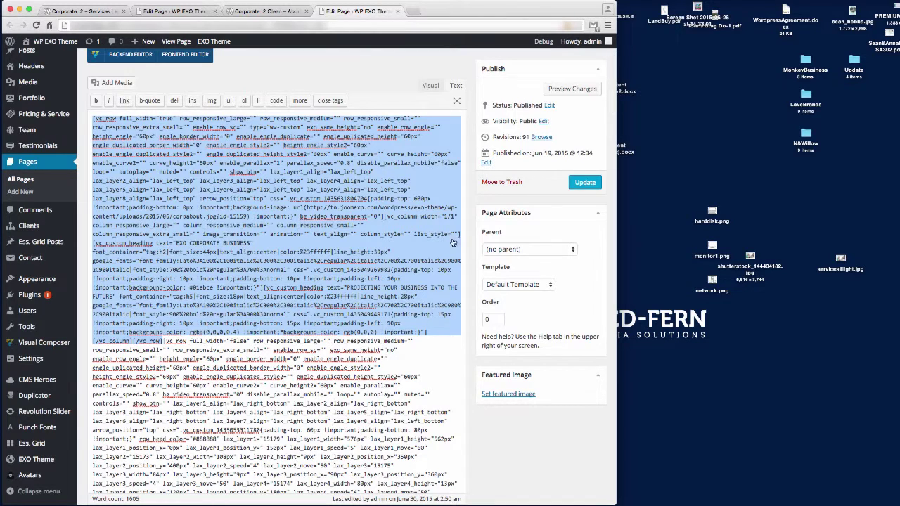
click(398, 12)
Replace the Services page's entire content code with the copied row shortcode, return to the backend editor and update the page
click(198, 12)
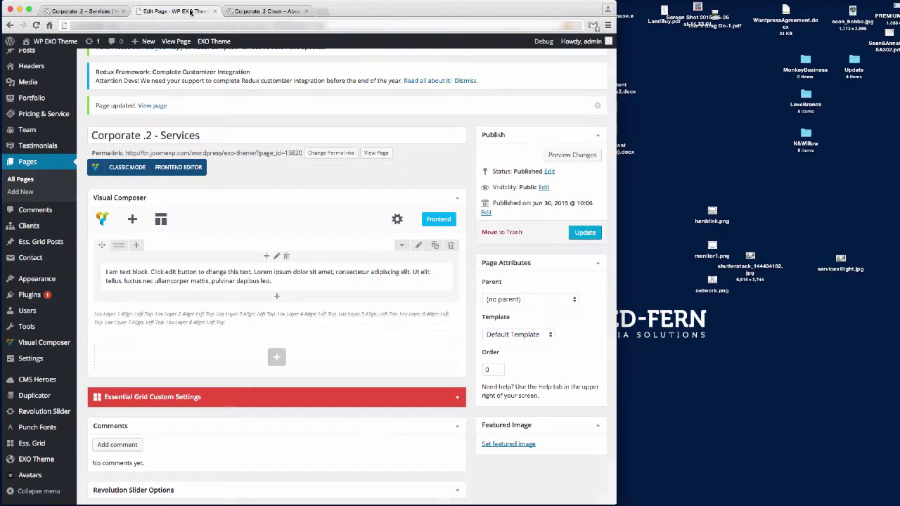
click(126, 167)
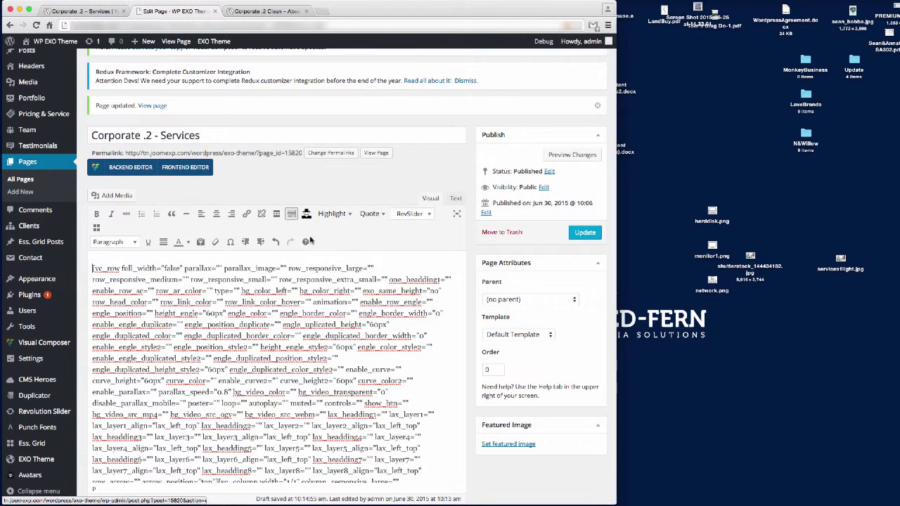
click(455, 198)
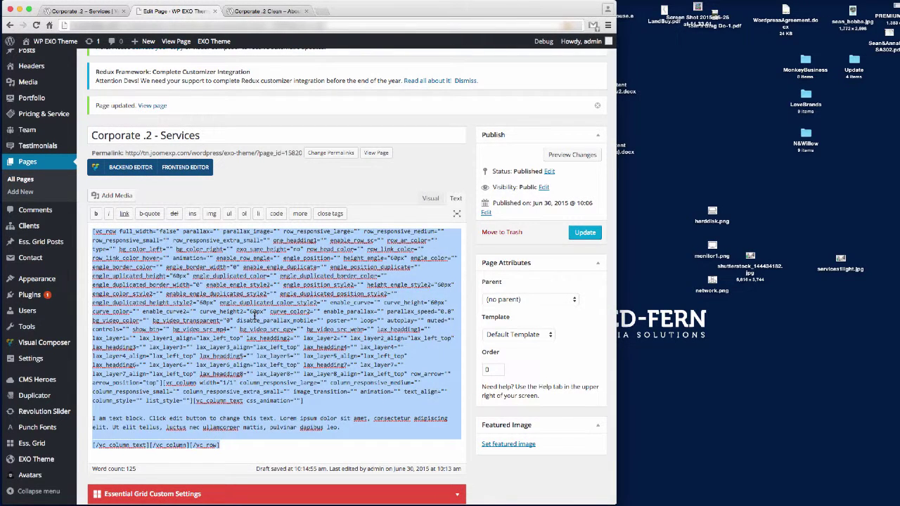
key(BackSpace)
key(super+v)
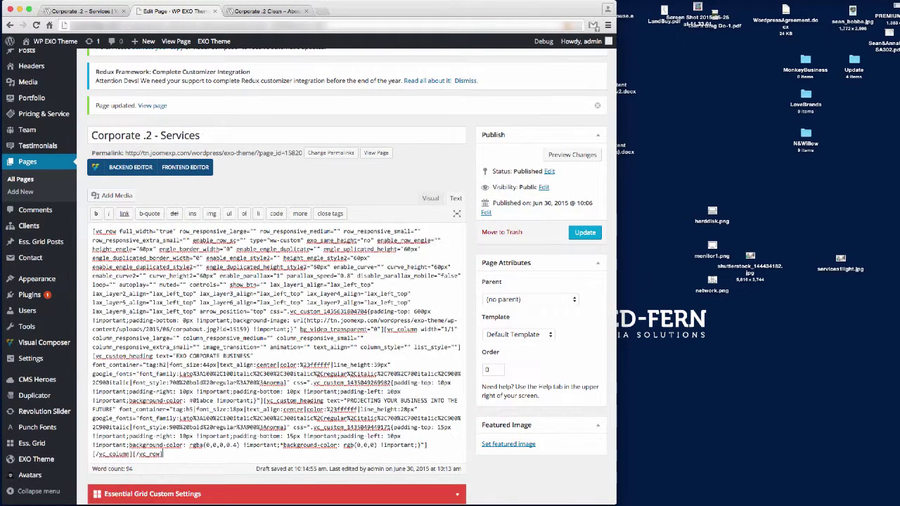
click(132, 168)
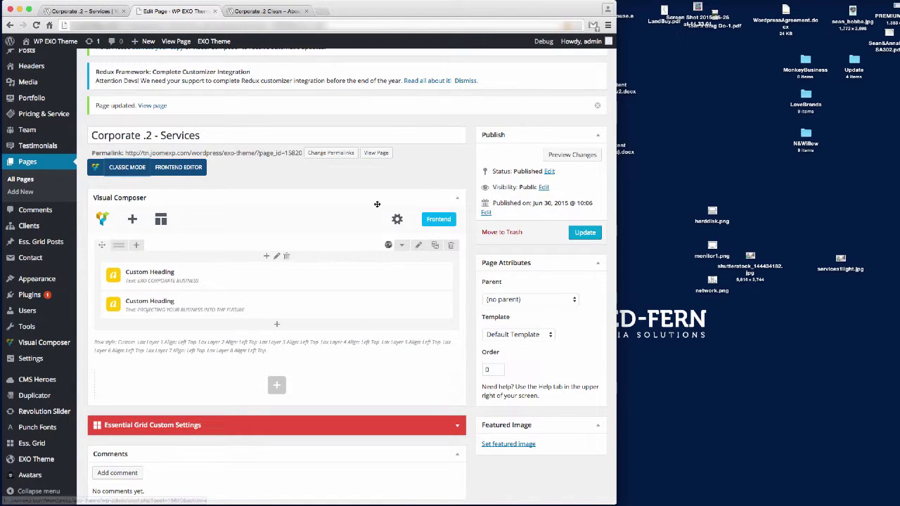
click(584, 233)
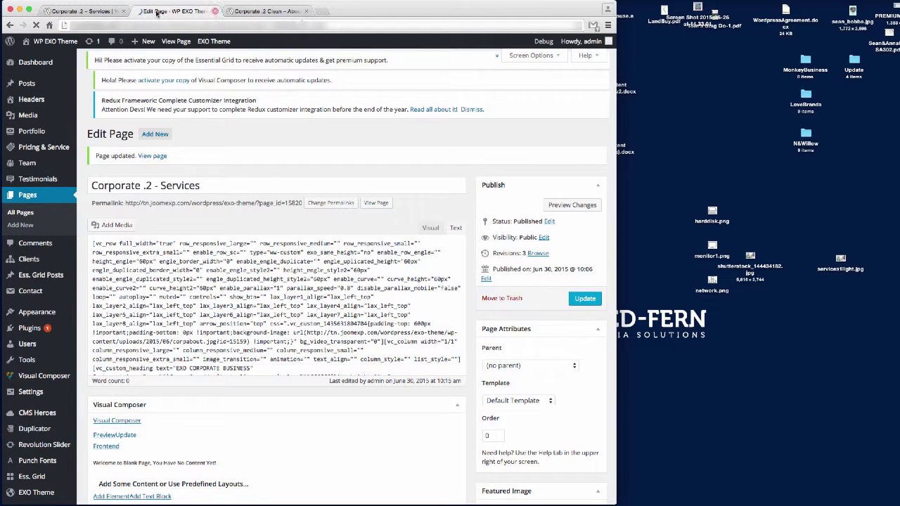
Check the pasted banner row and its headings on the live Services page
click(90, 13)
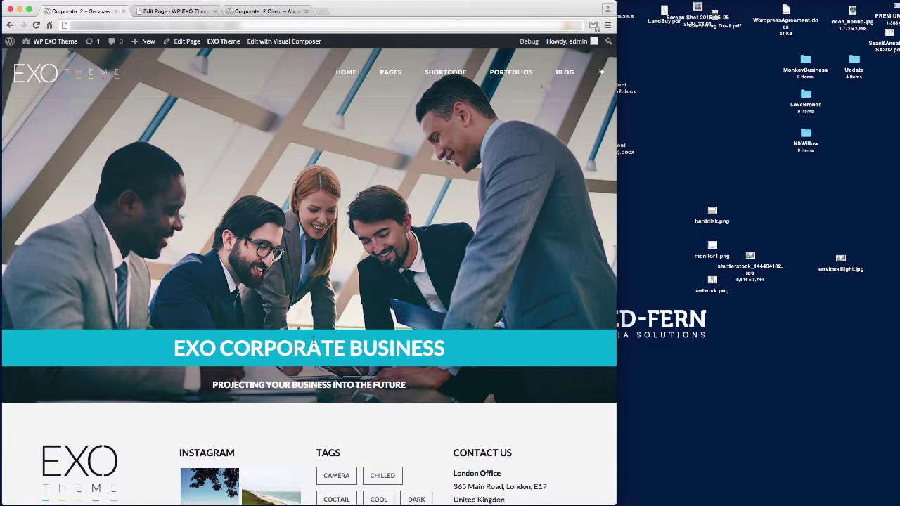
scroll(438, 242, down, 3)
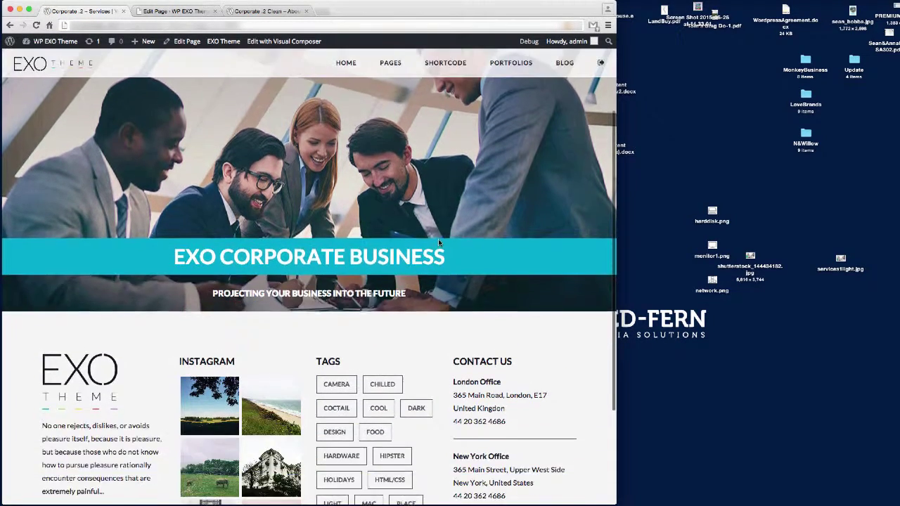
scroll(438, 239, up, 3)
Replace the Services page banner row's background image with londond21.jpg from the media library and save the row settings
click(174, 12)
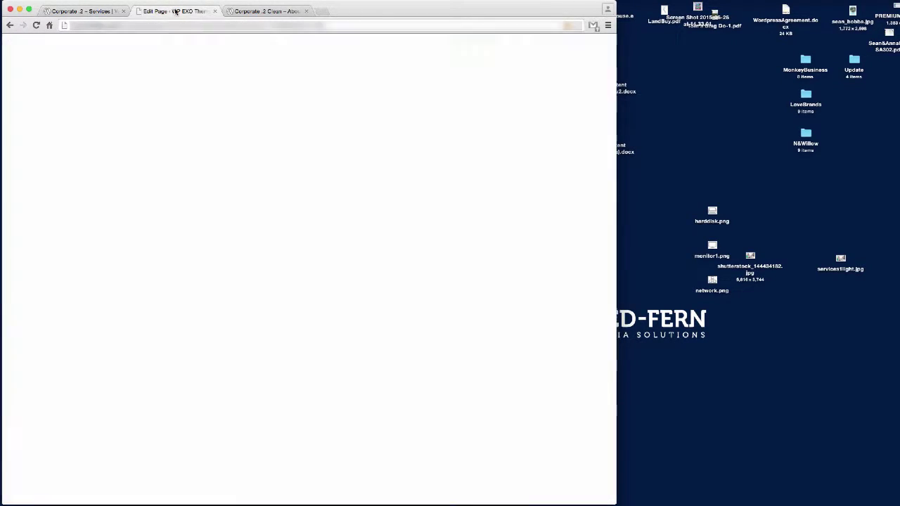
scroll(284, 318, down, 2)
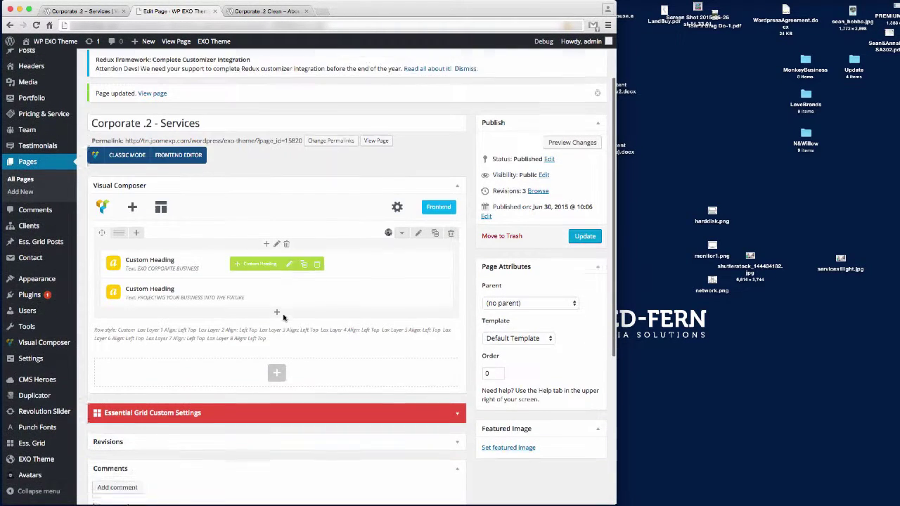
click(418, 233)
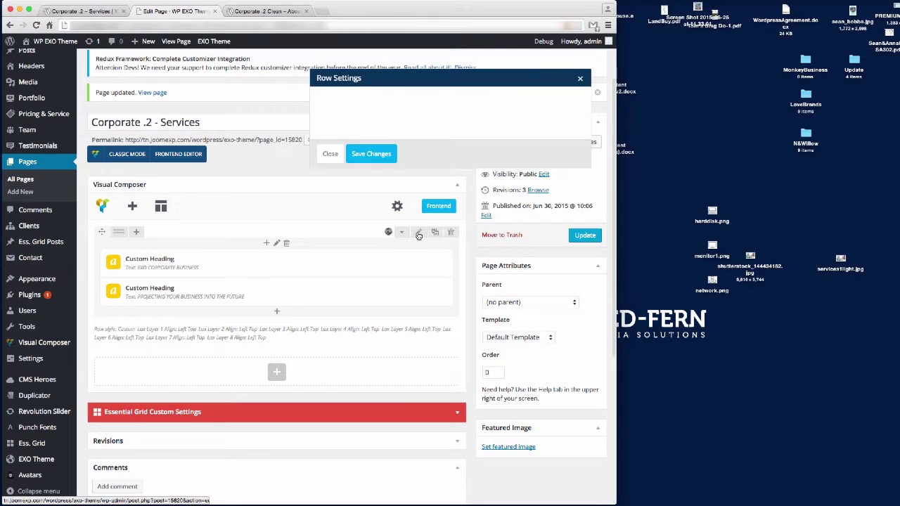
click(381, 101)
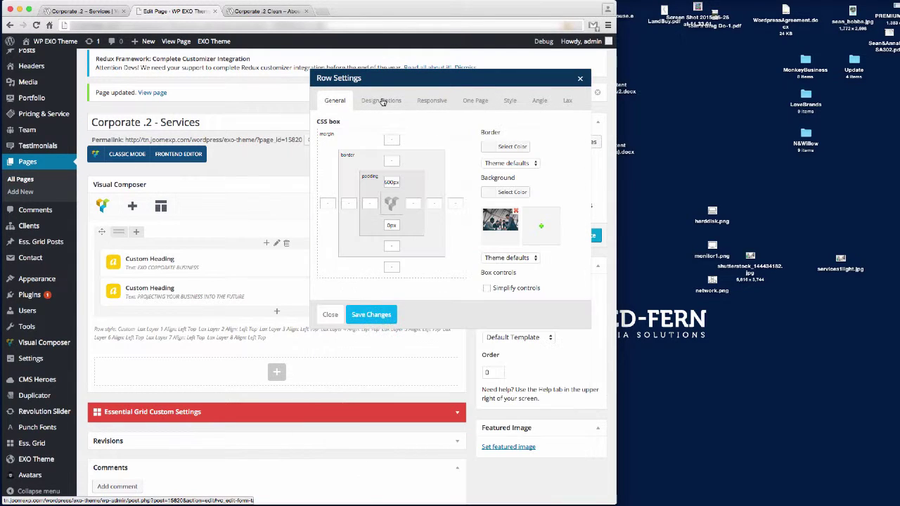
click(515, 212)
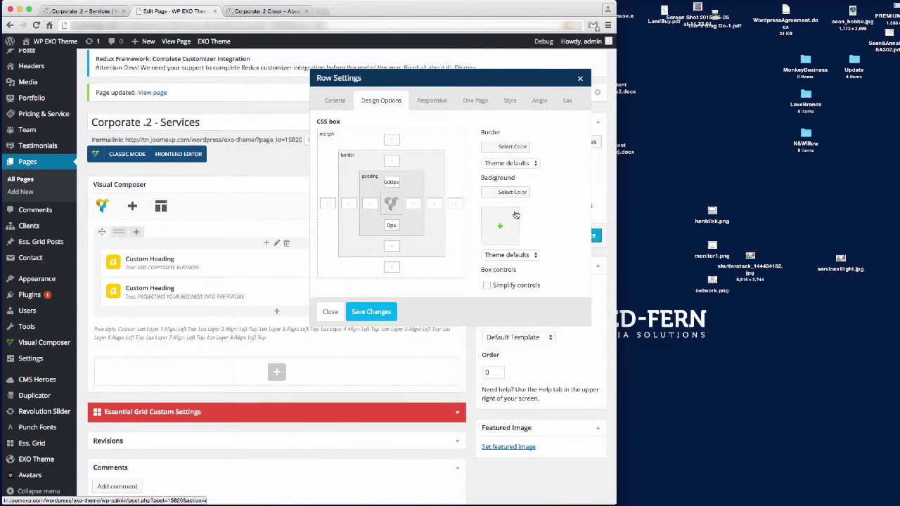
click(502, 225)
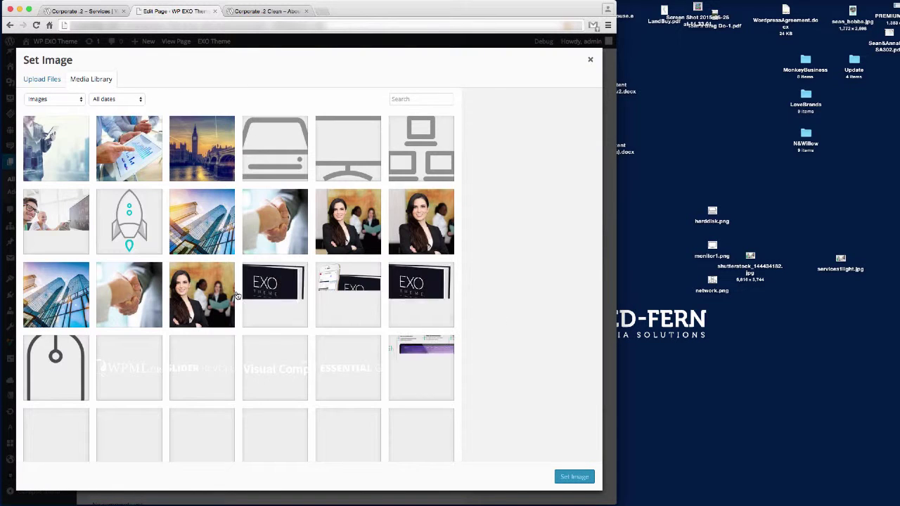
scroll(394, 320, down, 5)
scroll(366, 316, down, 3)
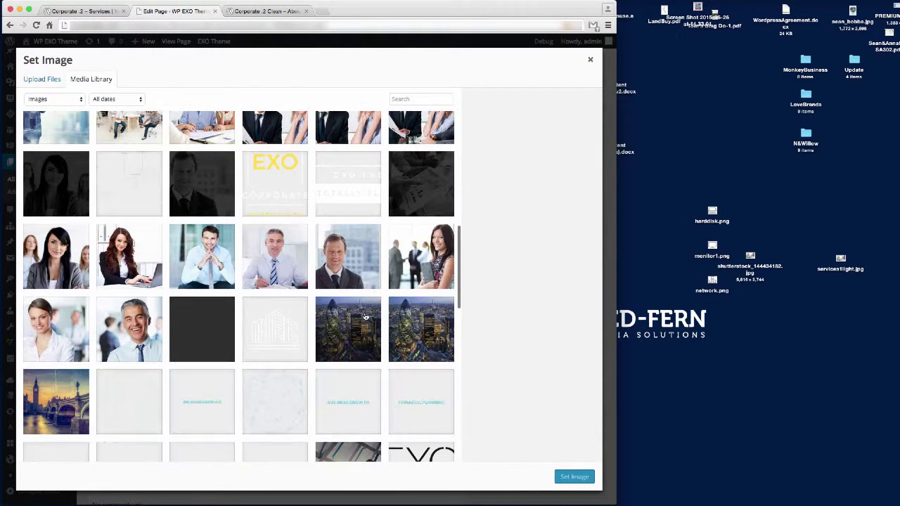
click(348, 342)
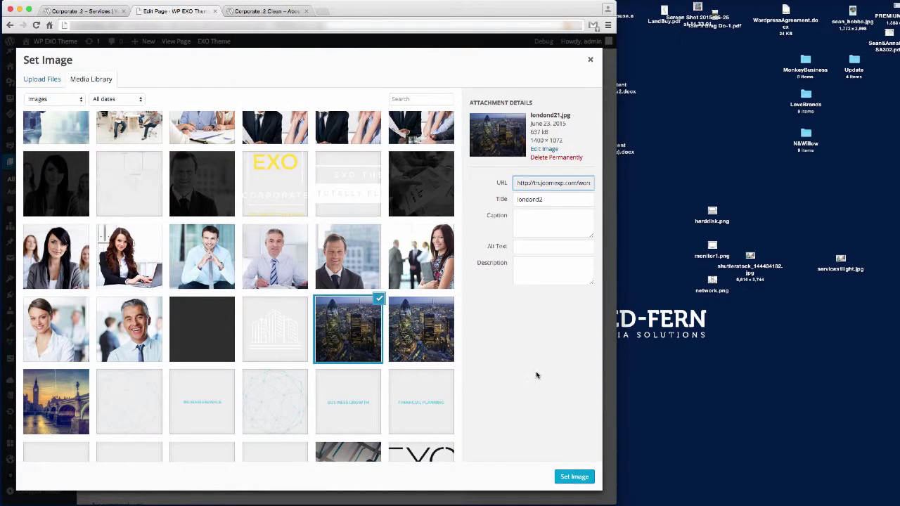
click(573, 477)
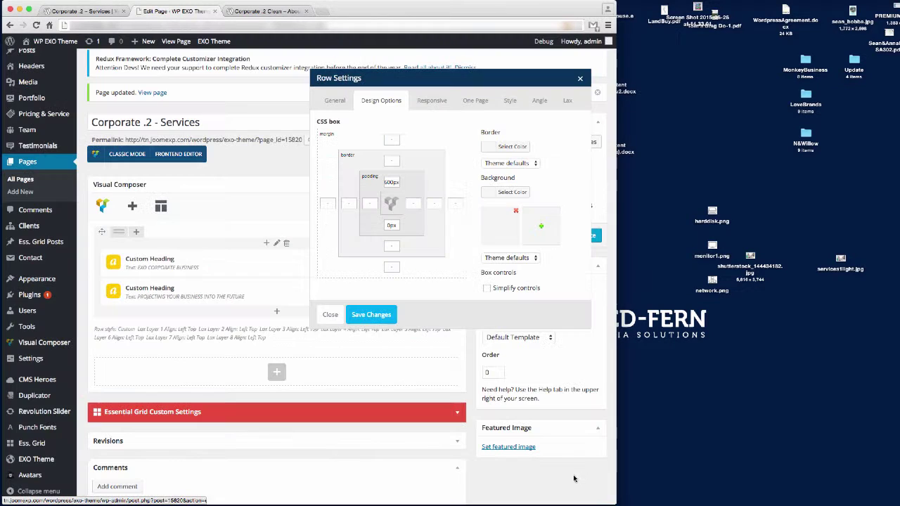
click(380, 318)
Change the banner's first custom heading to "SERVICES TO SUPPORT YOUR BUSINESS" and save it
click(287, 263)
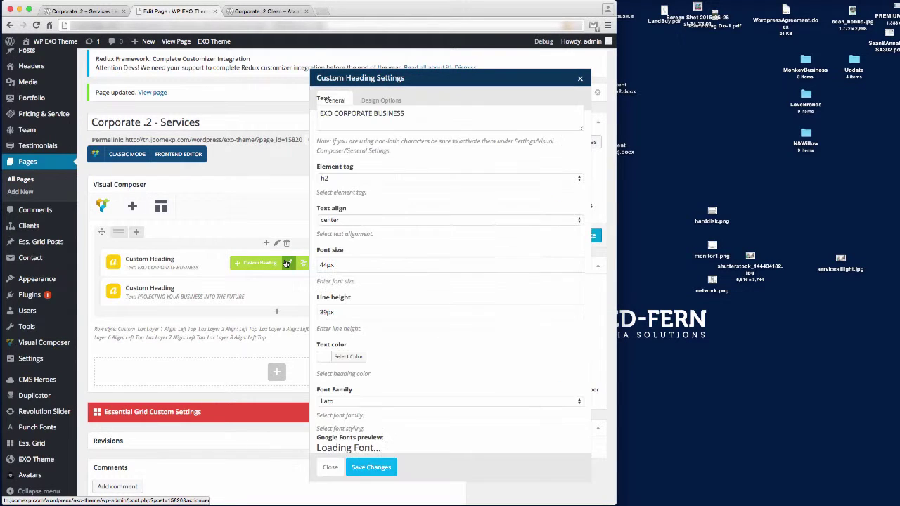
click(370, 141)
key(super+a)
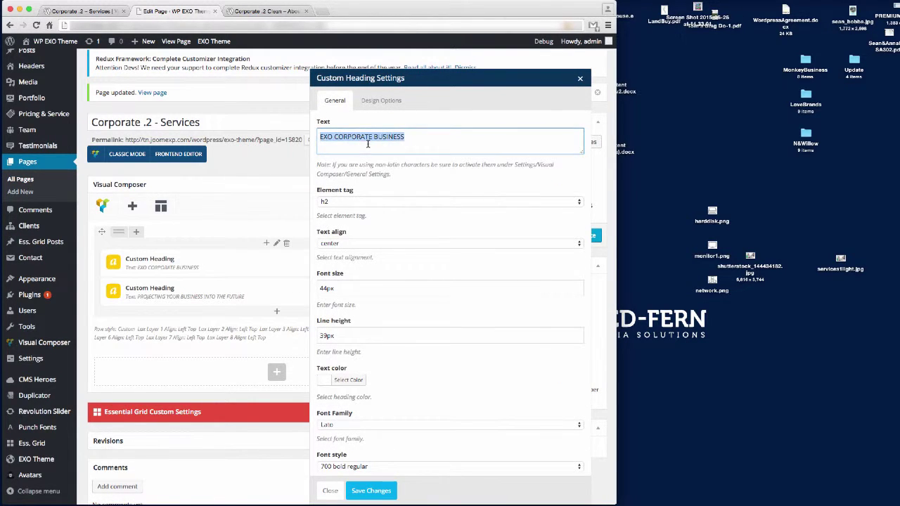
text(SERVICES T)
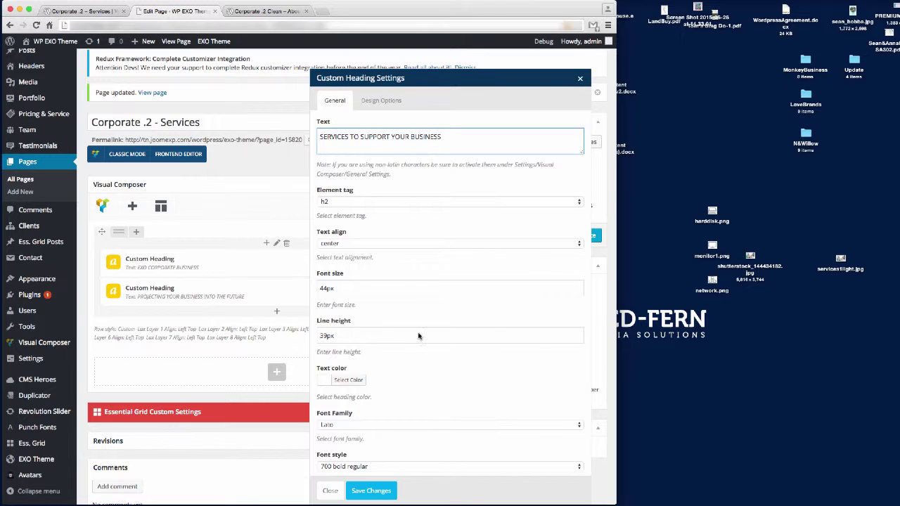
click(377, 488)
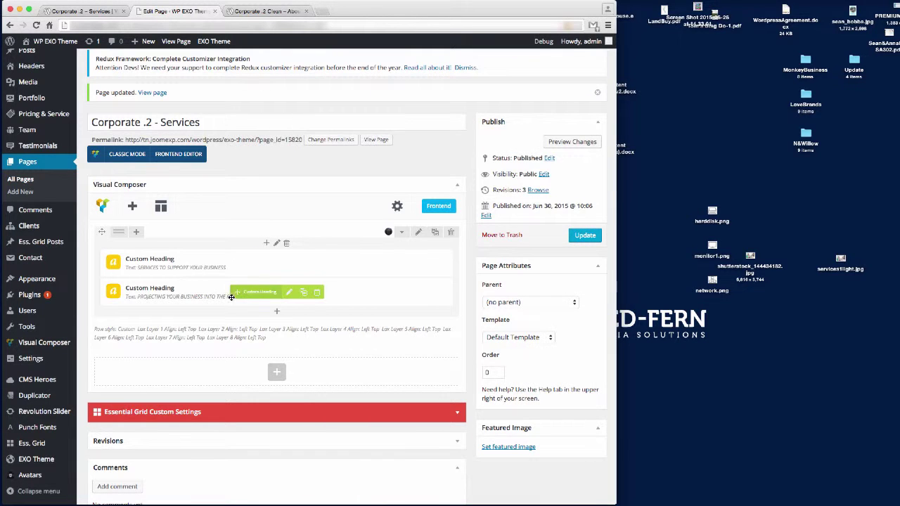
Change the banner's second custom heading to "A COMPANY THAT & THEME THAT DELIVERS KEY SERVICES", save it and update the page
click(290, 292)
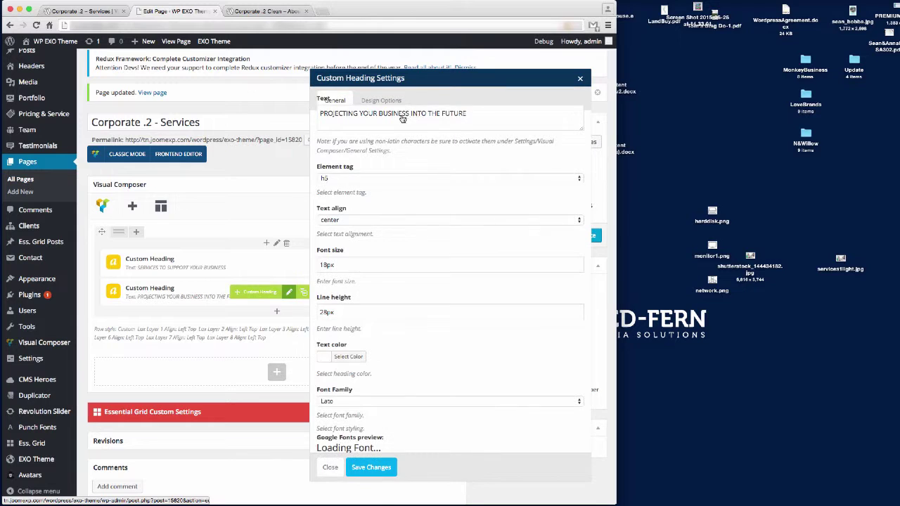
triple_click(397, 138)
text(A)
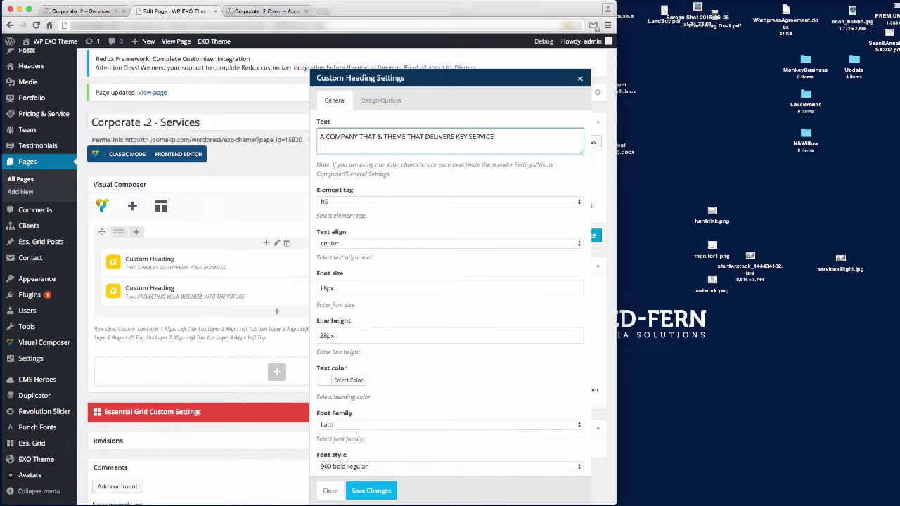
click(371, 491)
click(584, 235)
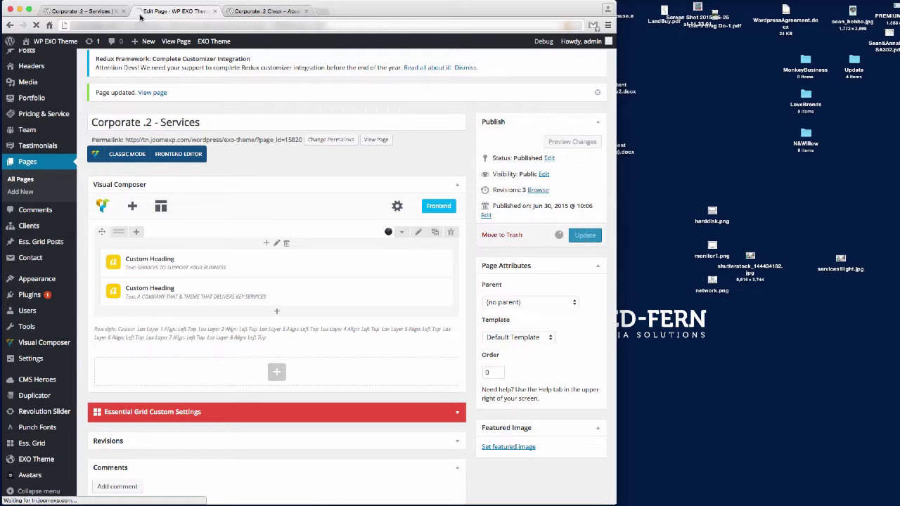
Reload the live Services page and check the banner's new background image and headings
click(92, 12)
click(104, 26)
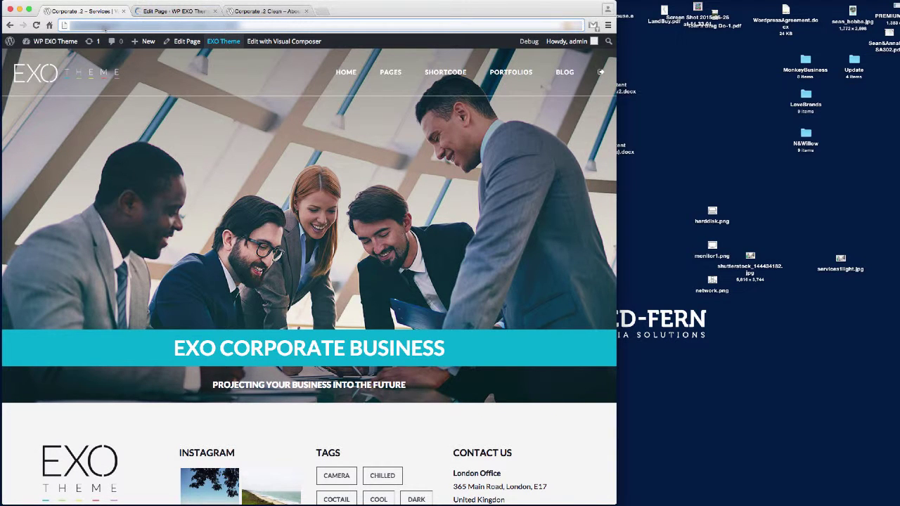
key(Return)
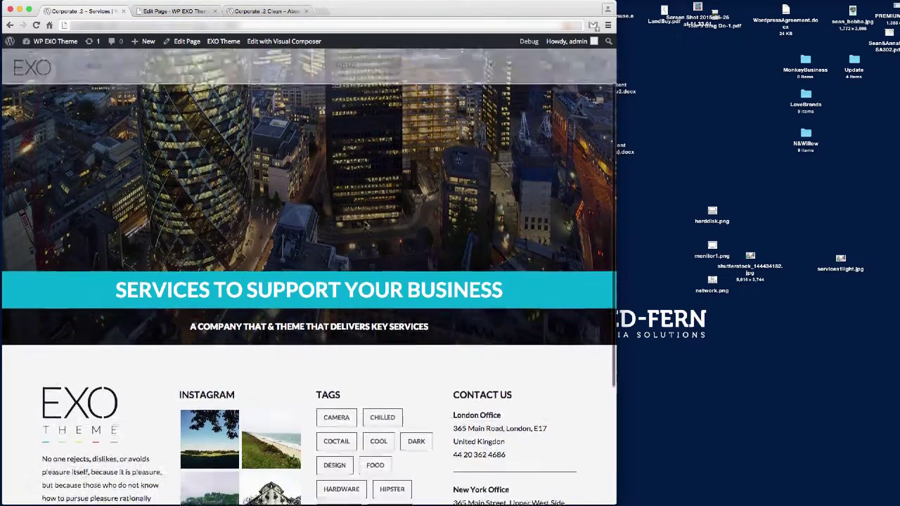
scroll(367, 225, down, 2)
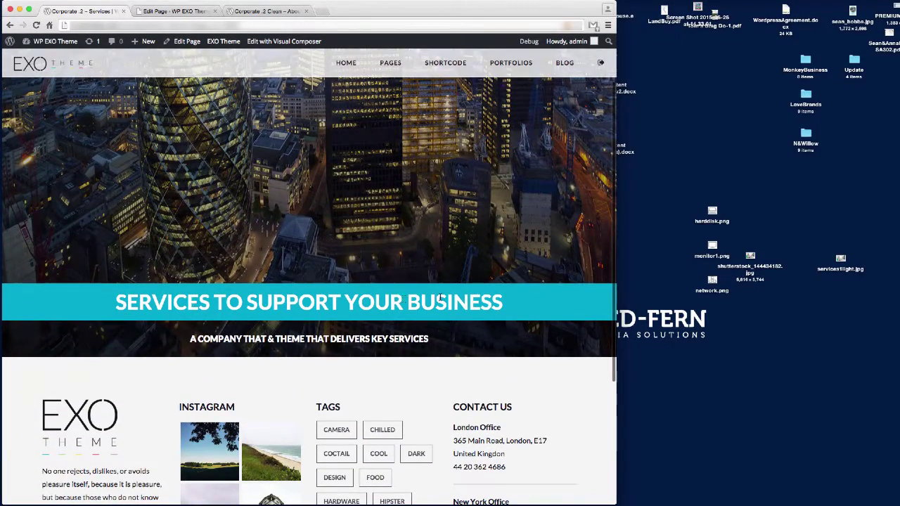
scroll(407, 285, down, 1)
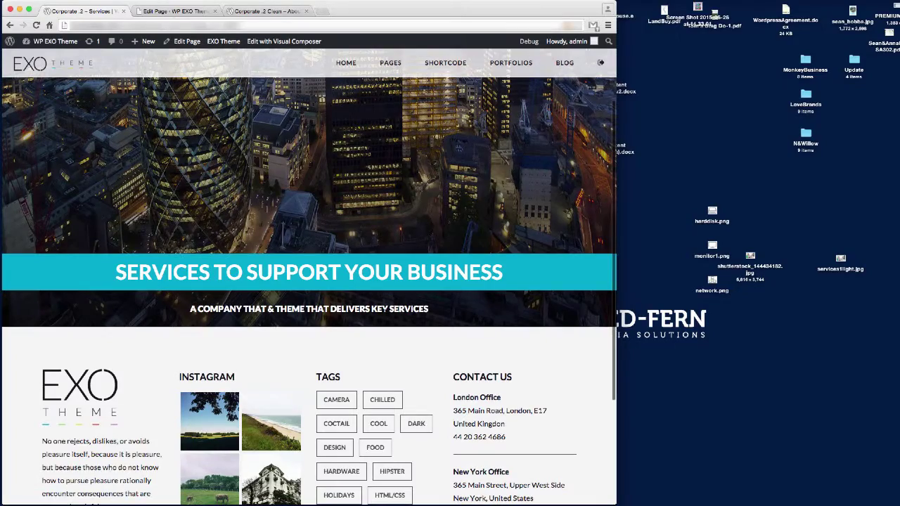
scroll(388, 324, down, 5)
scroll(388, 325, up, 8)
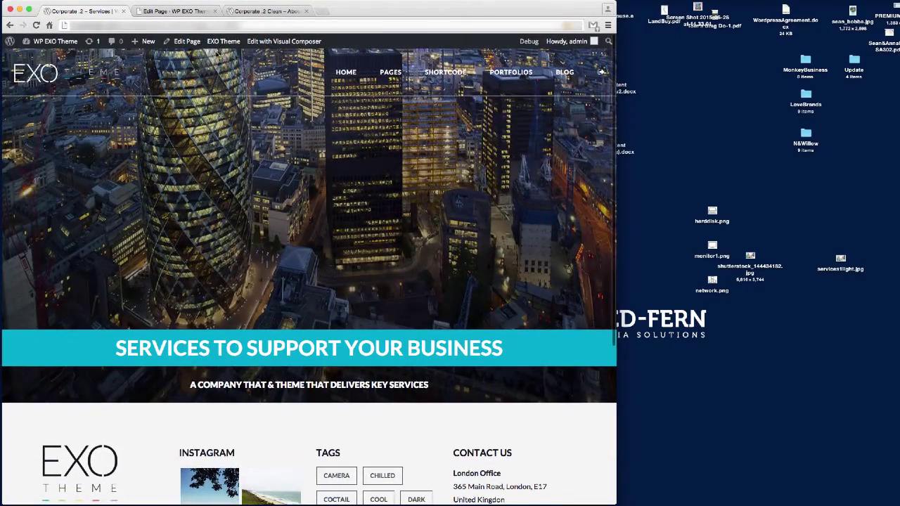
Return to the Services page editor and open the element picker for the area below the banner row
click(179, 13)
scroll(309, 254, down, 4)
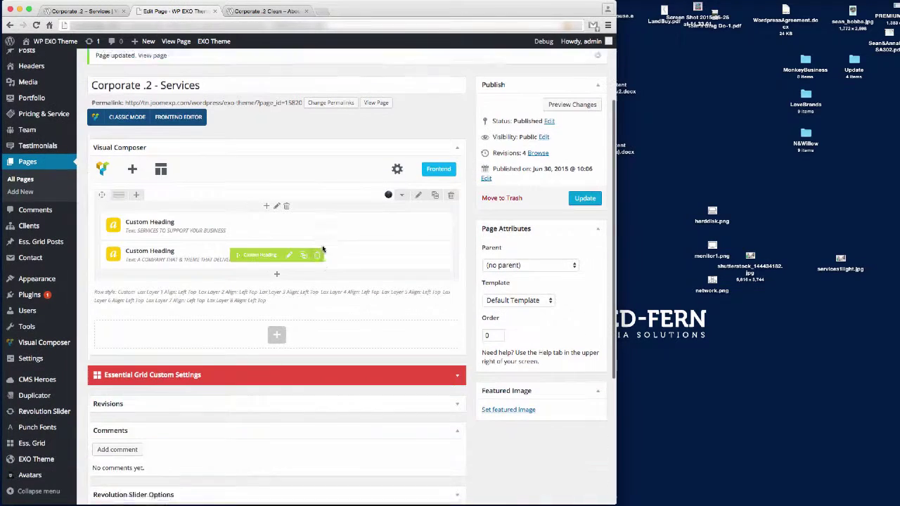
click(276, 317)
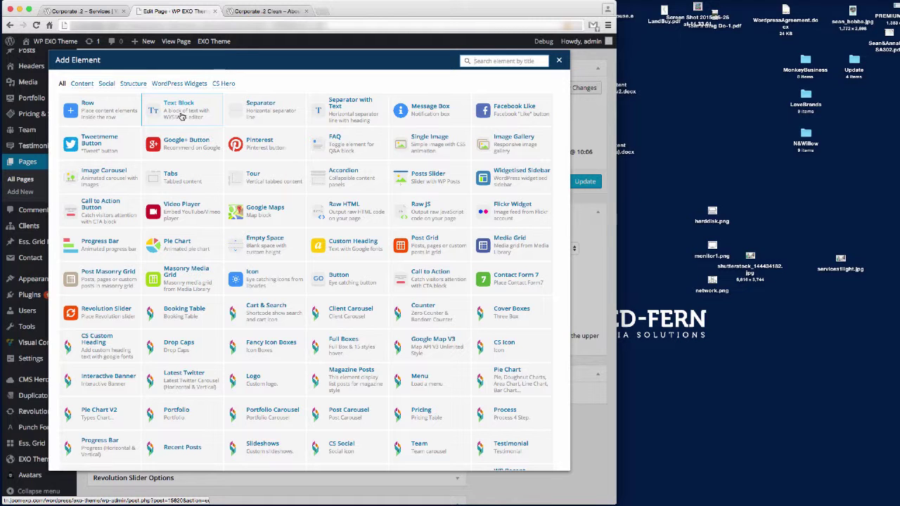
Review the live About page's intro section and core services grid as a reference for the Services page layout
click(271, 12)
scroll(416, 341, down, 5)
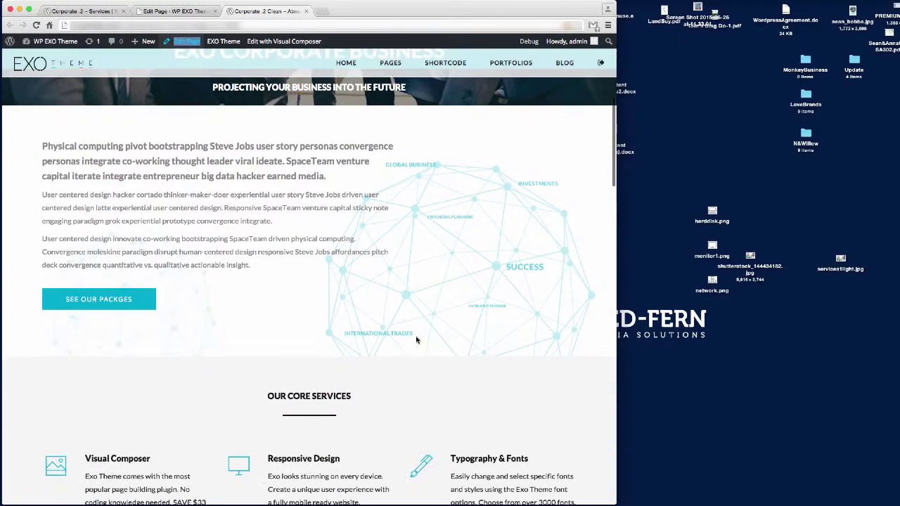
scroll(204, 230, down, 2)
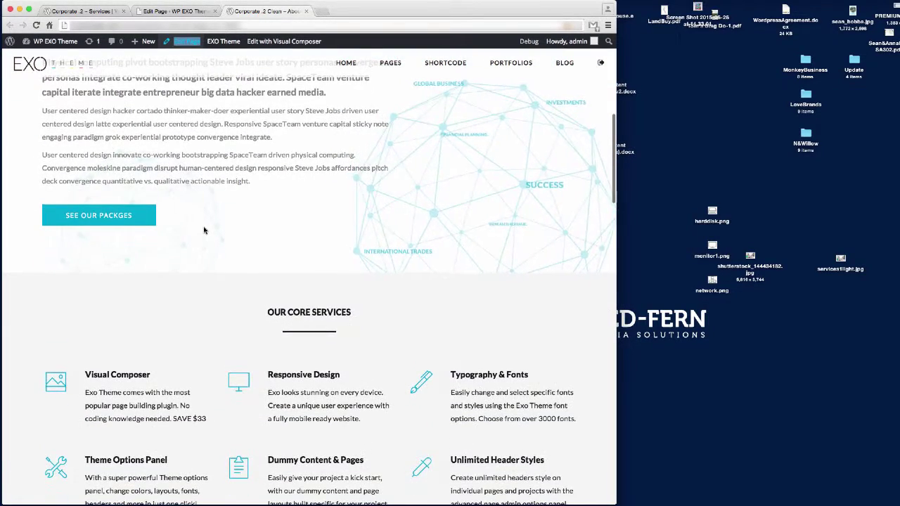
scroll(203, 230, down, 3)
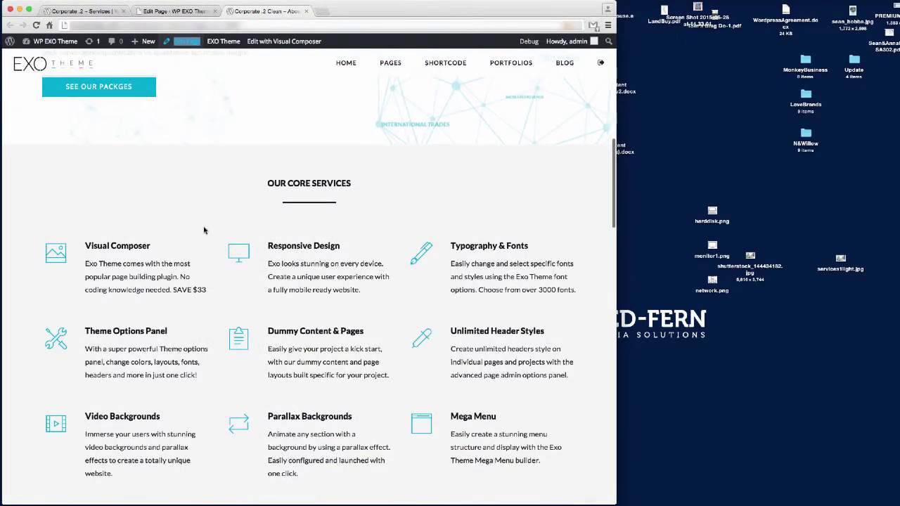
scroll(326, 277, down, 3)
scroll(326, 277, up, 5)
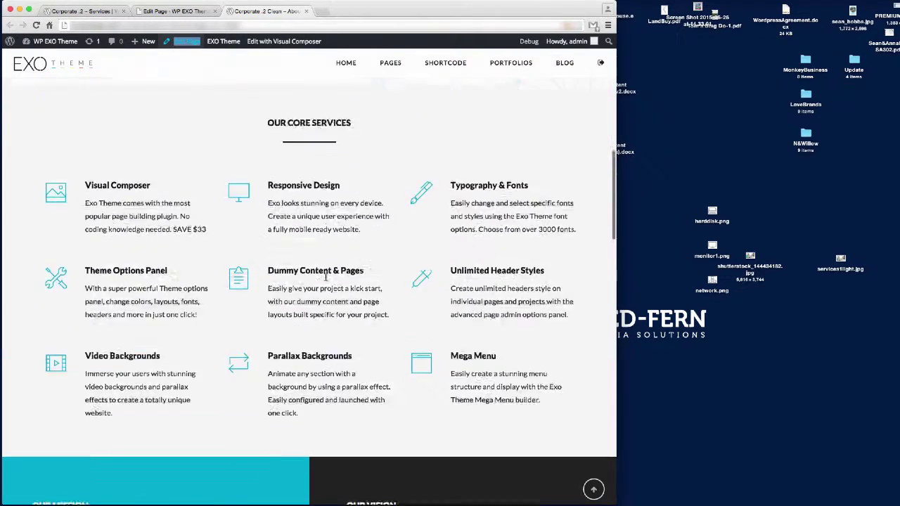
scroll(326, 277, up, 3)
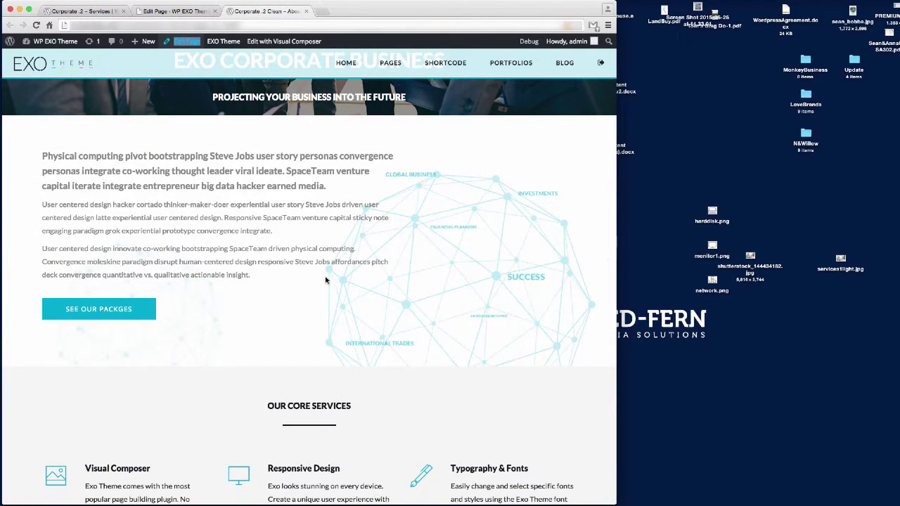
scroll(326, 280, up, 5)
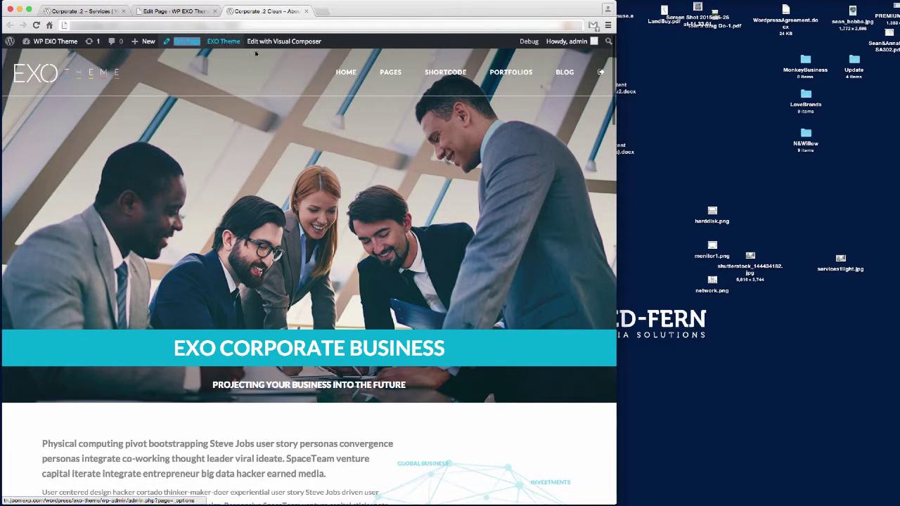
Open the Corporate .2 Clean - About page for editing in a separate tab and return to its live view
right_click(187, 42)
click(221, 48)
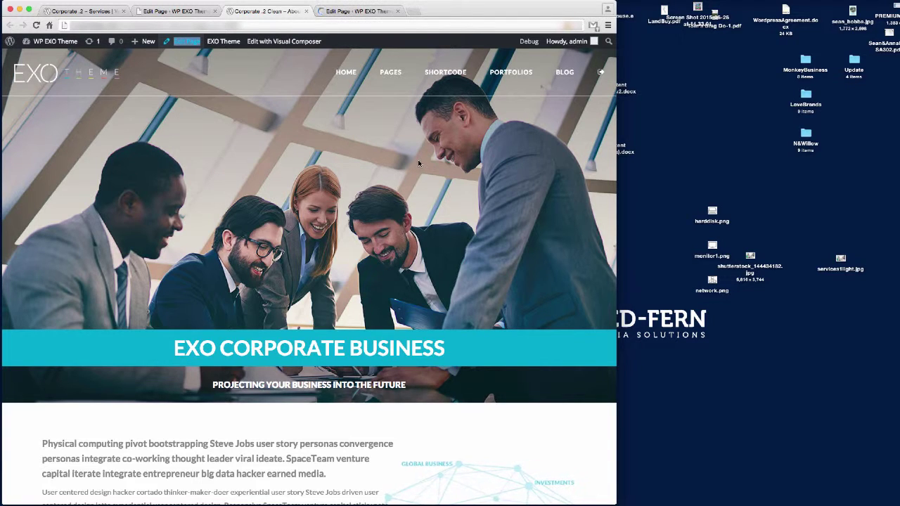
click(357, 11)
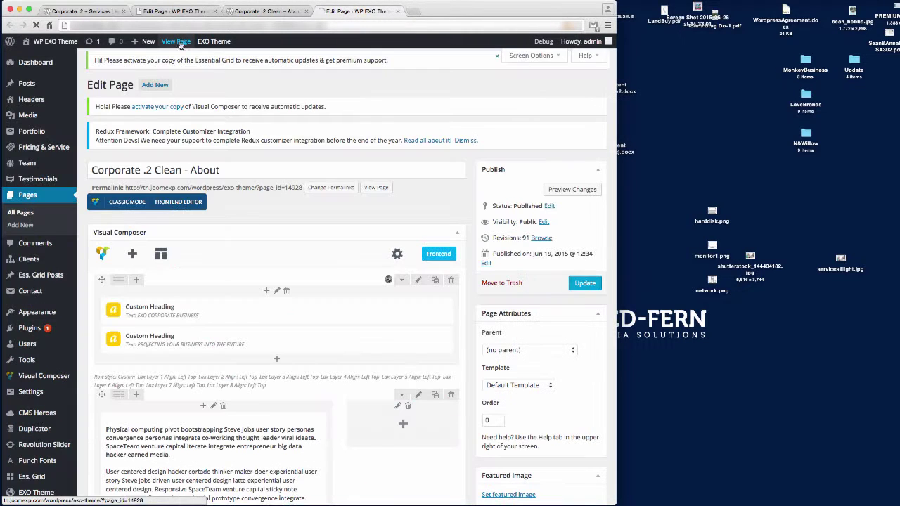
click(273, 11)
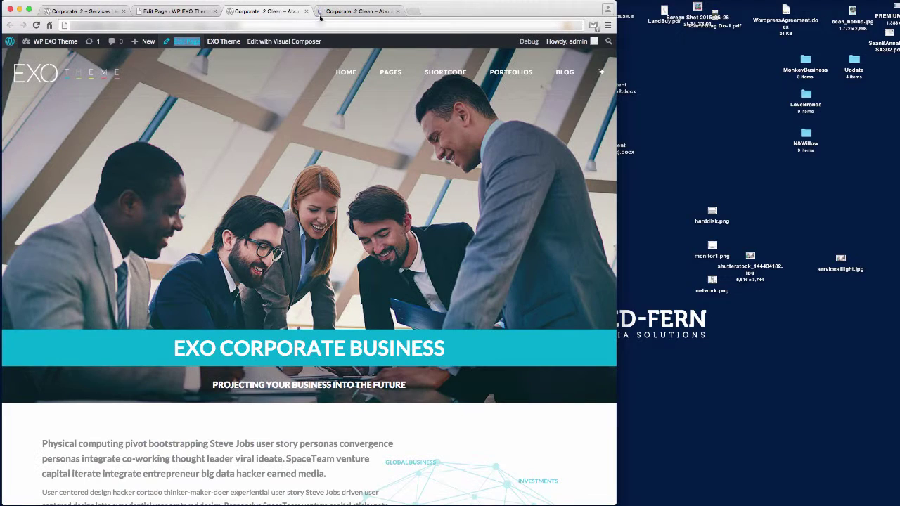
click(353, 11)
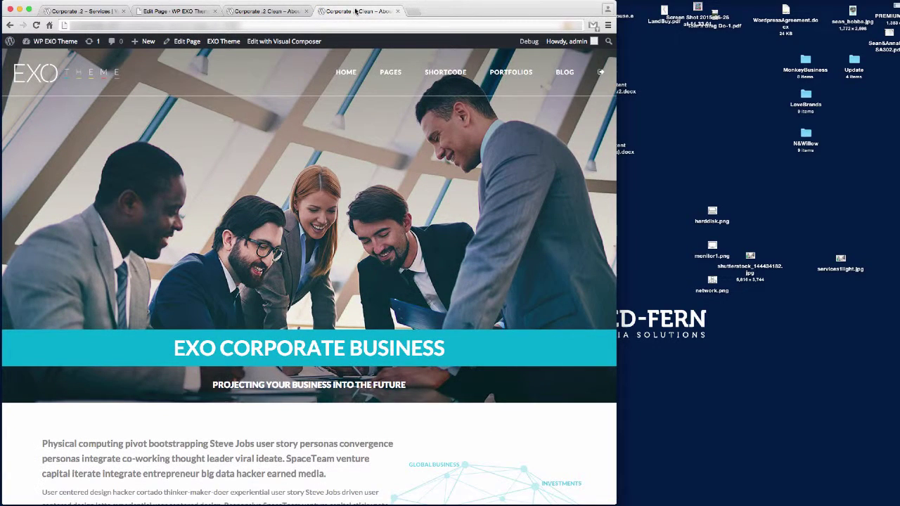
click(197, 45)
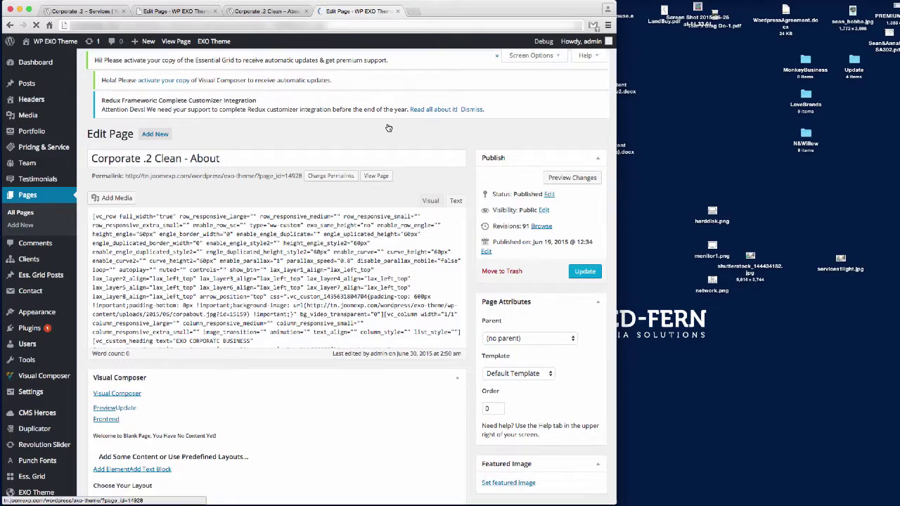
click(265, 12)
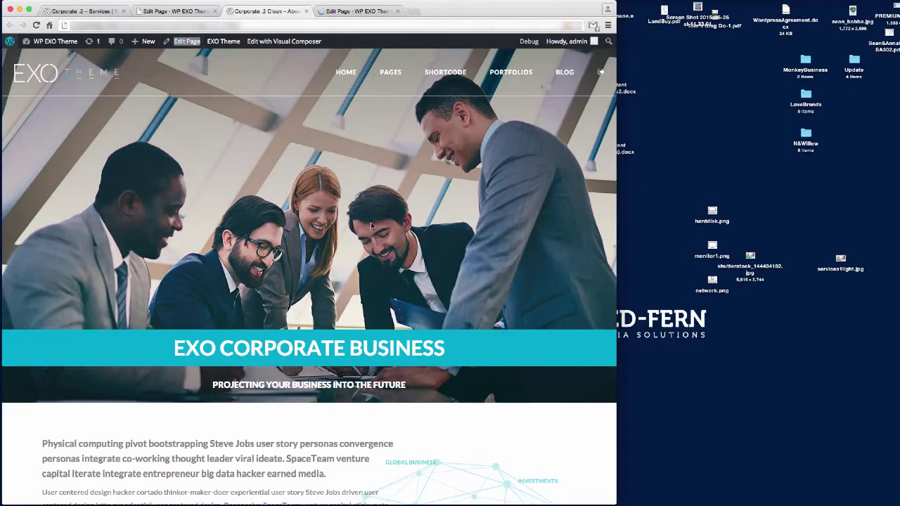
Review the live About page's intro text, core services grid and mission and vision blocks as rows to reuse
scroll(371, 218, down, 5)
scroll(371, 218, down, 2)
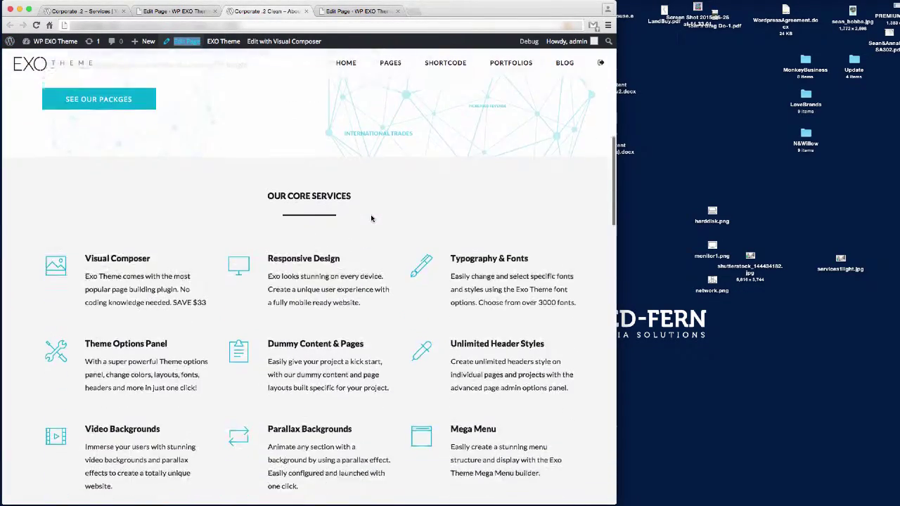
scroll(371, 218, up, 5)
scroll(371, 216, down, 2)
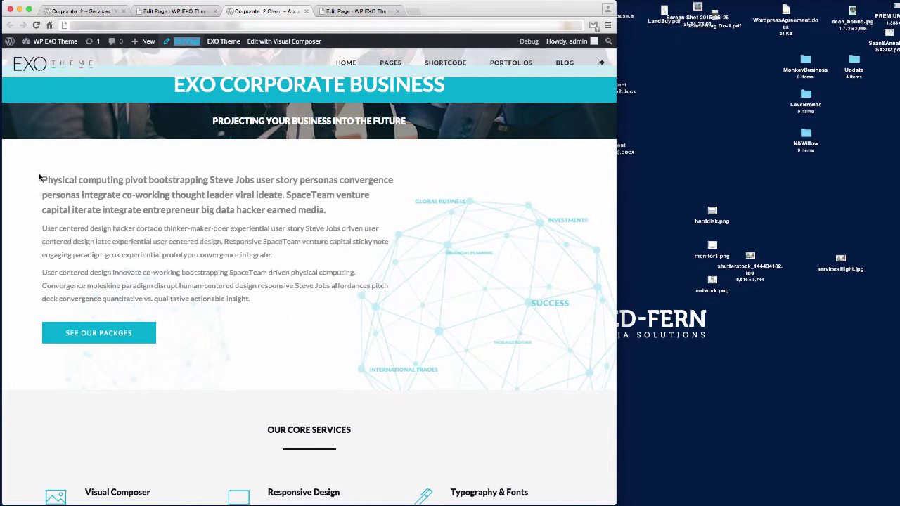
drag(40, 178, 156, 284)
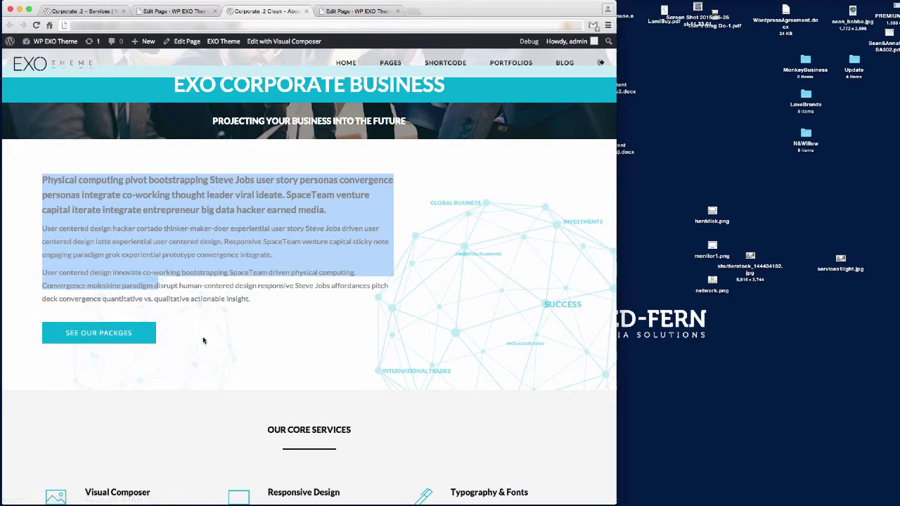
scroll(282, 399, down, 5)
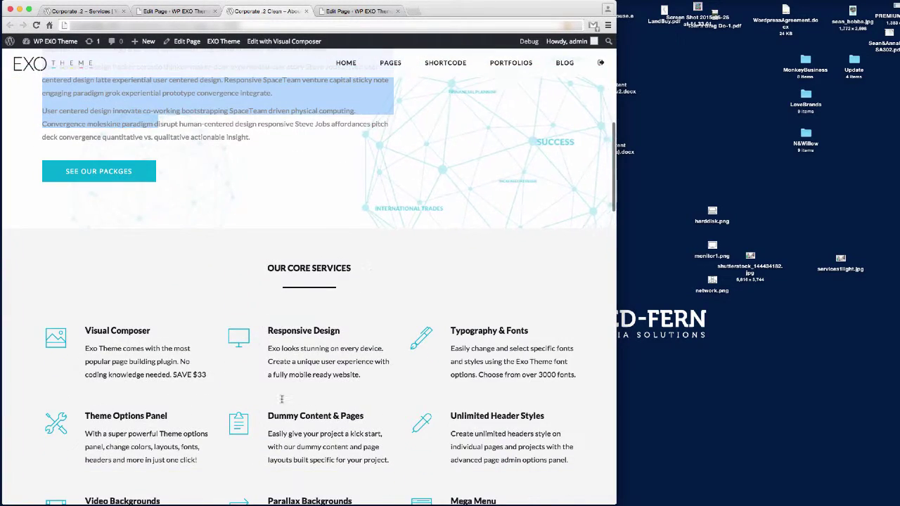
scroll(281, 399, down, 2)
scroll(330, 343, down, 5)
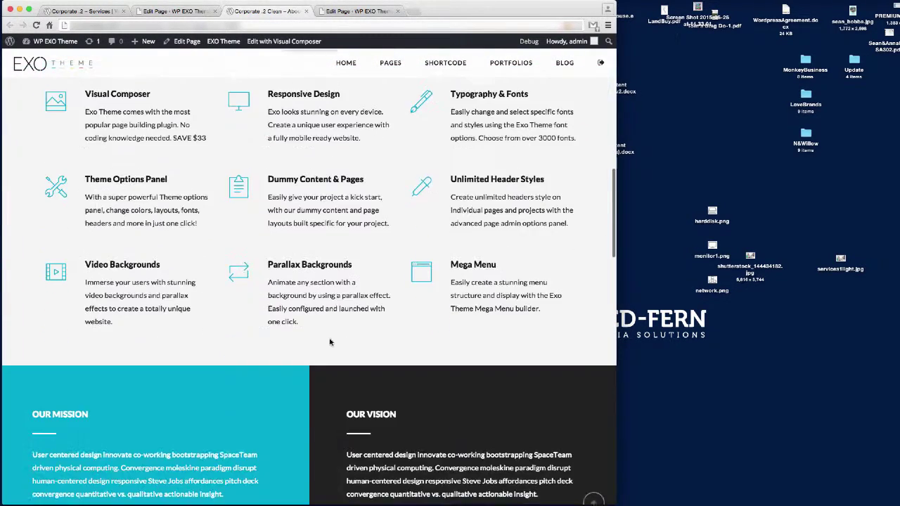
scroll(313, 326, down, 4)
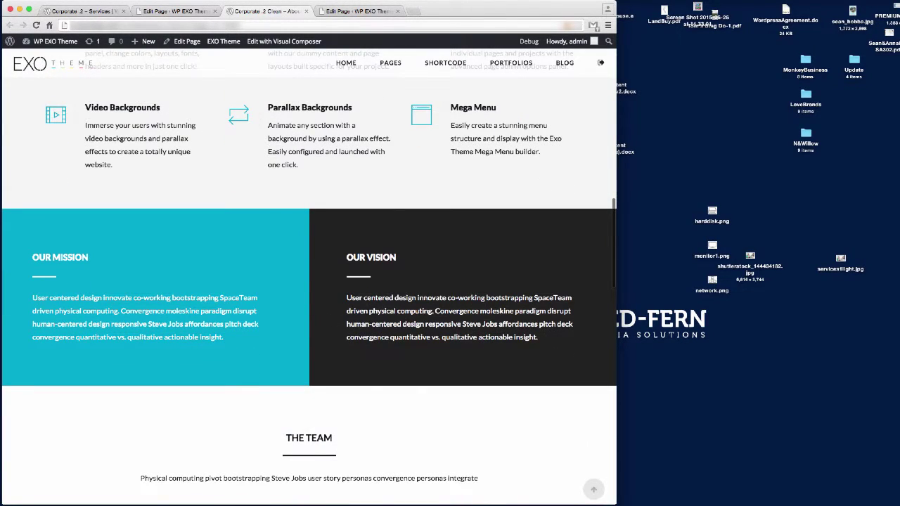
View the About page's shortcode in classic mode, compare it with the live page, and return to the backend editor
click(355, 11)
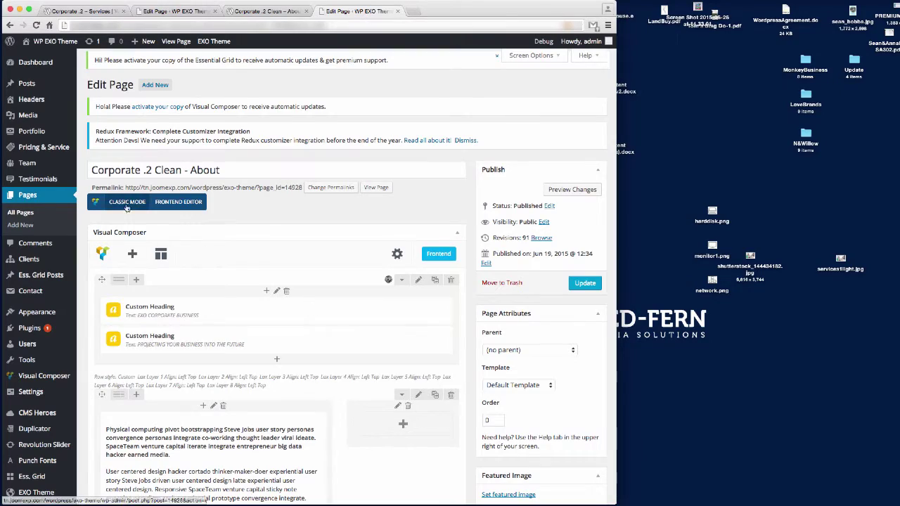
click(127, 204)
scroll(348, 332, down, 3)
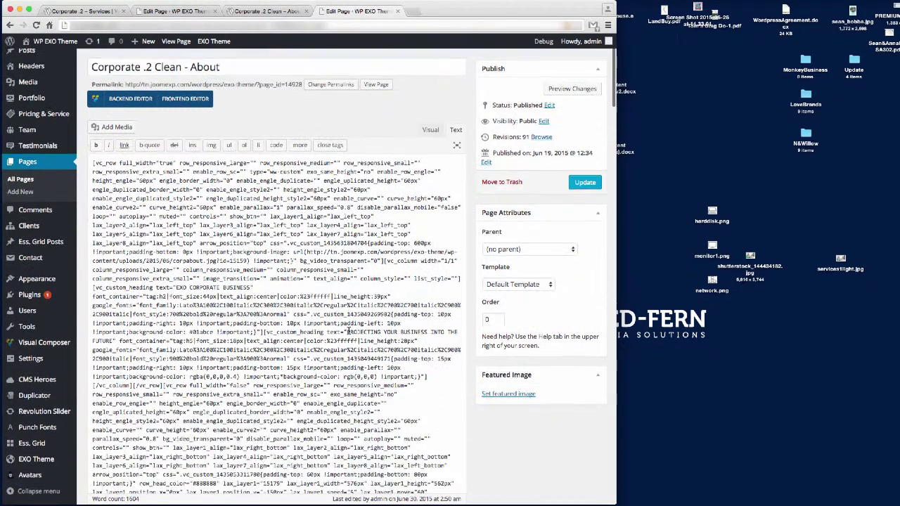
scroll(349, 332, down, 1)
click(276, 14)
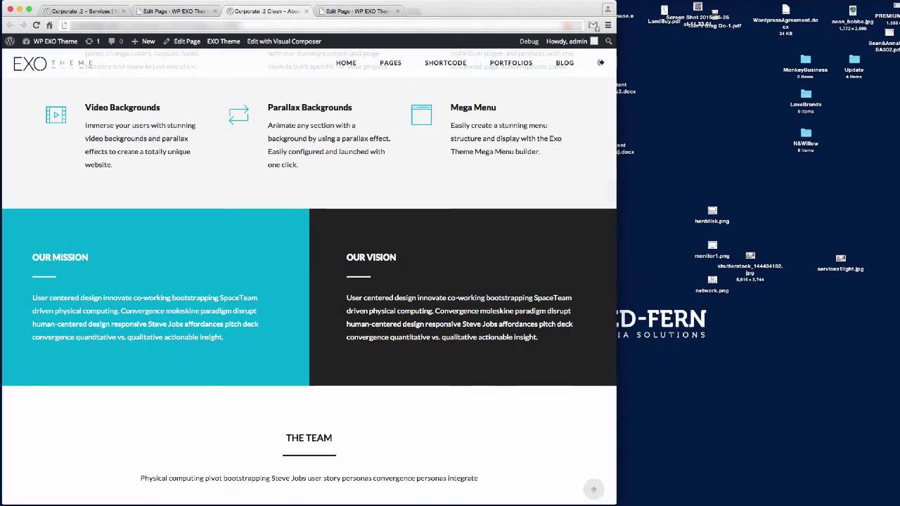
scroll(429, 295, up, 5)
scroll(430, 339, down, 4)
click(367, 13)
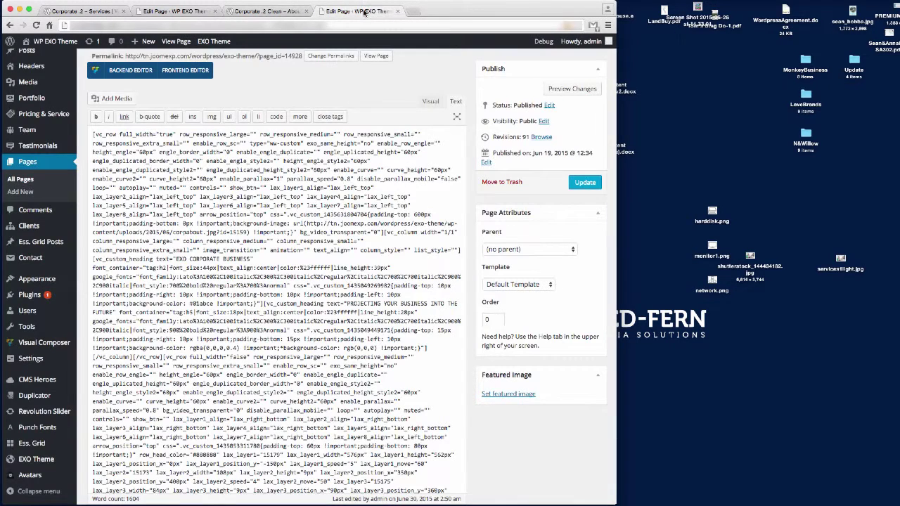
click(118, 70)
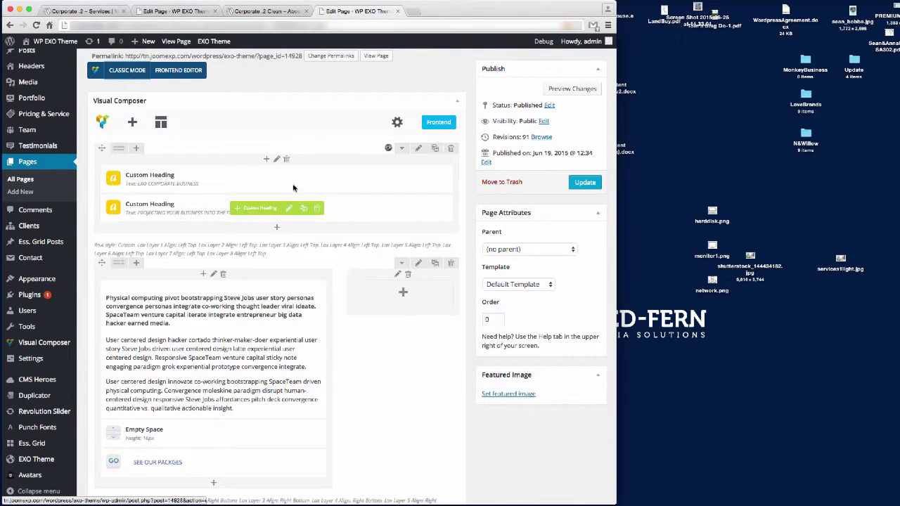
Delete the OUR CLIENTS LOVE US testimonial row and the WANT TO WORK WITH US? contact form row from the About page editor
scroll(389, 241, down, 5)
scroll(389, 242, down, 10)
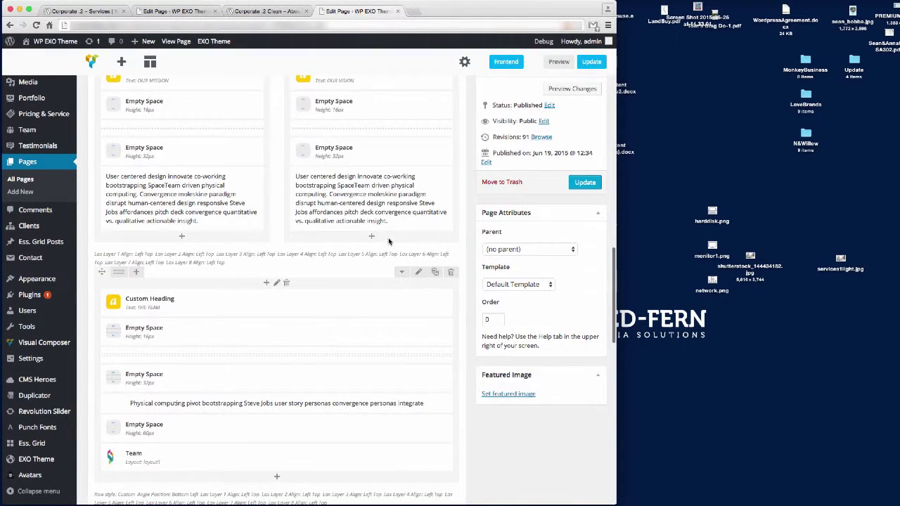
scroll(401, 253, down, 6)
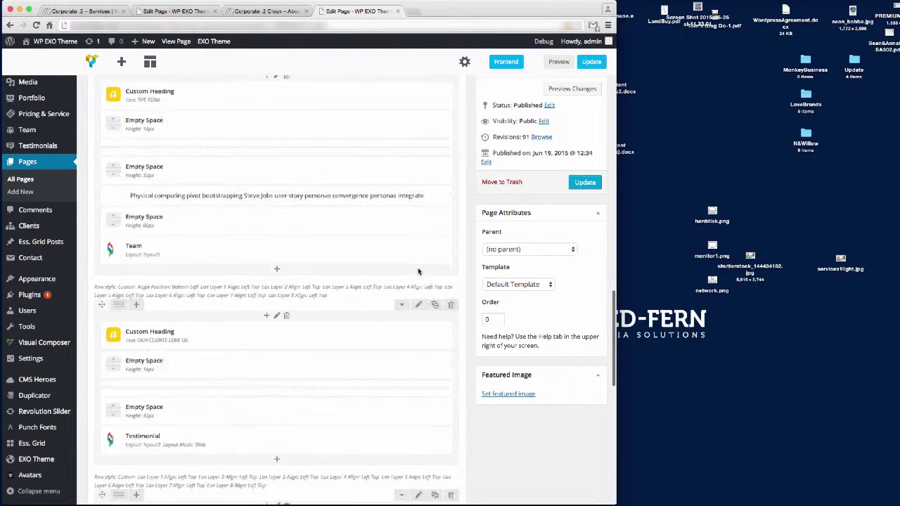
click(451, 306)
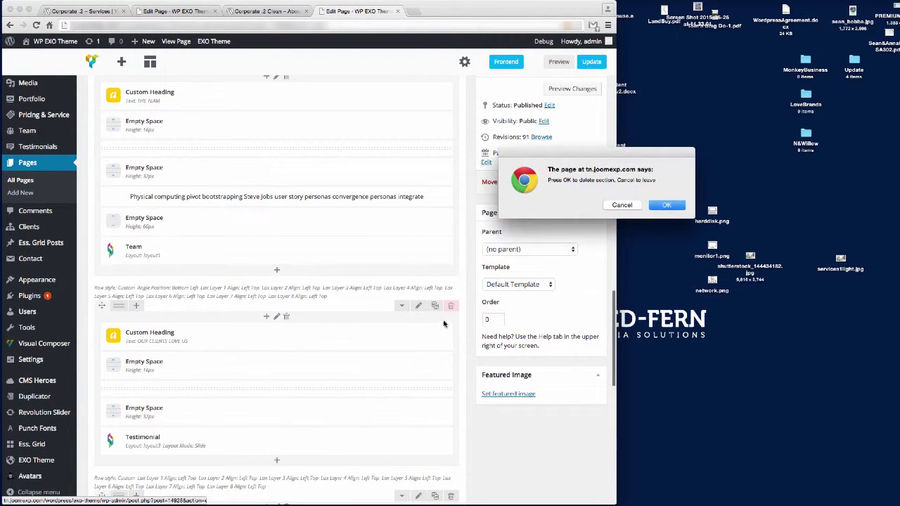
click(666, 204)
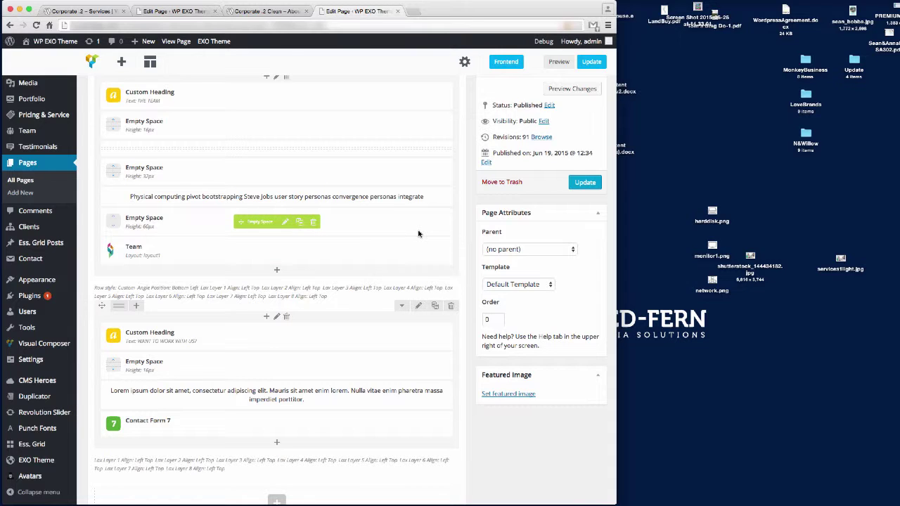
click(451, 306)
click(666, 205)
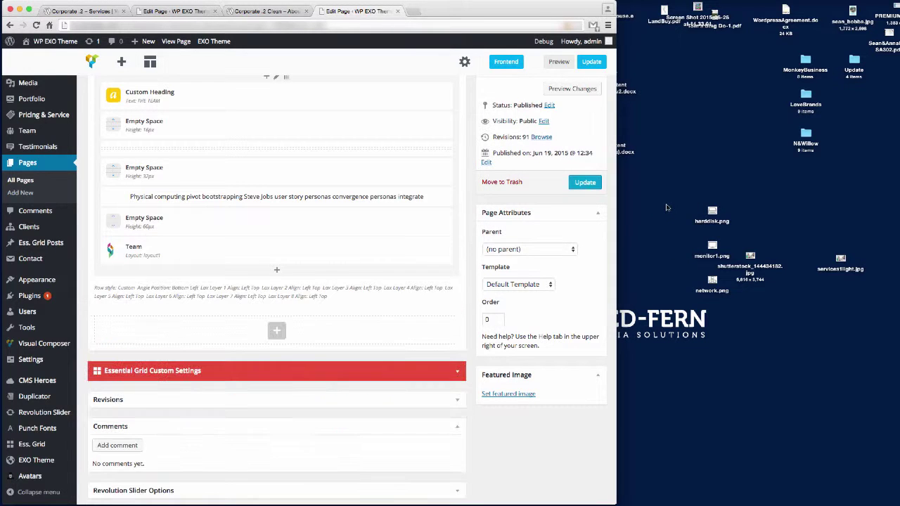
Delete THE TEAM row and the EXO CORPORATE BUSINESS banner row from the About page editor
scroll(347, 307, up, 5)
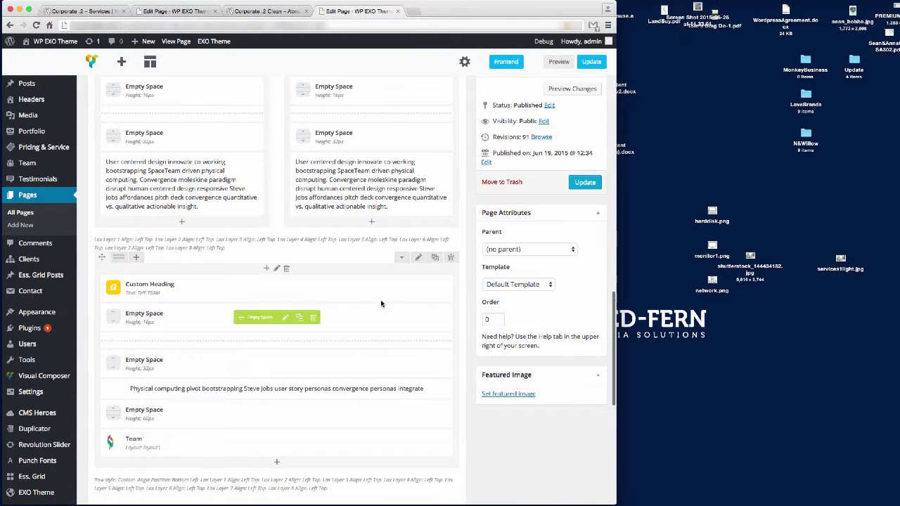
click(451, 257)
click(667, 205)
scroll(357, 338, up, 5)
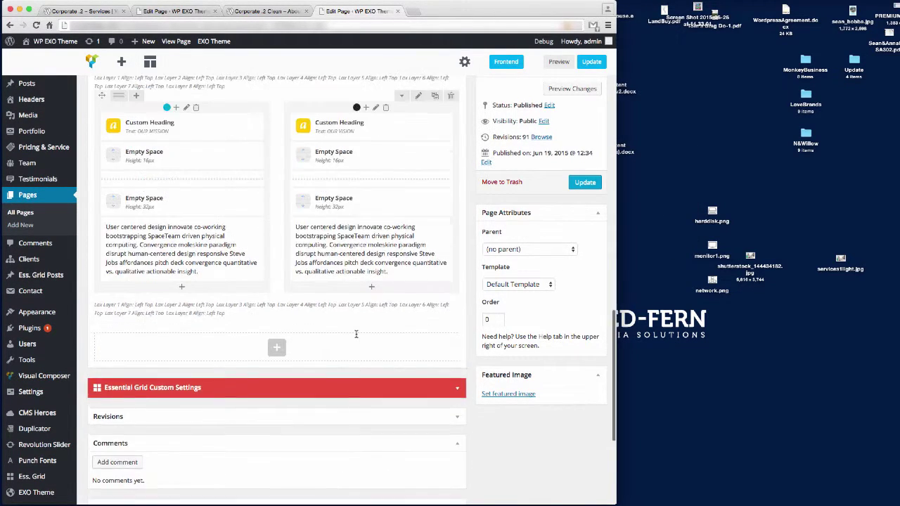
scroll(357, 338, down, 4)
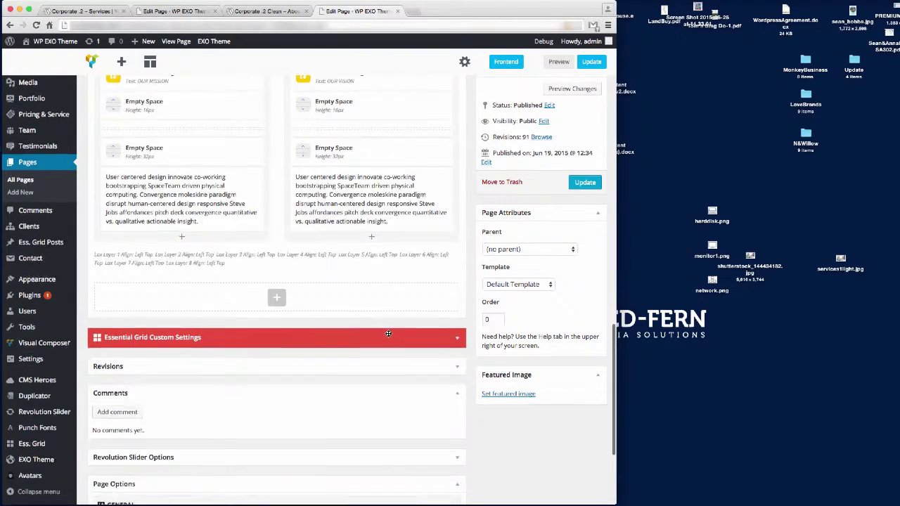
scroll(388, 336, up, 12)
scroll(389, 336, up, 8)
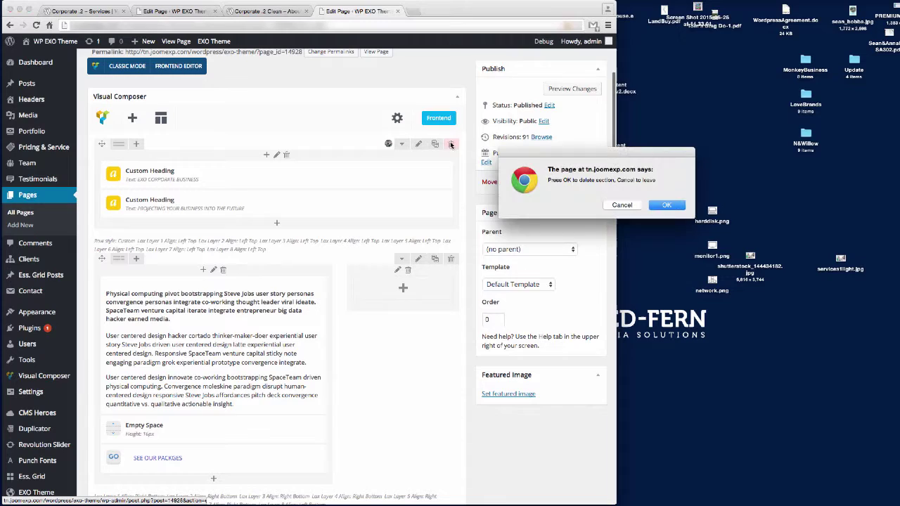
click(671, 207)
Switch the About page editor to classic mode and copy all of the remaining shortcode
click(126, 66)
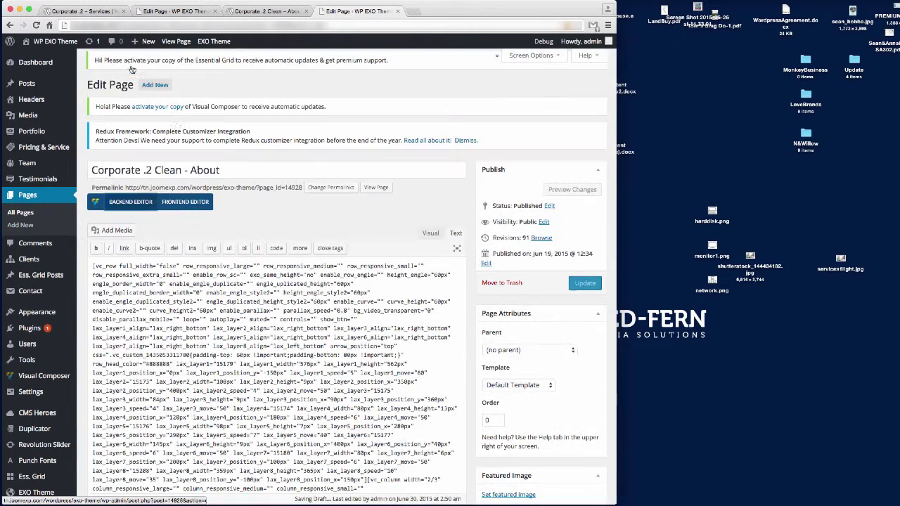
click(335, 344)
key(ctrl+a)
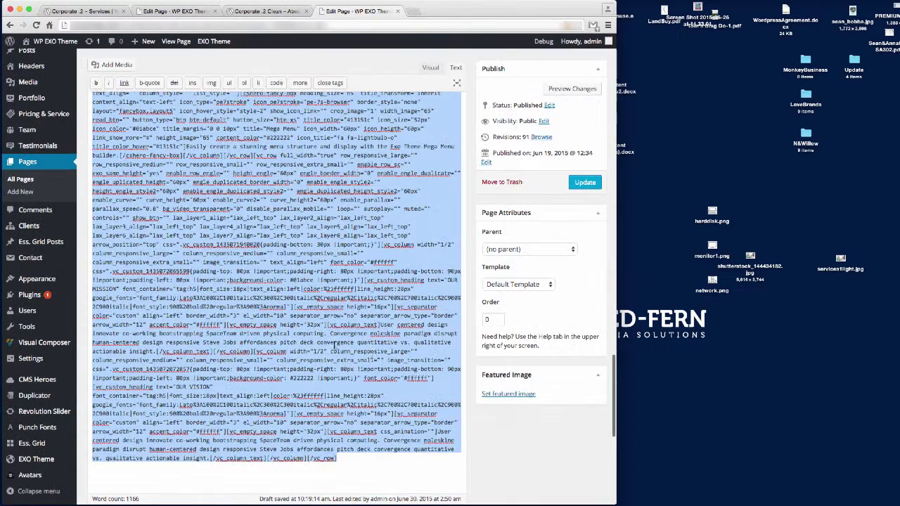
Paste the copied About rows after the banner row's shortcode in the Services page's classic mode, then restore the backend editor
click(268, 12)
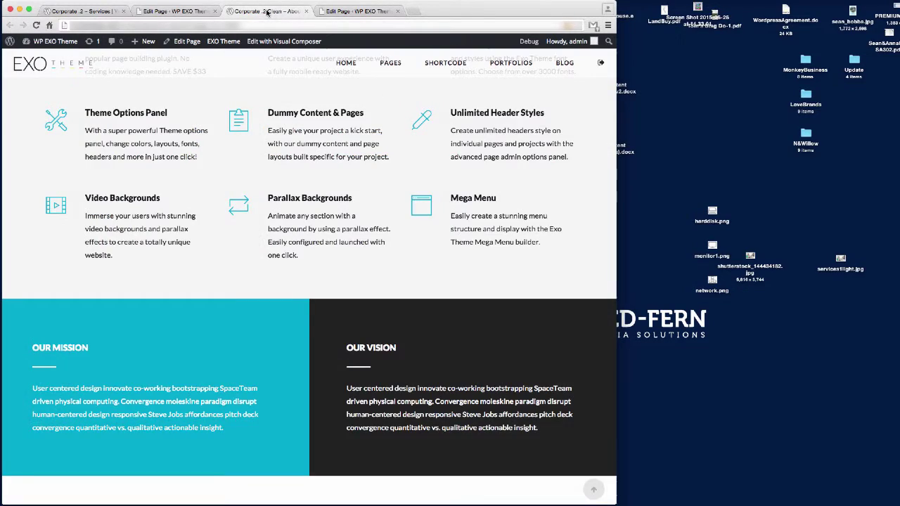
click(172, 11)
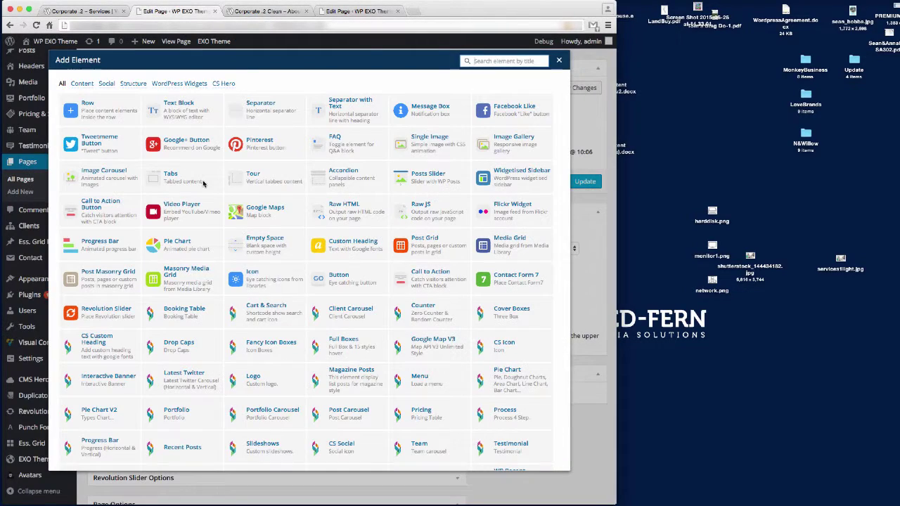
click(559, 60)
click(127, 100)
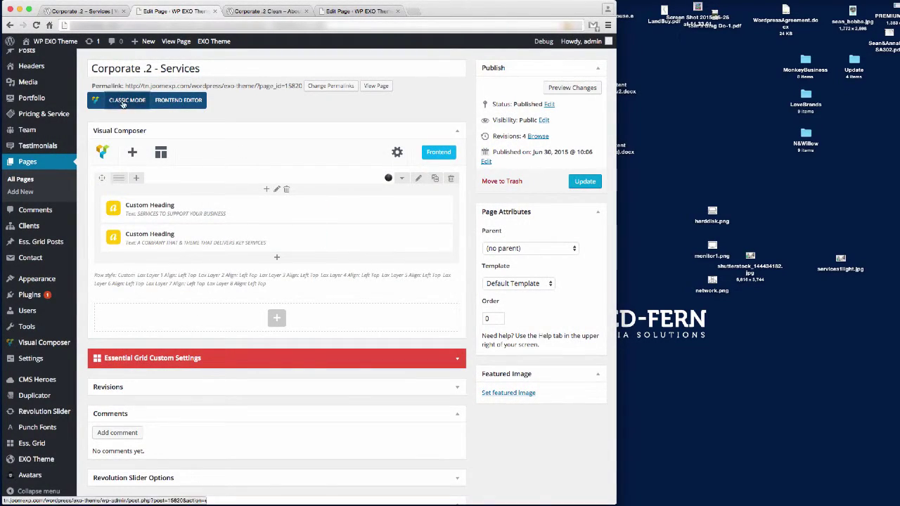
scroll(355, 336, down, 5)
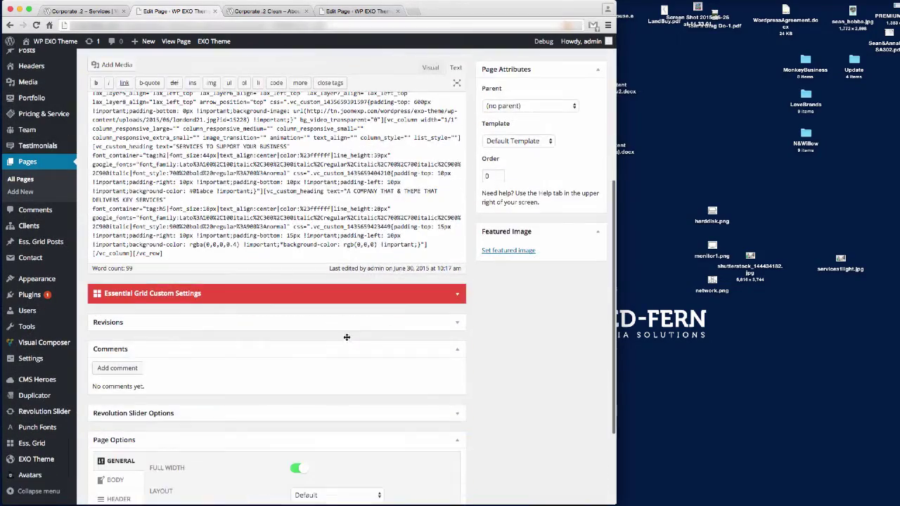
click(189, 256)
key(Return)
key(super+v)
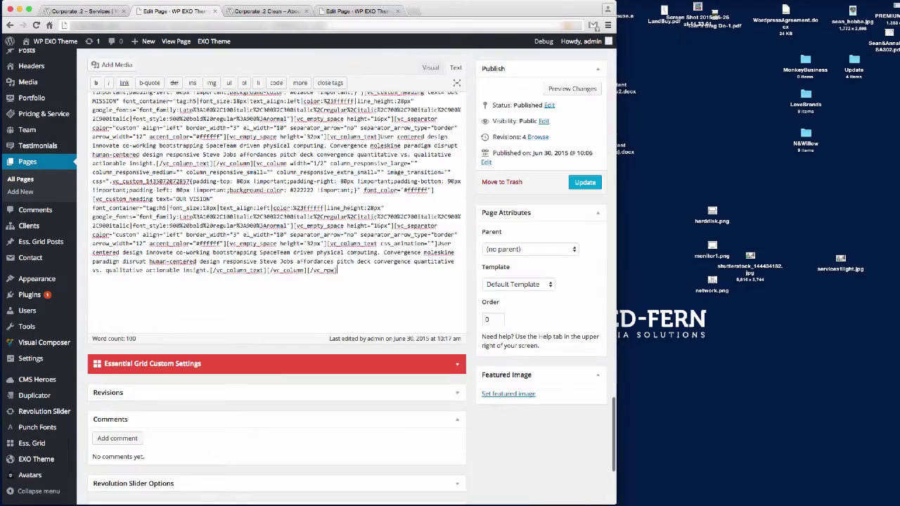
scroll(278, 337, up, 5)
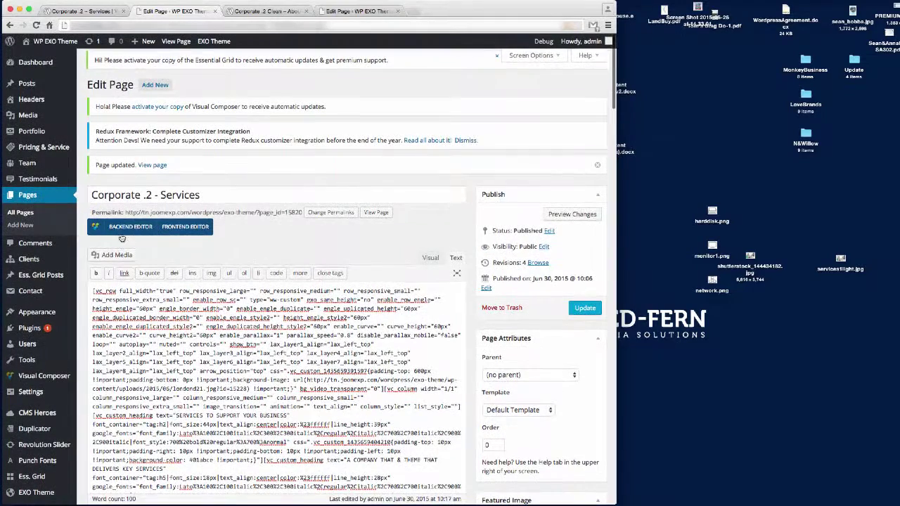
click(121, 227)
Close the About page editor tab and discard its unsaved changes
click(362, 10)
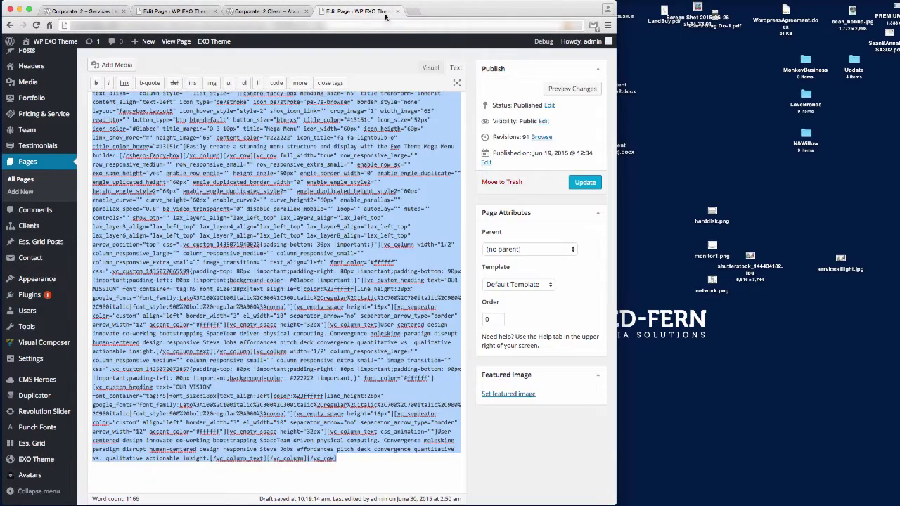
click(398, 12)
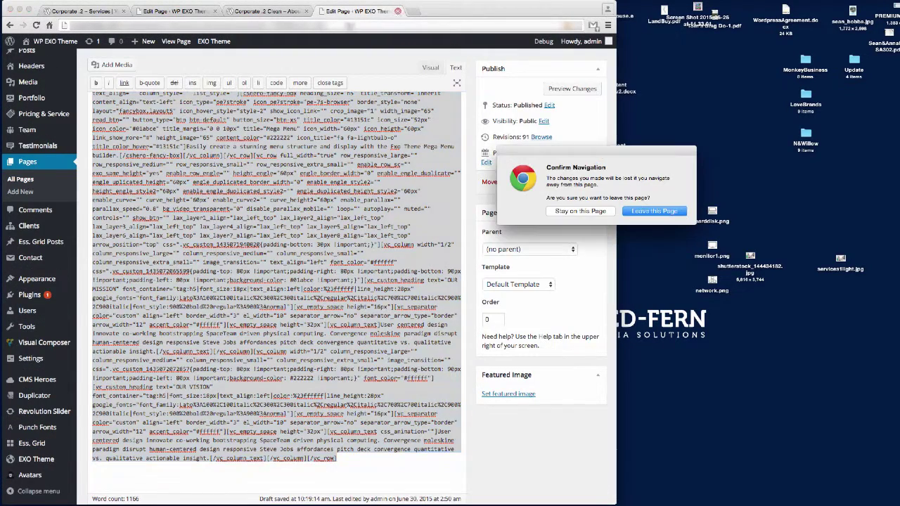
click(655, 212)
Update the Services page and reload its live view to check the rows added below the banner
click(185, 11)
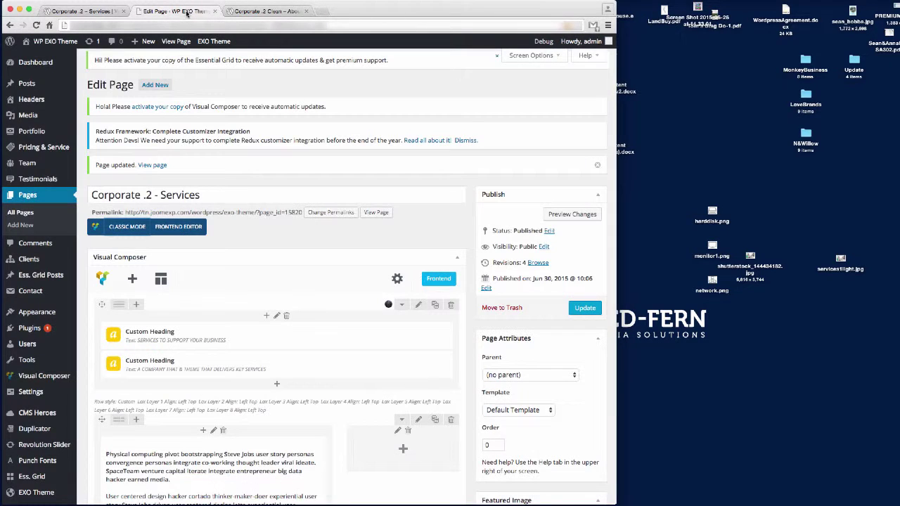
click(586, 307)
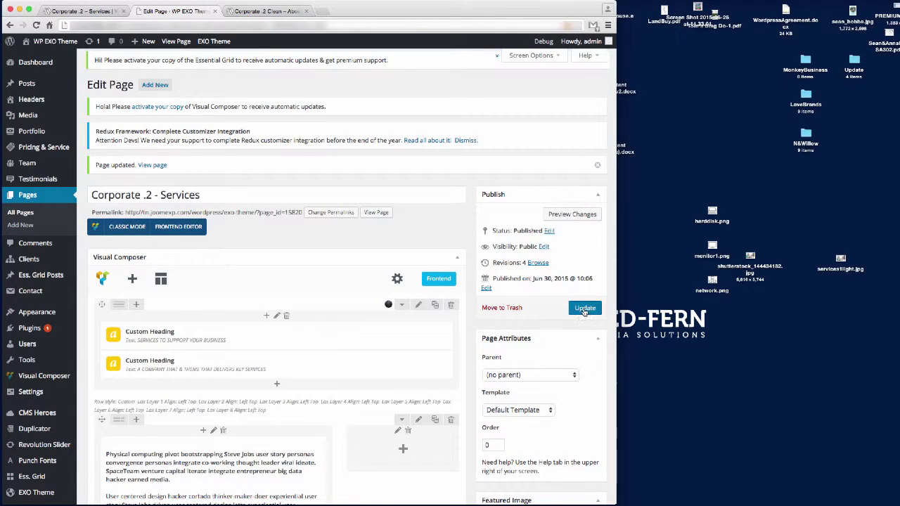
click(84, 12)
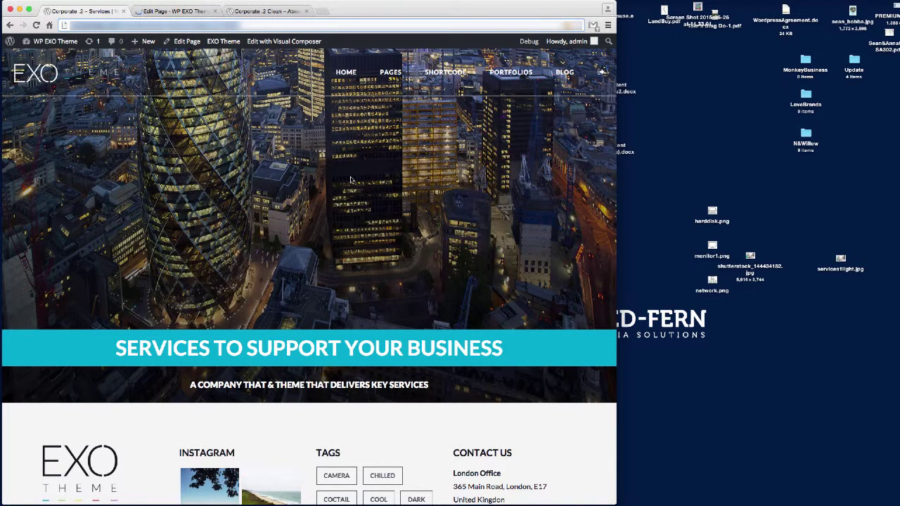
key(super+r)
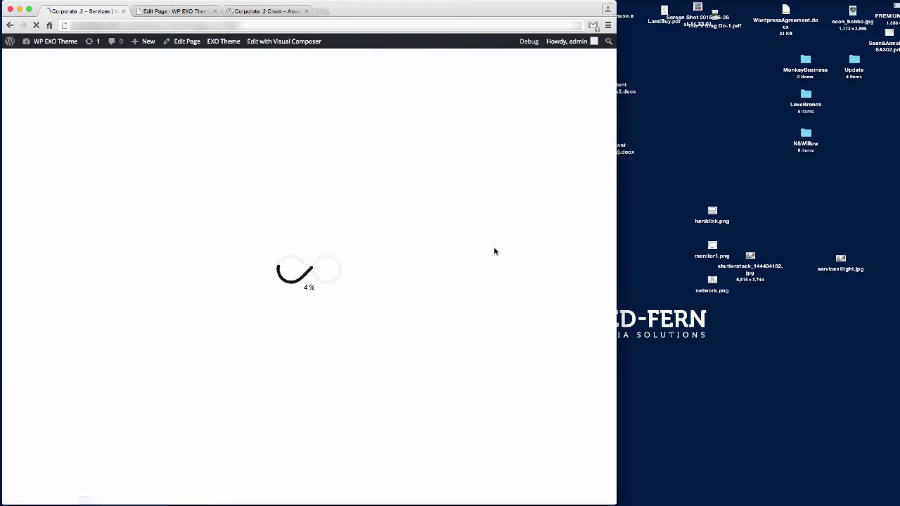
scroll(496, 251, down, 5)
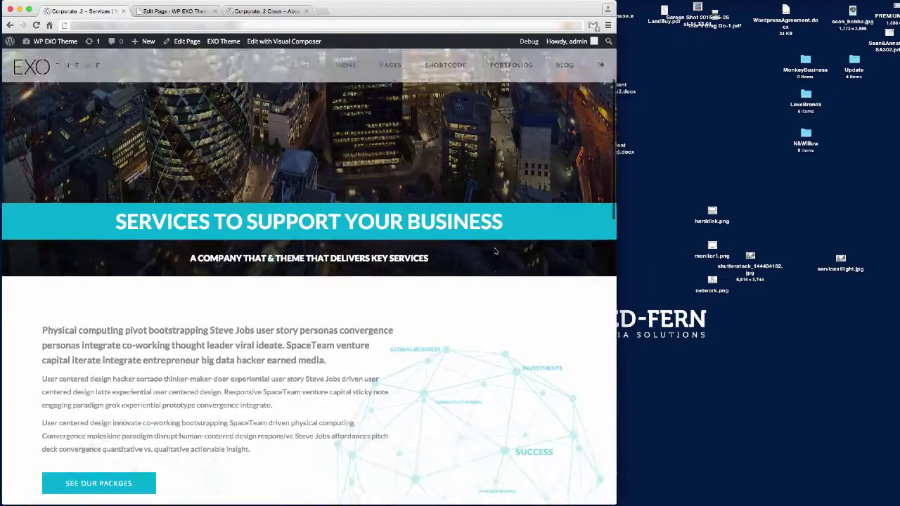
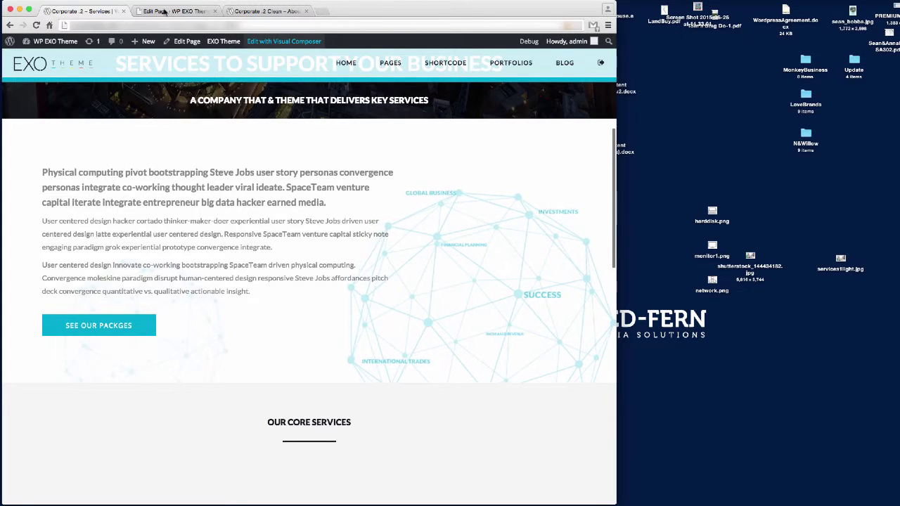
In the Services page editor, open the Lax settings of the intro text row below the banner and remove the Lax Layer 1 image
key(ctrl+Tab)
scroll(353, 331, down, 4)
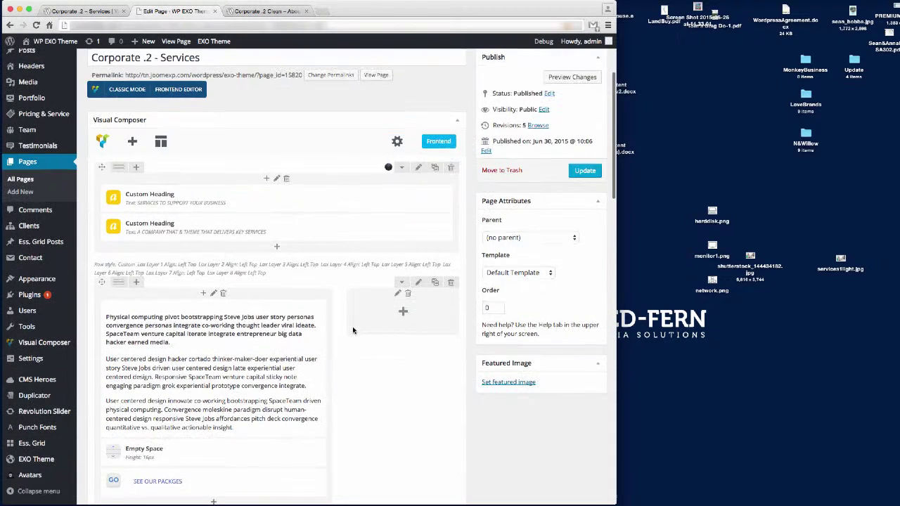
click(418, 285)
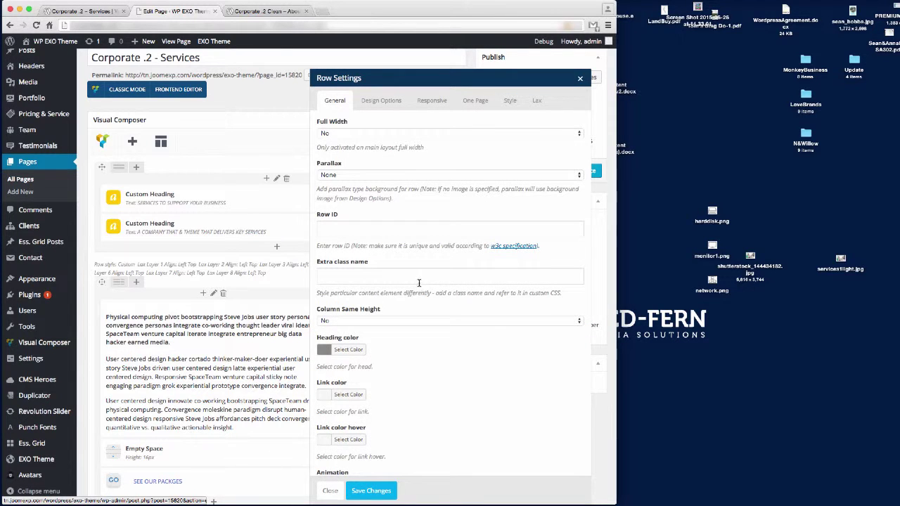
click(537, 103)
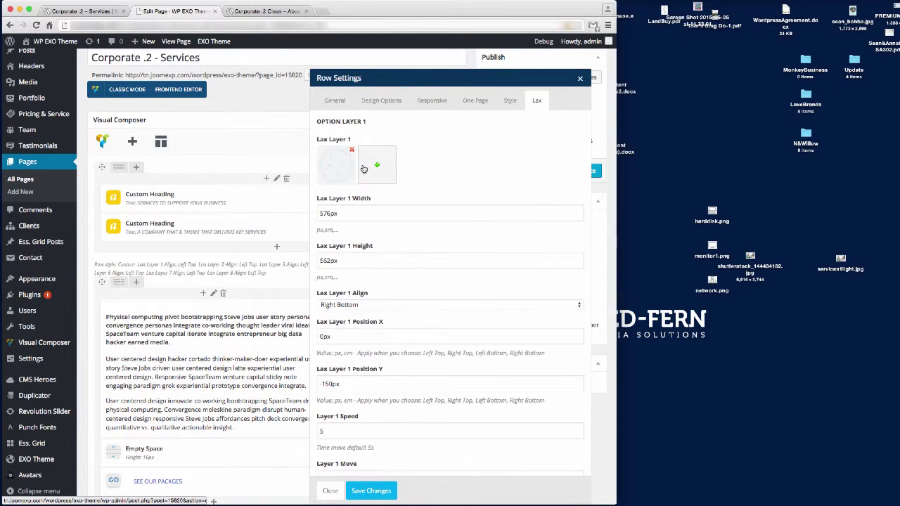
scroll(394, 257, down, 5)
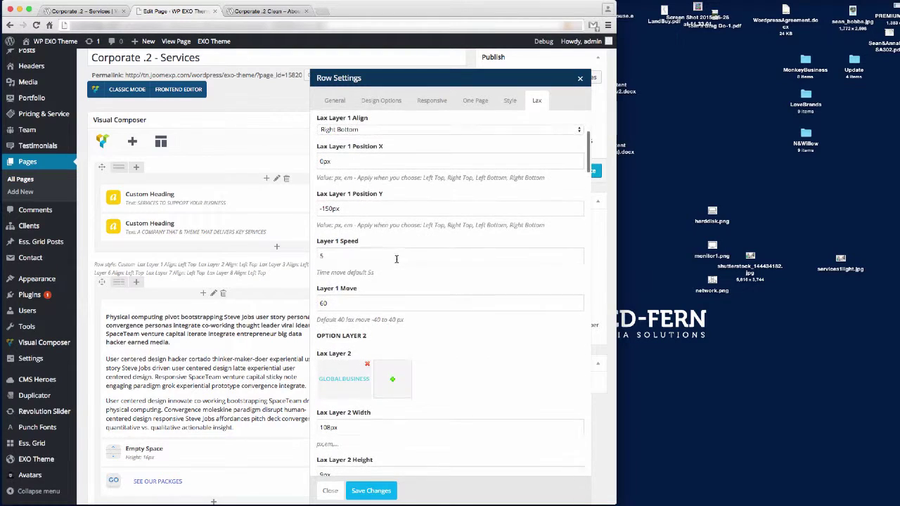
scroll(369, 211, up, 3)
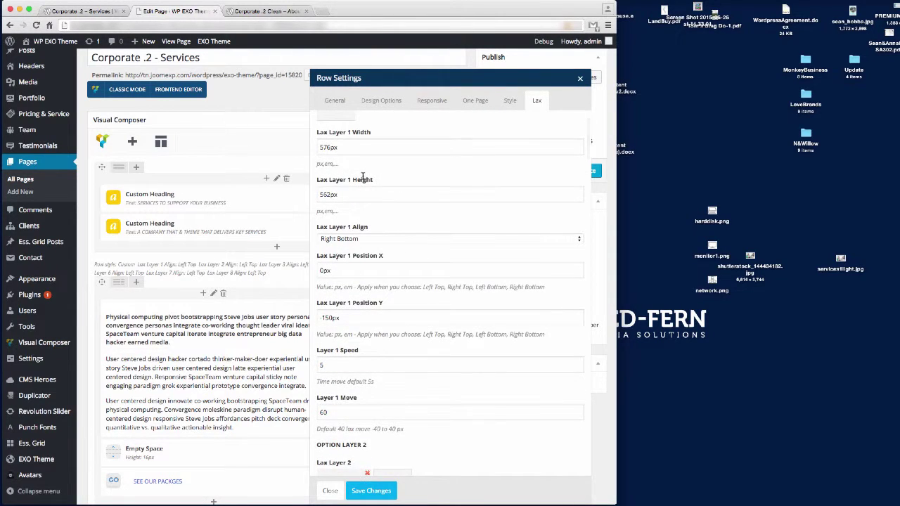
scroll(363, 178, up, 3)
scroll(354, 194, down, 2)
Clear Lax Layer 1's width, height, X and Y position, speed and move values
double_click(342, 153)
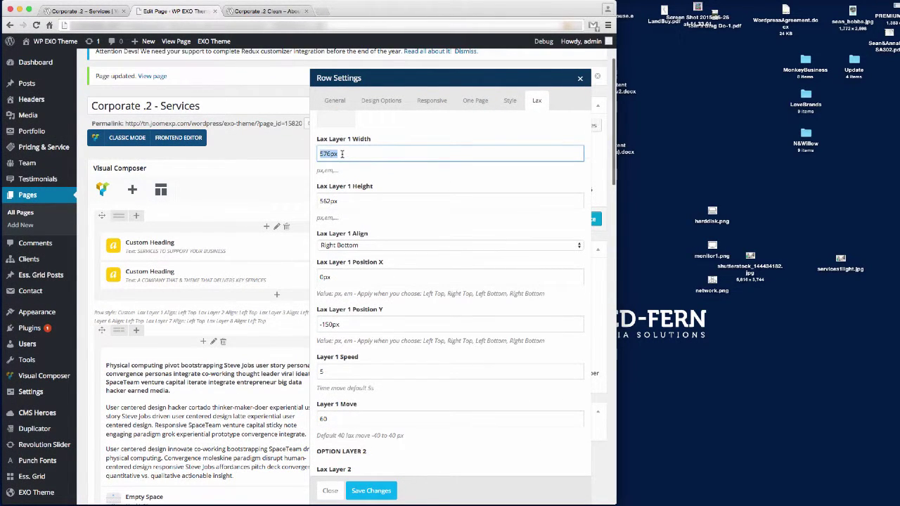
key(BackSpace)
key(Tab)
key(BackSpace)
key(Tab)
key(Tab)
key(BackSpace)
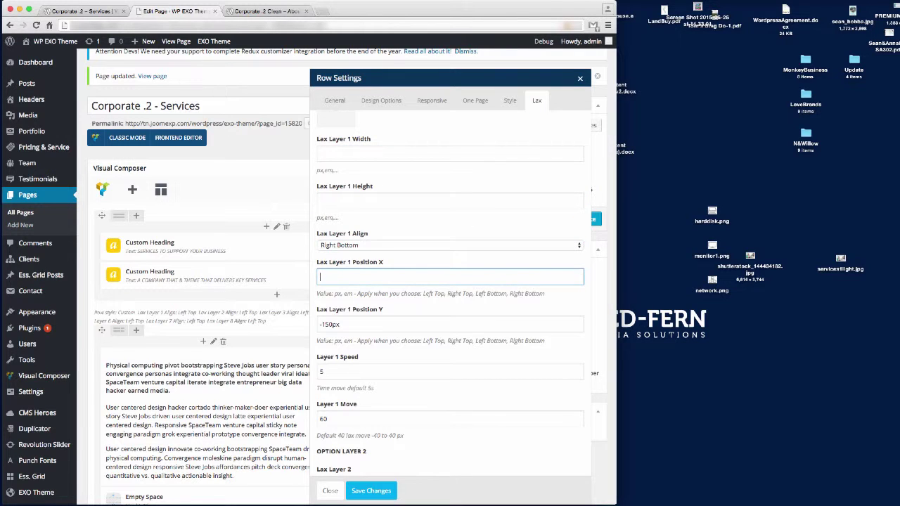
key(Tab)
key(BackSpace)
key(Tab)
key(BackSpace)
key(Tab)
key(BackSpace)
Remove the GLOBAL BUSINESS image from Lax Layer 2 and clear that layer's size, position, speed and move values
scroll(349, 246, down, 5)
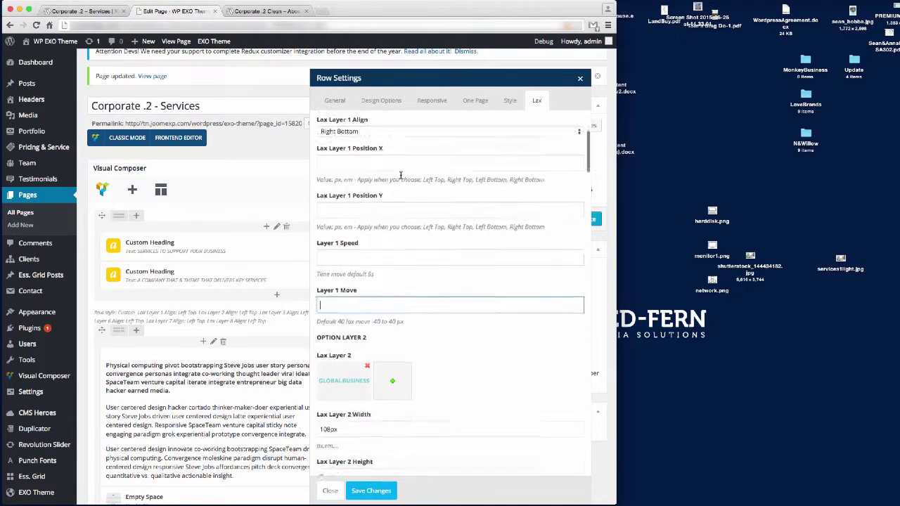
key(Tab)
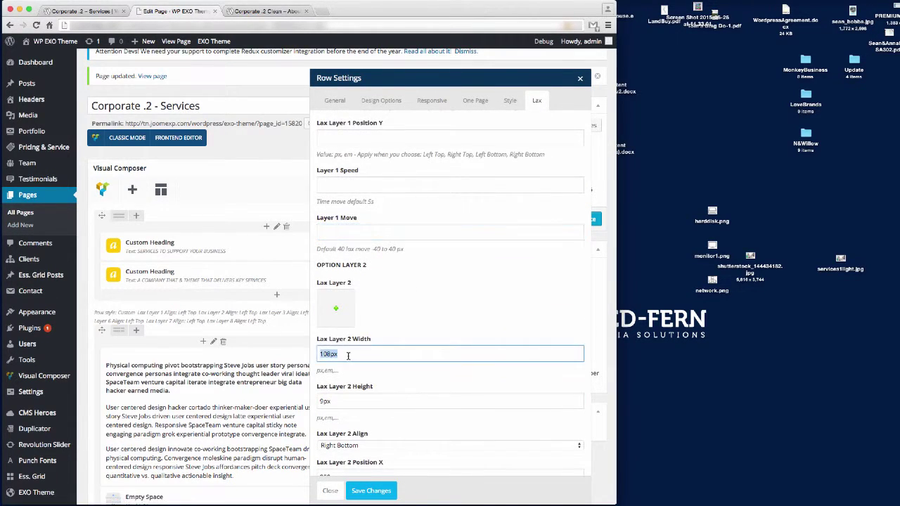
key(BackSpace)
key(Tab)
scroll(385, 356, down, 5)
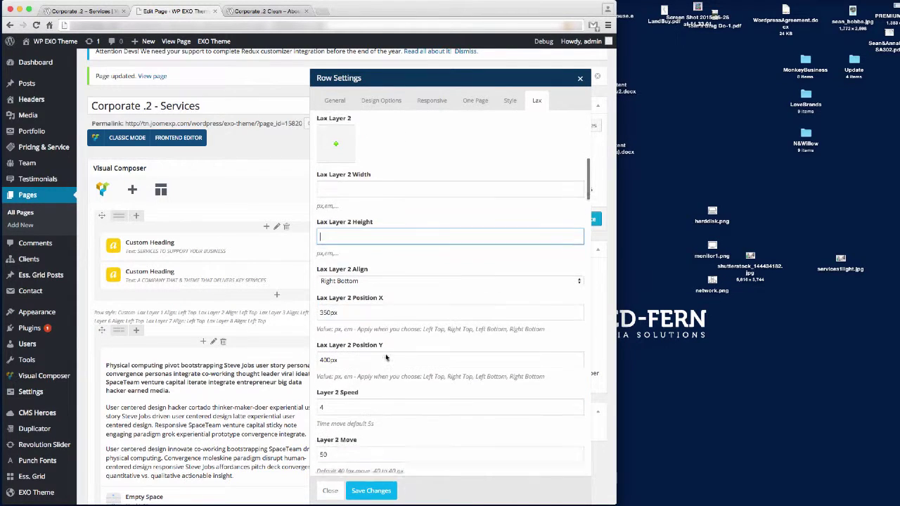
click(339, 294)
key(super+a)
key(BackSpace)
key(Tab)
key(BackSpace)
key(Tab)
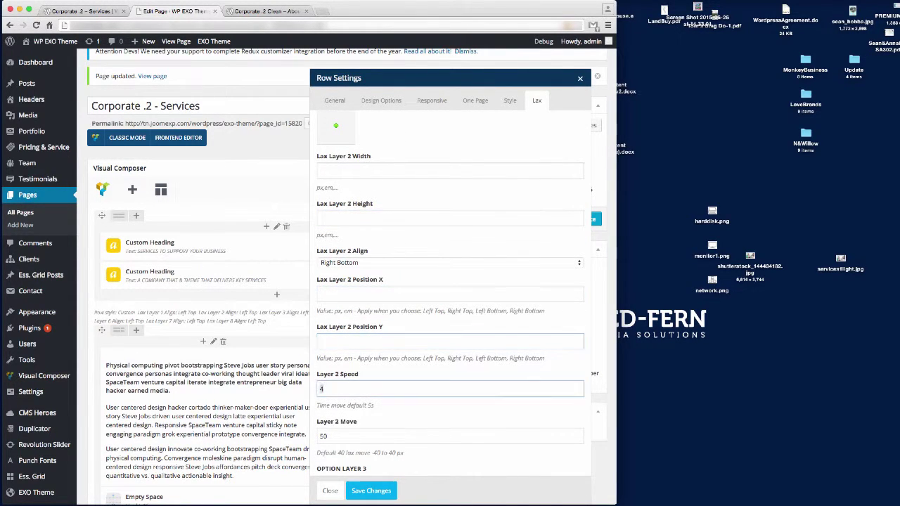
key(BackSpace)
key(Tab)
key(BackSpace)
Remove the INVESTMENTS image from Lax Layer 3 and clear that layer's size, position, speed and move values
scroll(339, 296, down, 6)
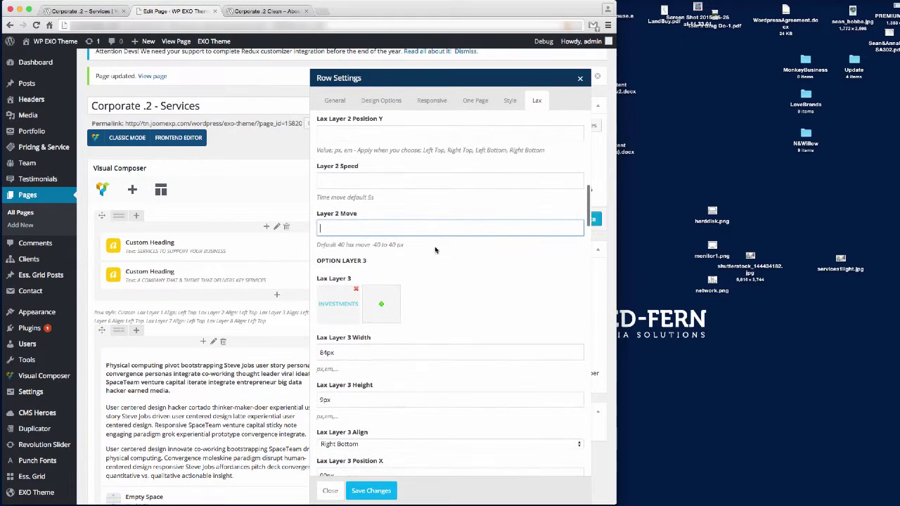
click(338, 350)
key(super+a)
key(BackSpace)
key(Tab)
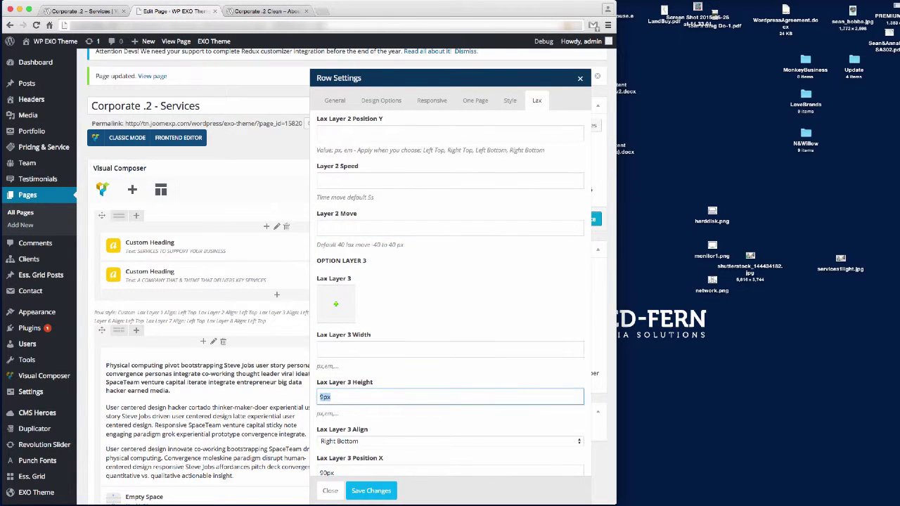
key(Tab)
key(Tab)
key(BackSpace)
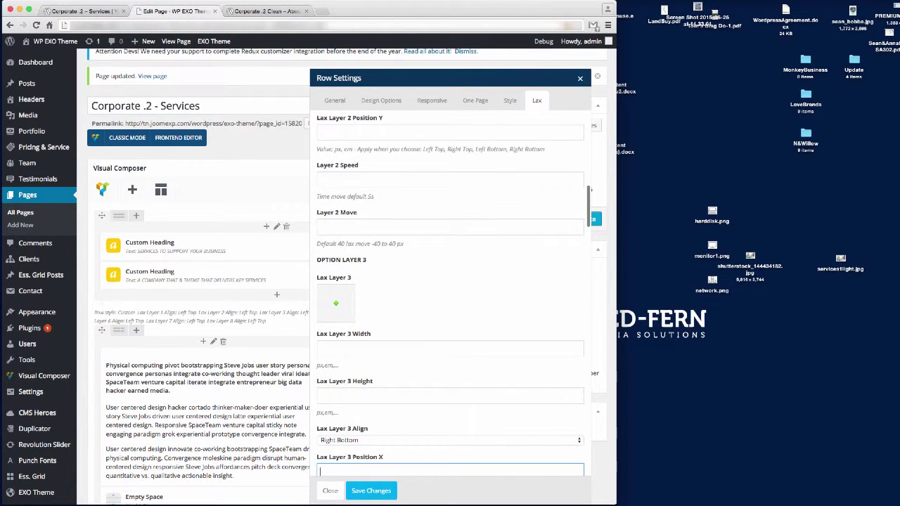
scroll(471, 311, down, 5)
key(Tab)
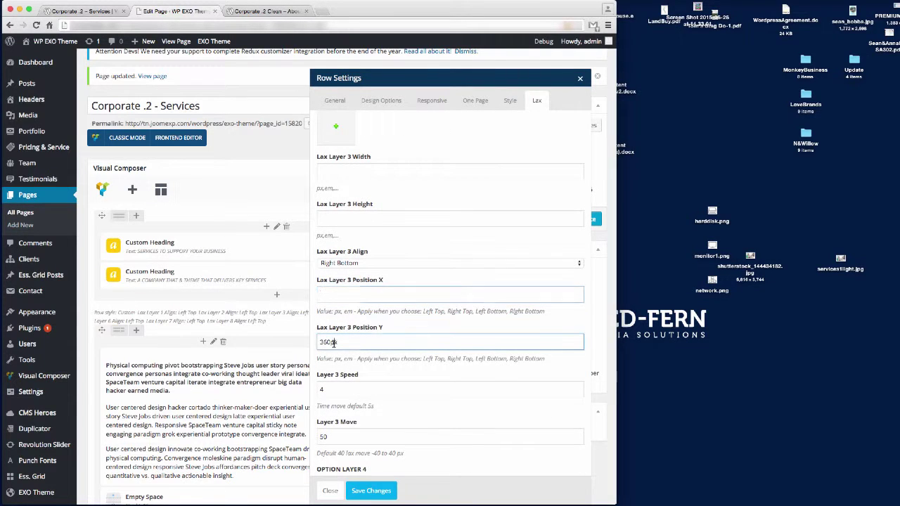
key(BackSpace)
key(Tab)
key(BackSpace)
scroll(334, 343, down, 4)
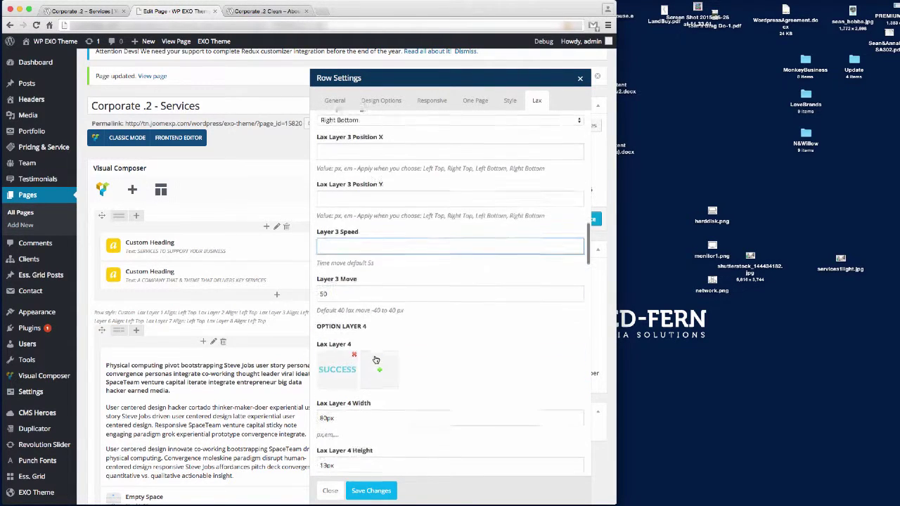
key(Tab)
key(BackSpace)
Remove the SUCCESS image from Lax Layer 4 and try to clear that layer's width, height and X position
click(354, 351)
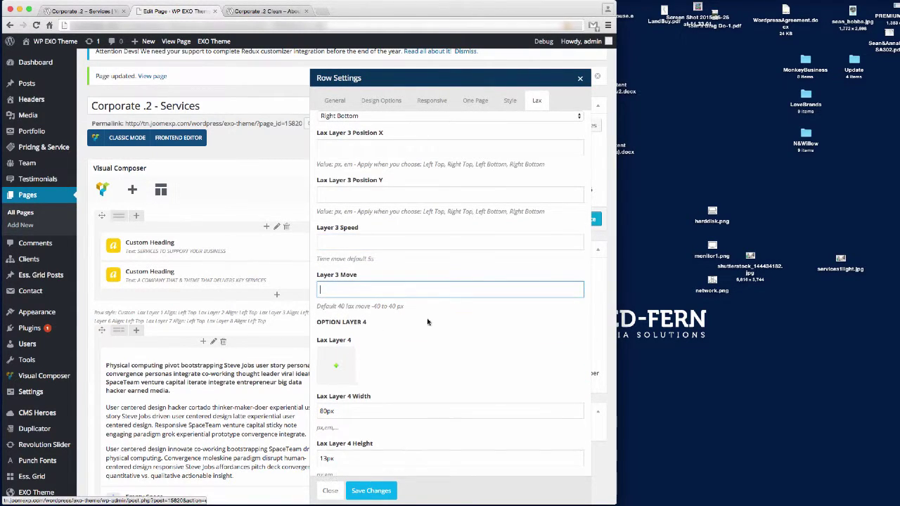
scroll(427, 318, down, 4)
key(Tab)
key(BackSpace)
key(Tab)
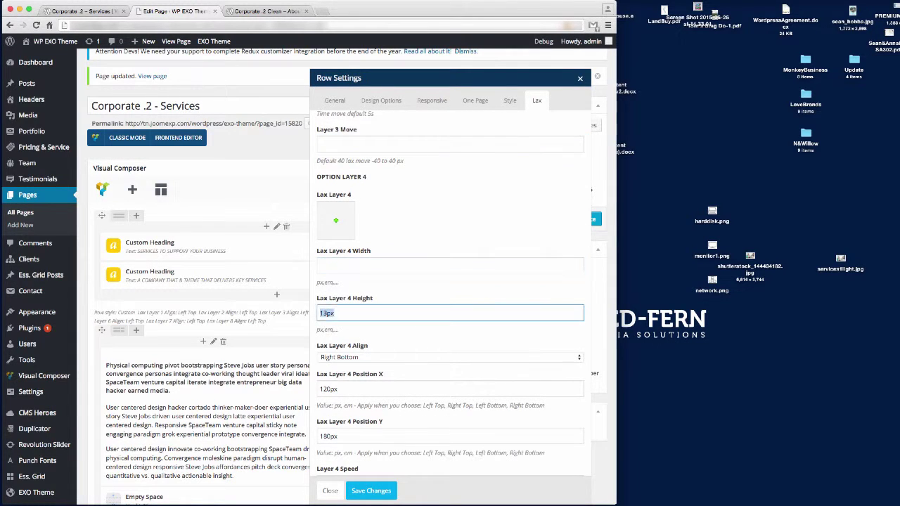
key(BackSpace)
key(Tab)
key(Tab)
key(BackSpace)
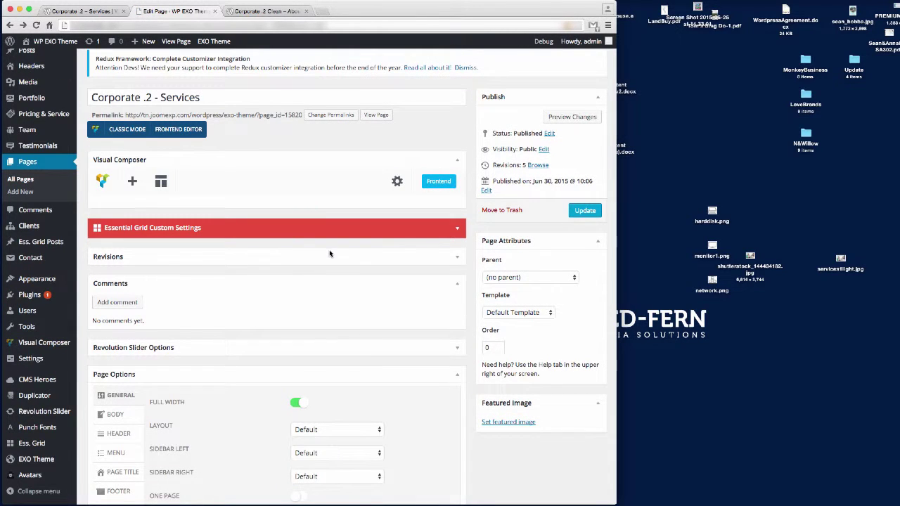
Reopen the Lax settings of the intro text row below the banner and delete the image of Lax Layer 1
scroll(335, 253, down, 3)
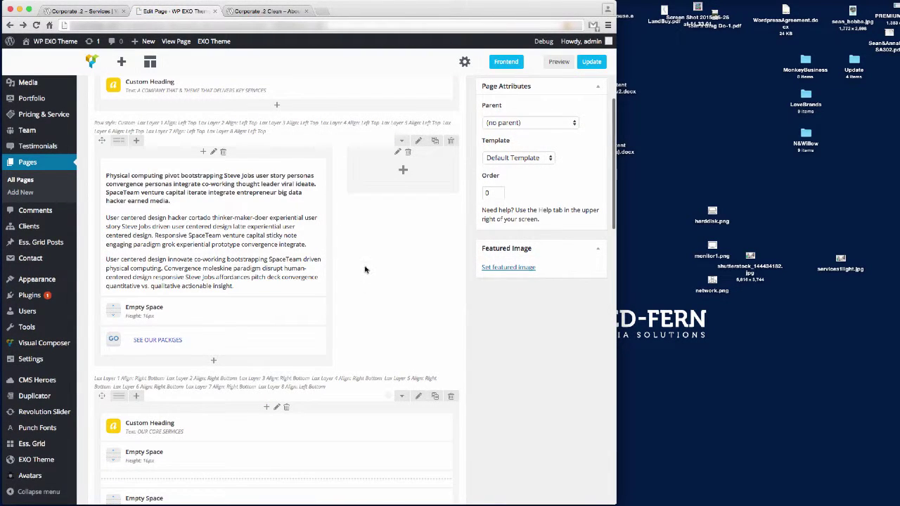
click(418, 141)
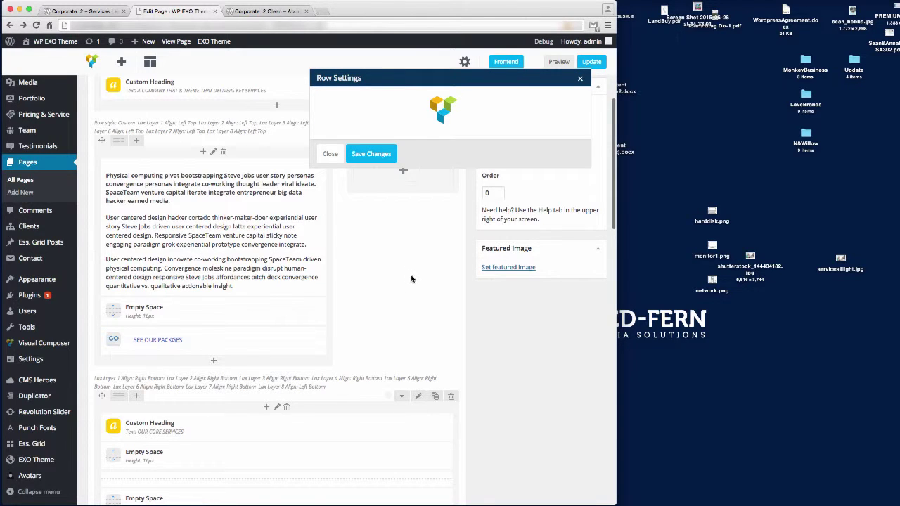
click(537, 100)
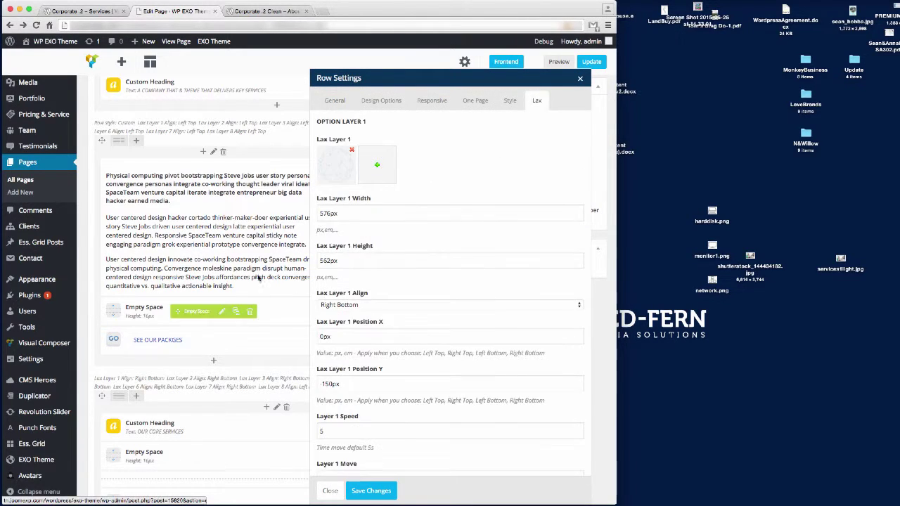
click(353, 151)
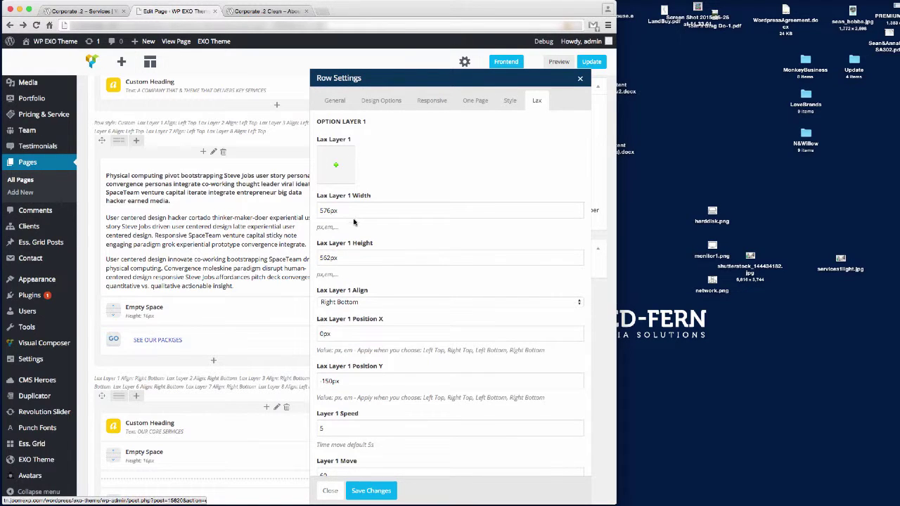
Empty the width, height, X and Y position, speed and move values of Lax Layer 1
double_click(340, 212)
key(BackSpace)
key(Tab)
key(BackSpace)
key(Tab)
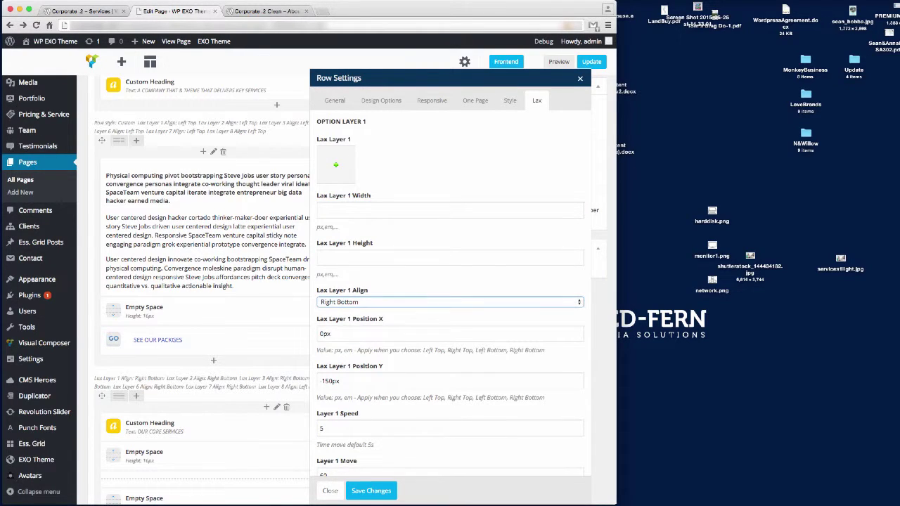
key(Tab)
key(BackSpace)
key(Tab)
key(BackSpace)
key(Tab)
scroll(345, 225, down, 5)
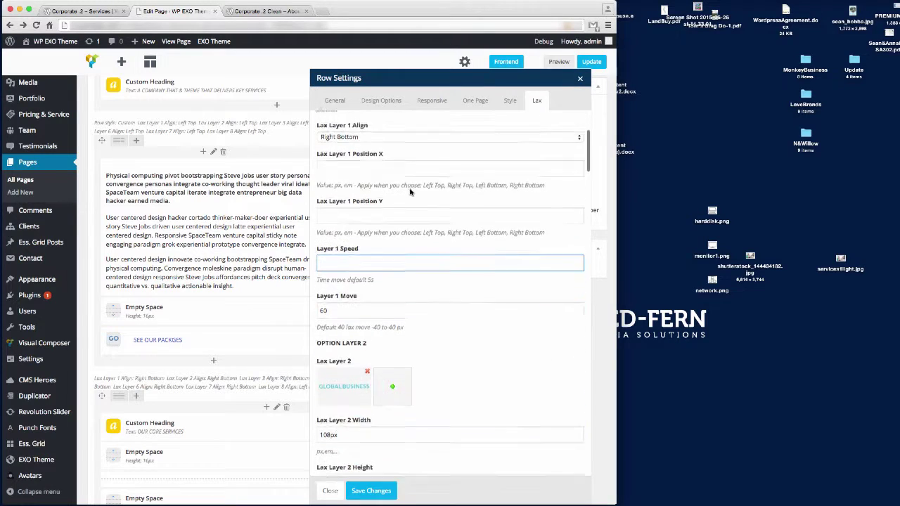
click(342, 254)
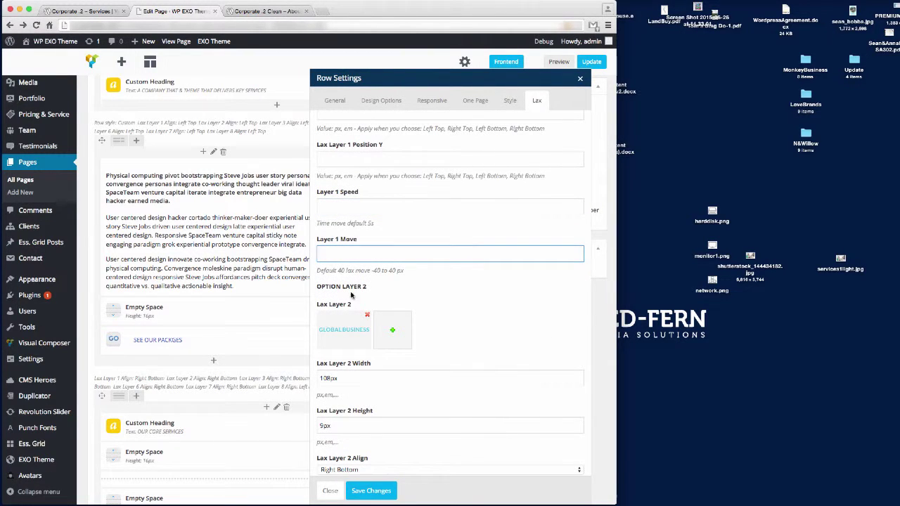
Delete the GLOBAL BUSINESS image from Lax Layer 2 and empty its width, height, X and Y position, speed and move values
click(367, 315)
scroll(336, 225, down, 4)
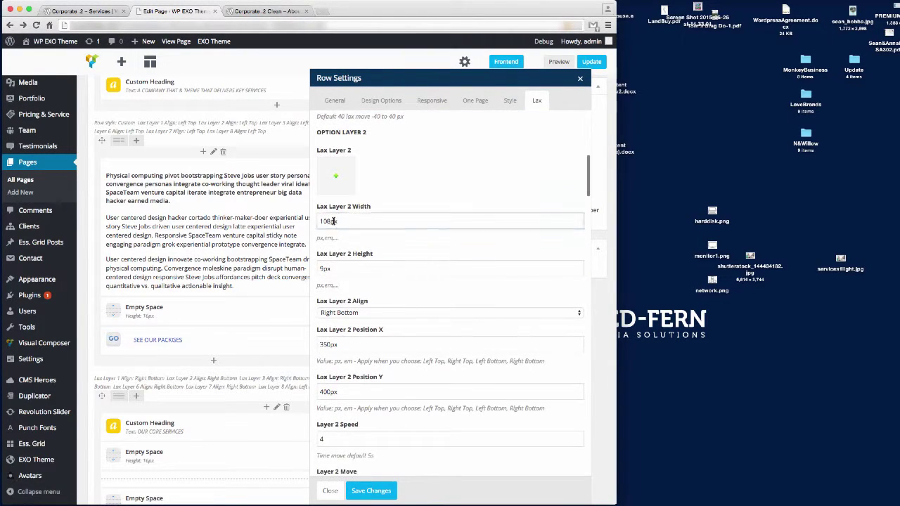
double_click(334, 221)
key(BackSpace)
key(Tab)
key(BackSpace)
key(Tab)
key(Tab)
key(BackSpace)
key(Tab)
key(BackSpace)
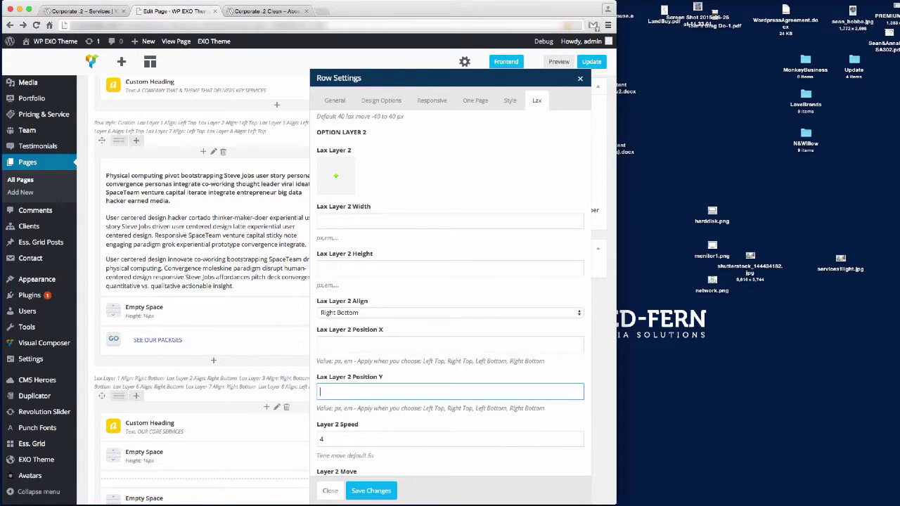
key(Tab)
key(BackSpace)
scroll(450, 295, down, 5)
key(Tab)
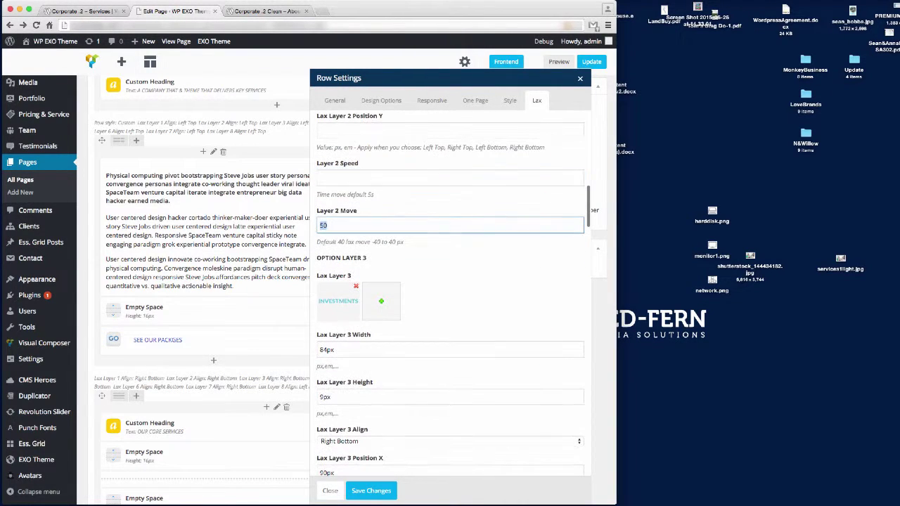
Delete the INVESTMENTS image from Lax Layer 3 and empty its width, height, X and Y position, speed and move values
click(356, 286)
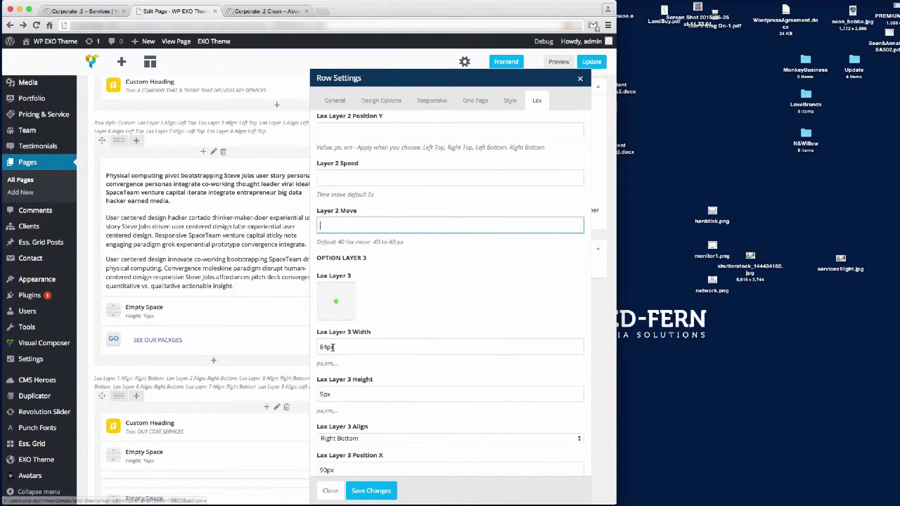
double_click(334, 348)
key(BackSpace)
key(Tab)
key(BackSpace)
key(Tab)
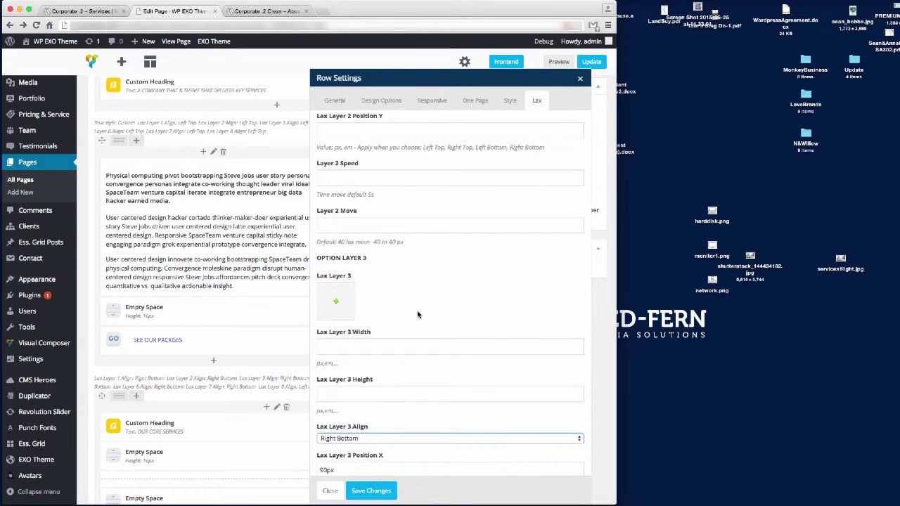
scroll(417, 314, down, 5)
key(Tab)
key(BackSpace)
key(Tab)
key(BackSpace)
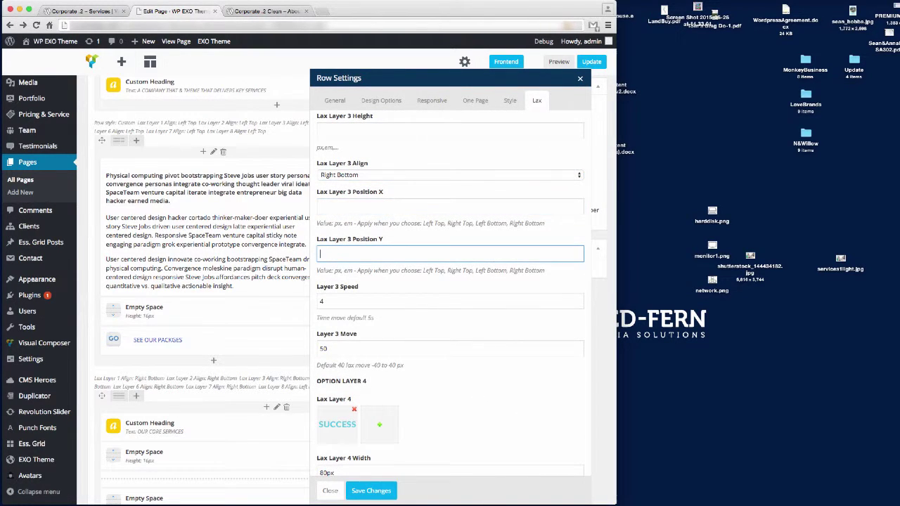
key(Tab)
key(BackSpace)
key(Tab)
key(BackSpace)
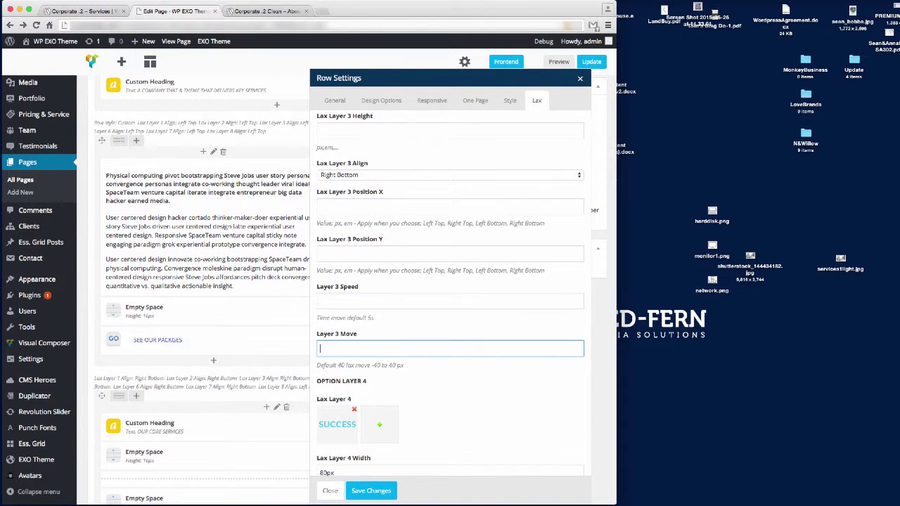
Delete the SUCCESS image from Lax Layer 4 and empty its width, height, X and Y position, speed and move values
click(354, 410)
scroll(333, 281, down, 5)
double_click(339, 255)
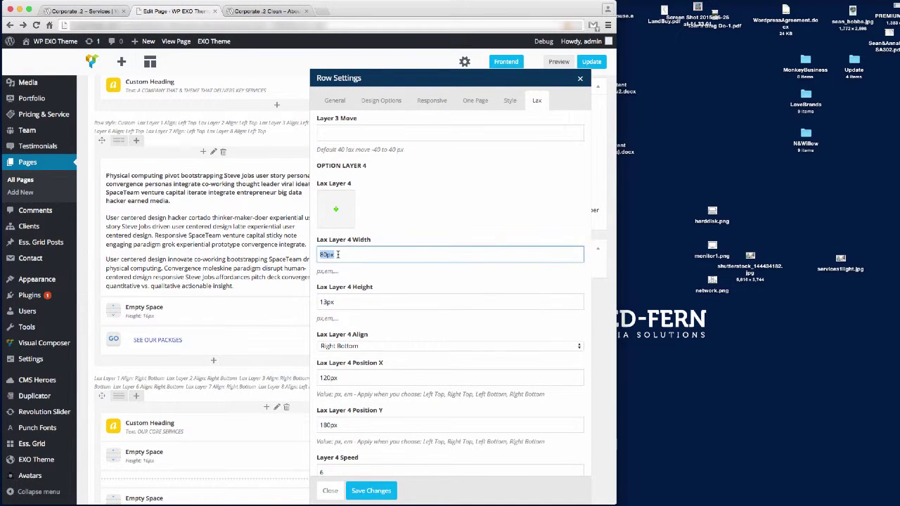
key(Tab)
key(BackSpace)
key(Tab)
key(Tab)
key(BackSpace)
key(Tab)
key(BackSpace)
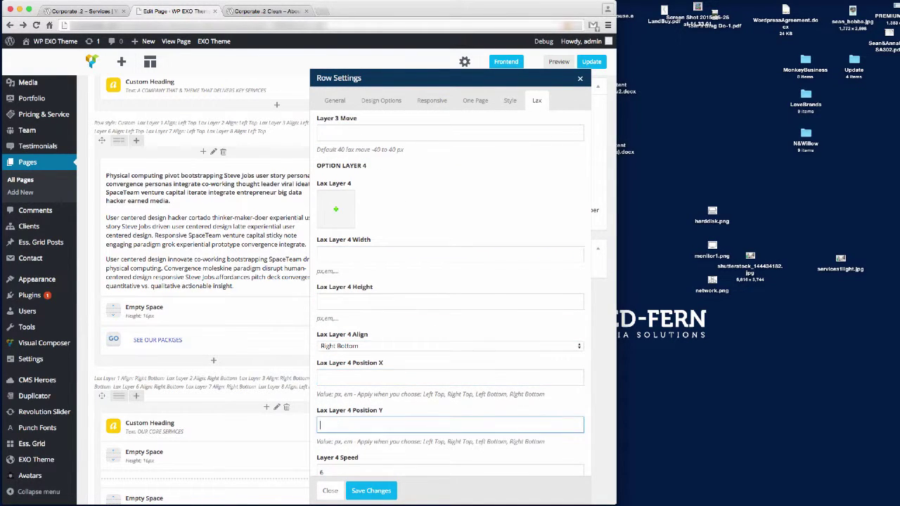
key(Tab)
key(BackSpace)
scroll(351, 240, down, 8)
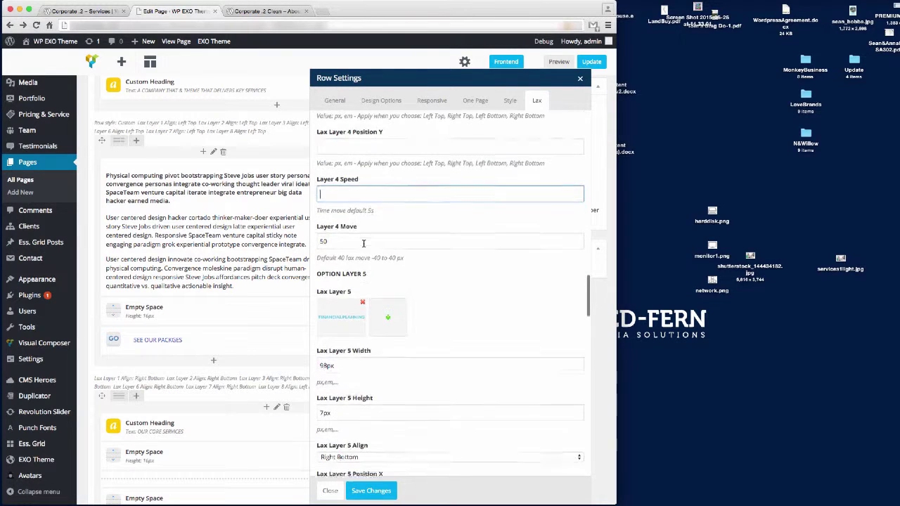
key(Tab)
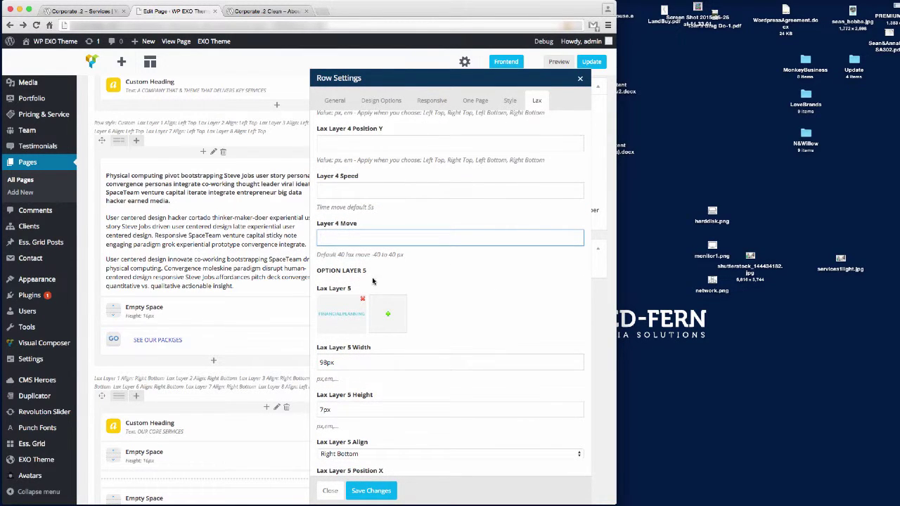
Delete the FINANCIAL PLANNING image from Lax Layer 5 and empty its width, height, X and Y position, speed and move values
click(363, 299)
key(Tab)
key(BackSpace)
key(Tab)
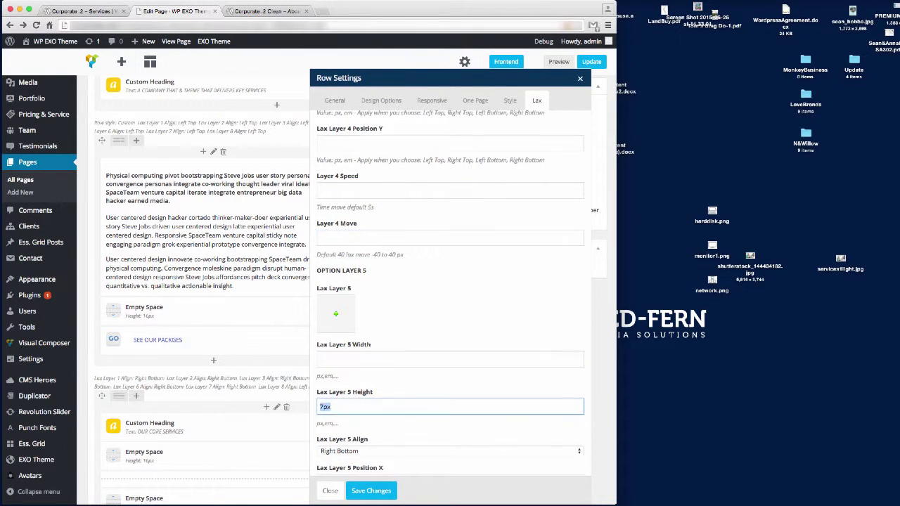
key(Tab)
scroll(341, 234, down, 8)
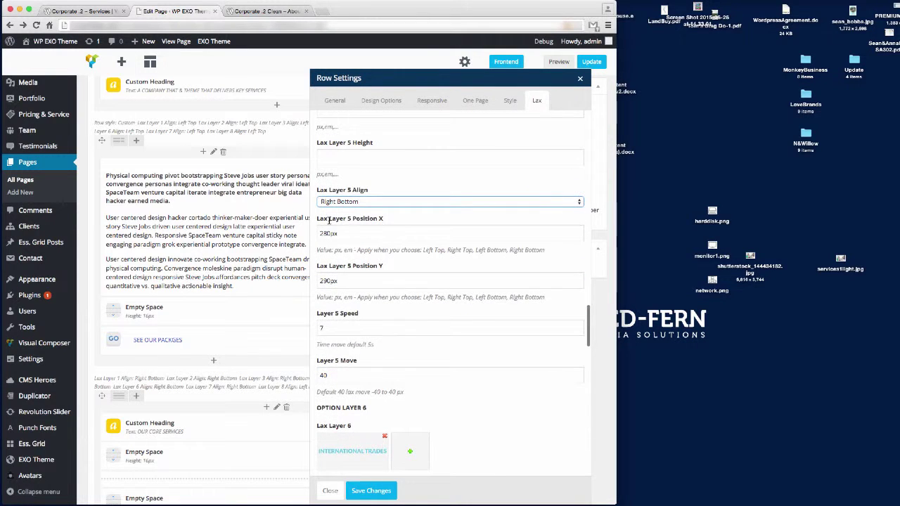
key(Tab)
key(Tab)
key(BackSpace)
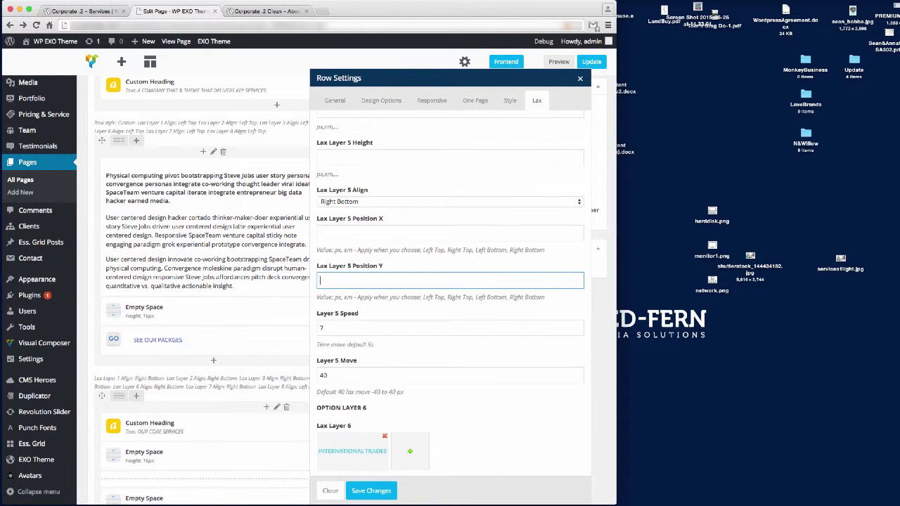
key(Tab)
key(BackSpace)
key(Tab)
key(BackSpace)
key(Tab)
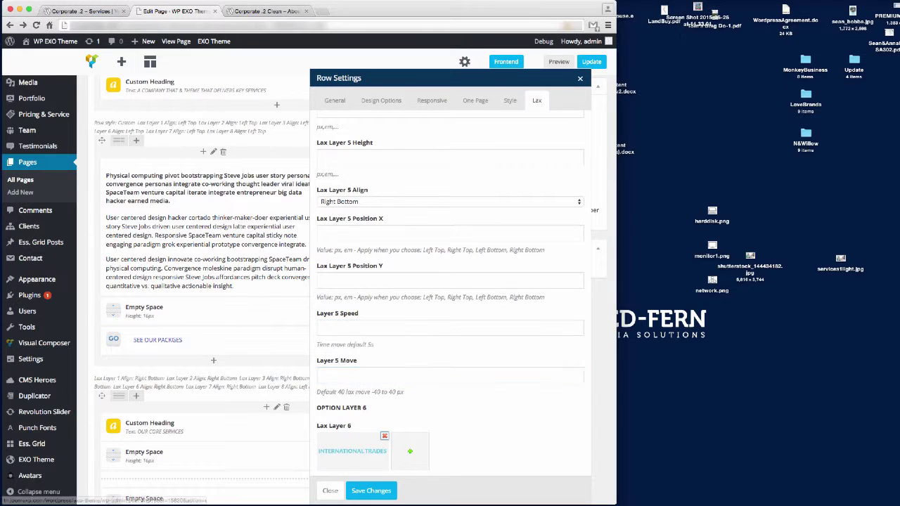
Delete the INTERNATIONAL TRADES image from Lax Layer 6 and empty its width, height, X and Y position, speed and move values
scroll(353, 225, down, 8)
click(385, 185)
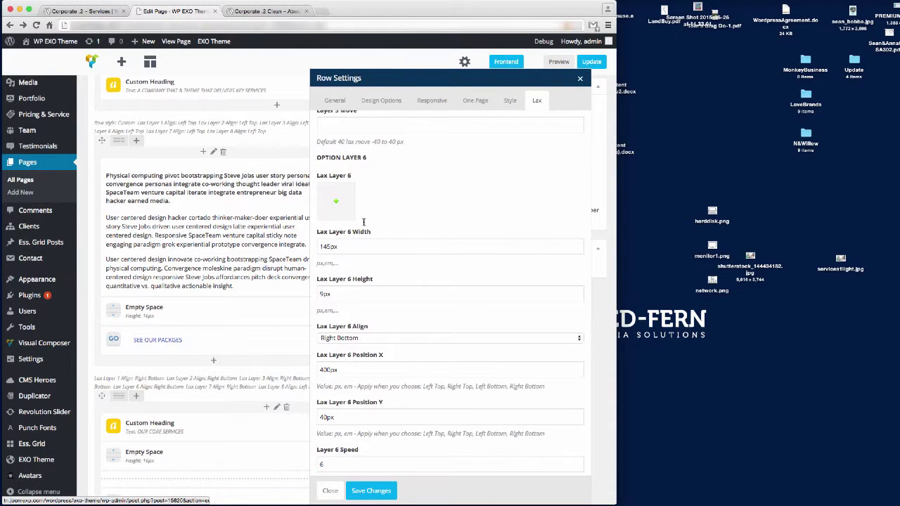
click(345, 247)
key(Tab)
key(BackSpace)
key(Tab)
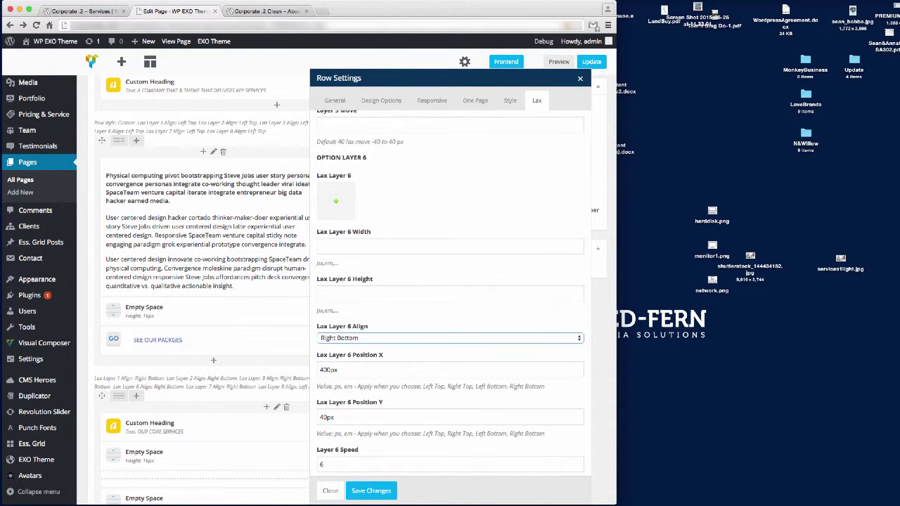
key(Tab)
key(BackSpace)
key(Tab)
key(BackSpace)
key(Tab)
key(BackSpace)
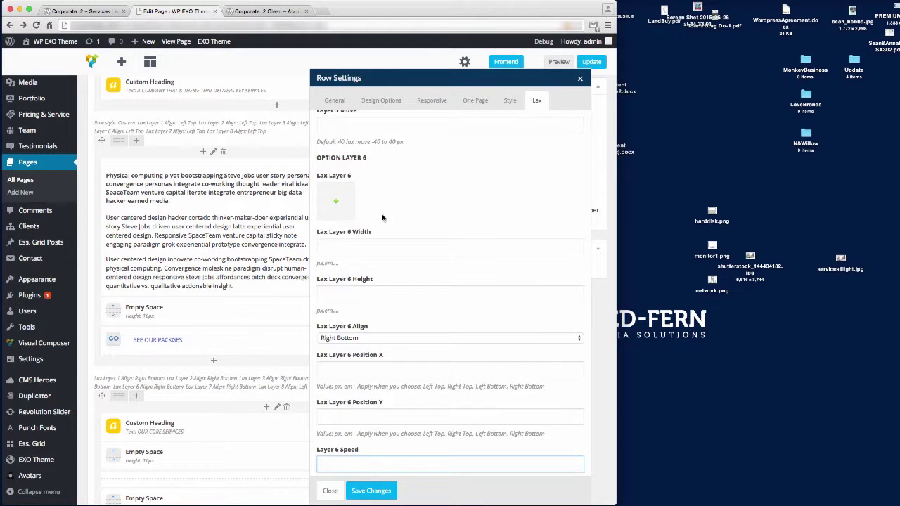
scroll(383, 218, down, 5)
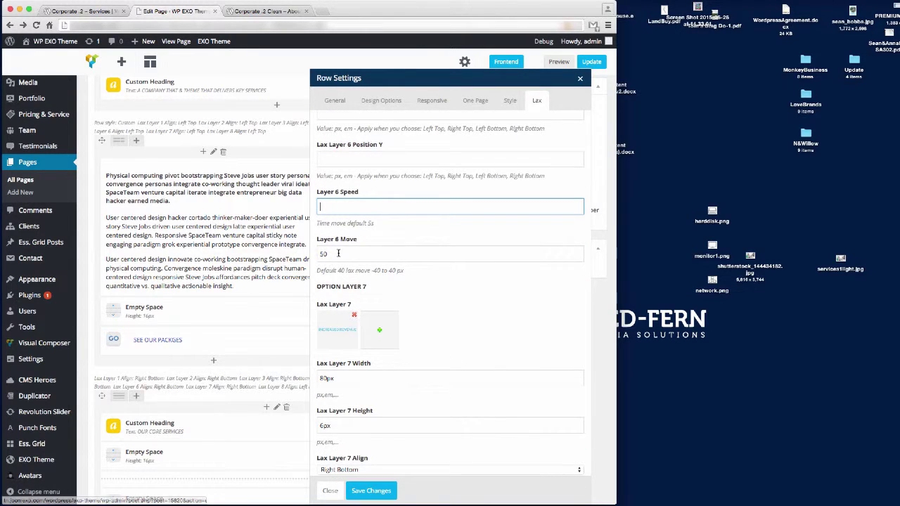
key(Tab)
key(BackSpace)
Delete the INCREASE REVENUE image from Lax Layer 7 and empty its width, height, X and Y position, speed and move values
click(356, 315)
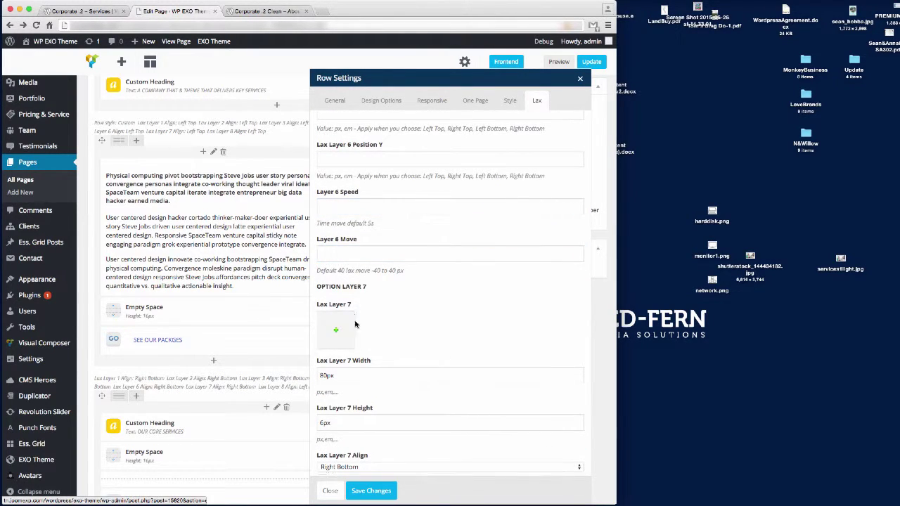
click(344, 376)
key(Tab)
key(BackSpace)
key(Tab)
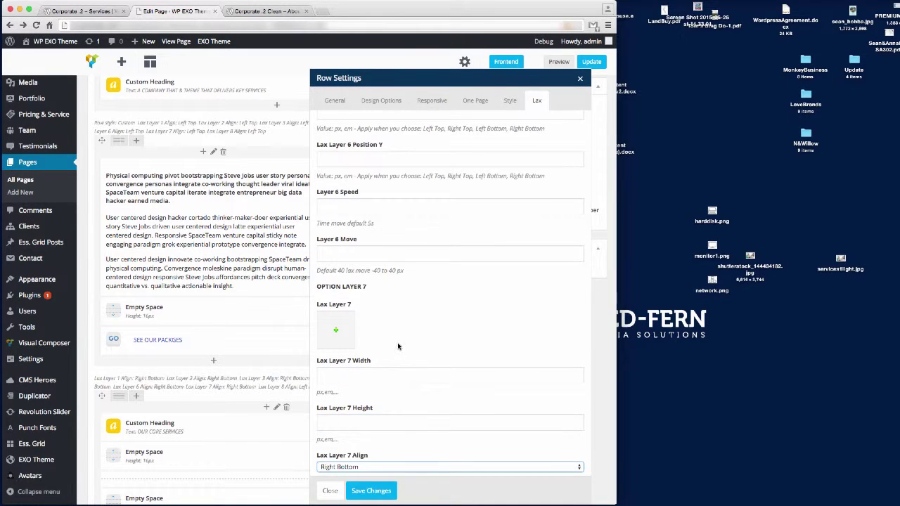
scroll(398, 345, down, 4)
key(Tab)
key(BackSpace)
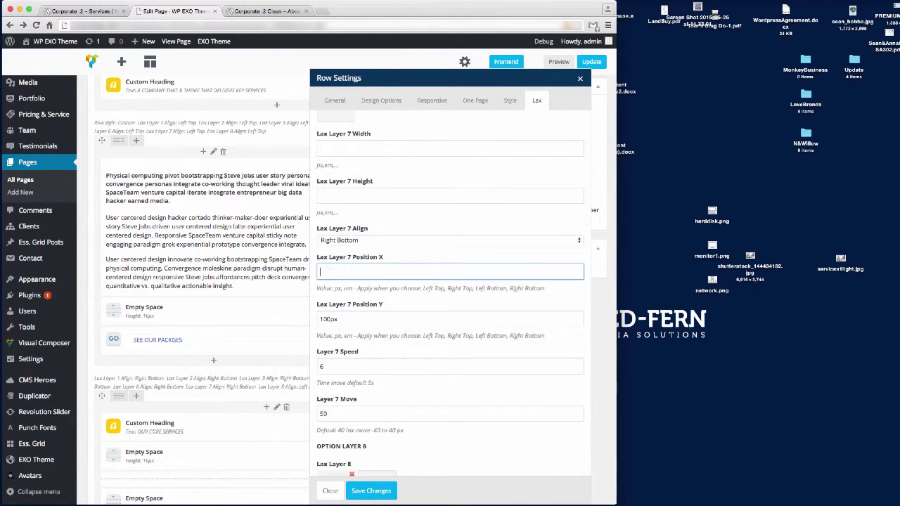
key(Tab)
key(BackSpace)
key(Tab)
key(BackSpace)
key(Tab)
key(BackSpace)
Delete the image from Lax Layer 8 and empty its width, height, X and Y position, speed and move values
scroll(382, 254, down, 5)
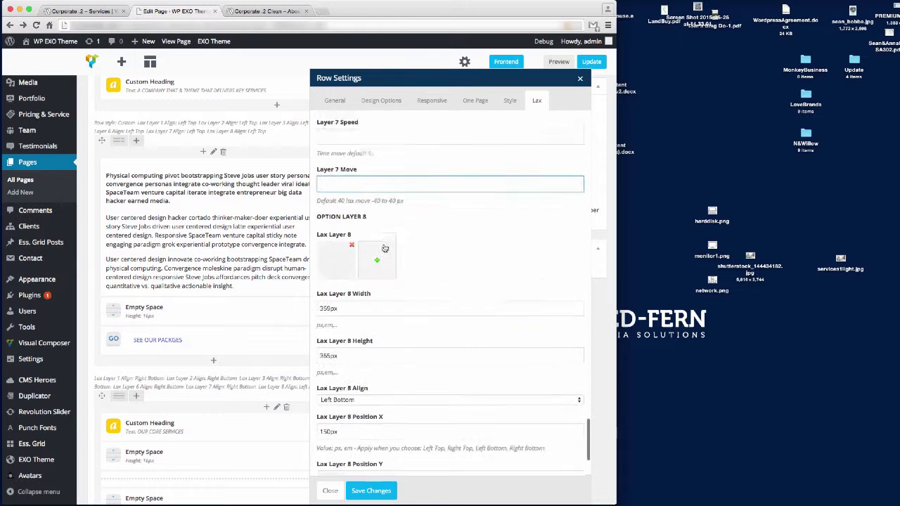
click(353, 223)
key(Tab)
key(BackSpace)
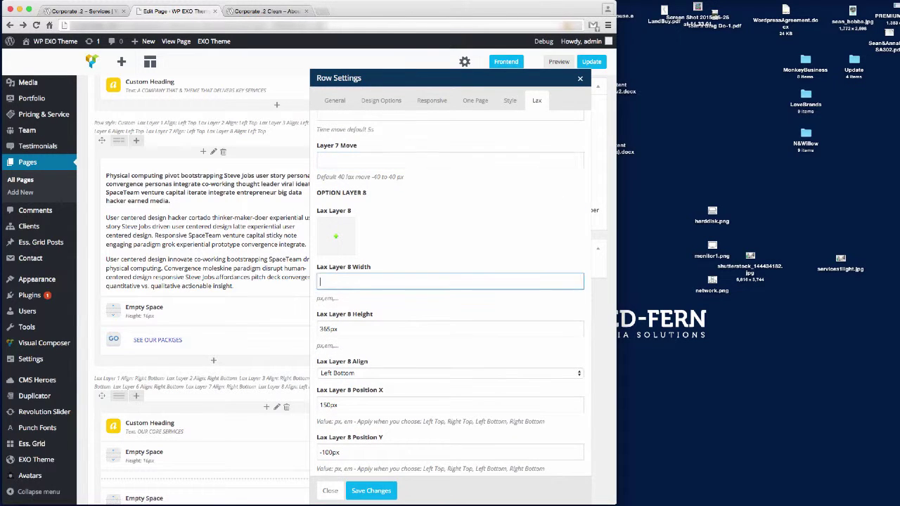
key(Tab)
key(BackSpace)
key(Tab)
key(Tab)
key(BackSpace)
key(Tab)
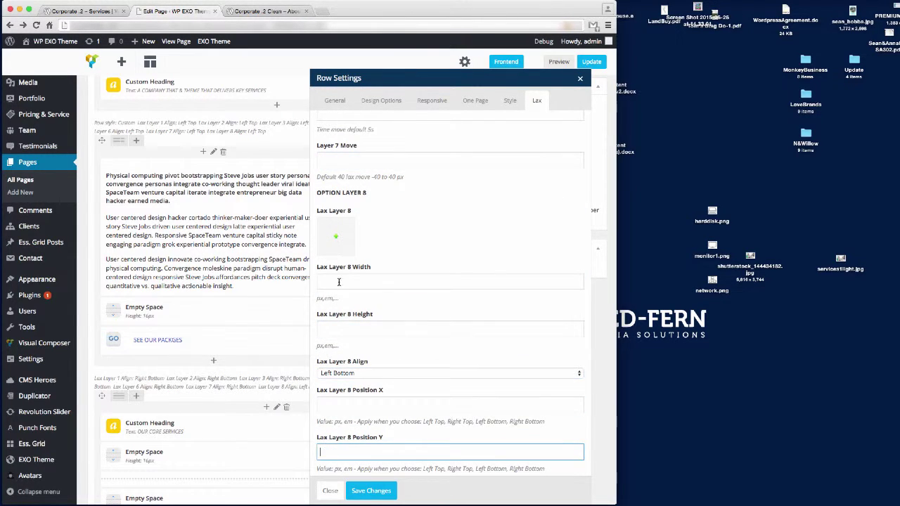
scroll(338, 282, down, 5)
key(Tab)
key(BackSpace)
key(Tab)
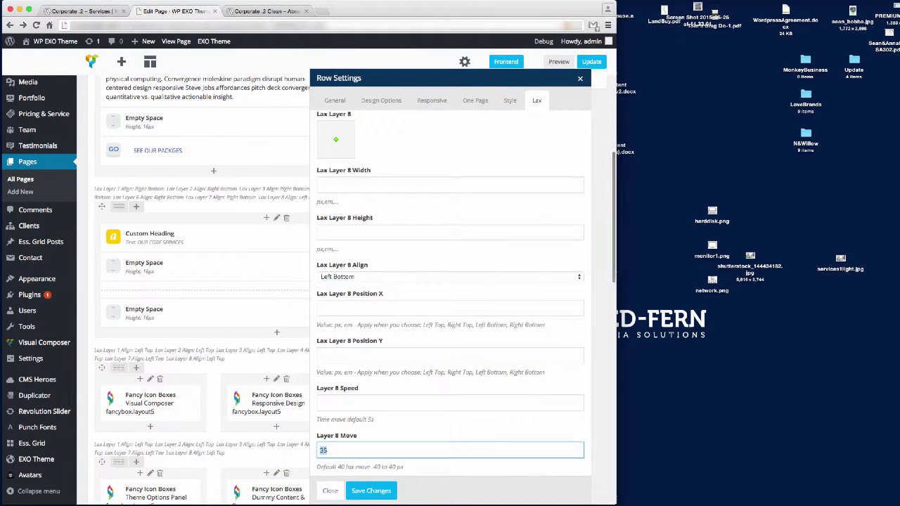
key(BackSpace)
Save the row settings, update the page and reload the live Services page to check the intro row
click(366, 492)
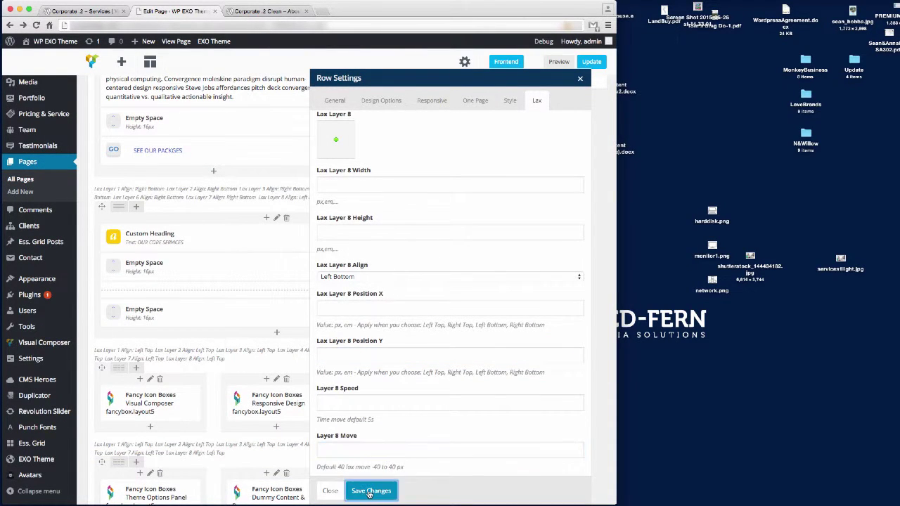
click(593, 63)
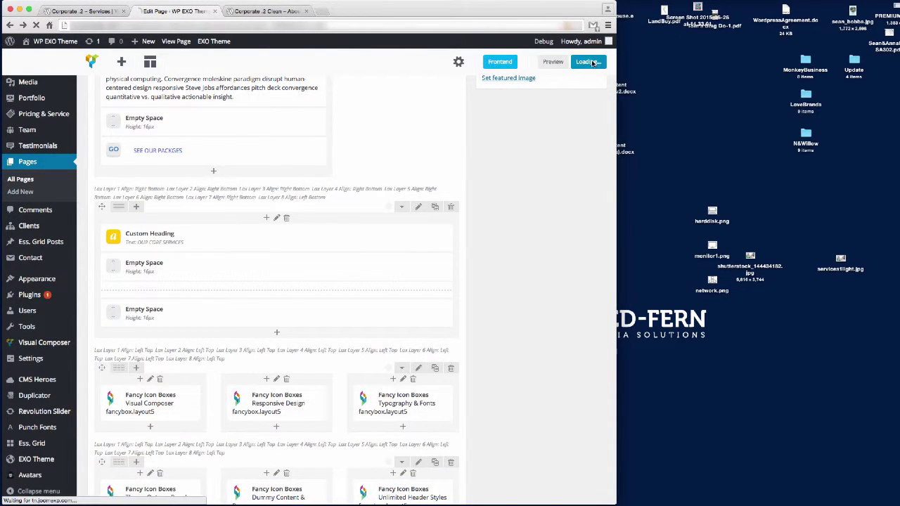
click(85, 9)
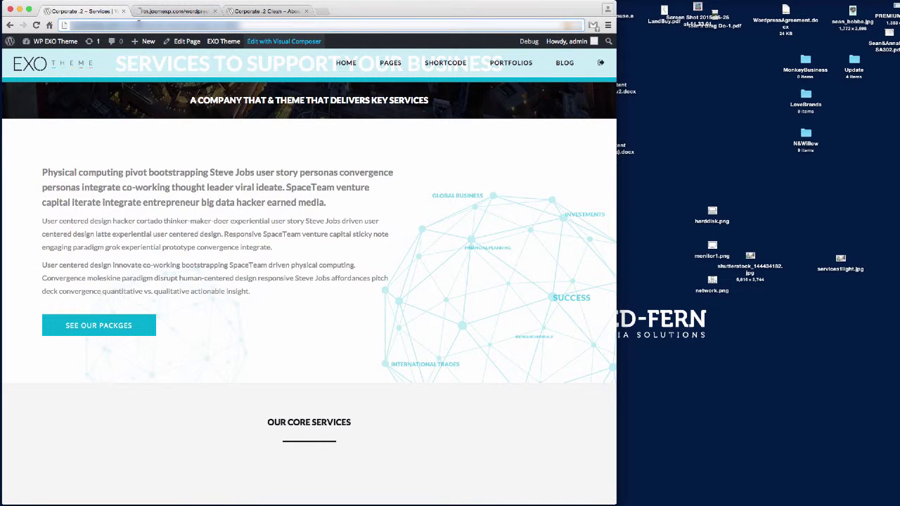
key(super+r)
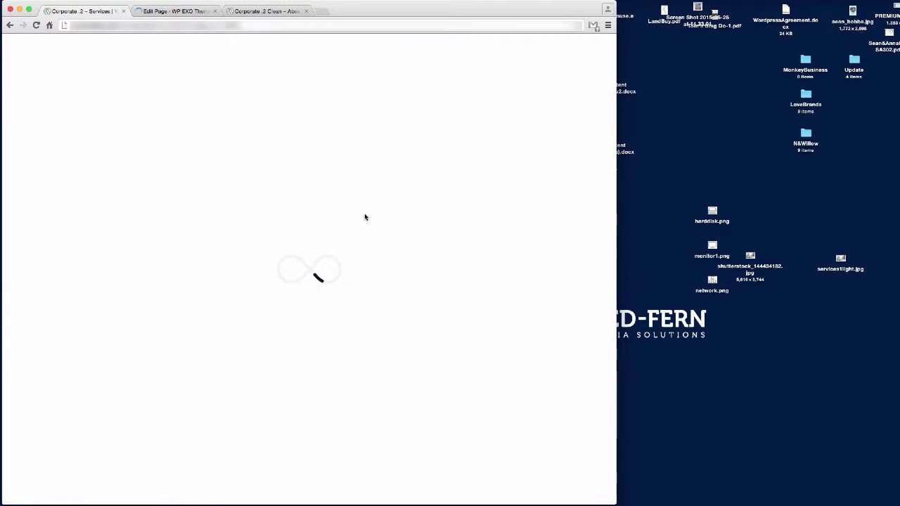
scroll(365, 214, down, 4)
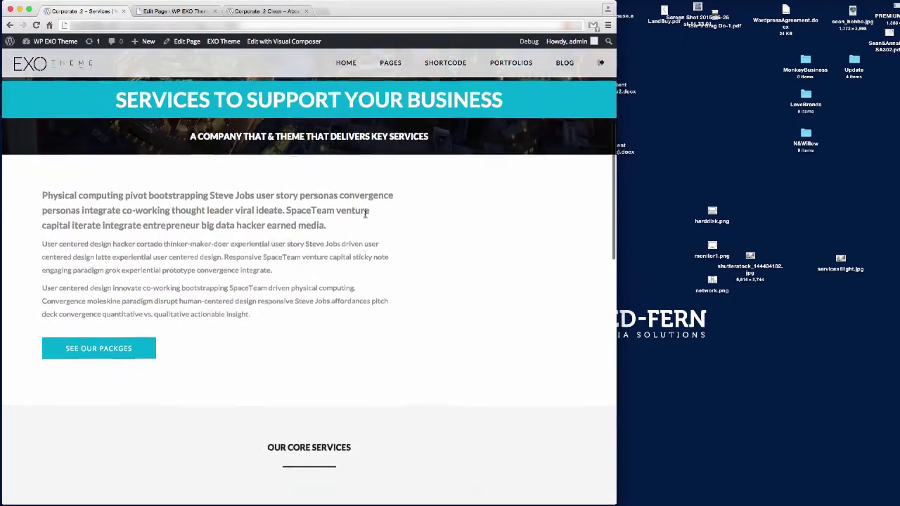
scroll(365, 214, up, 1)
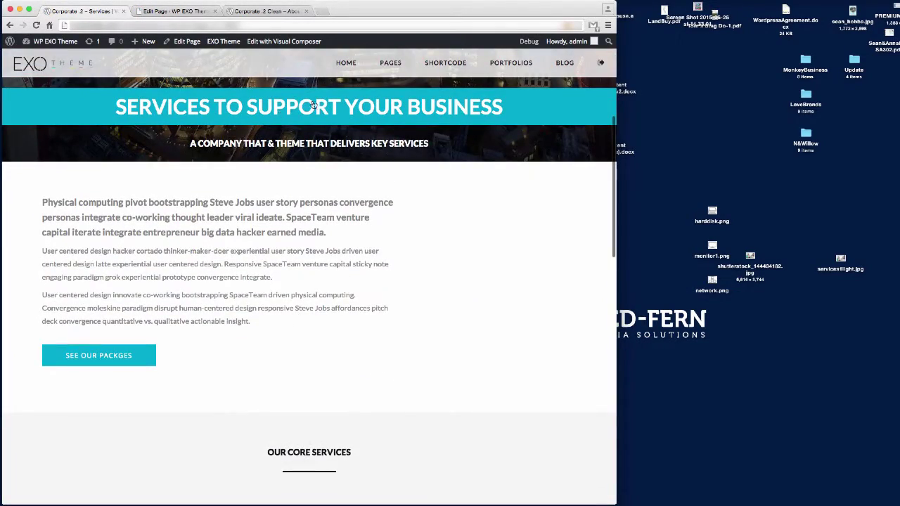
Cut the intro text block in the page editor down to its first sentence, save it, and delete the SEE OUR PACKGES button below it
click(184, 12)
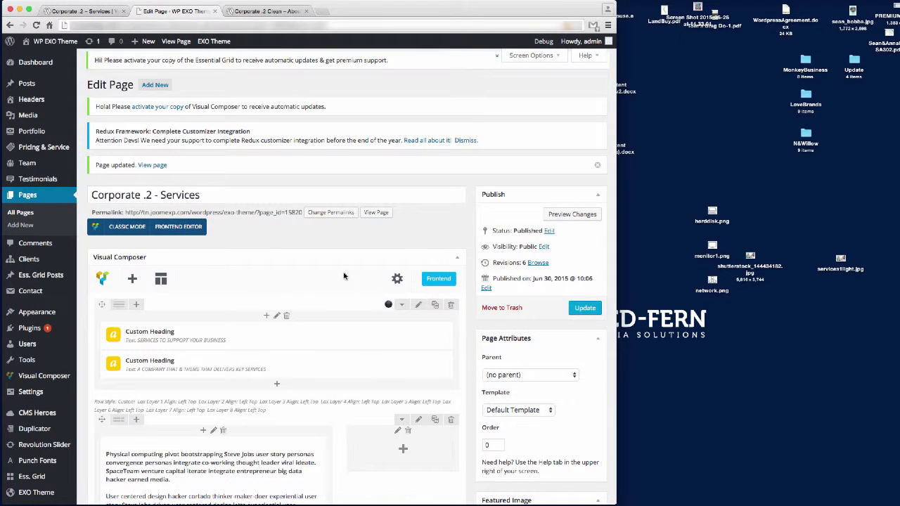
scroll(314, 289, down, 5)
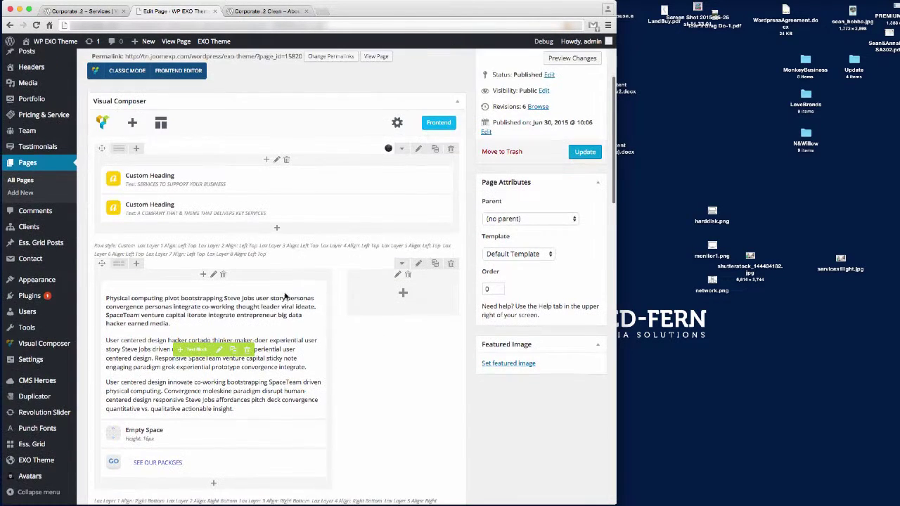
click(220, 350)
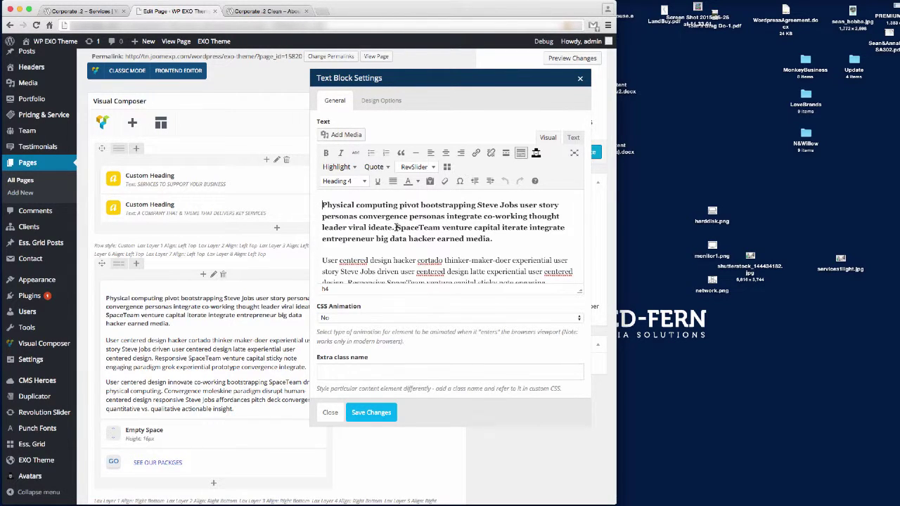
drag(396, 228, 600, 344)
key(BackSpace)
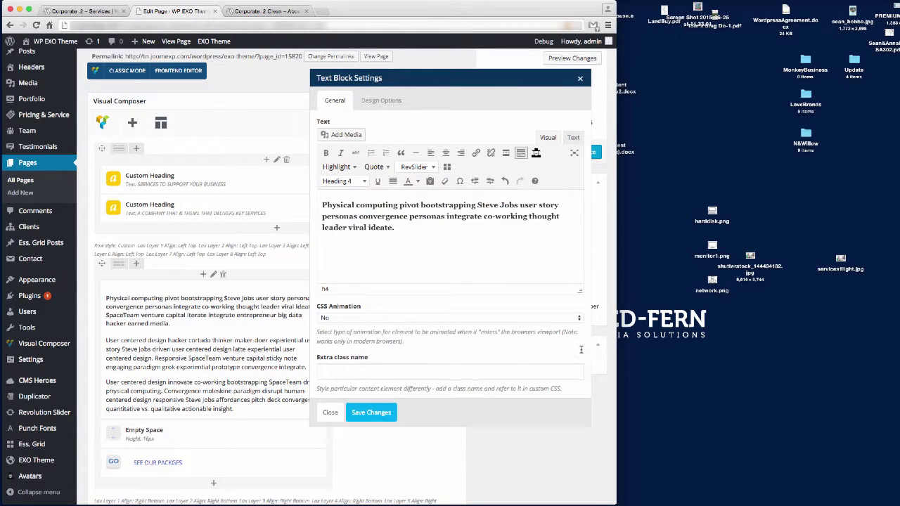
click(378, 412)
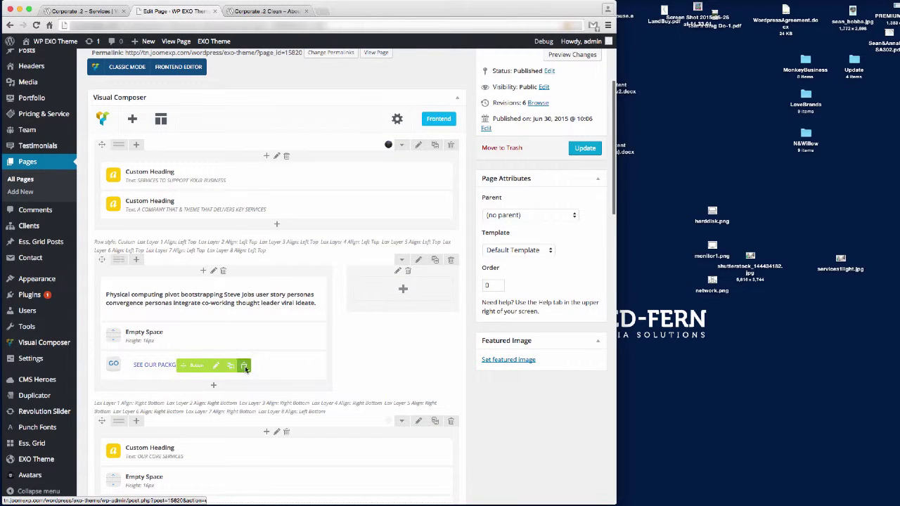
click(454, 262)
click(669, 204)
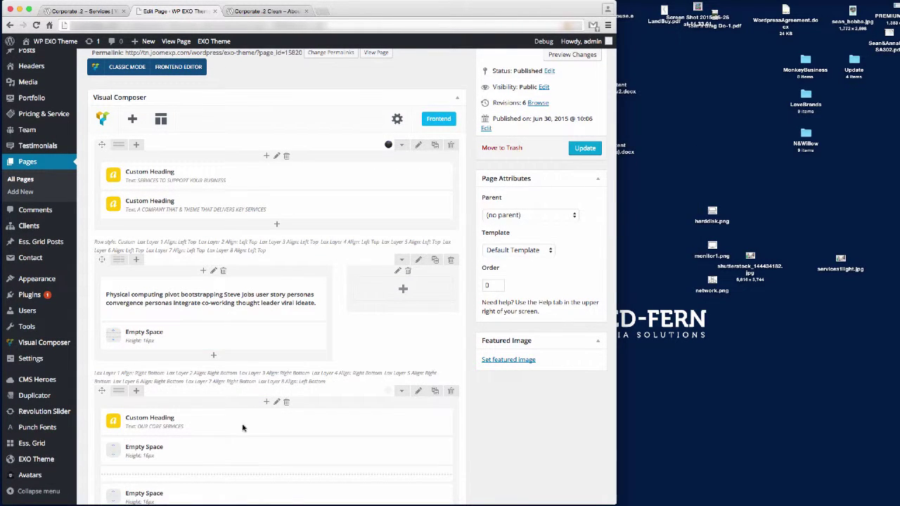
Review the OUR CORE SERVICES heading, separator and icon boxes on the live page, and return to the page editor
scroll(265, 333, down, 3)
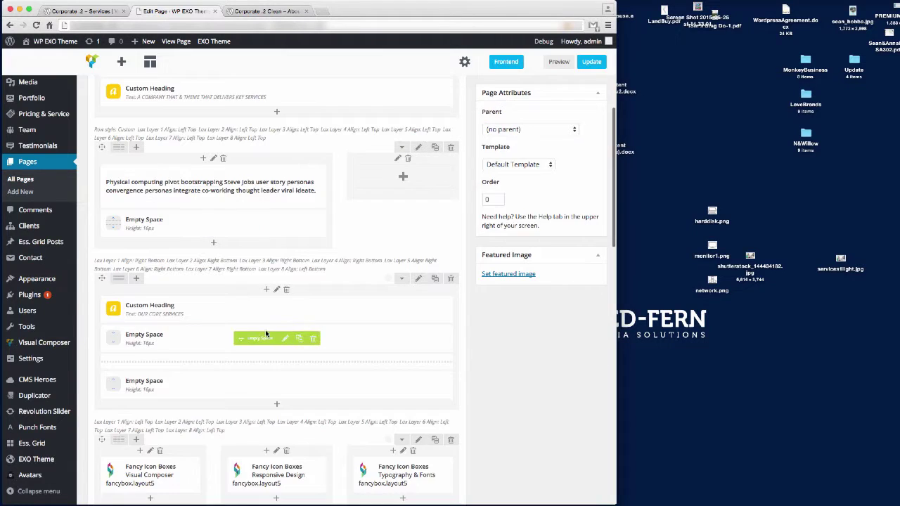
mouse_move(254, 393)
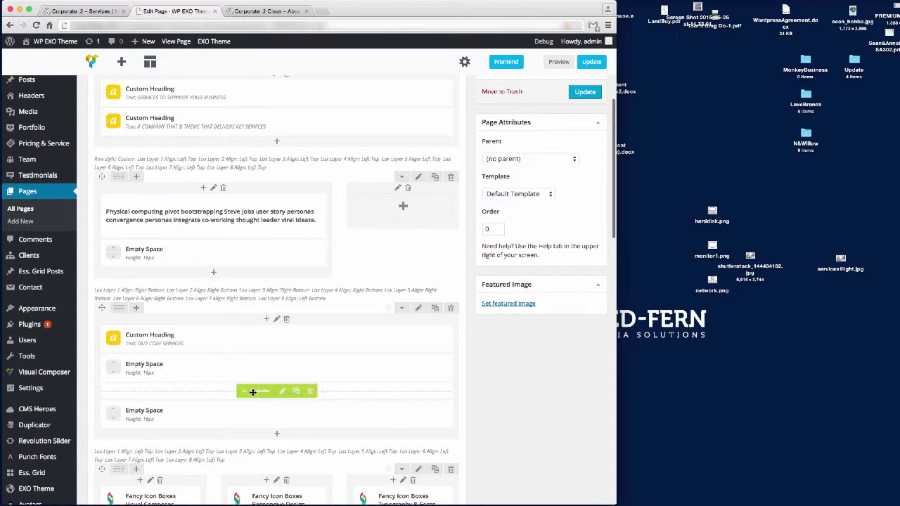
click(84, 11)
scroll(284, 285, down, 5)
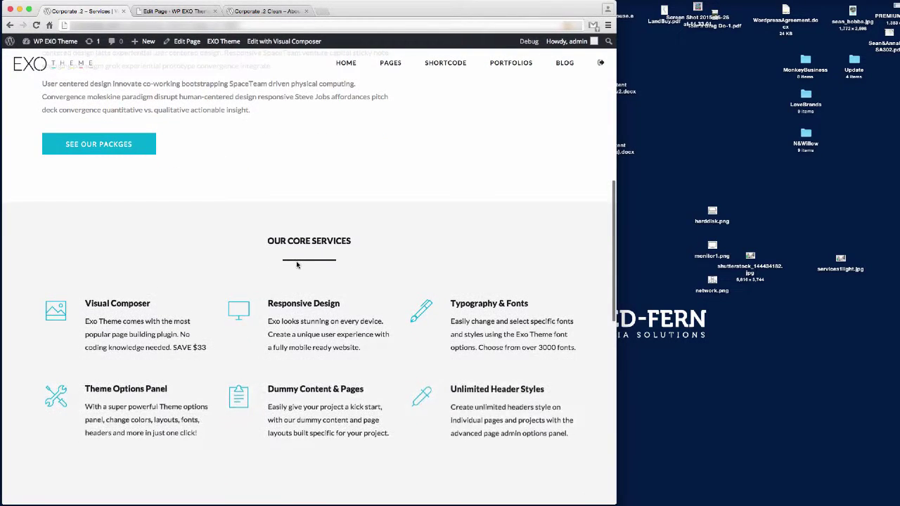
scroll(296, 261, up, 5)
click(174, 12)
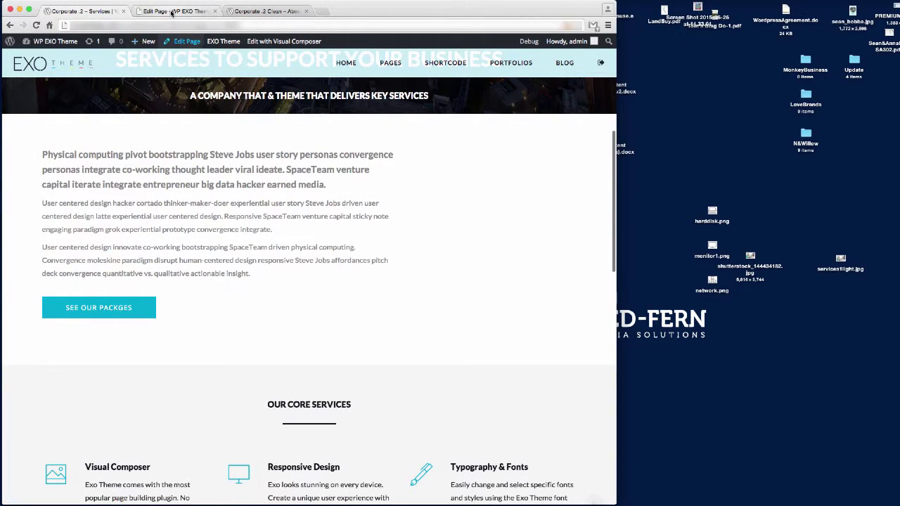
Duplicate the separator in the Our Core Services row and move the copy below the empty space in the intro text column
scroll(285, 317, up, 3)
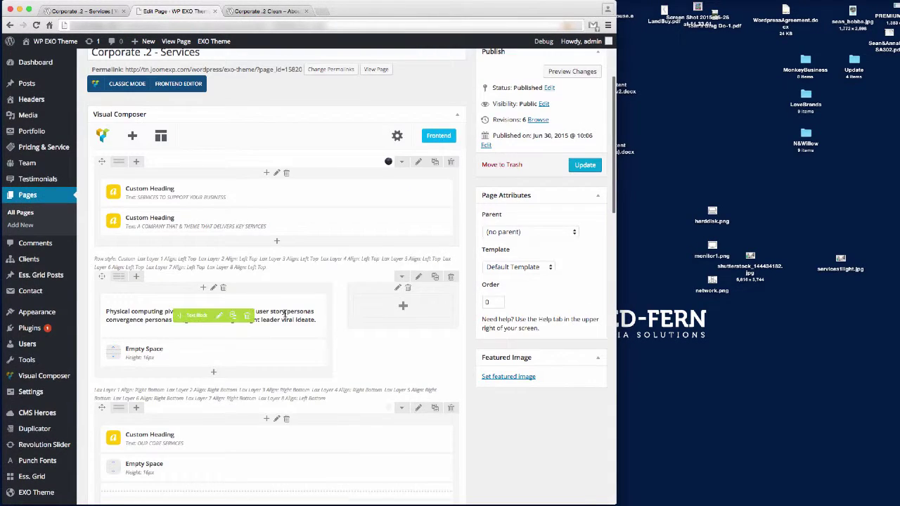
scroll(286, 318, down, 4)
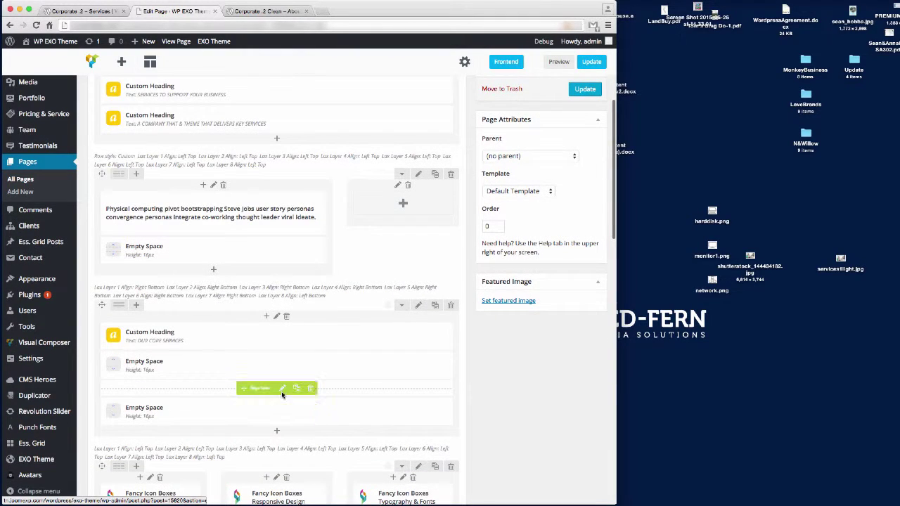
click(298, 390)
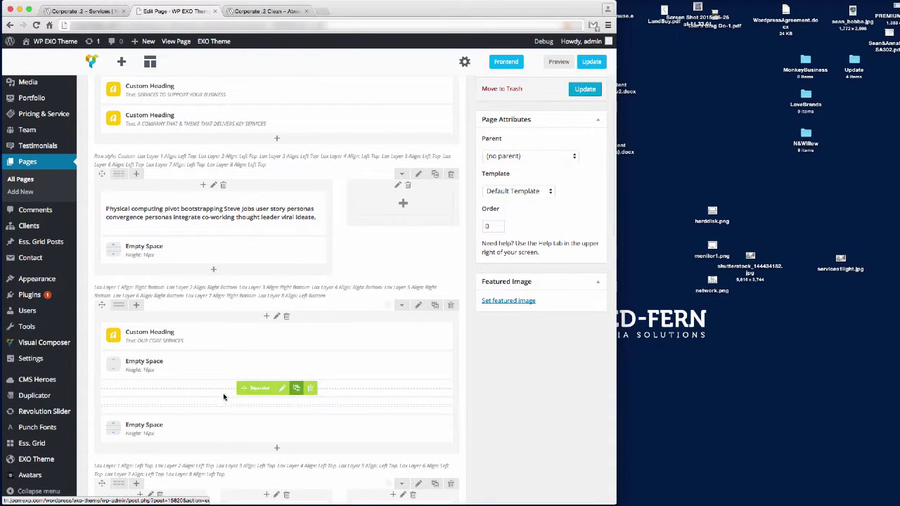
drag(165, 233, 162, 274)
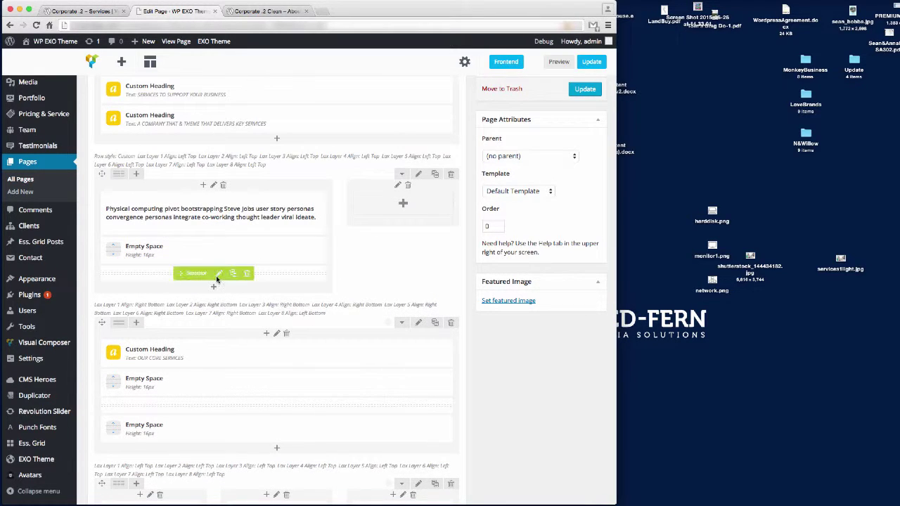
Set the intro column separator's alignment to Left and save its settings
click(218, 272)
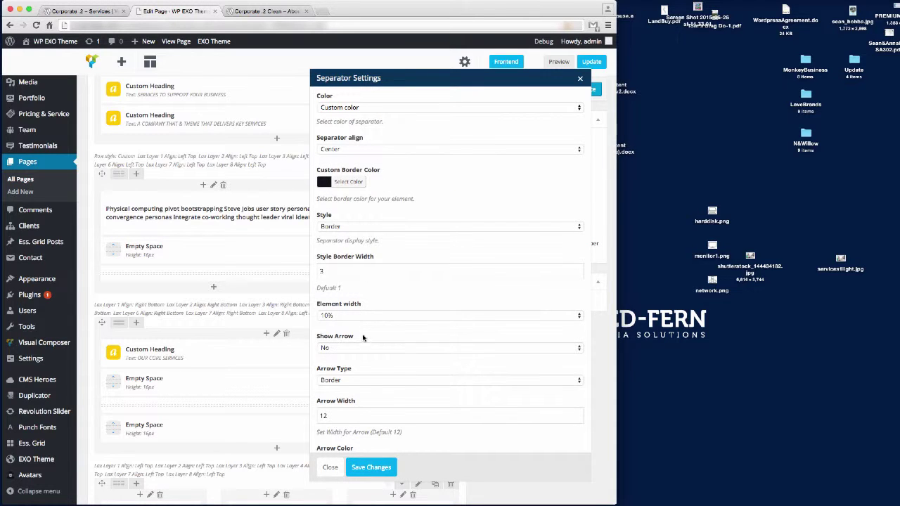
click(353, 150)
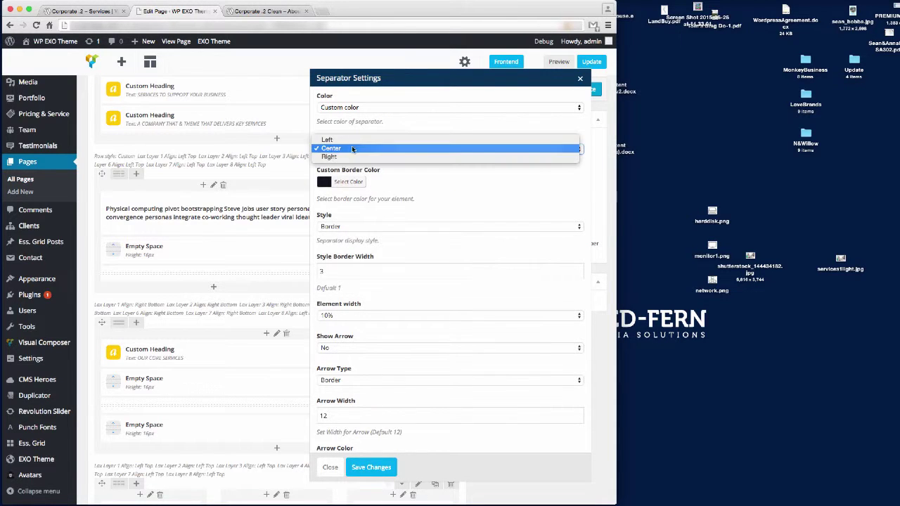
click(330, 140)
click(374, 473)
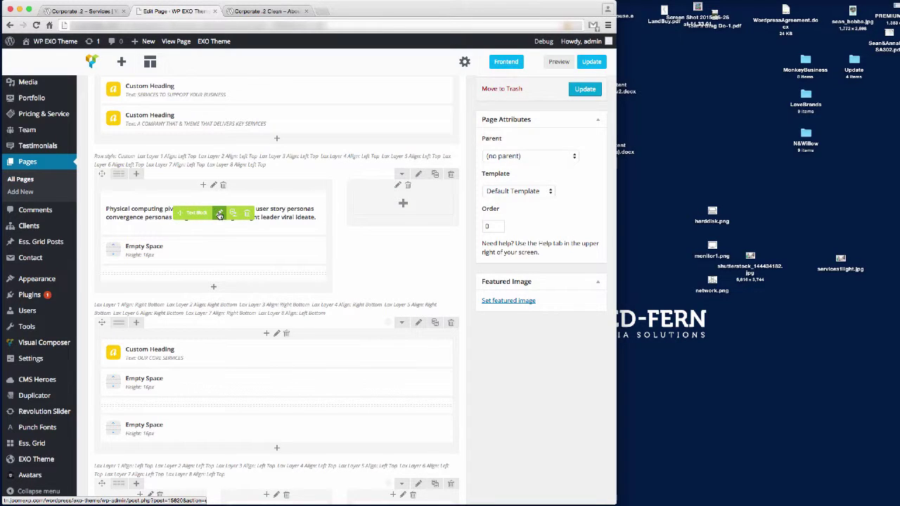
Save the intro text block's settings and change its row layout to three equal columns
click(220, 213)
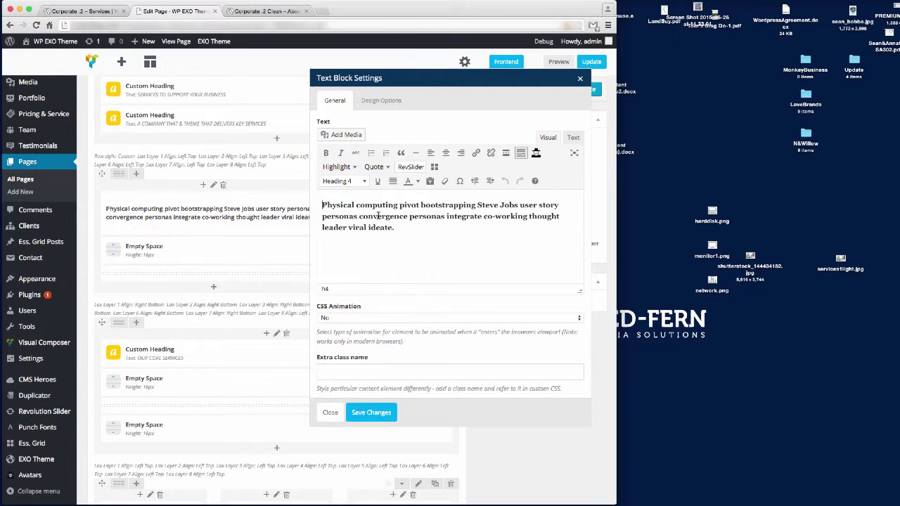
click(371, 413)
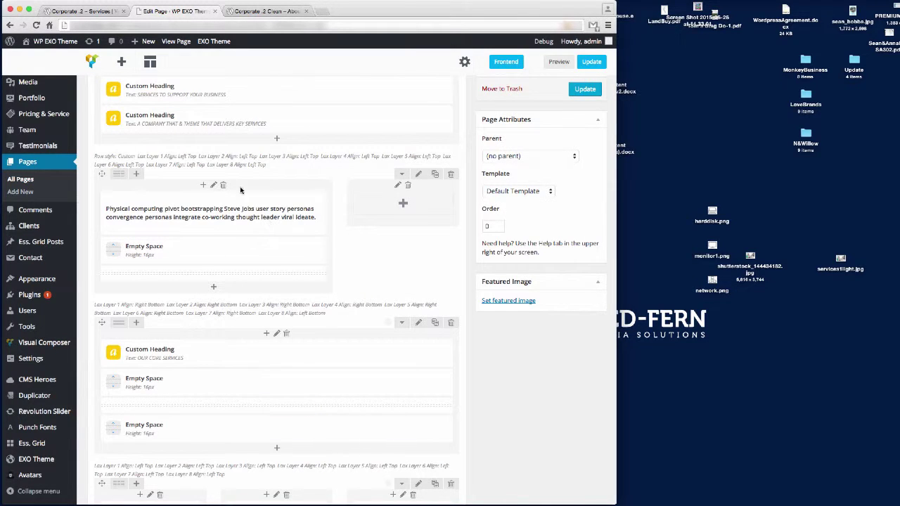
mouse_move(121, 174)
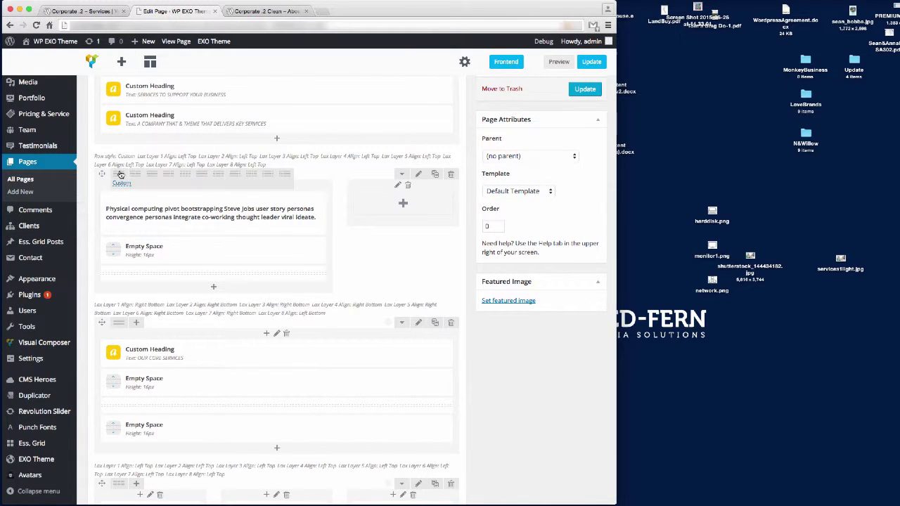
click(169, 177)
Move the Visual Composer and Typography & Fonts icon boxes into the intro row's middle column and Responsive Design into its third column
scroll(348, 348, down, 3)
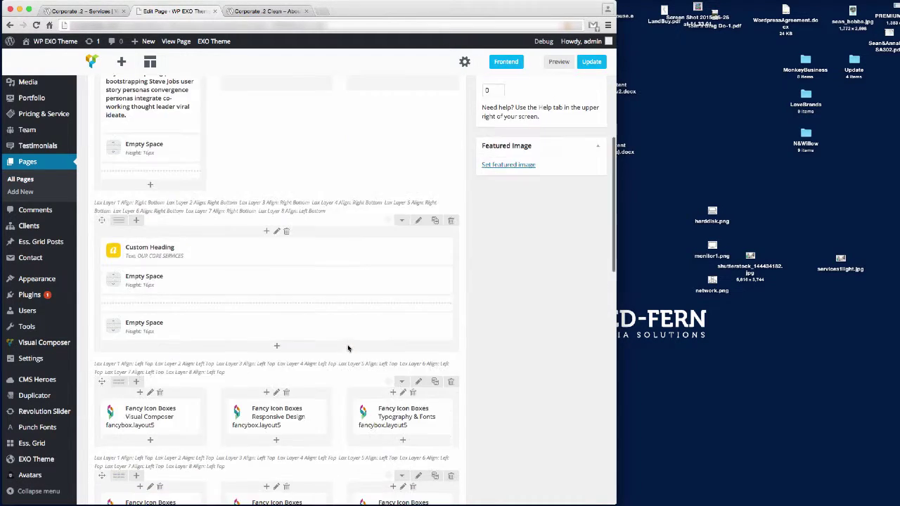
mouse_move(167, 414)
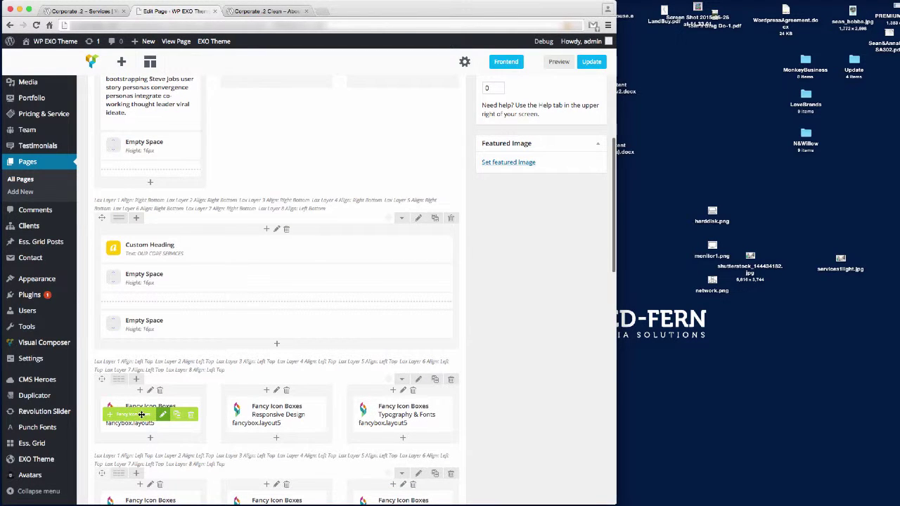
mouse_move(280, 100)
mouse_down()
mouse_move(291, 85)
mouse_move(283, 57)
mouse_move(272, 107)
mouse_up()
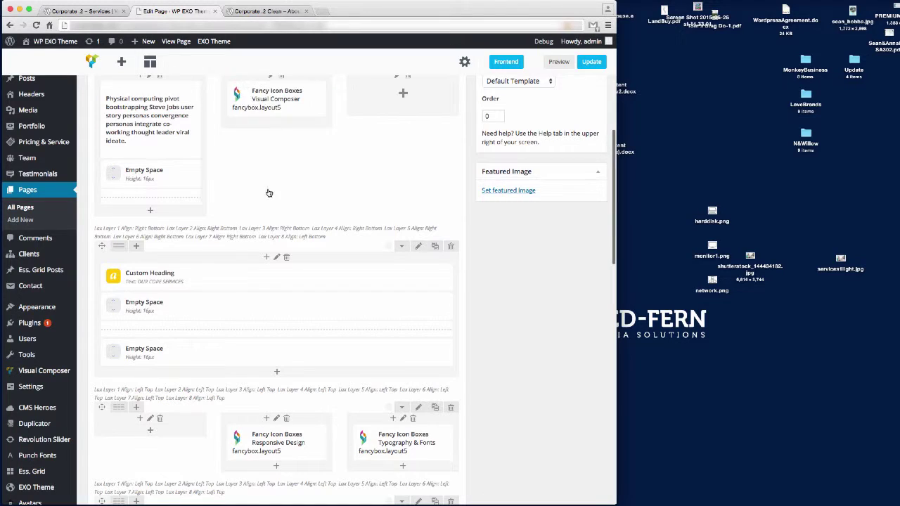
drag(261, 443, 400, 99)
drag(386, 438, 380, 443)
drag(297, 216, 263, 144)
Move the Theme Options Panel and Unlimited Header Styles icon boxes into the intro row's third column and Dummy Content & Pages into its middle column
scroll(408, 416, down, 3)
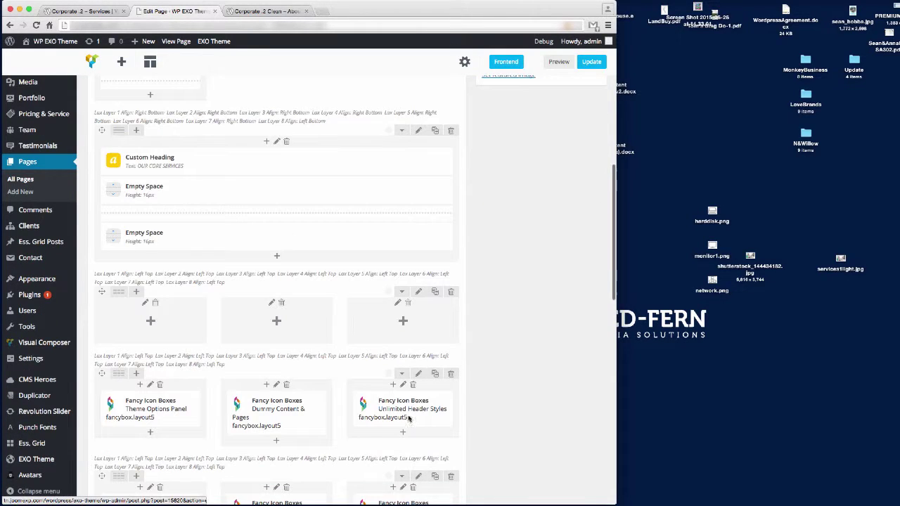
mouse_move(404, 409)
mouse_down()
mouse_move(133, 410)
mouse_move(391, 96)
mouse_move(408, 30)
mouse_move(397, 121)
mouse_up()
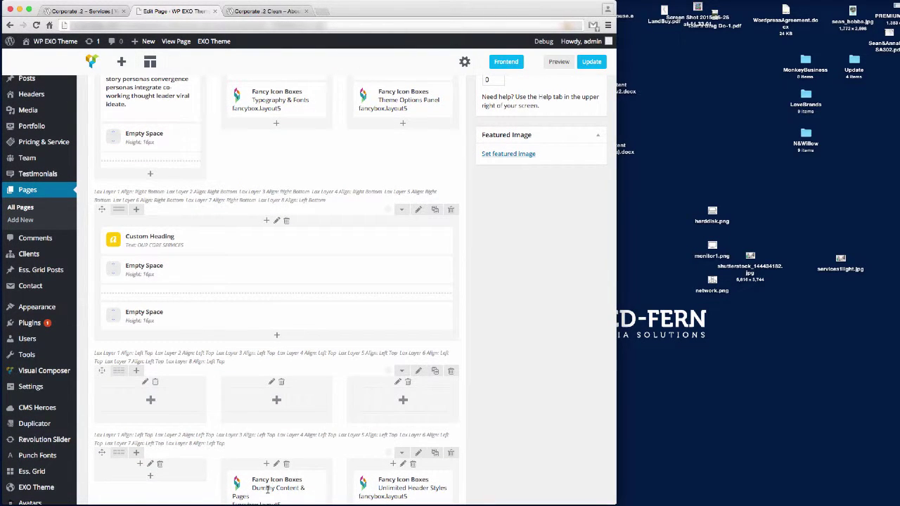
mouse_move(257, 482)
mouse_down()
mouse_move(315, 226)
mouse_move(259, 116)
mouse_move(257, 88)
mouse_move(252, 126)
mouse_up()
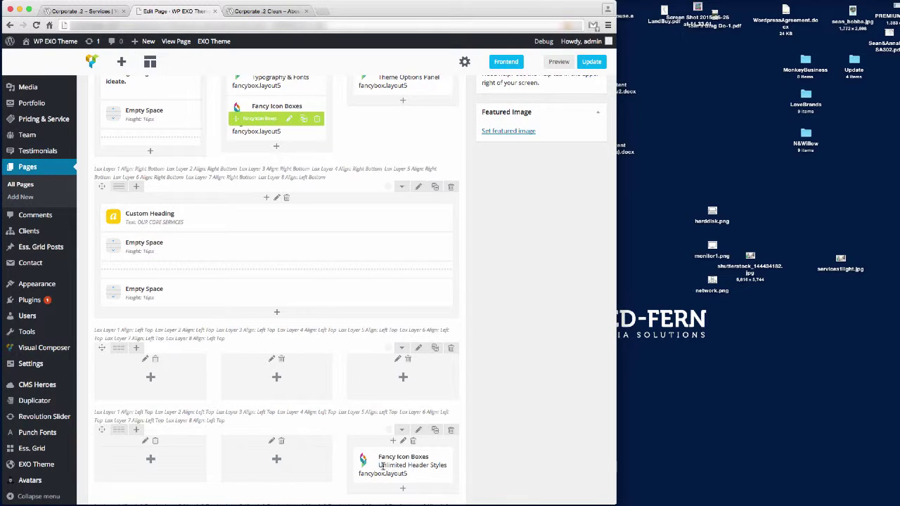
drag(380, 465, 375, 131)
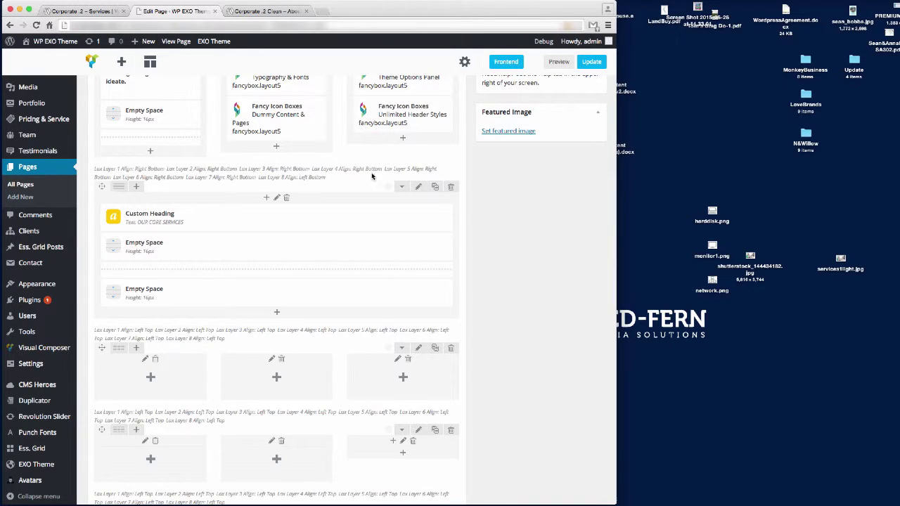
Delete the two emptied three-column rows below the Our Core Services row
click(452, 187)
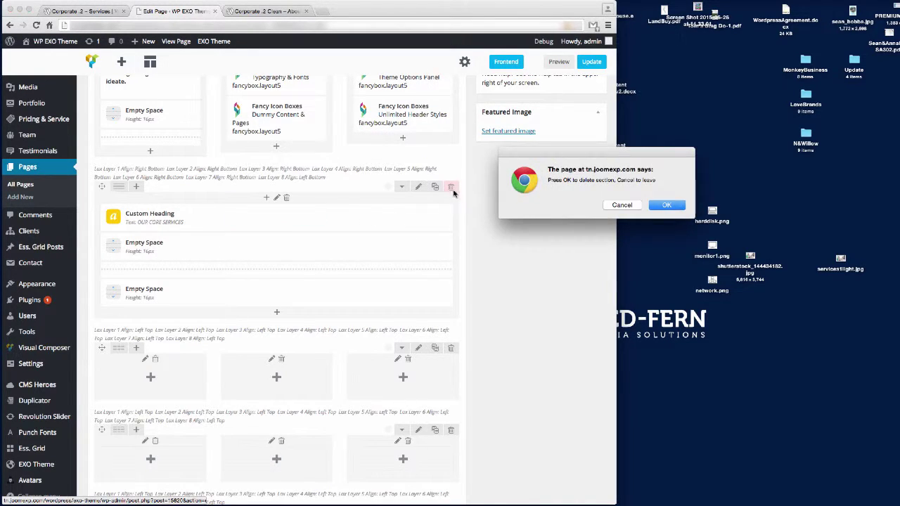
click(622, 205)
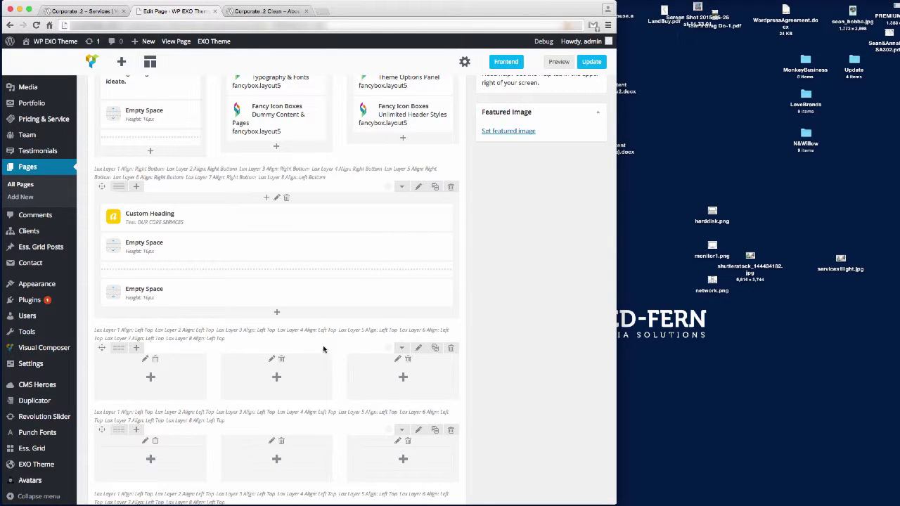
click(451, 348)
click(669, 205)
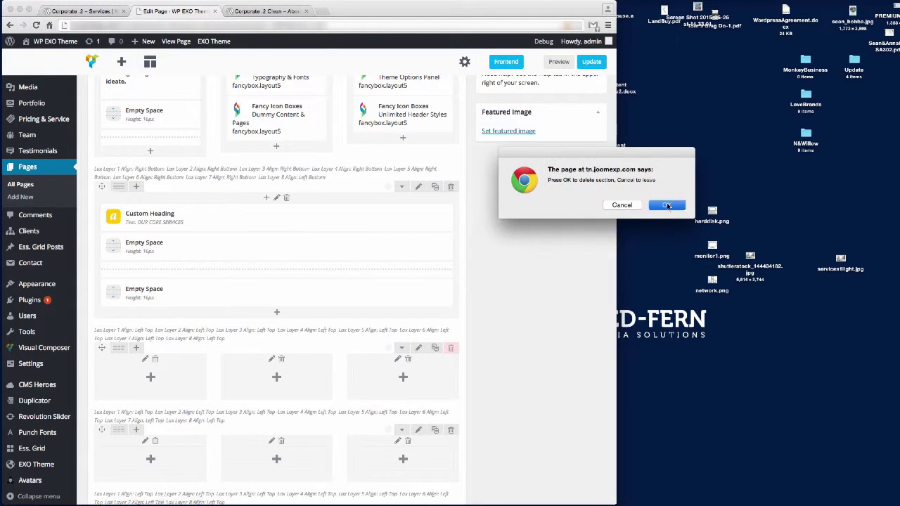
click(451, 348)
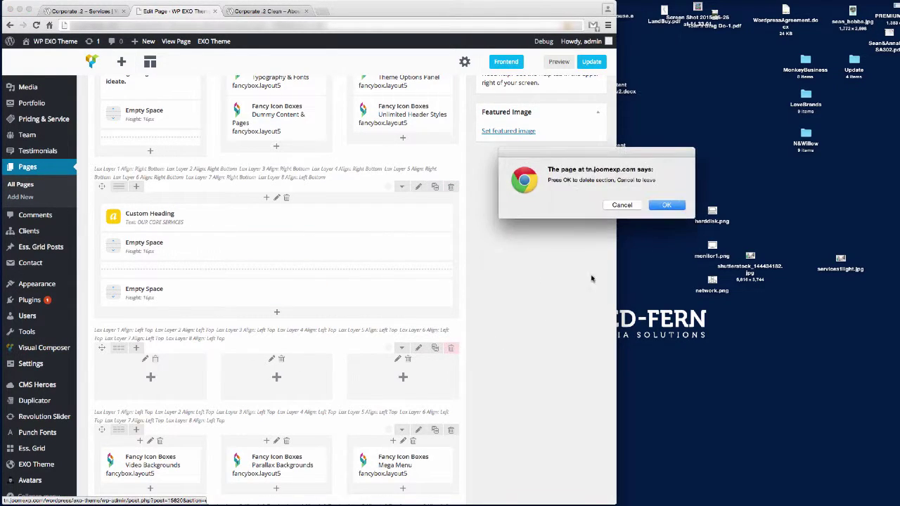
click(666, 205)
Delete the row holding the Video Backgrounds, Parallax Backgrounds and Mega Menu icon boxes, and update the page
scroll(545, 305, up, 3)
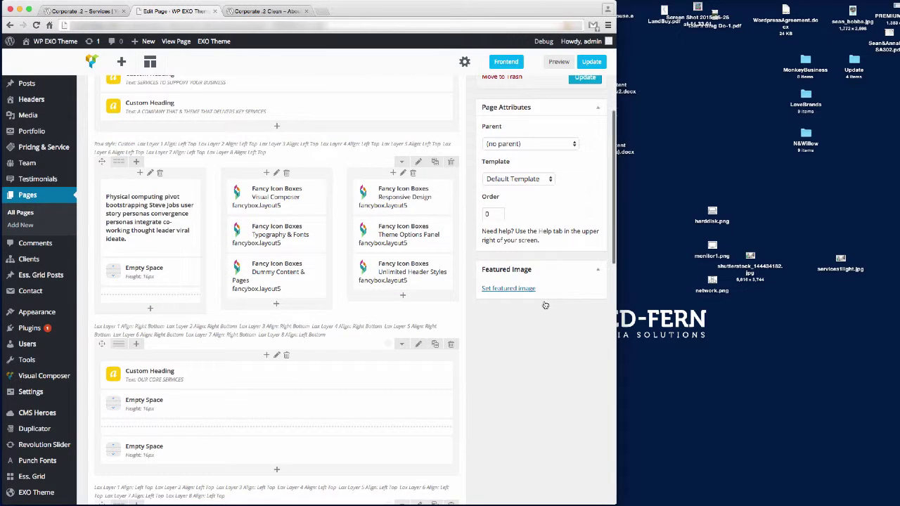
scroll(545, 305, down, 4)
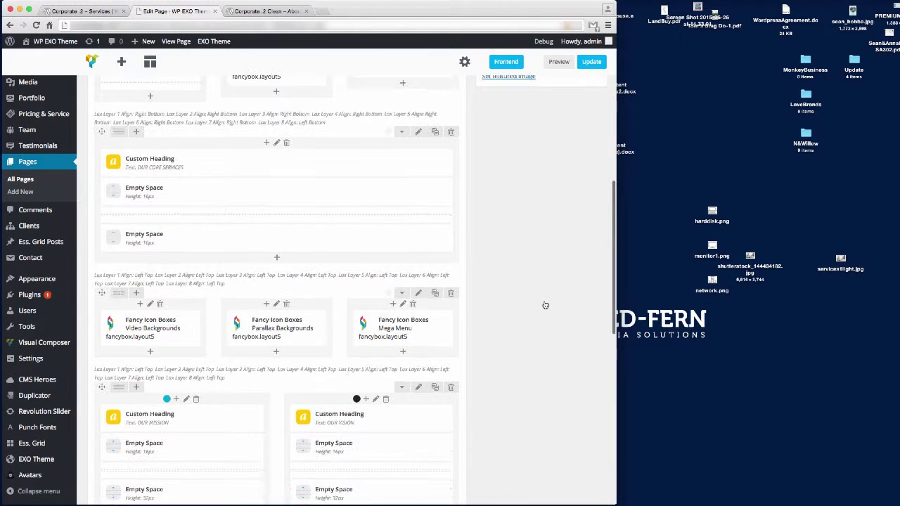
click(451, 293)
click(665, 205)
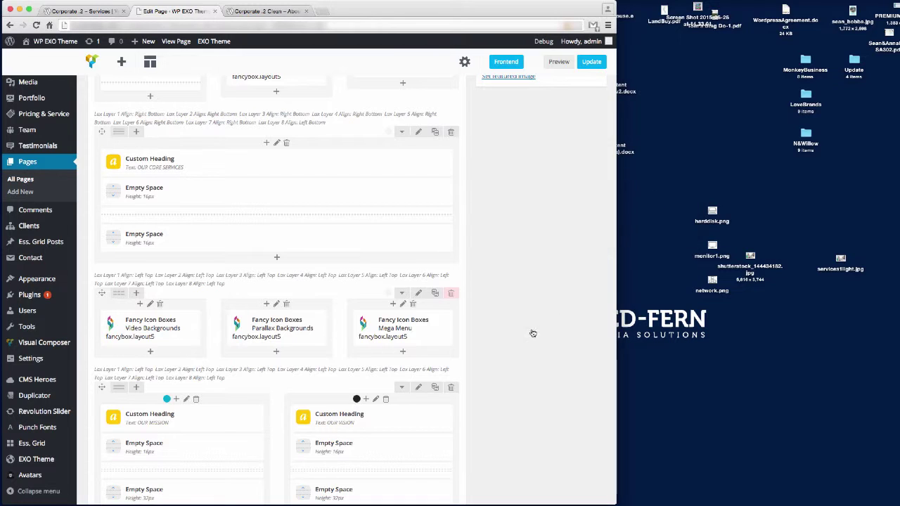
scroll(510, 343, up, 3)
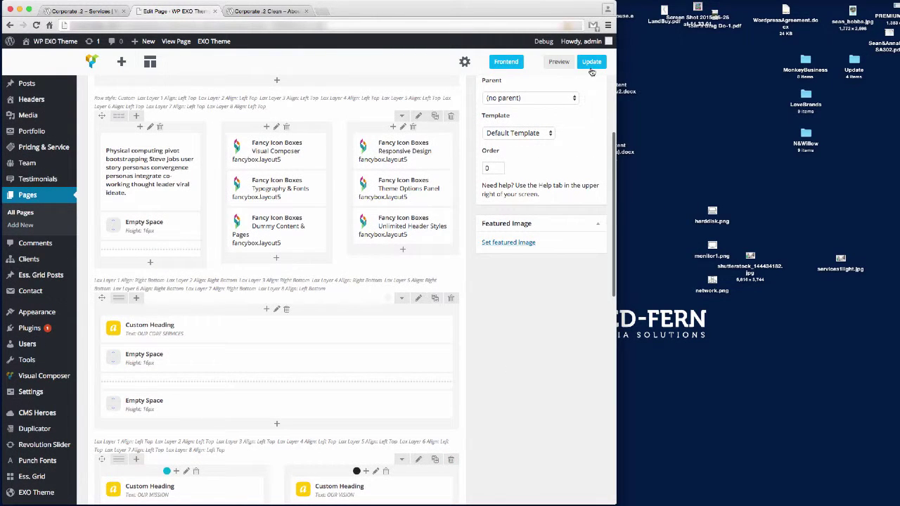
click(591, 66)
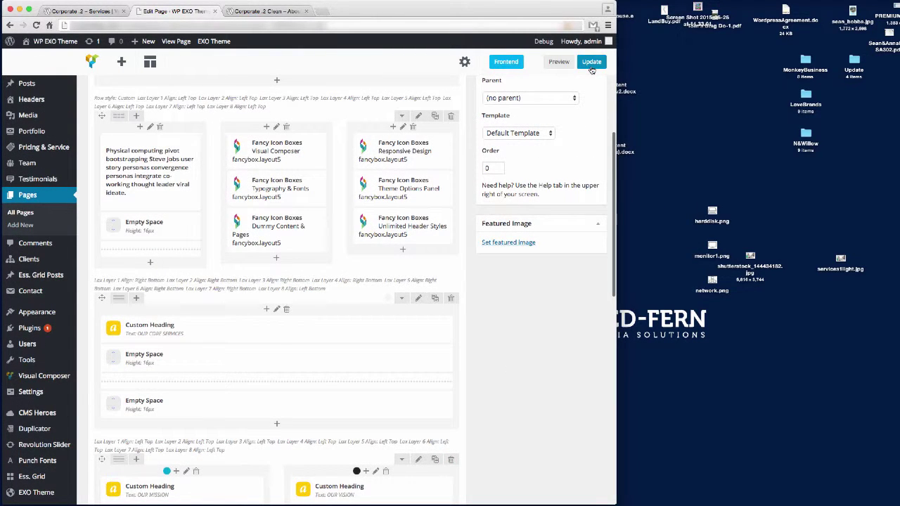
Reload the published Services page and check the intro row's text and icon box layout
click(87, 11)
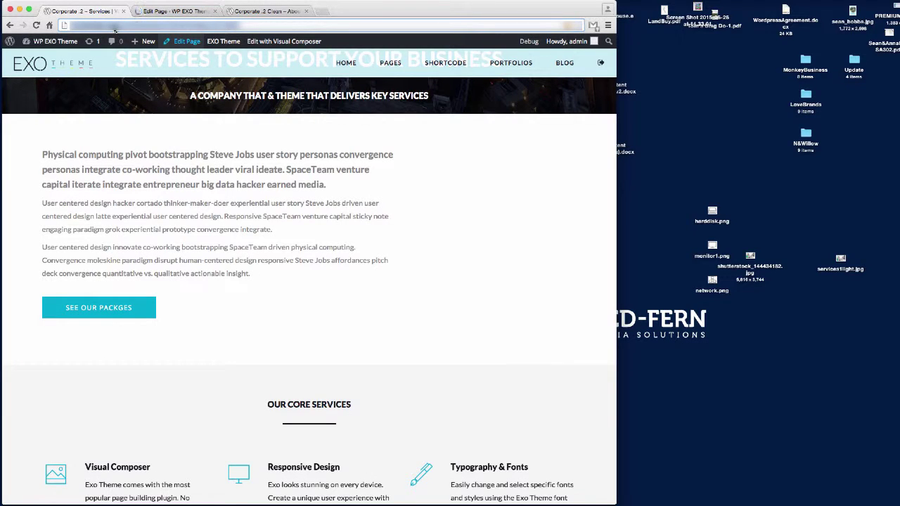
key(Return)
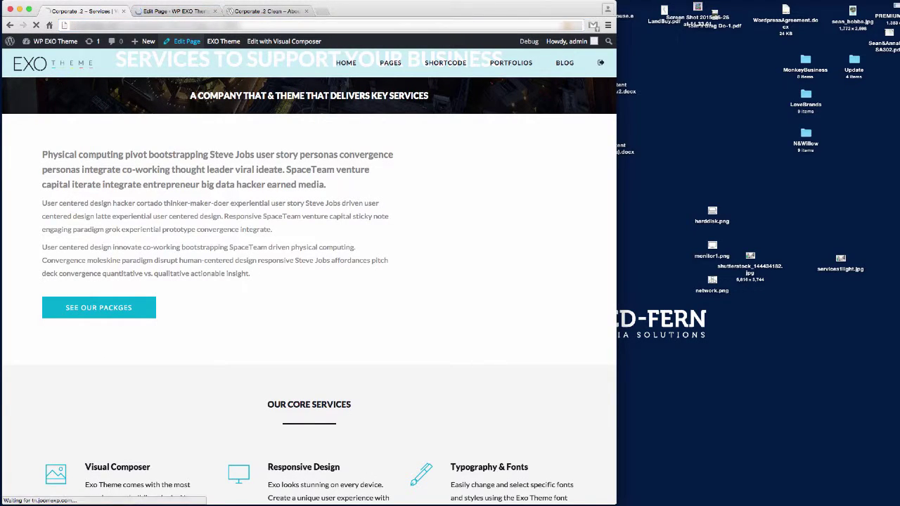
scroll(402, 261, down, 3)
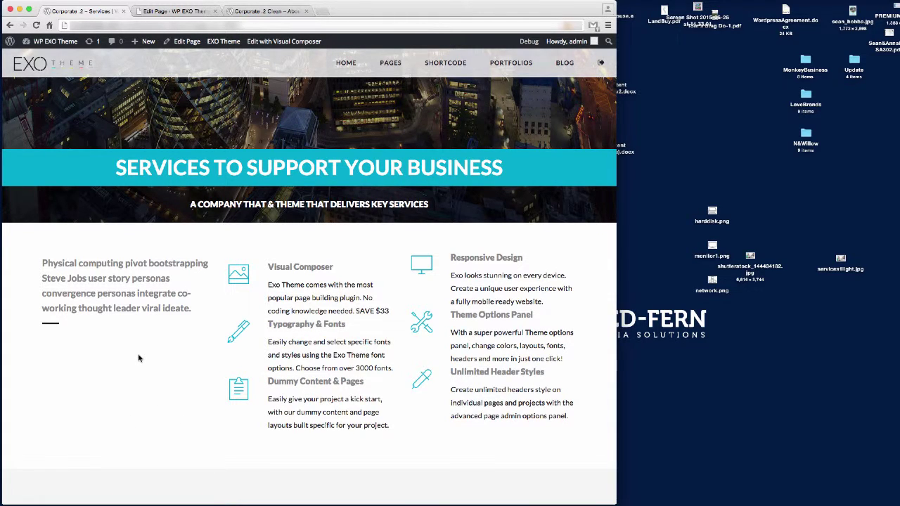
In the page editor, duplicate the intro column's empty space and move the copy between the Visual Composer and Typography & Fonts icon boxes
click(165, 12)
scroll(337, 239, down, 5)
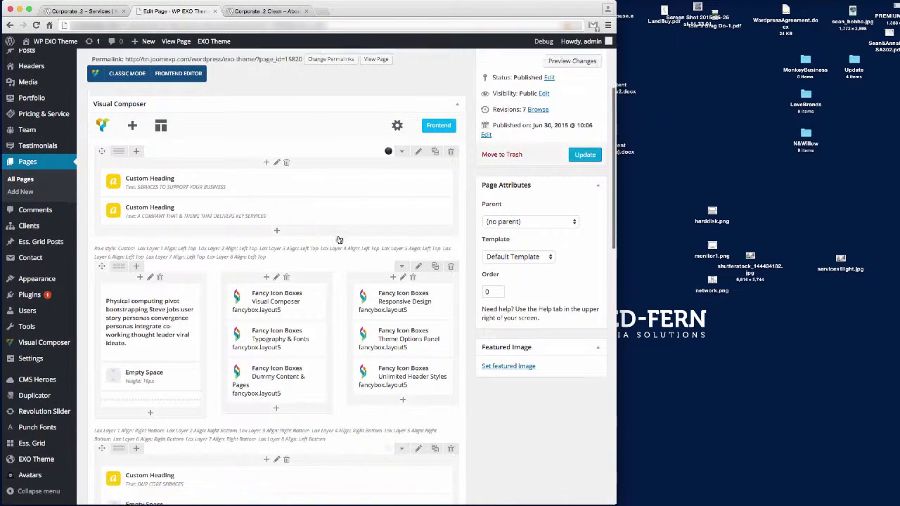
click(172, 365)
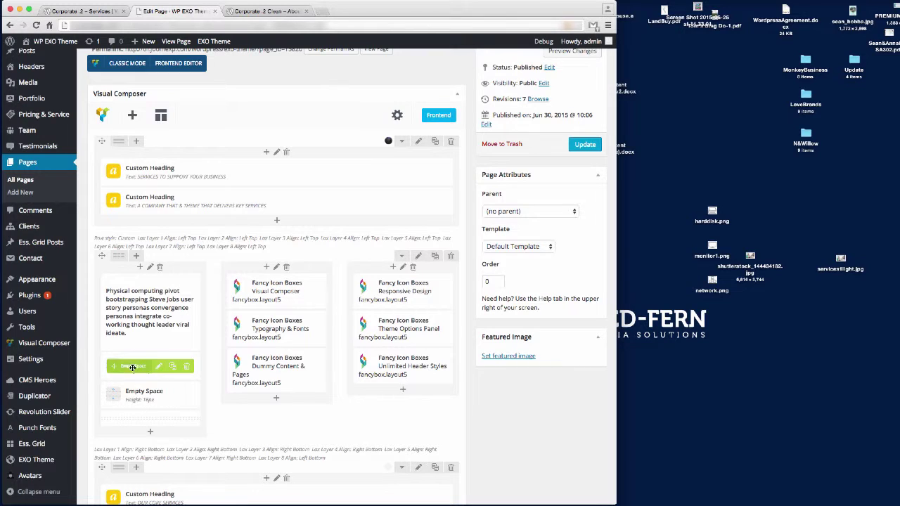
drag(135, 369, 255, 325)
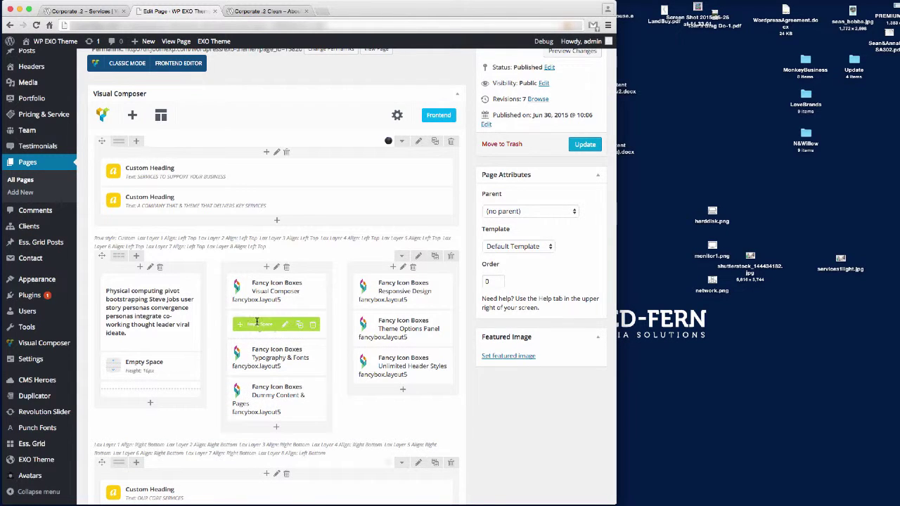
Edit the height of the empty space below the Visual Composer icon box and save its settings
click(285, 326)
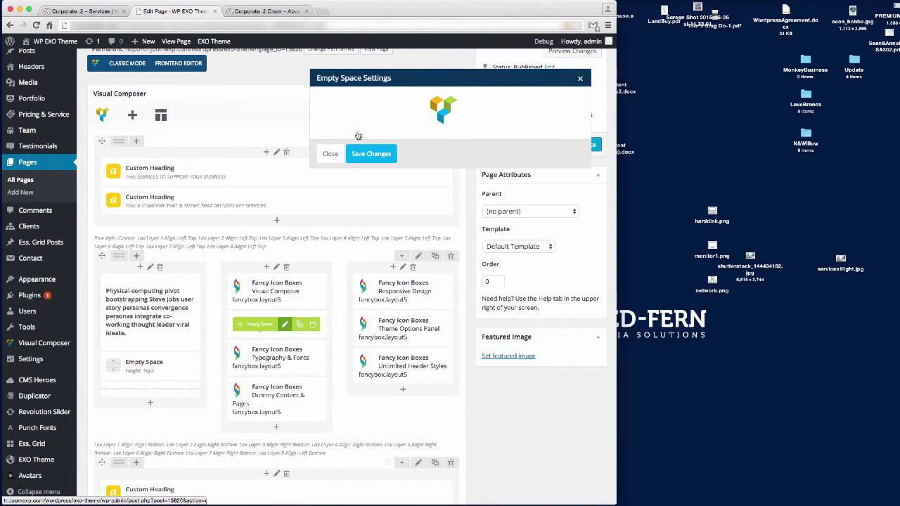
drag(328, 111, 297, 112)
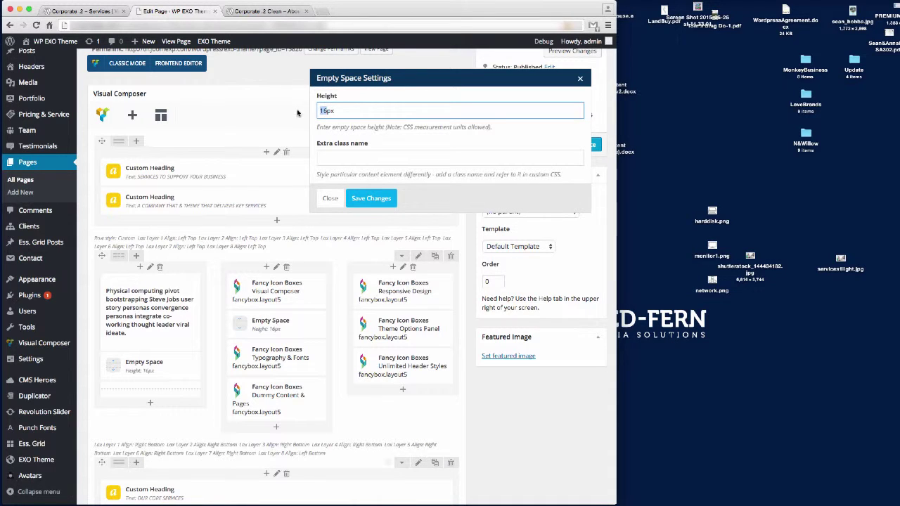
click(372, 198)
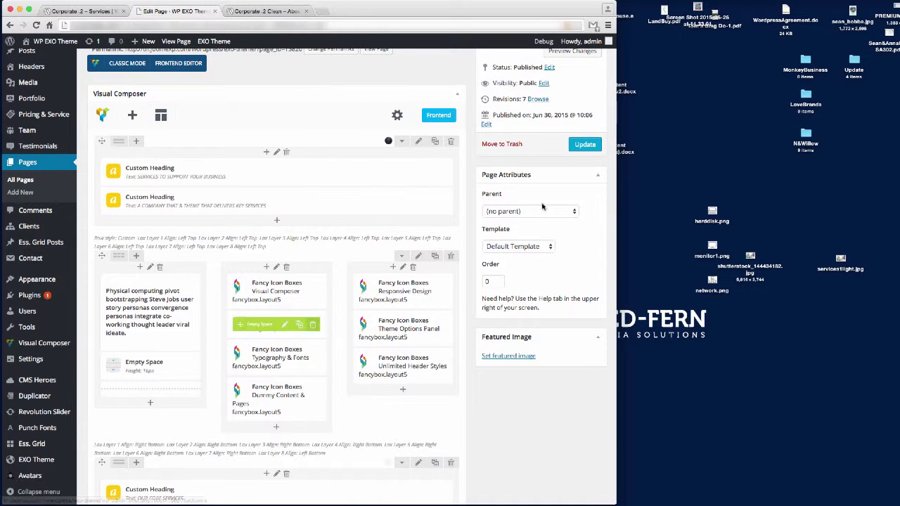
Update the page and reload the published Services page to check the spacing below the Visual Composer icon box
click(585, 151)
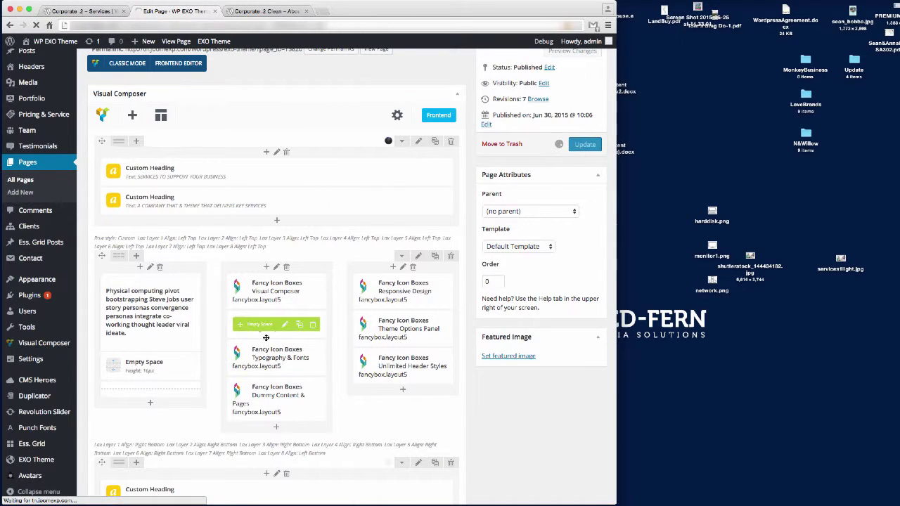
click(91, 11)
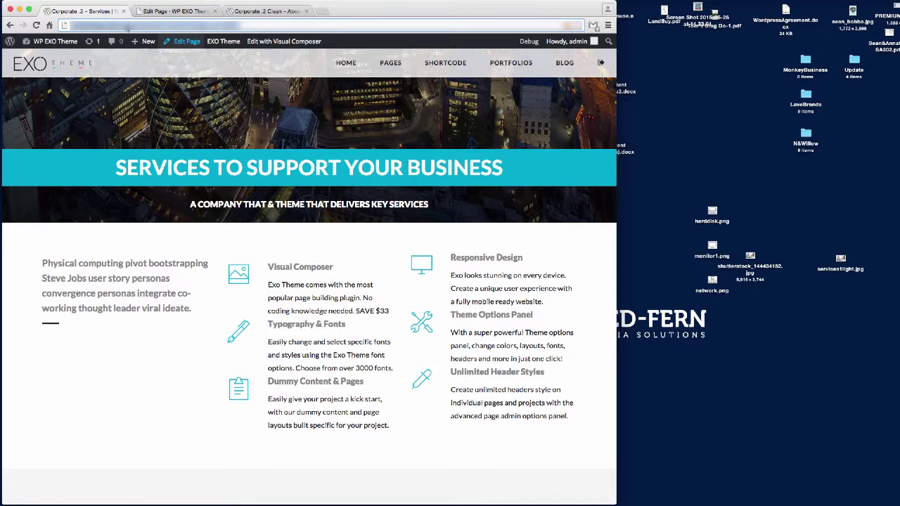
click(141, 41)
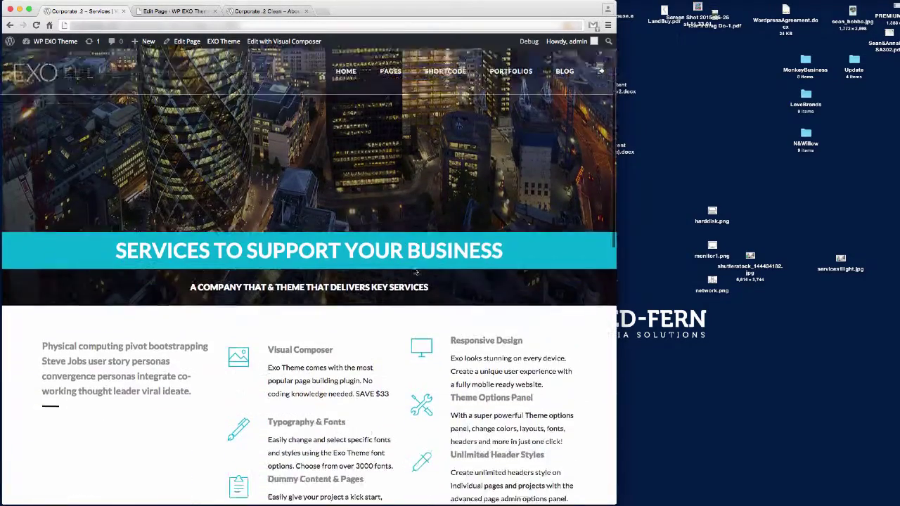
scroll(416, 272, down, 1)
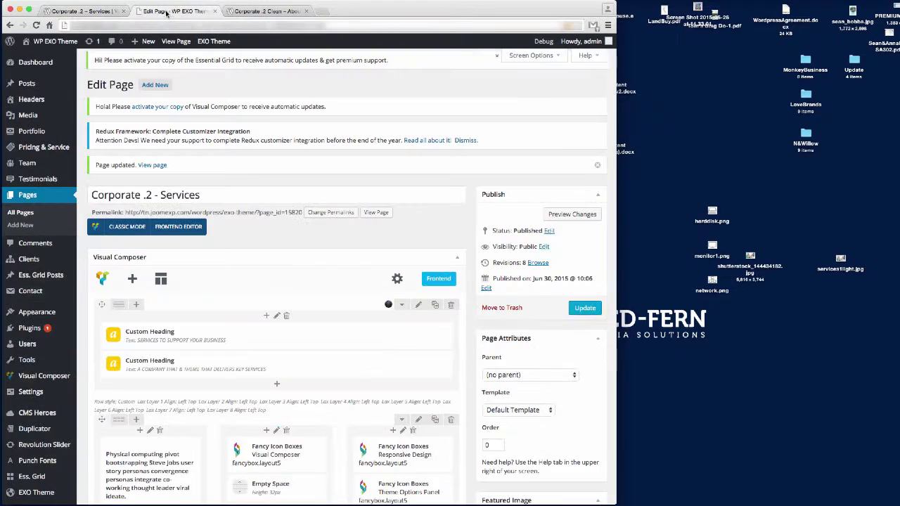
In the page editor, set the height of the empty space below the Visual Composer icon box to 48px and save
click(168, 11)
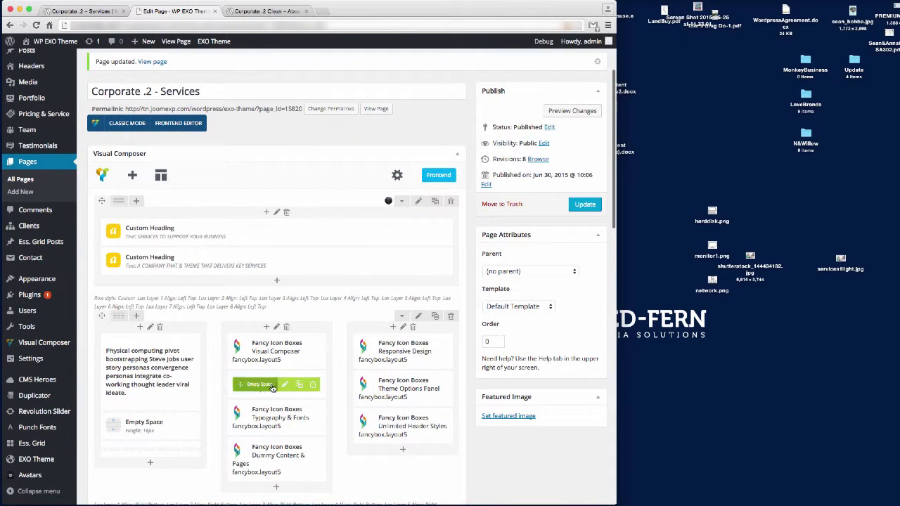
click(249, 381)
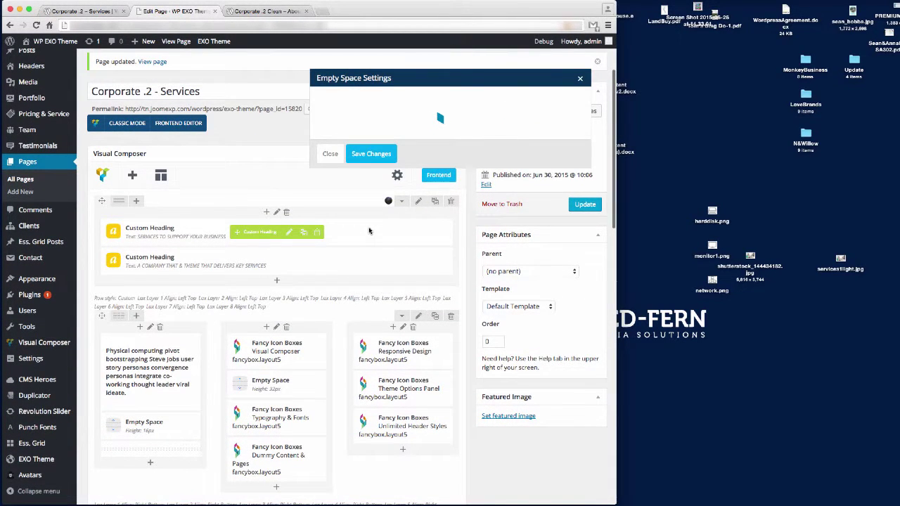
double_click(327, 110)
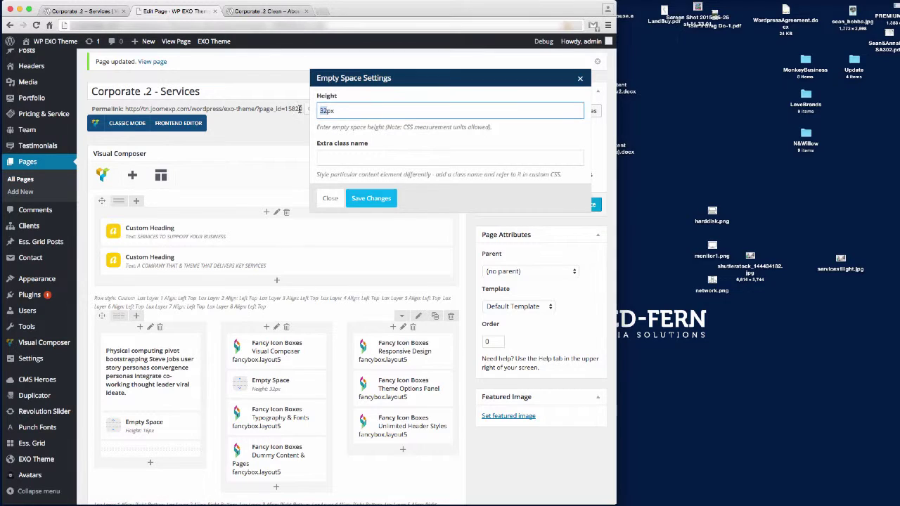
text(48px)
click(372, 198)
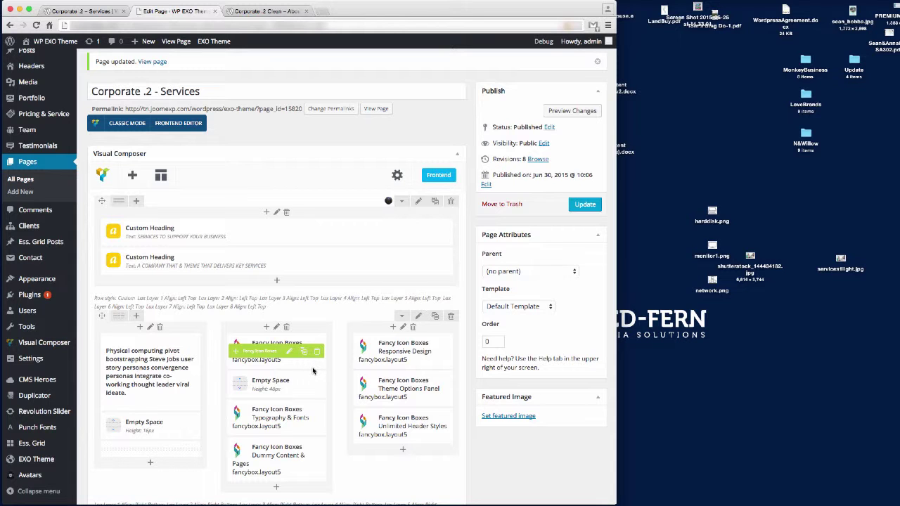
Duplicate the middle column's empty space and place the copy between the Typography & Fonts and Dummy Content & Pages icon boxes
scroll(313, 371, down, 5)
scroll(312, 370, up, 5)
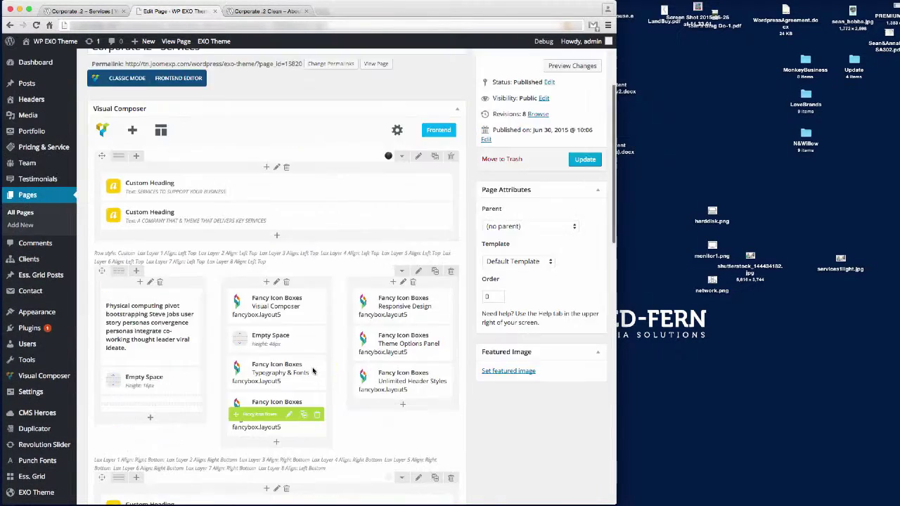
scroll(313, 370, down, 5)
scroll(309, 351, up, 4)
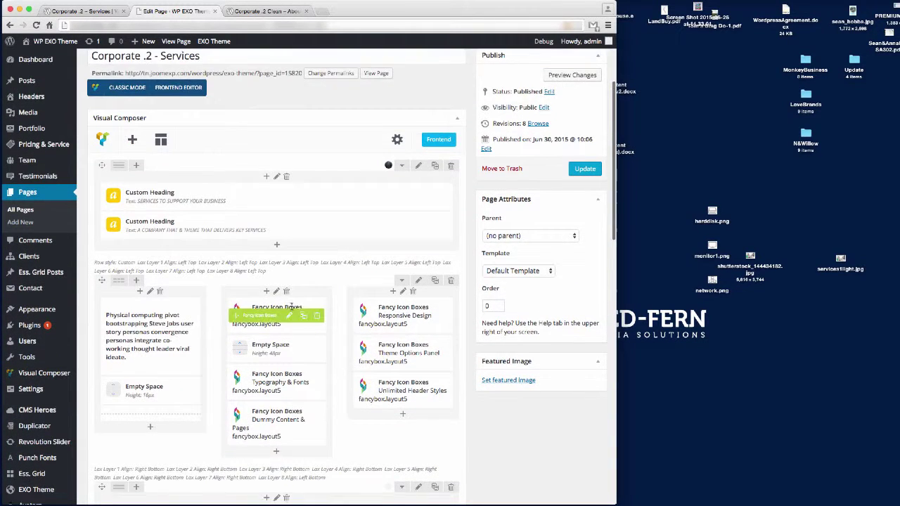
scroll(295, 309, down, 2)
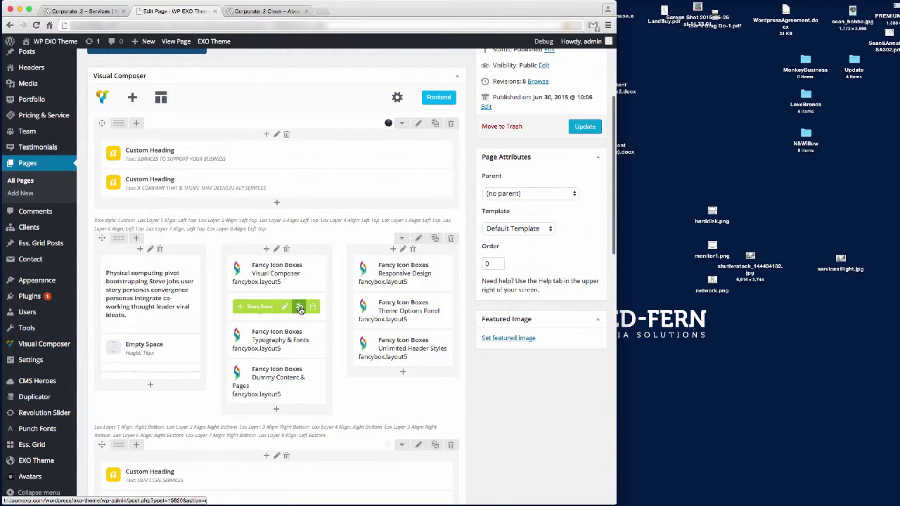
drag(240, 307, 260, 376)
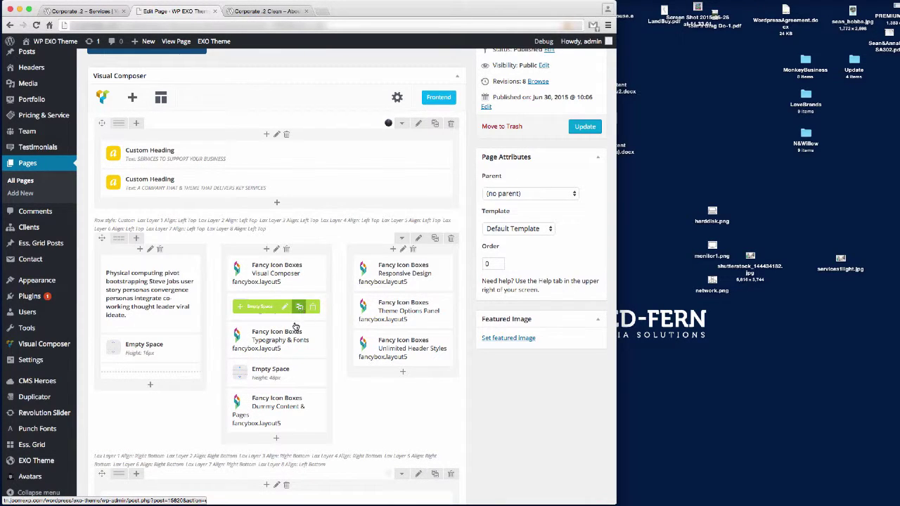
Place copies of the 48px empty space above and below the Theme Options Panel icon box in the third column
click(300, 307)
drag(257, 336, 425, 311)
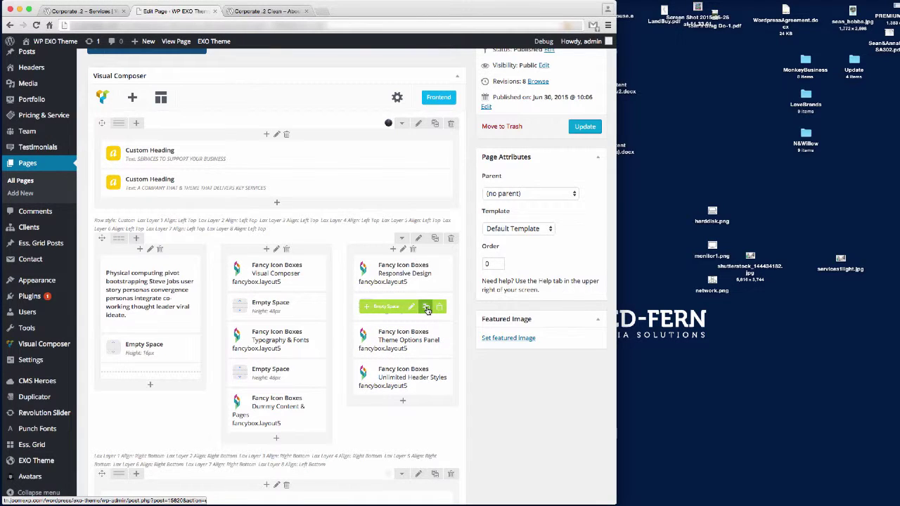
click(427, 310)
drag(380, 337, 384, 385)
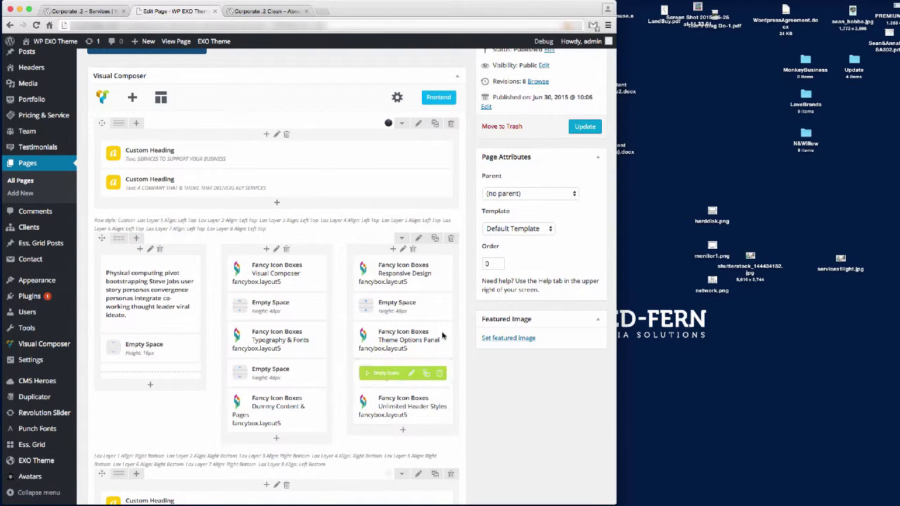
Update the page, then reload the published Services page and check the icon box spacing in both columns
click(585, 127)
click(91, 12)
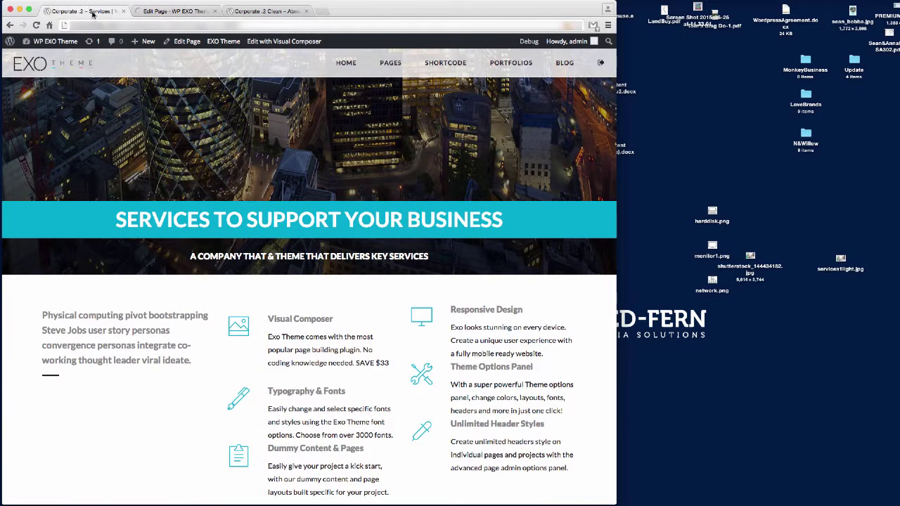
click(97, 21)
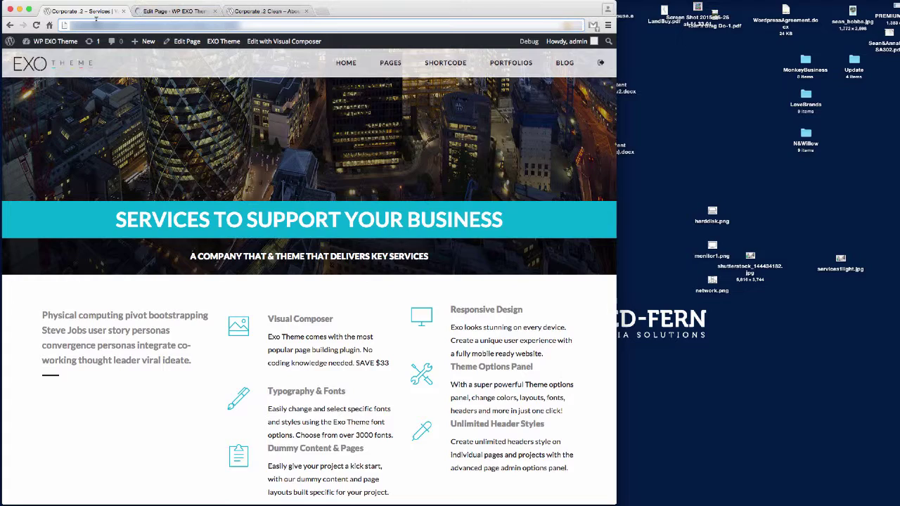
key(Return)
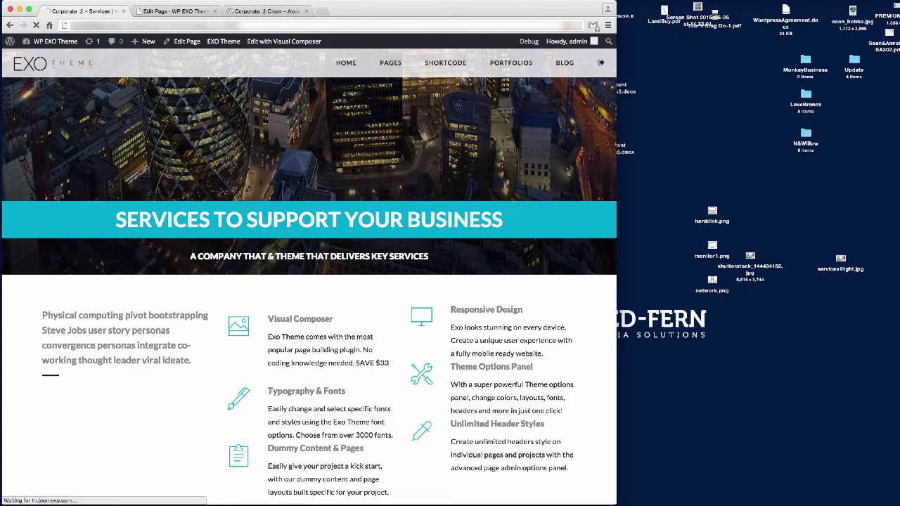
scroll(443, 204, down, 5)
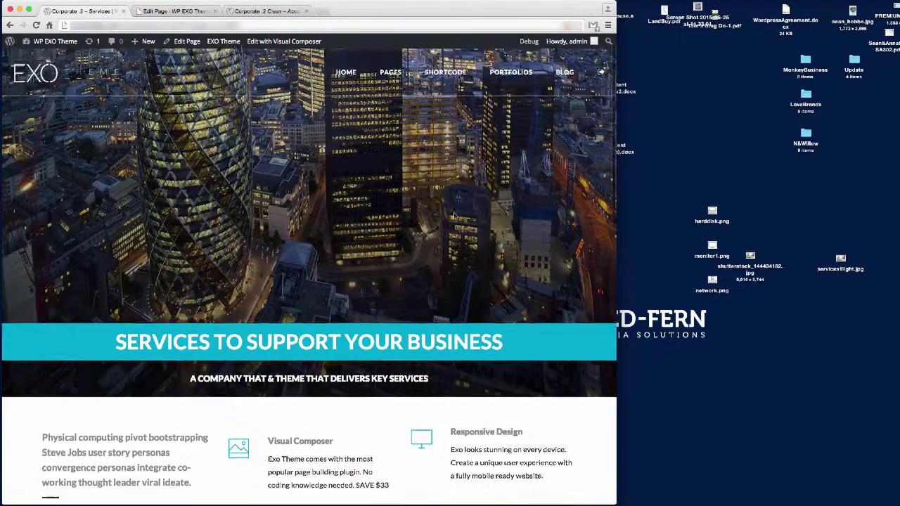
scroll(454, 216, down, 2)
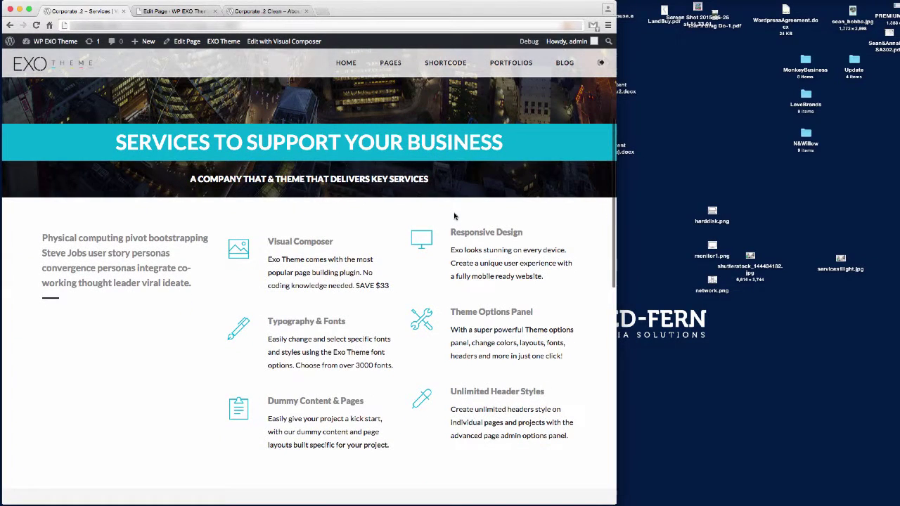
scroll(455, 216, down, 1)
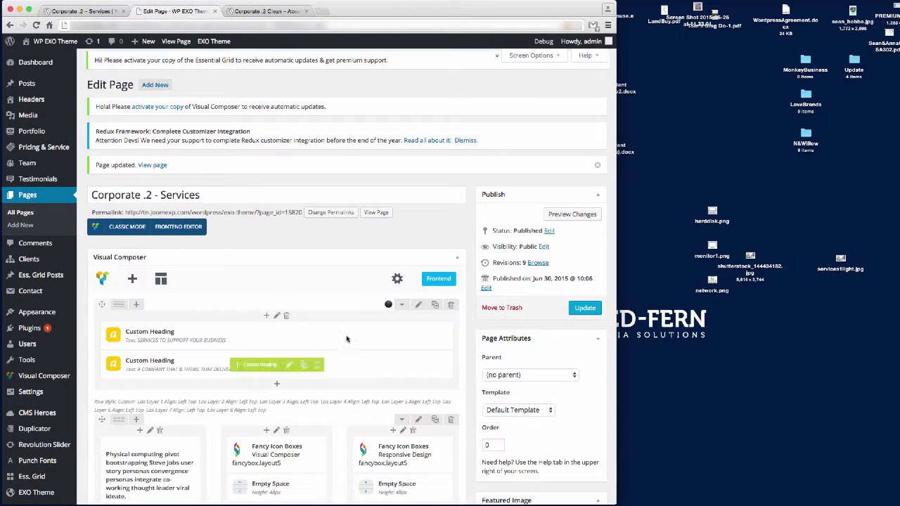
In the editor, clear the top padding in the middle column's design options and save the column settings
scroll(348, 338, down, 5)
click(275, 279)
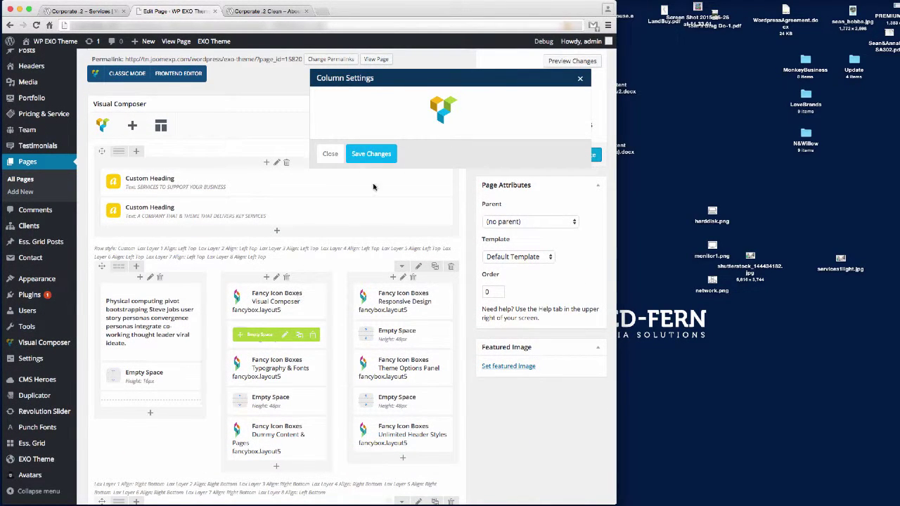
click(377, 101)
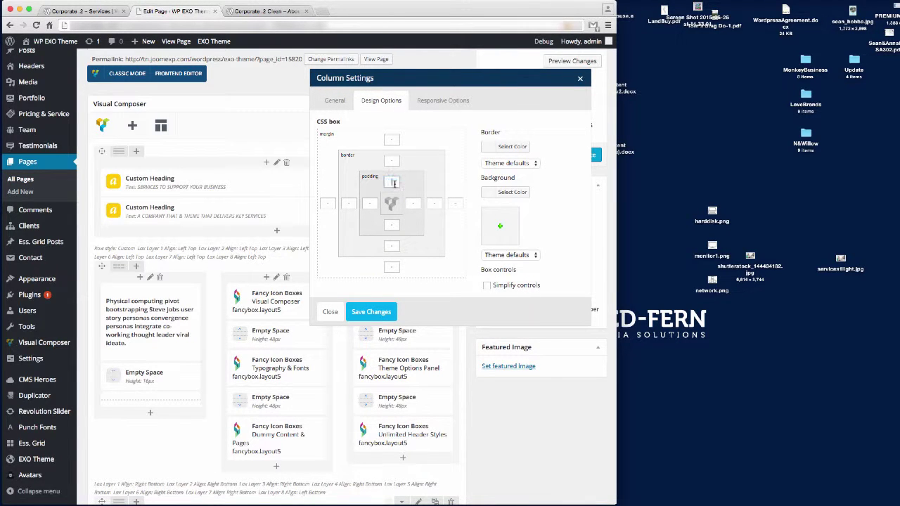
click(372, 312)
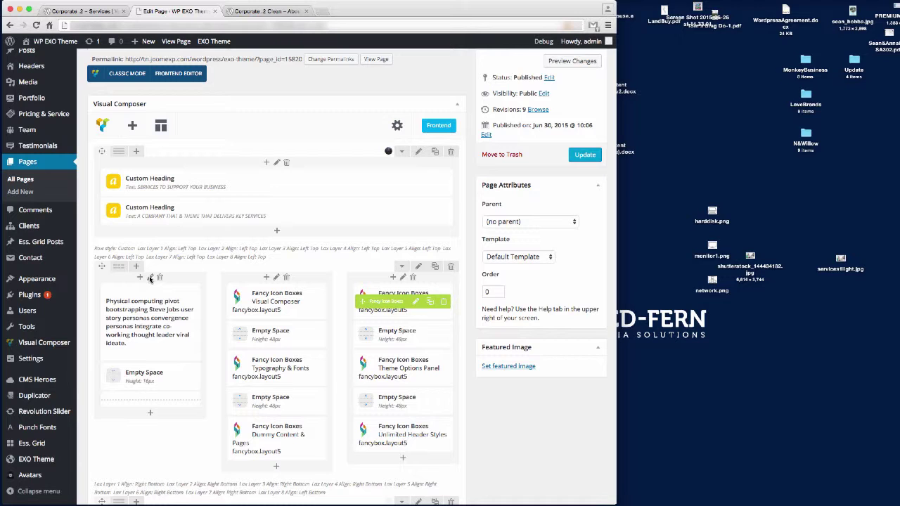
Check the CSS box values in the design options of the first and third columns of the intro row
click(150, 279)
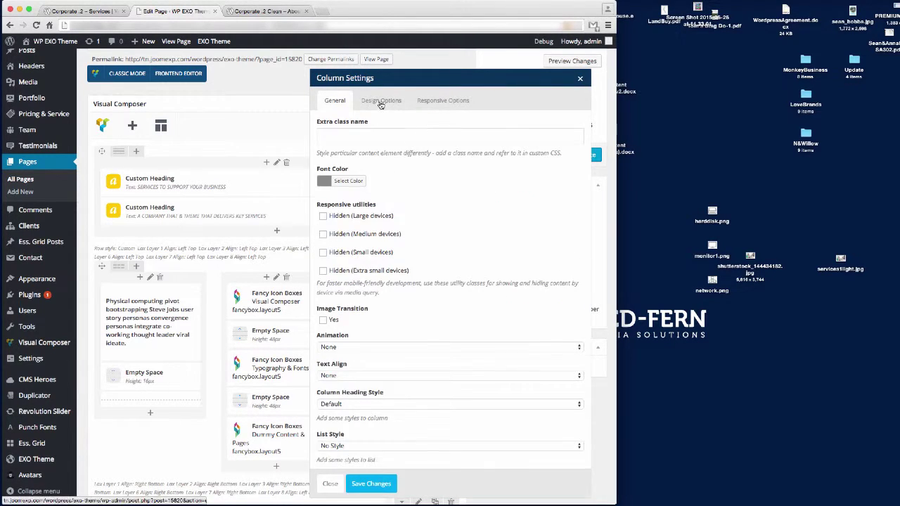
click(381, 100)
click(347, 310)
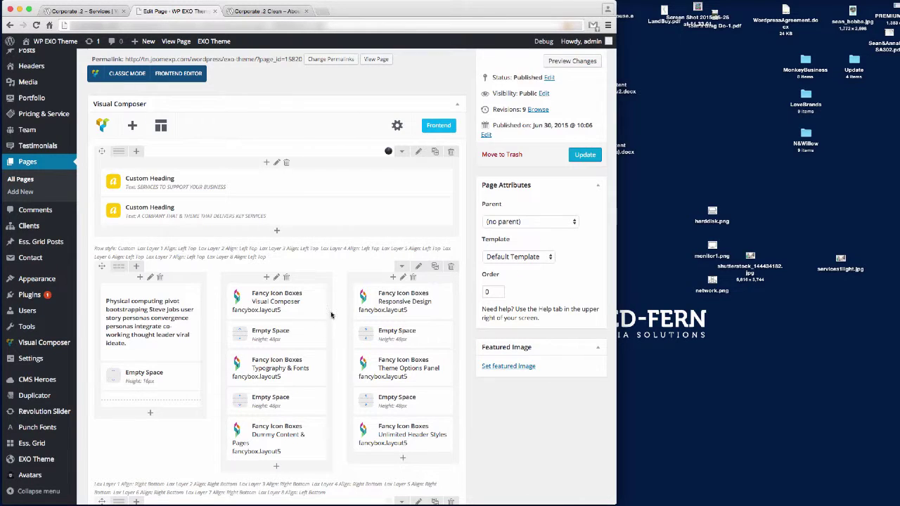
click(404, 277)
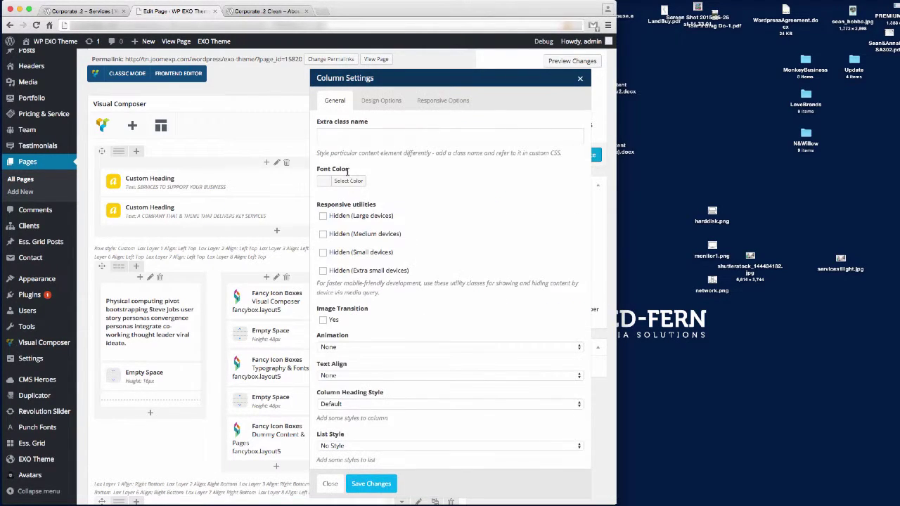
click(382, 100)
click(369, 311)
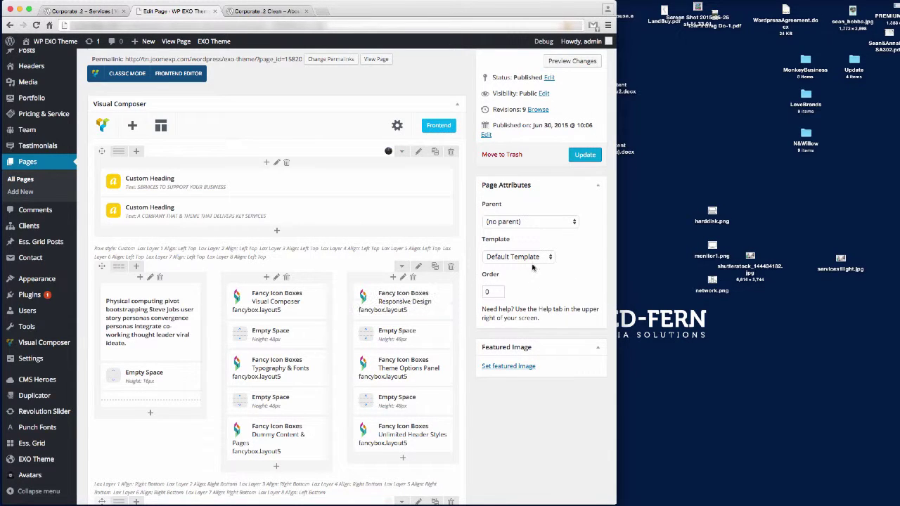
Update the page and reload the published Services page
click(585, 154)
click(81, 11)
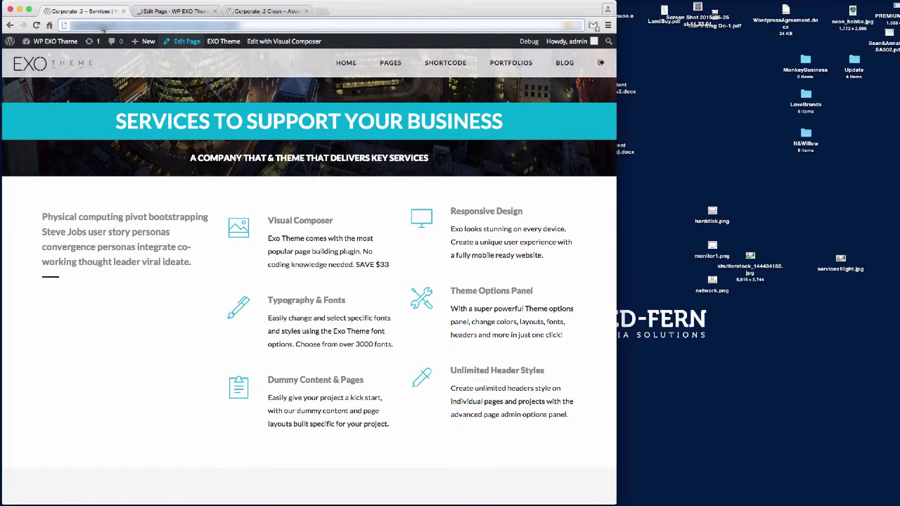
key(Return)
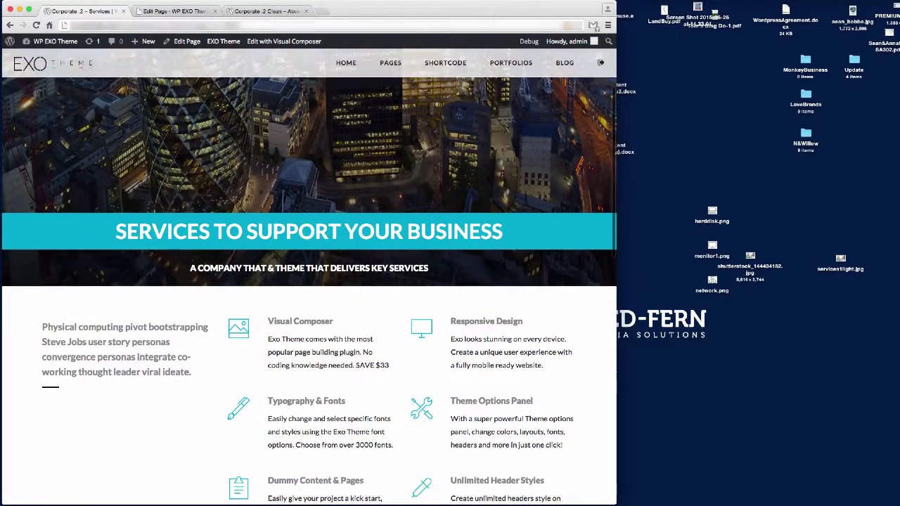
Examine the published page's icon box alignment and the sections from the header banner down to Our Mission and Our Vision
scroll(215, 274, down, 5)
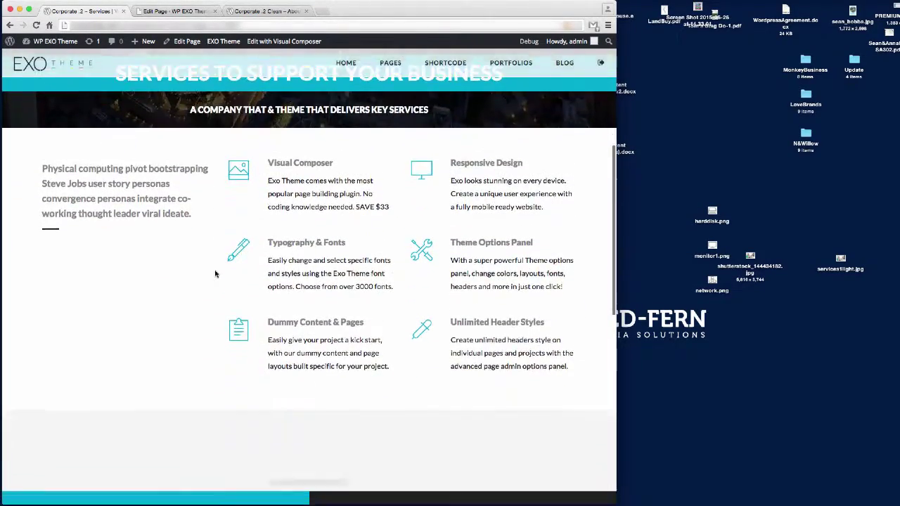
scroll(216, 274, up, 4)
scroll(216, 273, down, 4)
scroll(216, 273, up, 5)
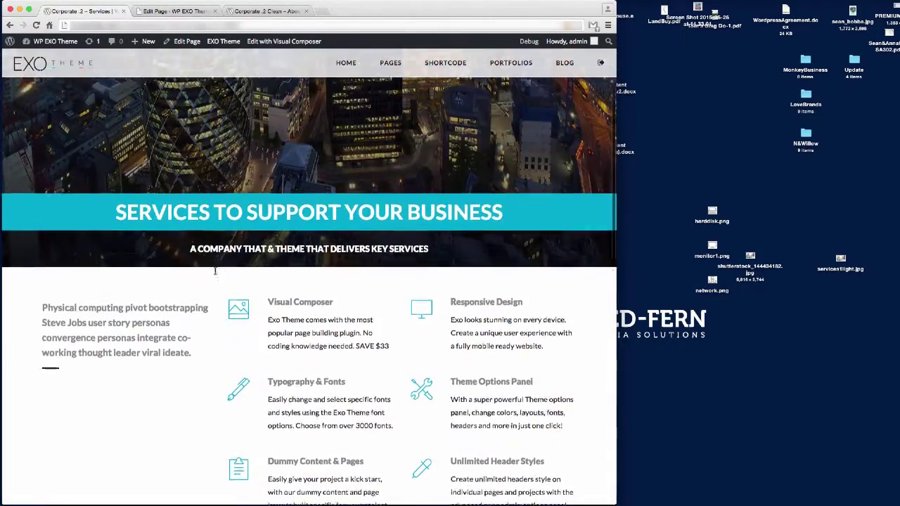
scroll(216, 272, up, 3)
scroll(215, 273, down, 12)
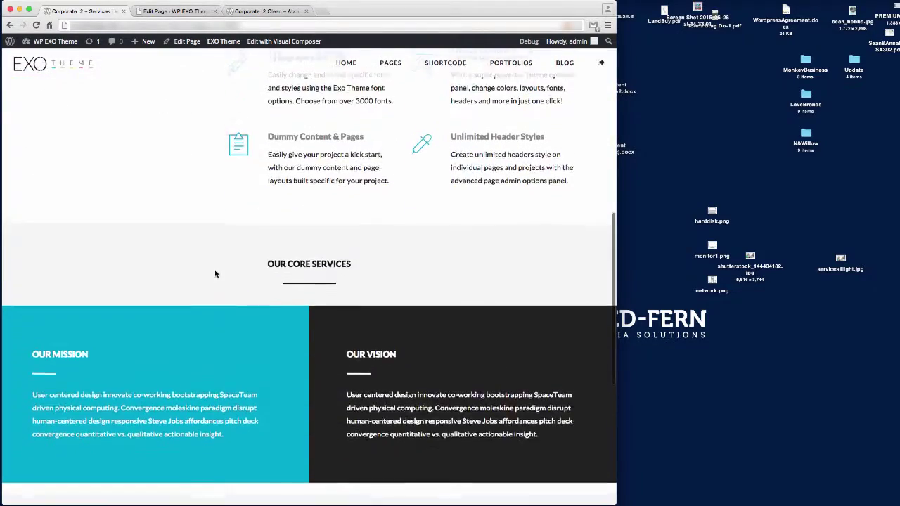
scroll(215, 273, up, 3)
scroll(216, 273, up, 8)
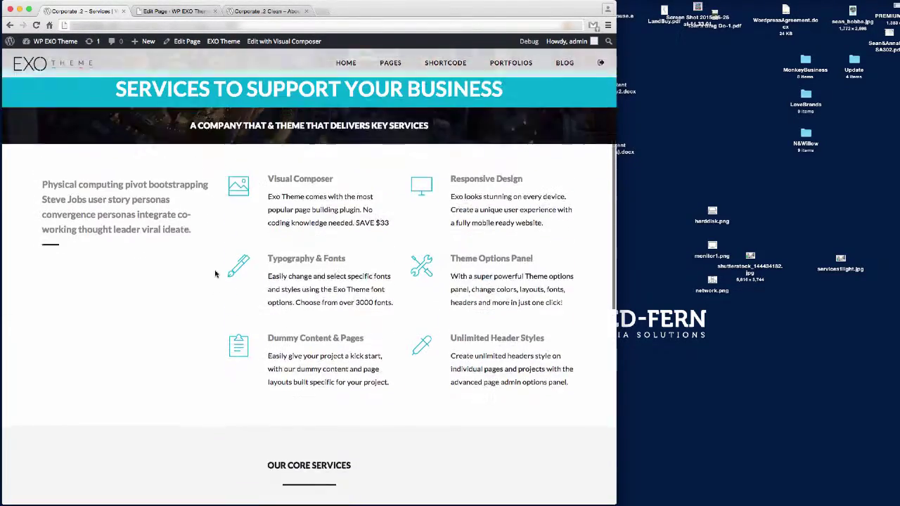
scroll(216, 273, down, 3)
scroll(215, 274, up, 10)
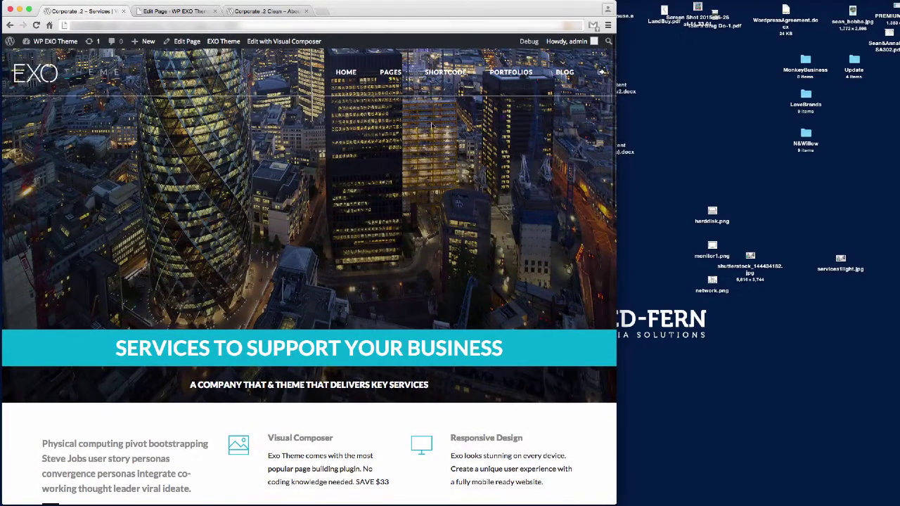
Open the theme's Pricing Tables shortcode demo page
mouse_move(446, 76)
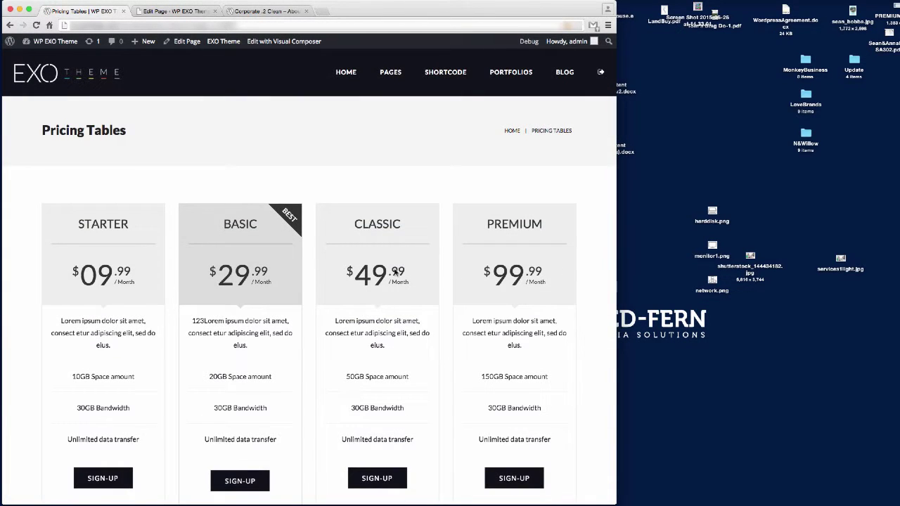
Examine the pricing table styles on the demo page, from the grey four-column set down to the promo packages
scroll(425, 255, down, 10)
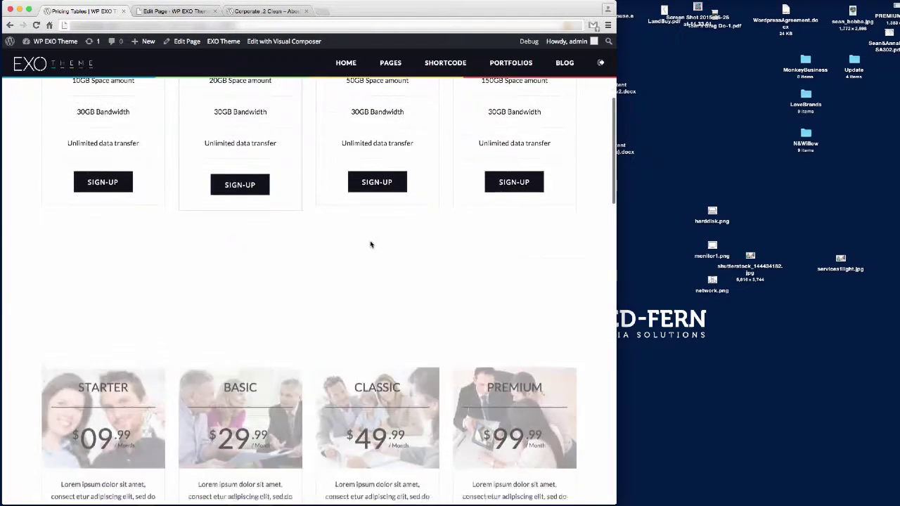
scroll(369, 239, down, 10)
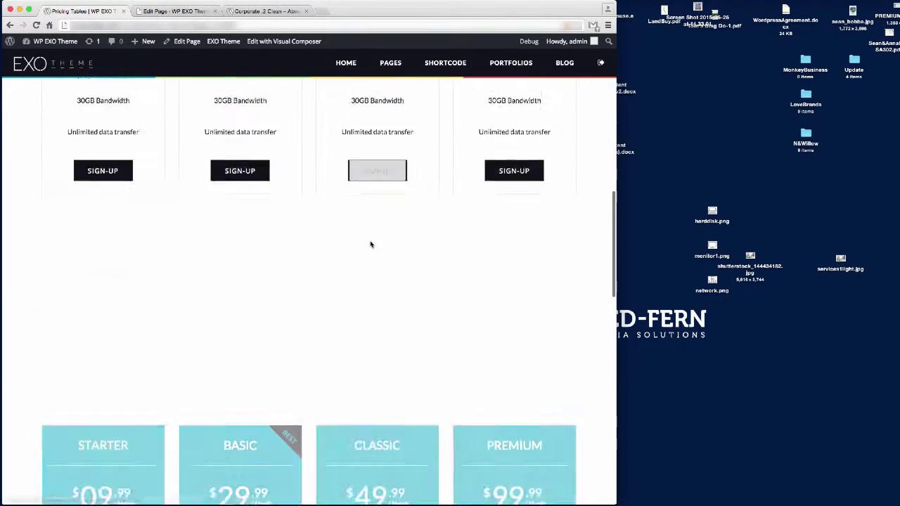
scroll(371, 244, down, 4)
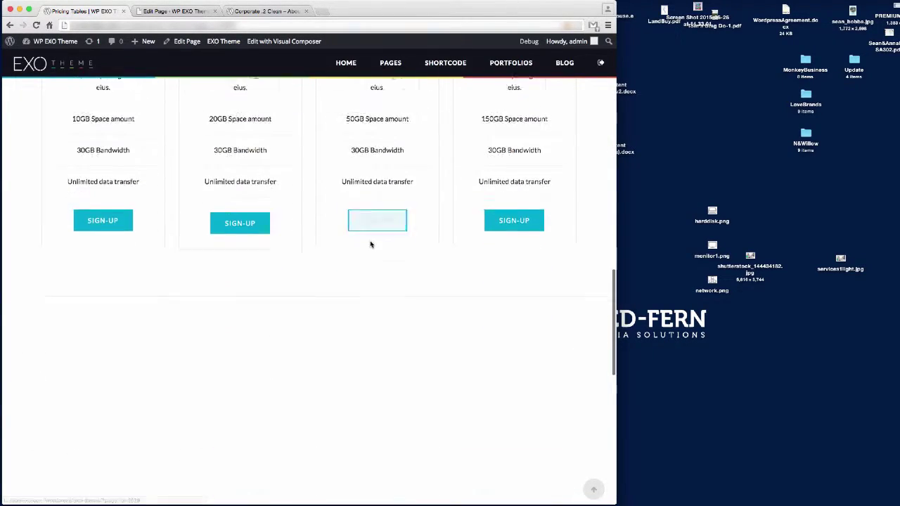
scroll(372, 244, down, 1)
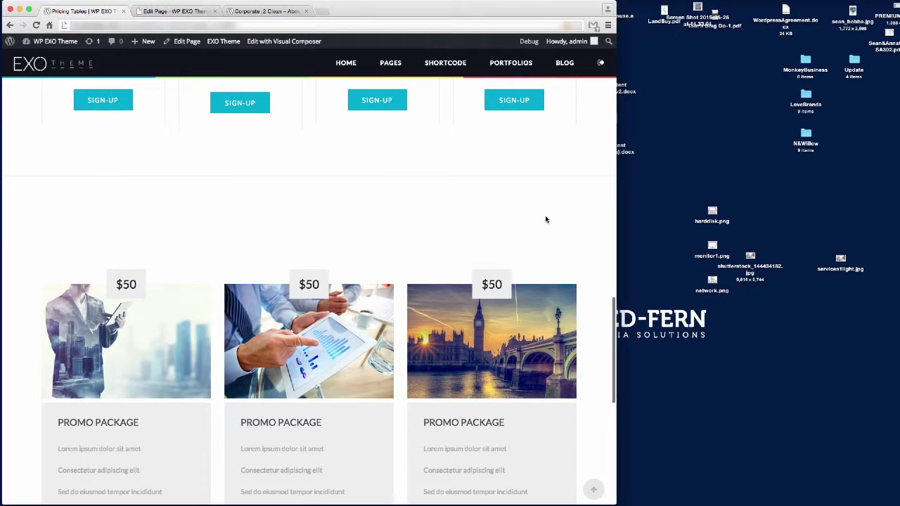
scroll(585, 236, down, 3)
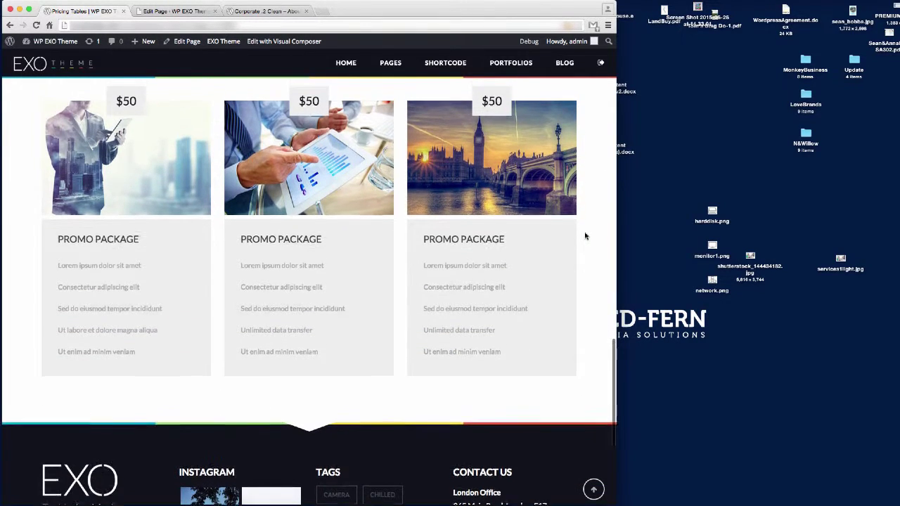
scroll(585, 235, up, 3)
scroll(585, 236, up, 4)
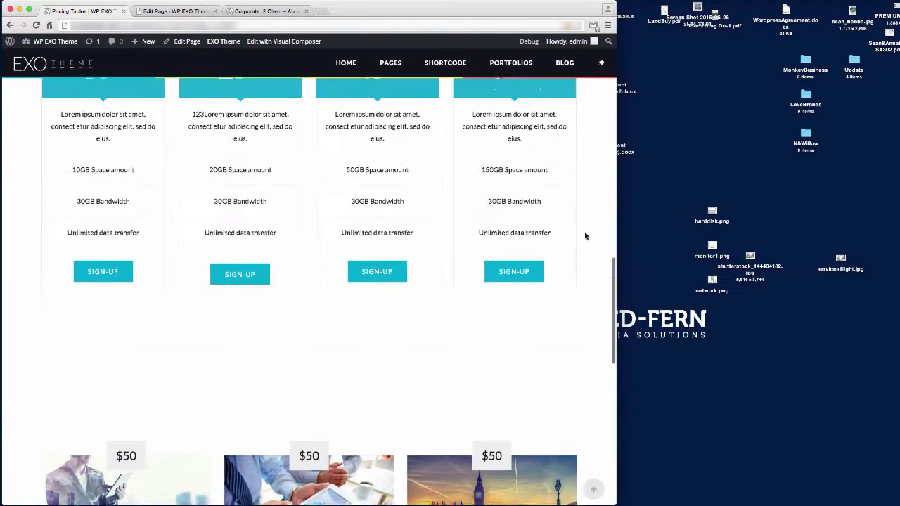
scroll(585, 235, up, 2)
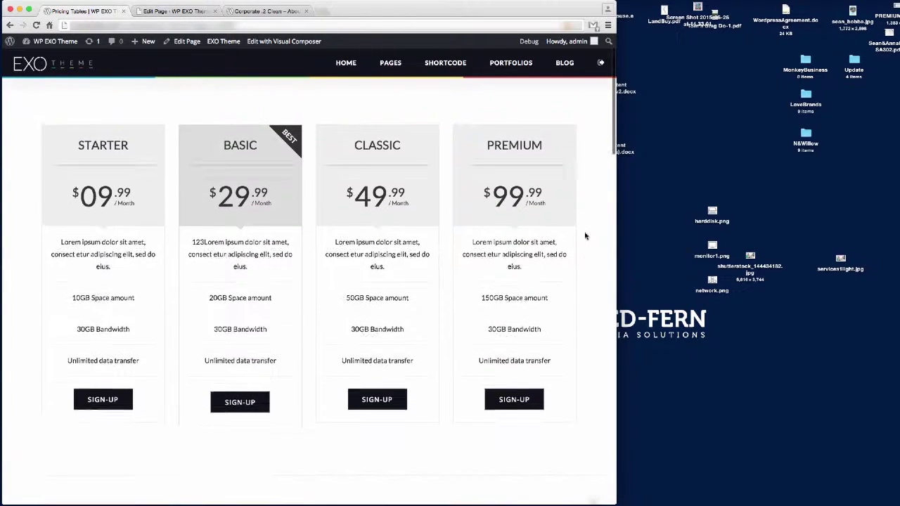
scroll(585, 236, down, 2)
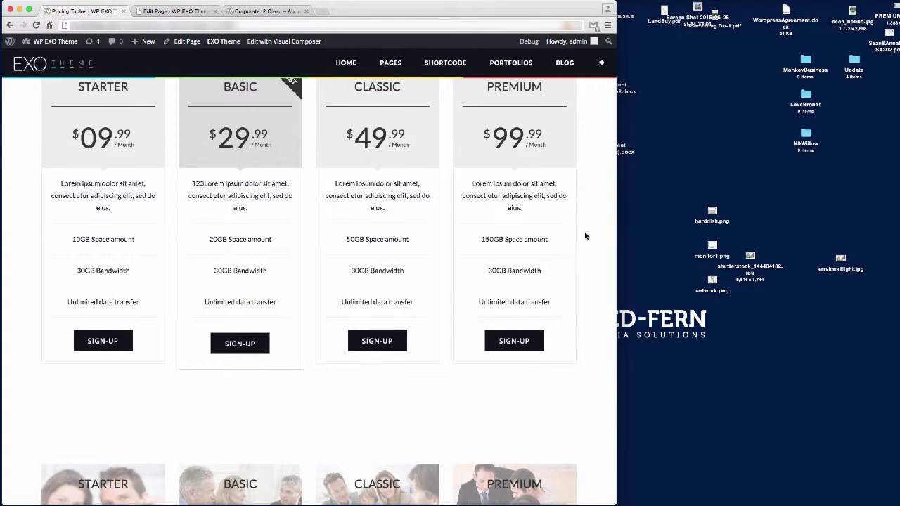
scroll(585, 235, down, 2)
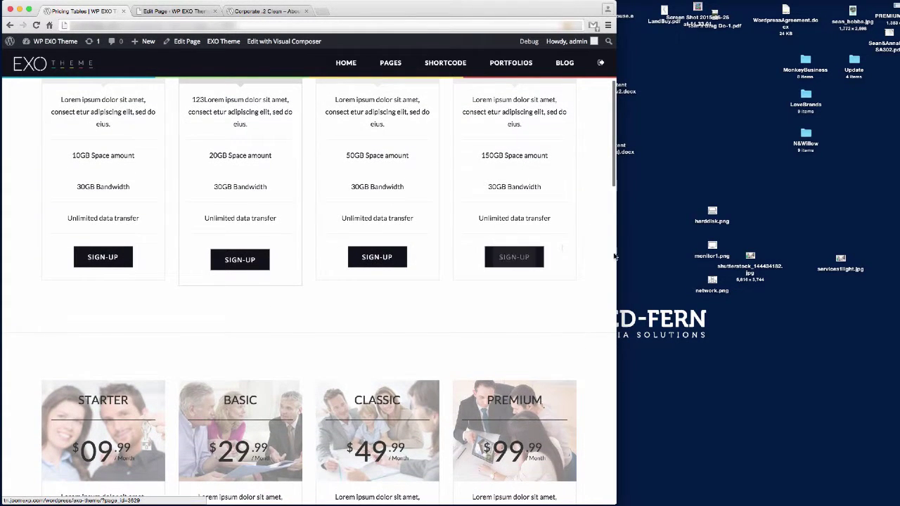
scroll(573, 244, down, 8)
scroll(573, 244, up, 4)
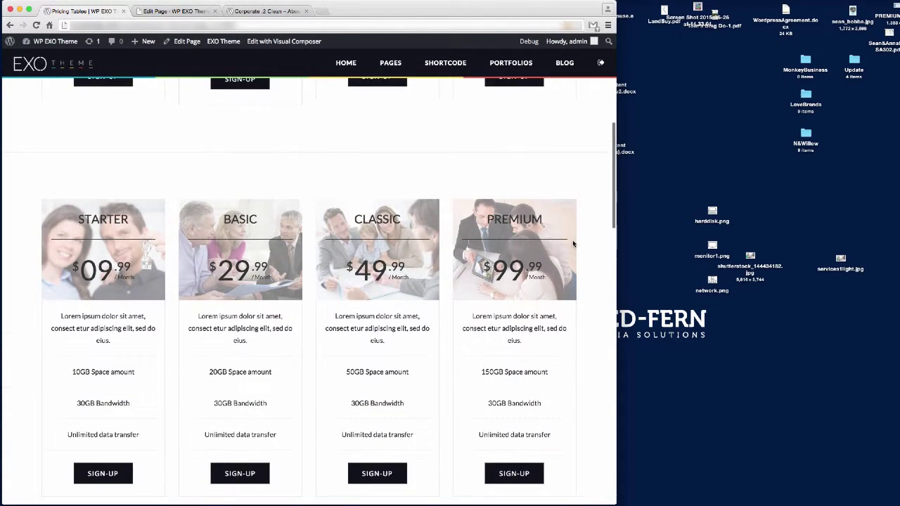
scroll(573, 244, down, 8)
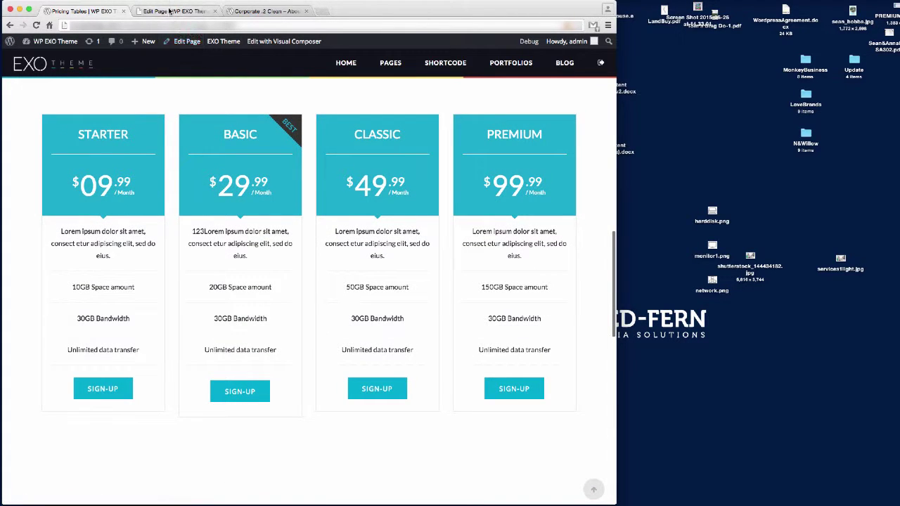
scroll(210, 118, up, 10)
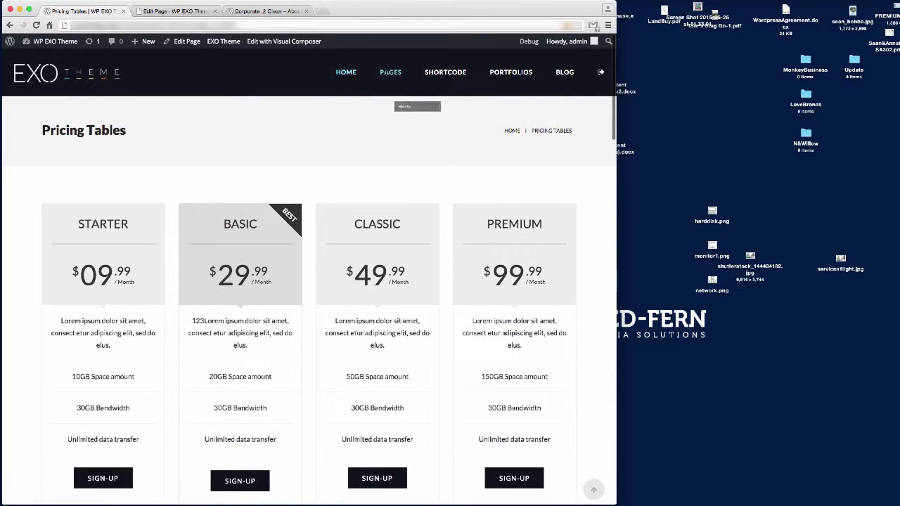
Open the Corporate .2 – Services page in a new tab and review its sections from the header banner to Our Mission and Our Vision
mouse_move(390, 109)
mouse_move(390, 128)
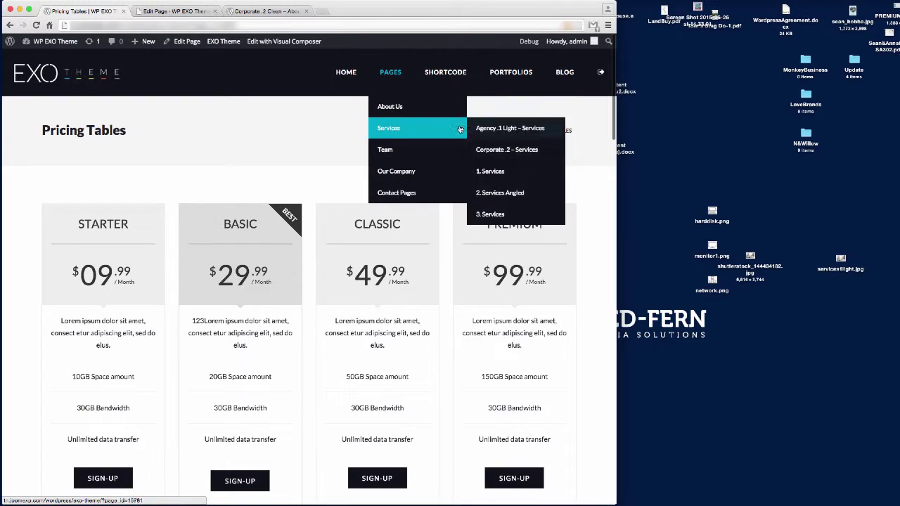
right_click(501, 151)
click(528, 152)
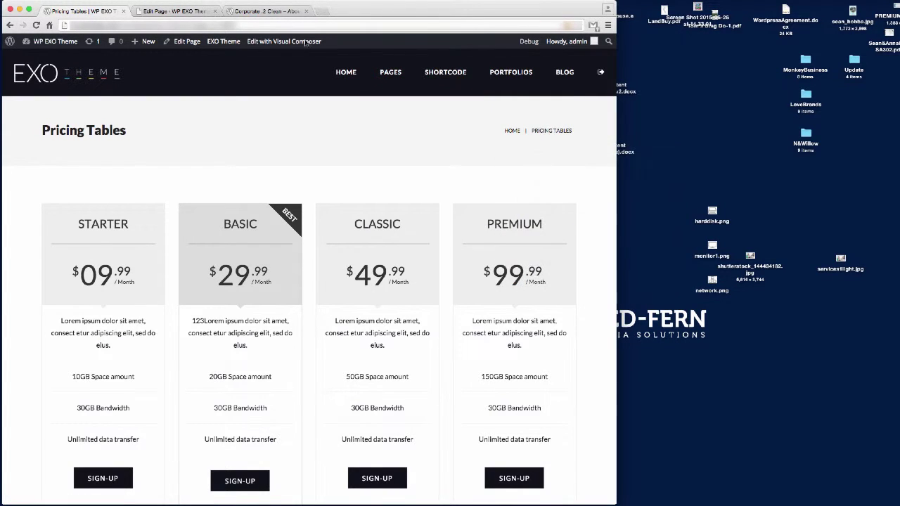
click(184, 13)
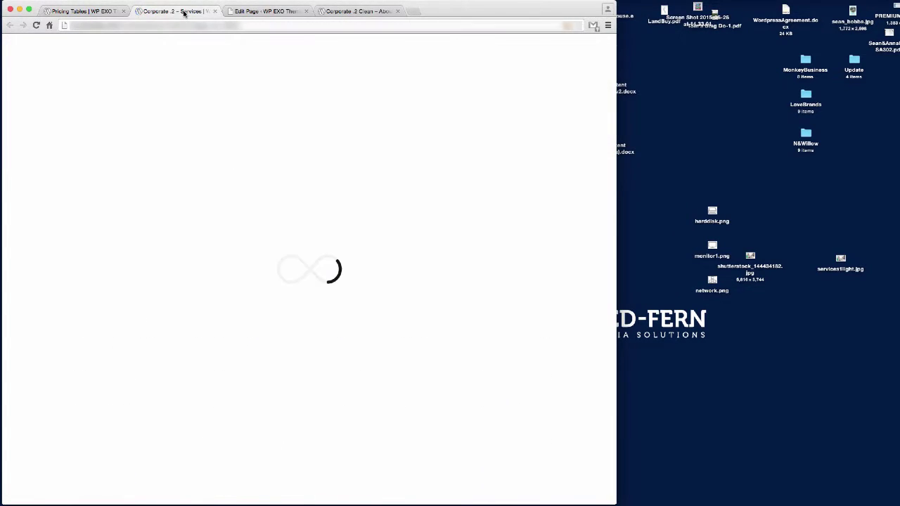
scroll(489, 171, down, 10)
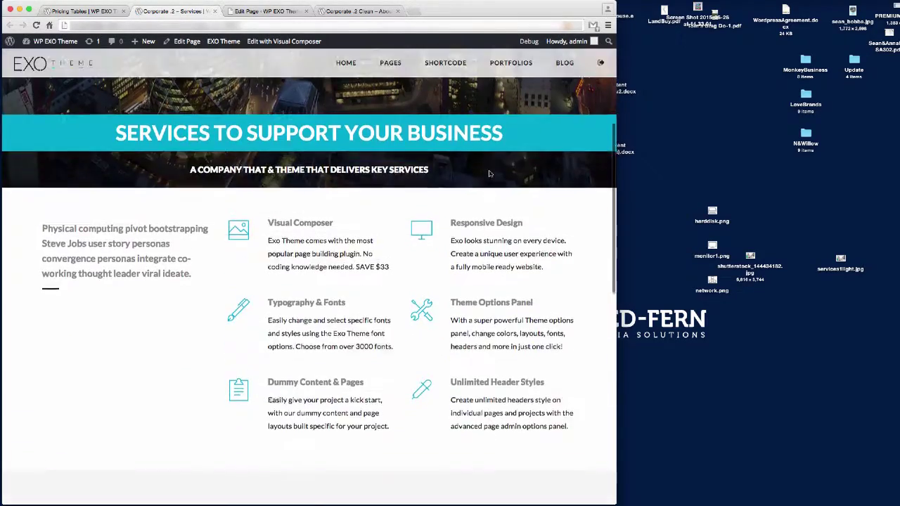
scroll(490, 172, up, 2)
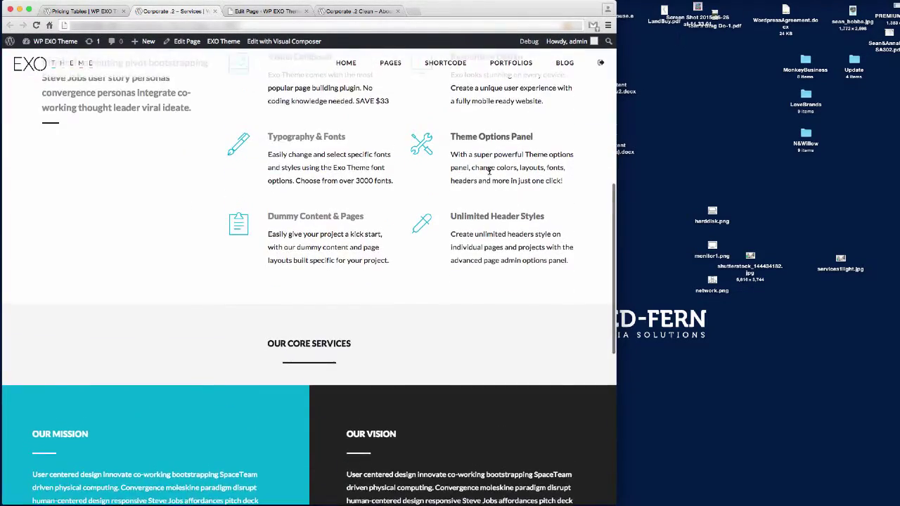
Return to the Pricing Tables demo and compare its grey, photo, turquoise and promo package layouts for use on the Services page
click(370, 12)
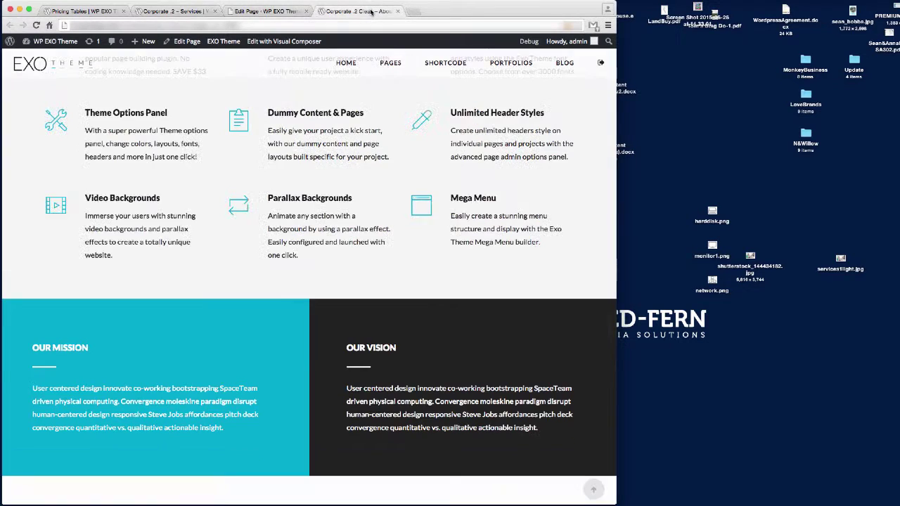
click(274, 12)
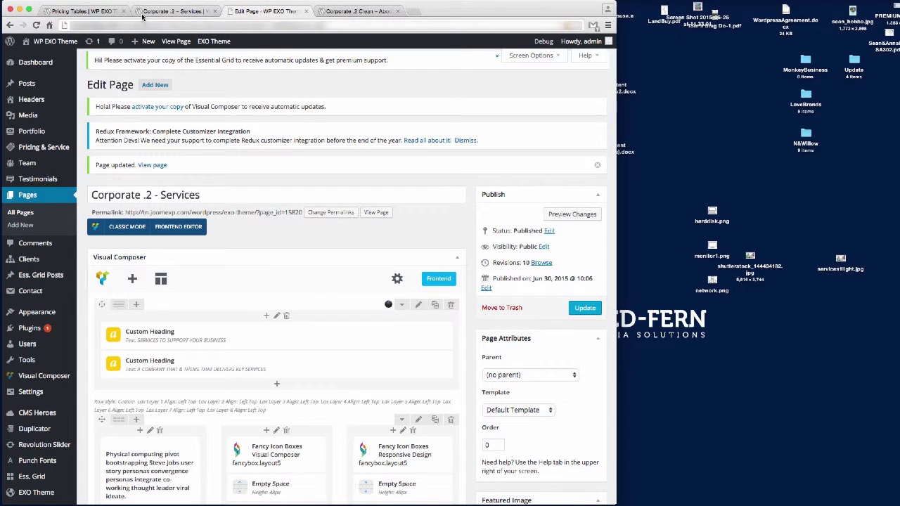
click(62, 12)
scroll(483, 246, down, 10)
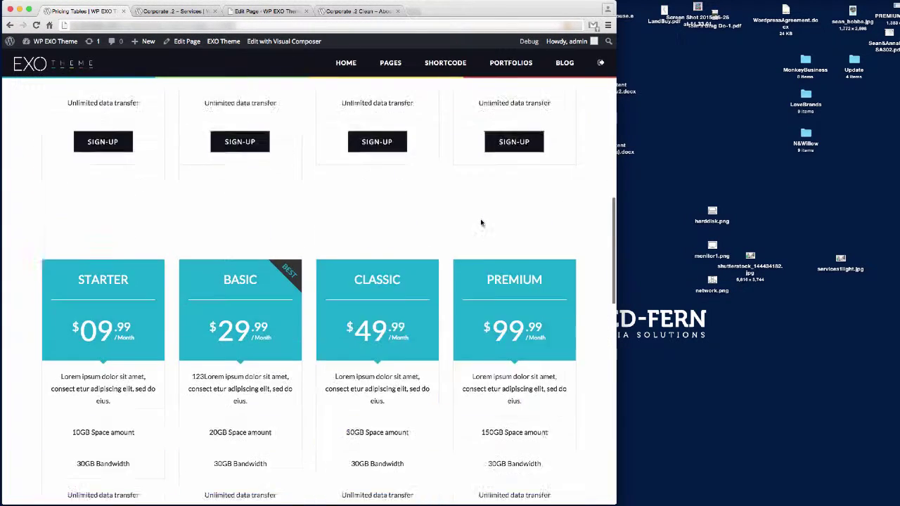
scroll(481, 222, up, 10)
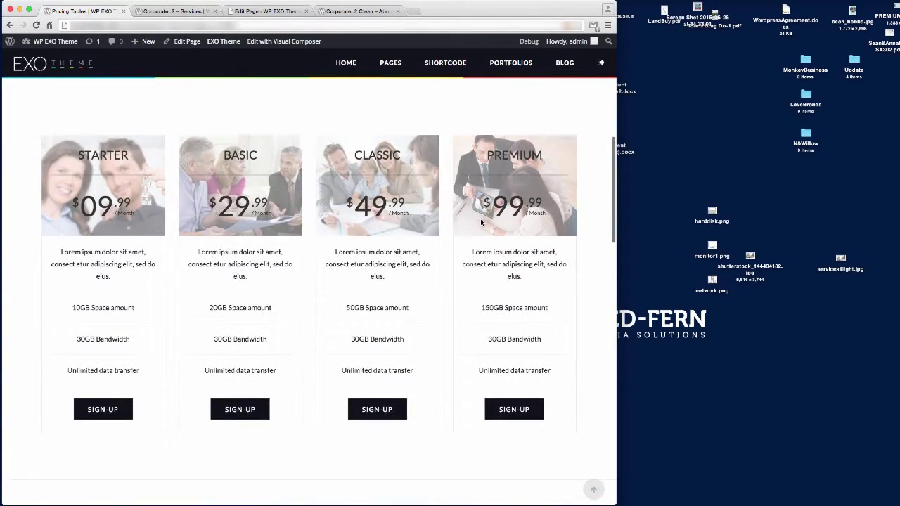
scroll(481, 223, down, 2)
scroll(481, 223, down, 6)
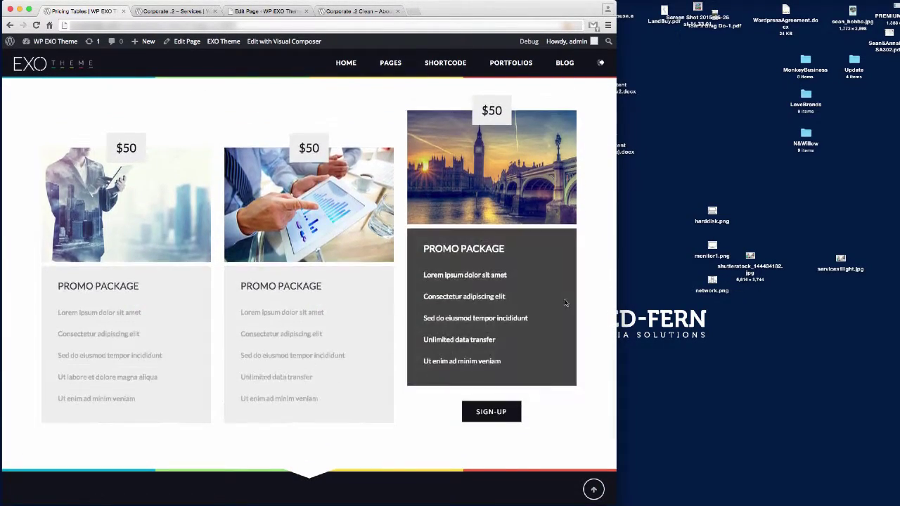
scroll(581, 246, up, 10)
scroll(581, 232, down, 2)
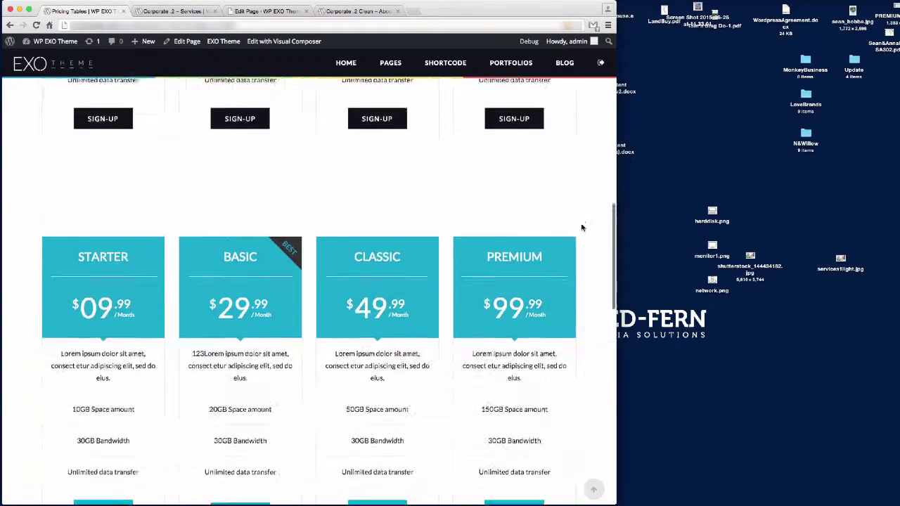
scroll(582, 227, up, 4)
scroll(581, 227, up, 3)
scroll(582, 227, down, 3)
scroll(581, 227, up, 6)
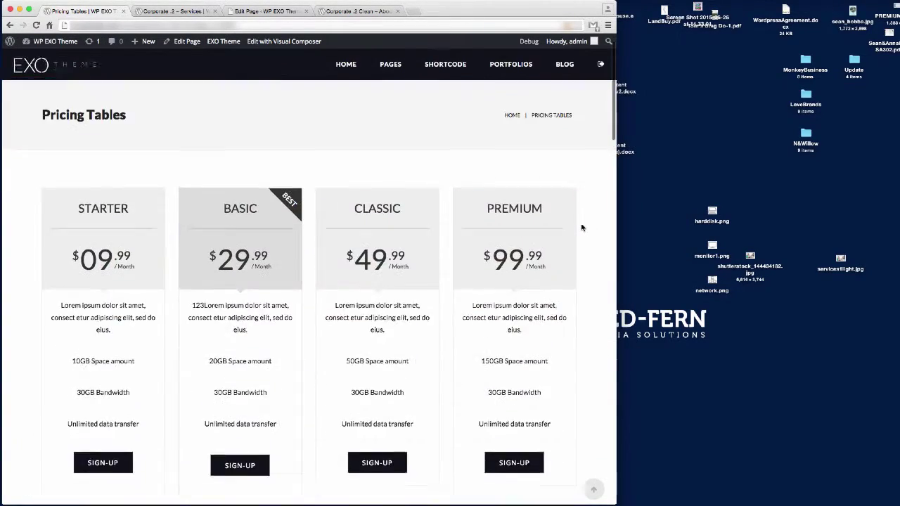
scroll(581, 227, down, 2)
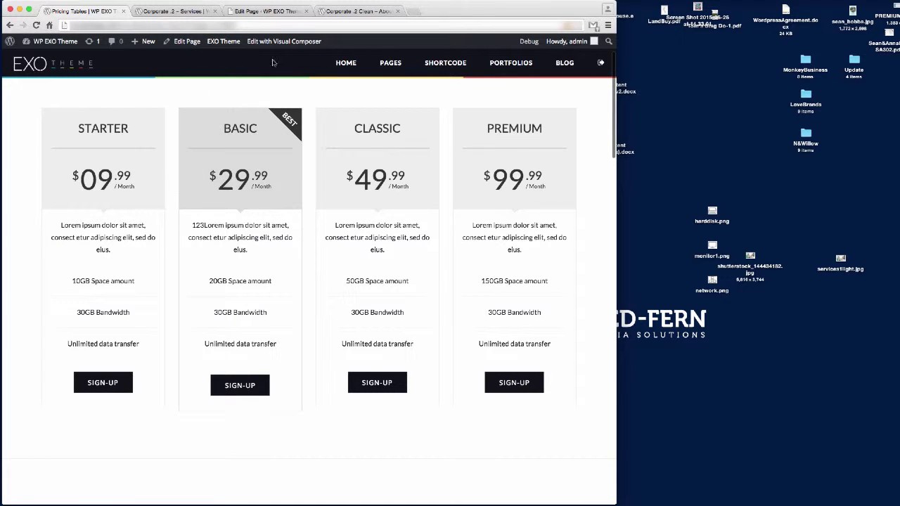
Open the Pricing Tables page for editing in a new tab and switch its content to classic mode
right_click(186, 42)
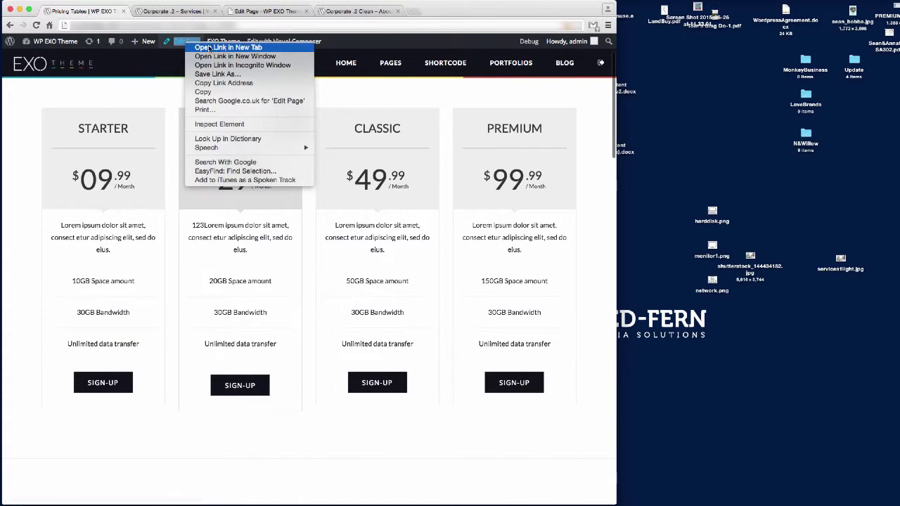
click(221, 47)
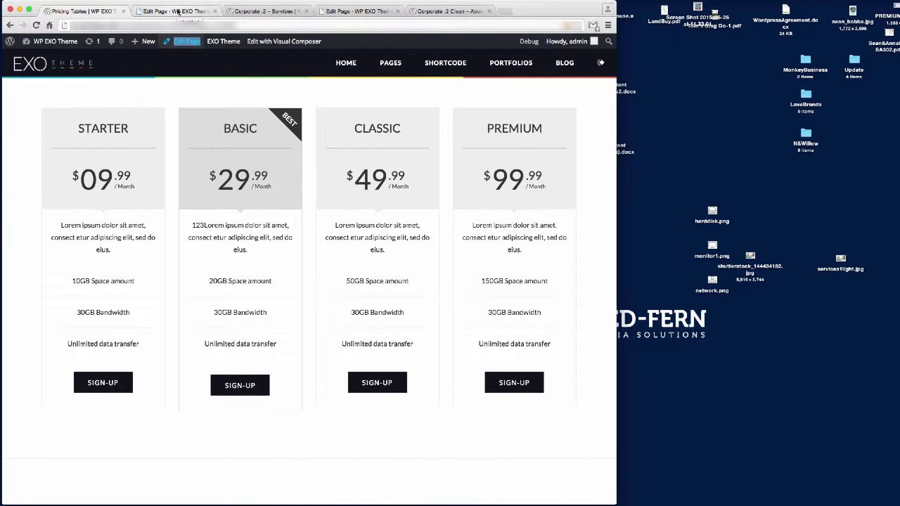
click(178, 11)
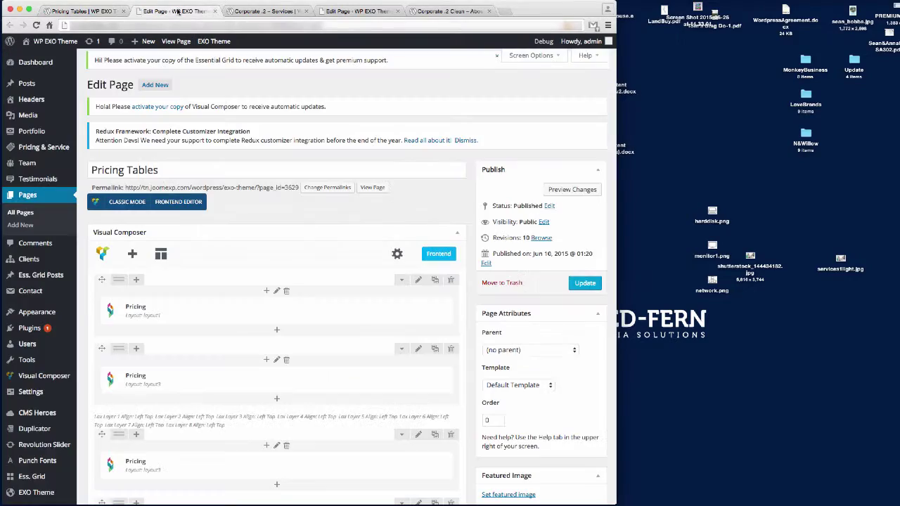
click(125, 203)
Copy the shortcode of the first pricing row, from its opening vc_row to its closing tag, and close the Pricing Tables editor
scroll(403, 289, down, 5)
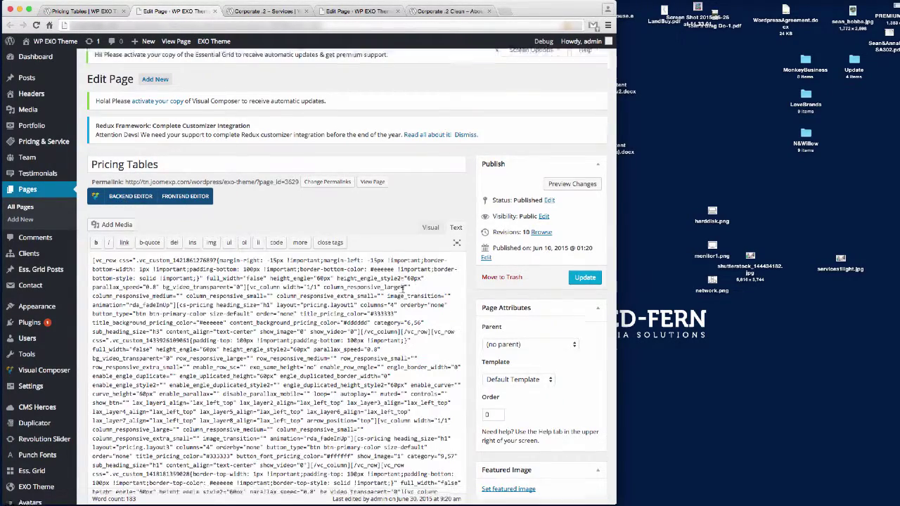
drag(91, 120, 232, 272)
drag(289, 270, 423, 195)
key(super+c)
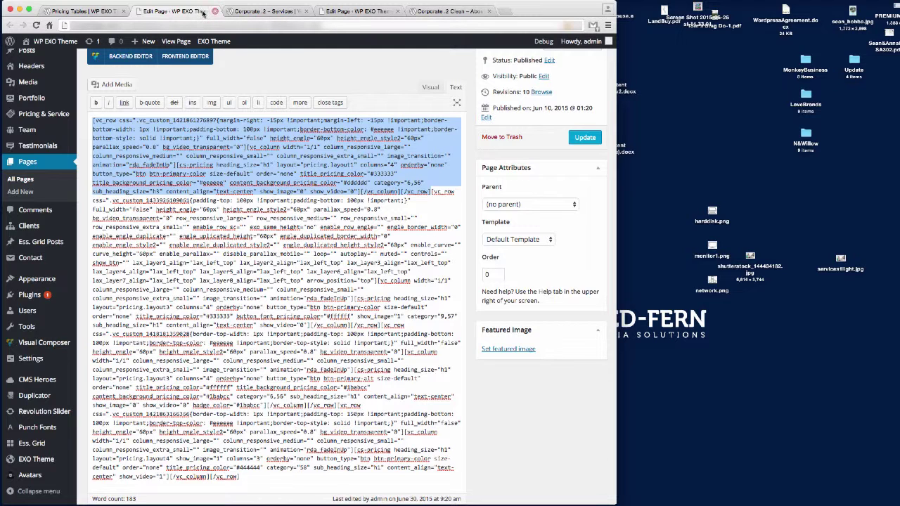
key(super+w)
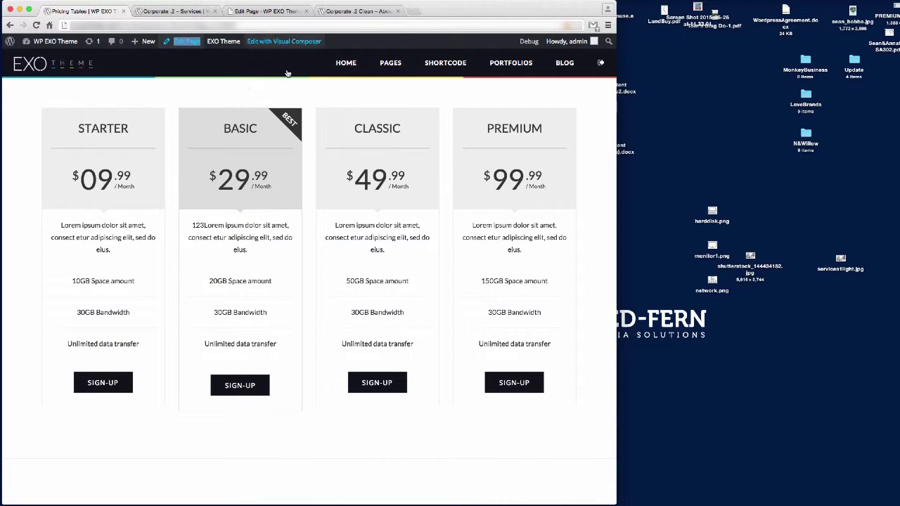
Locate the Our Core Services row in the Corporate .2 - Services page editor and compare it with the published page
click(268, 11)
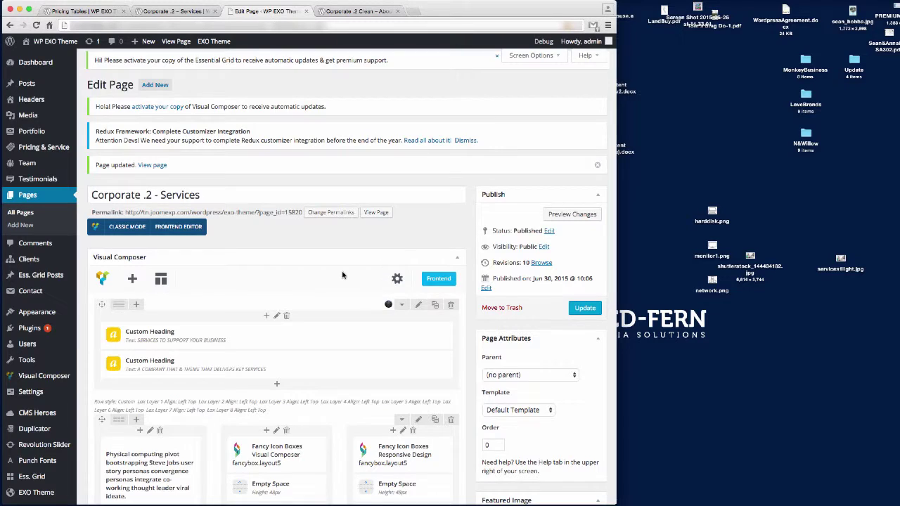
scroll(342, 275, down, 15)
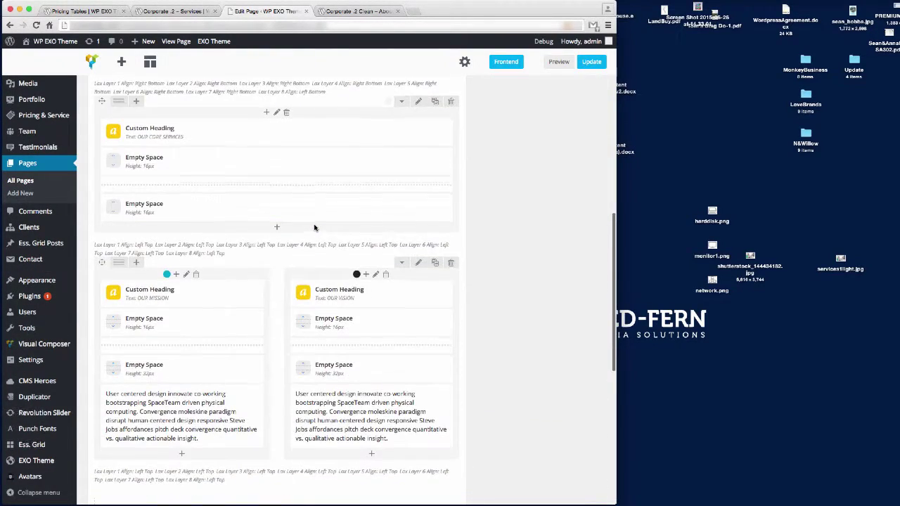
scroll(315, 227, up, 4)
click(175, 11)
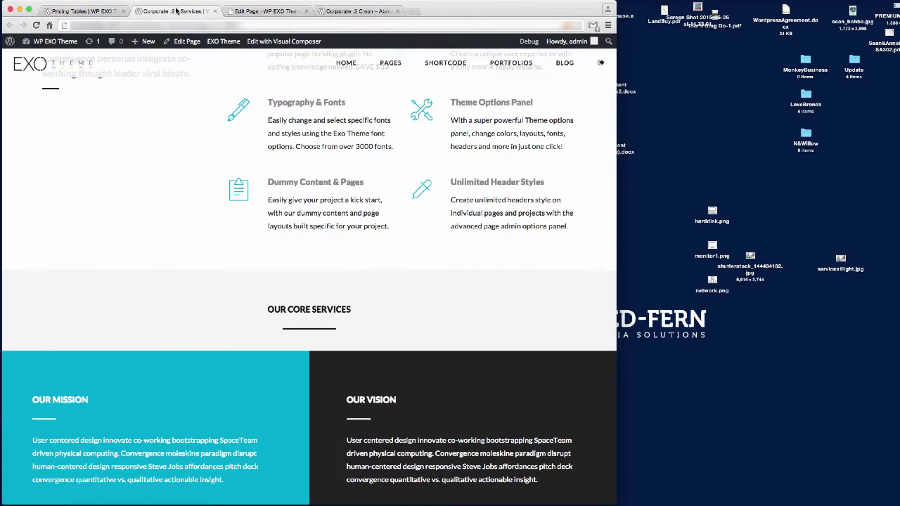
click(374, 11)
key(super+w)
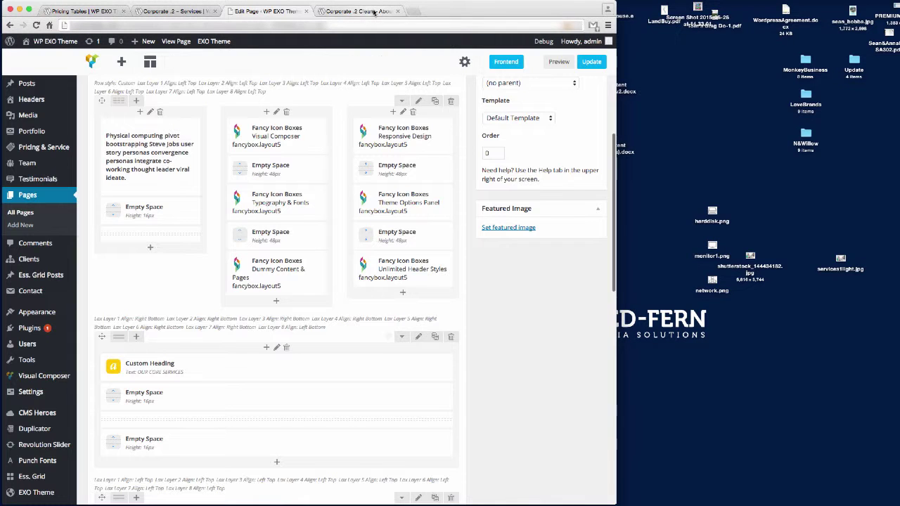
Switch the Corporate .2 - Services page to classic text mode and paste the copied pricing row shortcode after the last closing vc_row tag
click(181, 11)
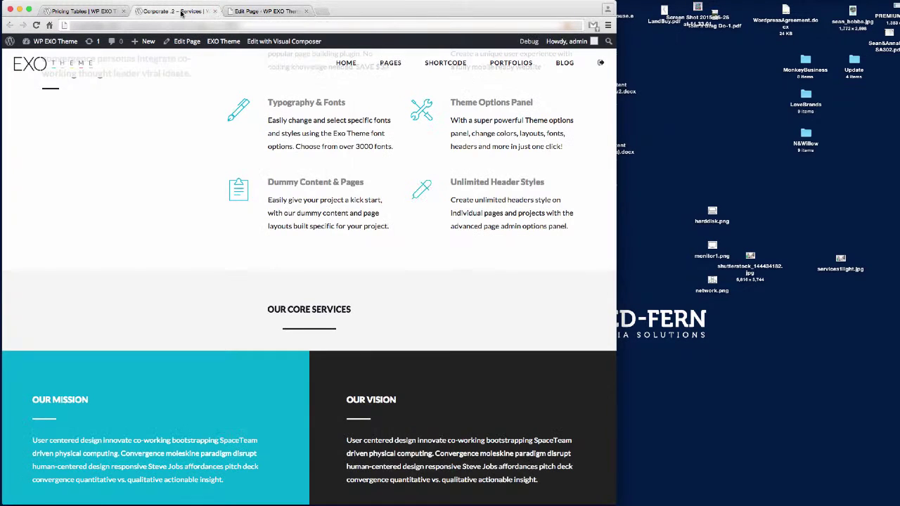
click(73, 12)
click(185, 15)
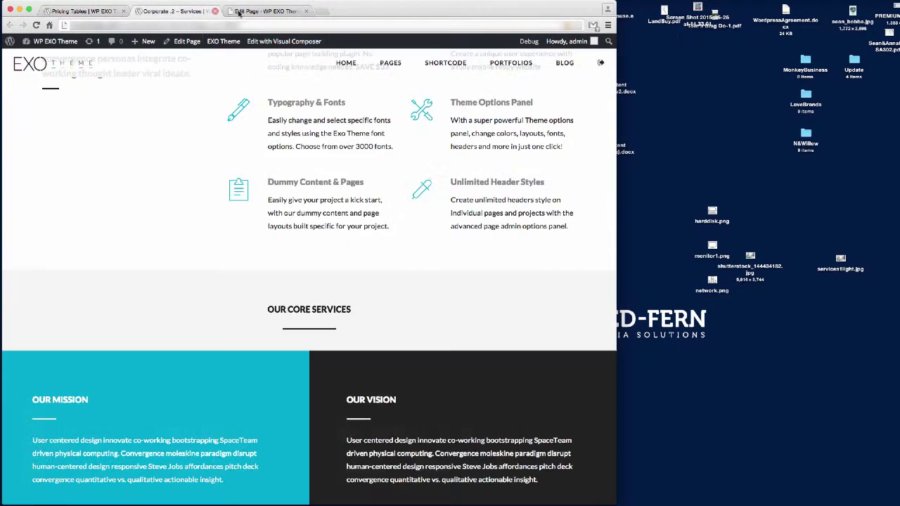
click(264, 11)
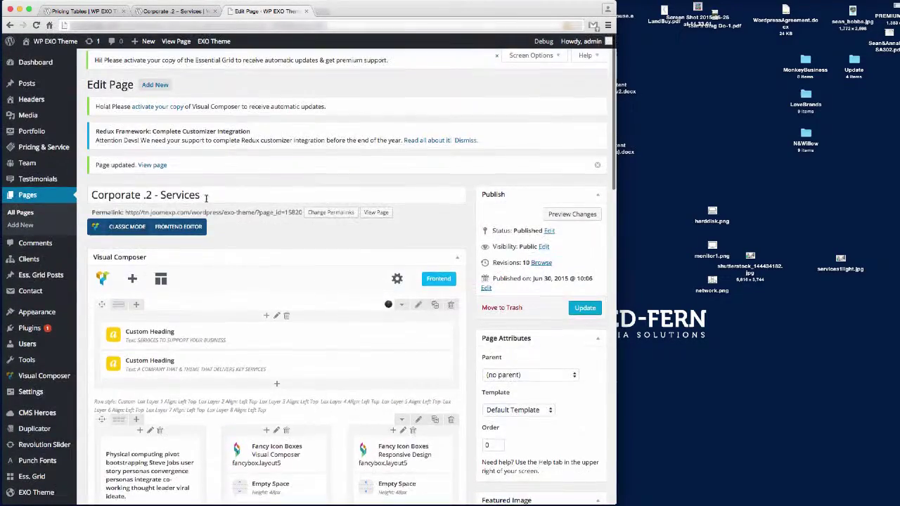
click(130, 226)
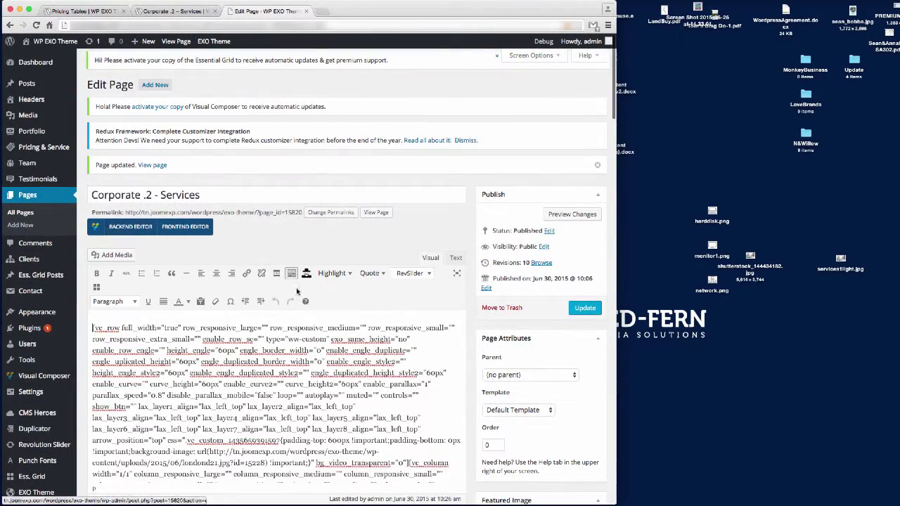
click(456, 259)
scroll(381, 326, down, 5)
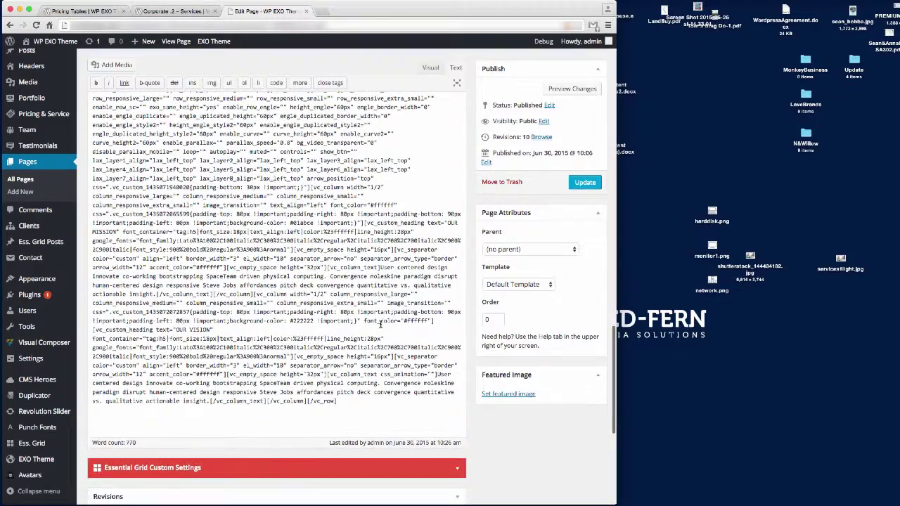
click(356, 405)
key(super+v)
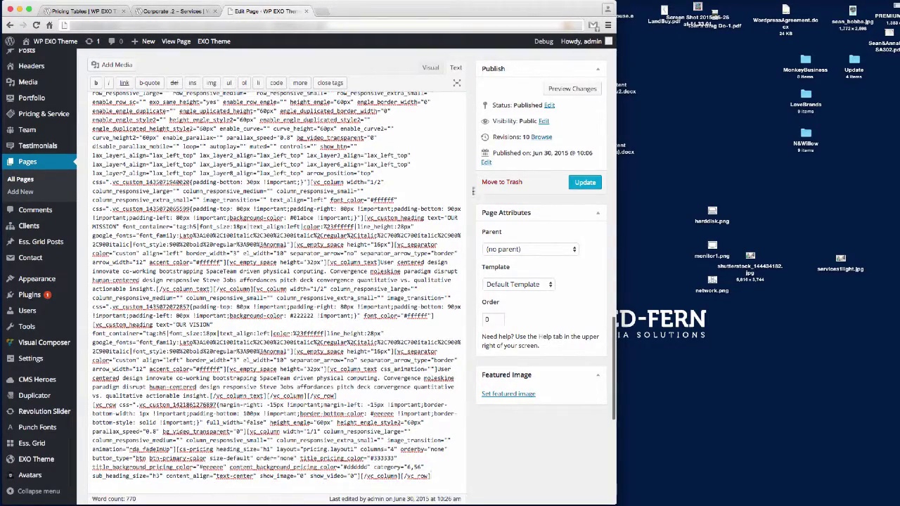
Return the Services page to the backend editor and delete the stray row at the end of the page content
scroll(285, 265, up, 10)
click(132, 229)
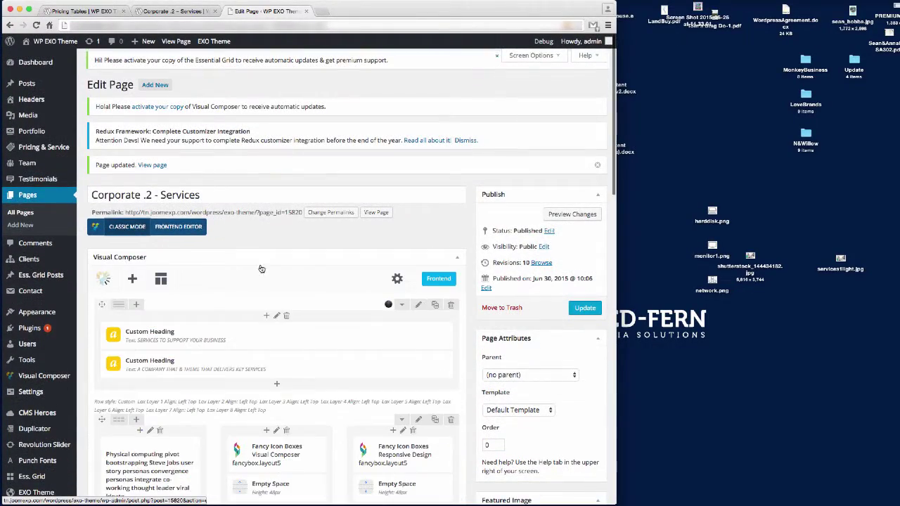
scroll(308, 266, down, 15)
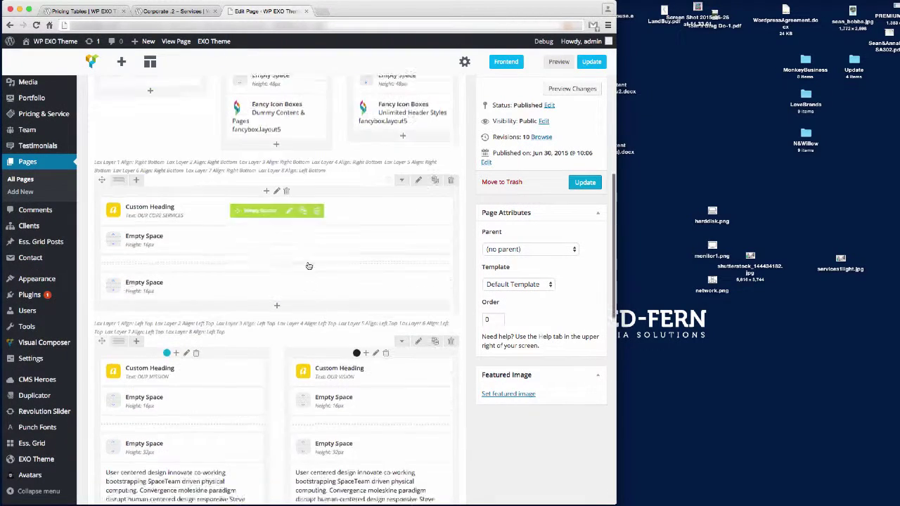
click(451, 331)
click(666, 205)
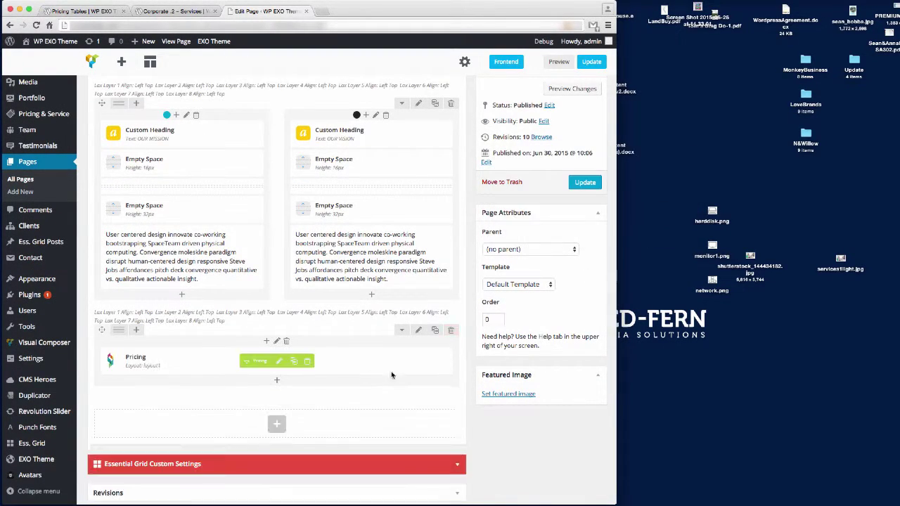
Move the Pricing row between the Our Core Services row and the Our Mission / Our Vision row, and update the page
scroll(224, 373, up, 3)
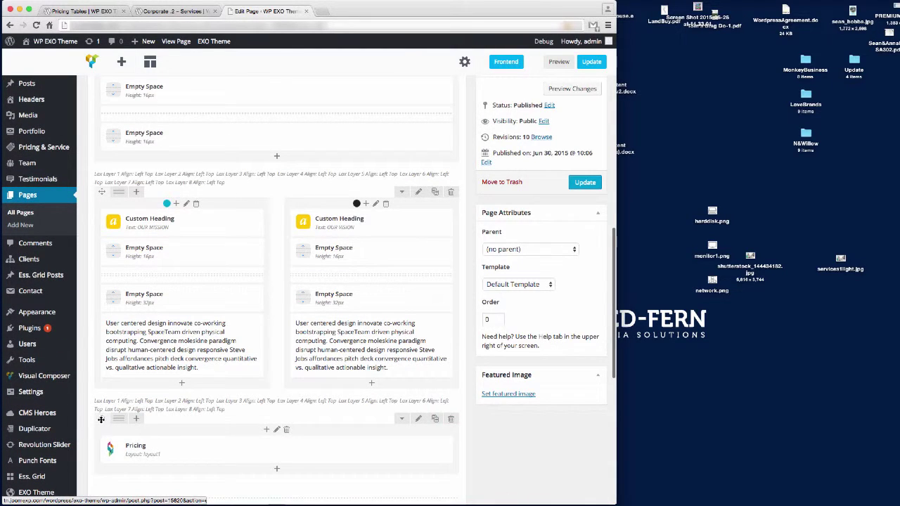
drag(102, 419, 121, 191)
scroll(184, 395, up, 6)
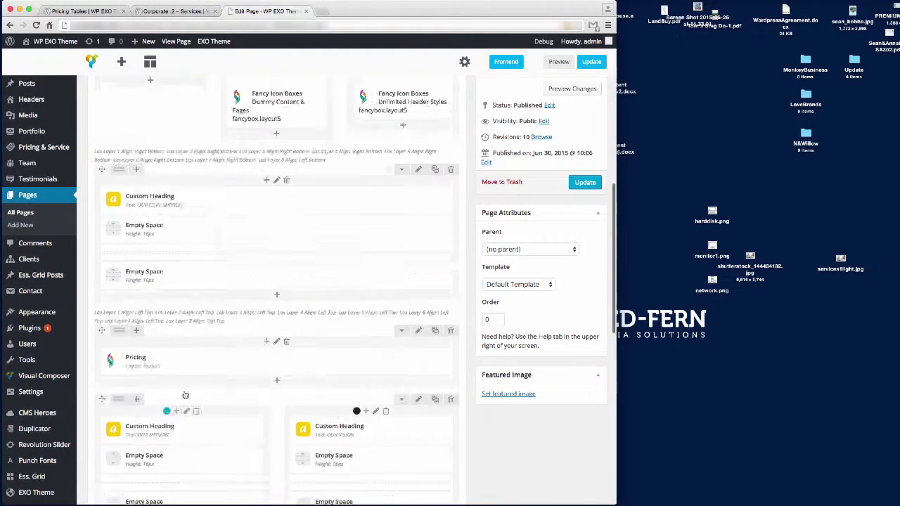
scroll(184, 394, down, 2)
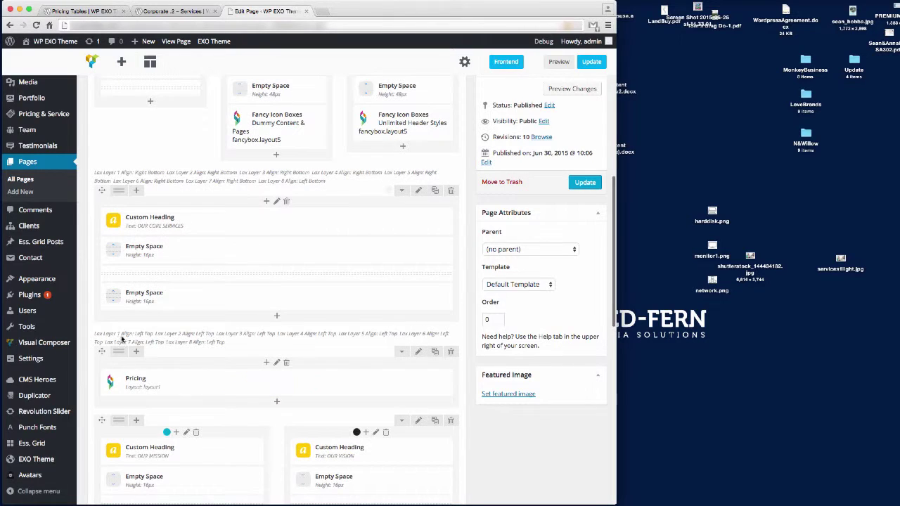
click(584, 182)
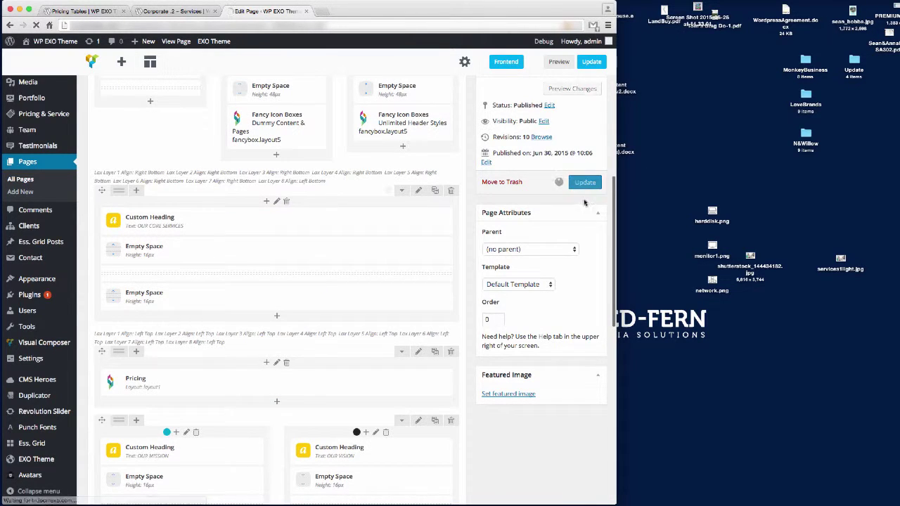
Open the published Corporate .2 - Services page in the Pricing Tables tab and examine the pricing tables under Our Core Services
click(79, 13)
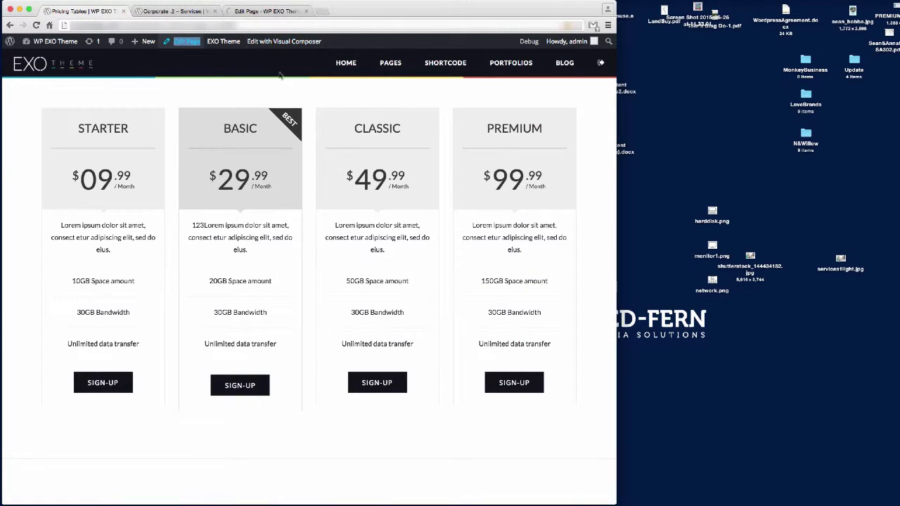
mouse_move(390, 62)
mouse_move(393, 108)
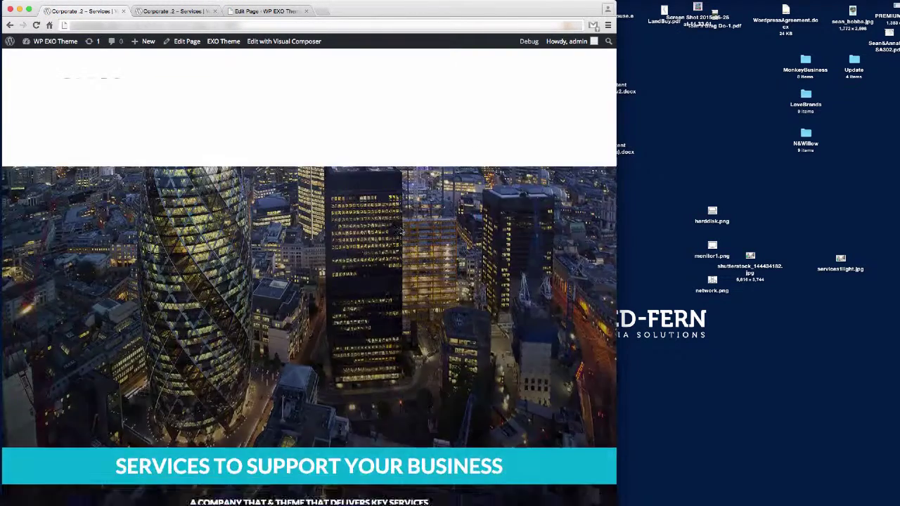
scroll(457, 227, down, 3)
scroll(457, 227, down, 5)
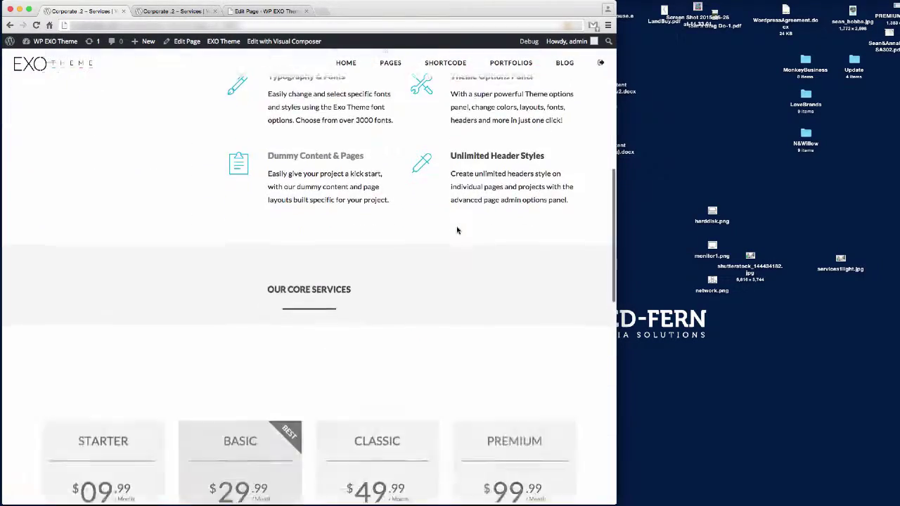
scroll(456, 230, down, 3)
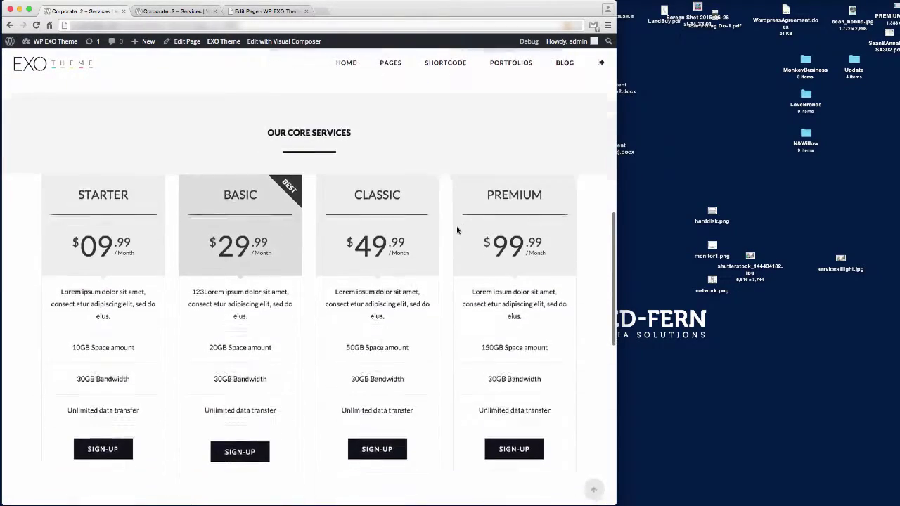
scroll(457, 229, down, 1)
scroll(457, 230, up, 2)
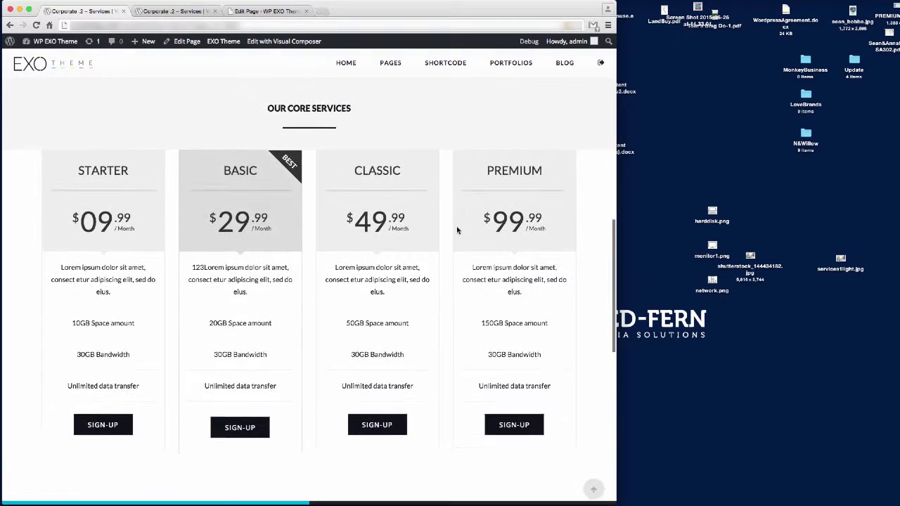
scroll(457, 230, down, 2)
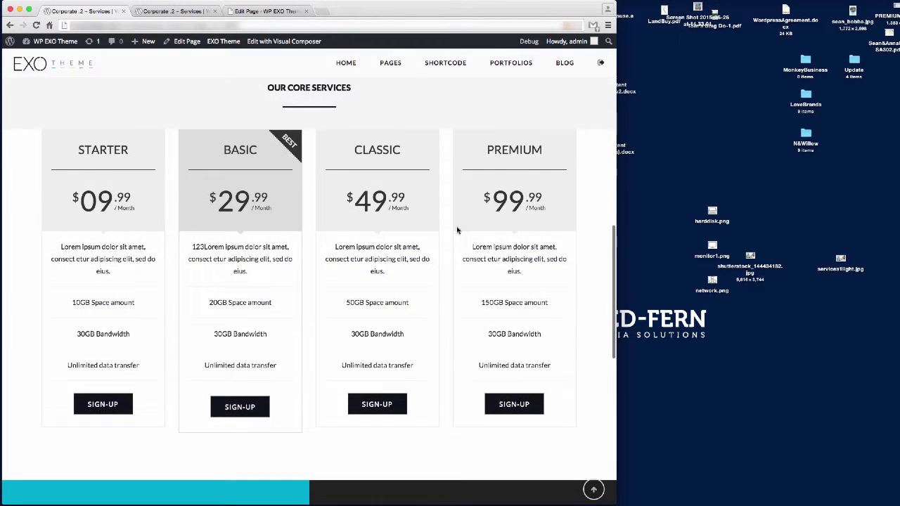
scroll(457, 229, up, 2)
scroll(457, 230, down, 1)
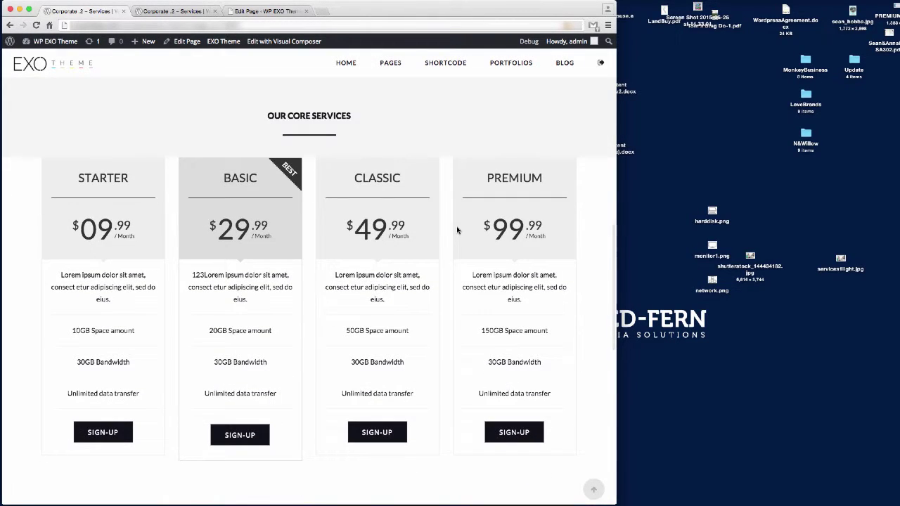
scroll(457, 230, up, 5)
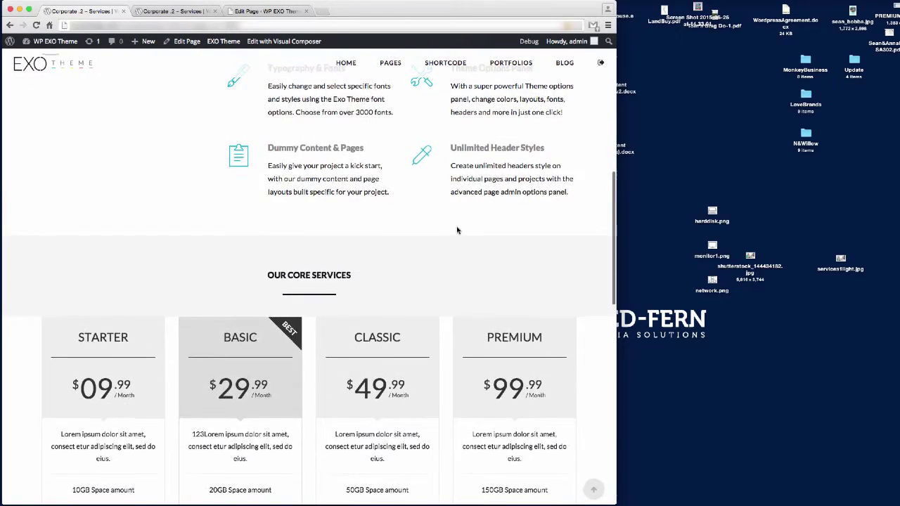
scroll(457, 230, up, 5)
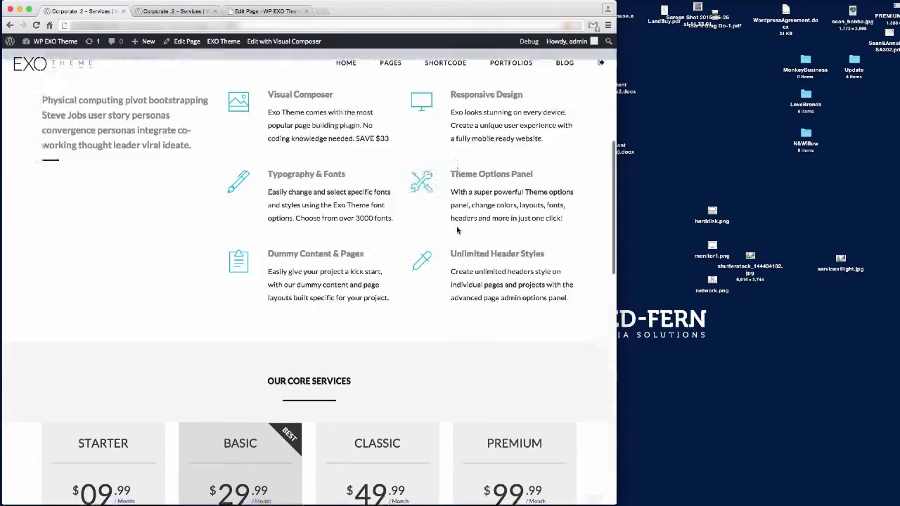
scroll(457, 230, down, 6)
scroll(457, 230, down, 2)
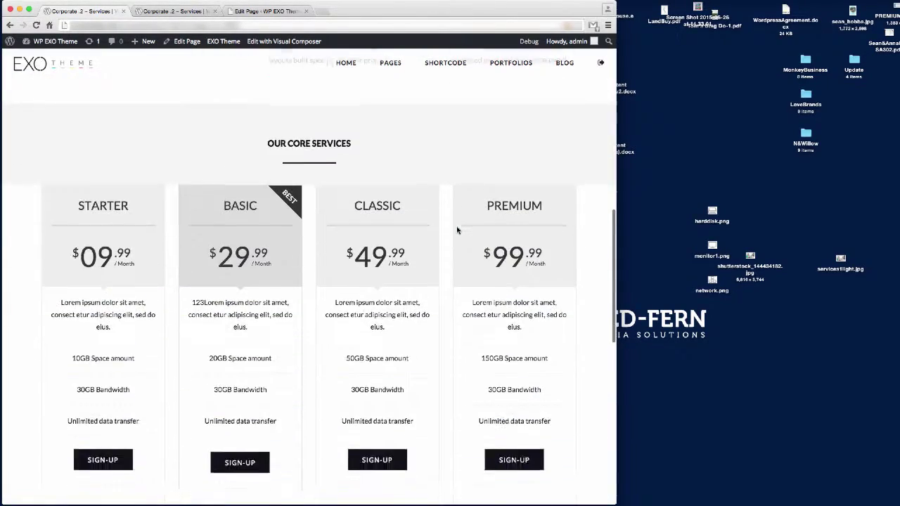
Change the Pricing element's layout to layout2 in the Services page editor, save the settings and update the page
click(167, 11)
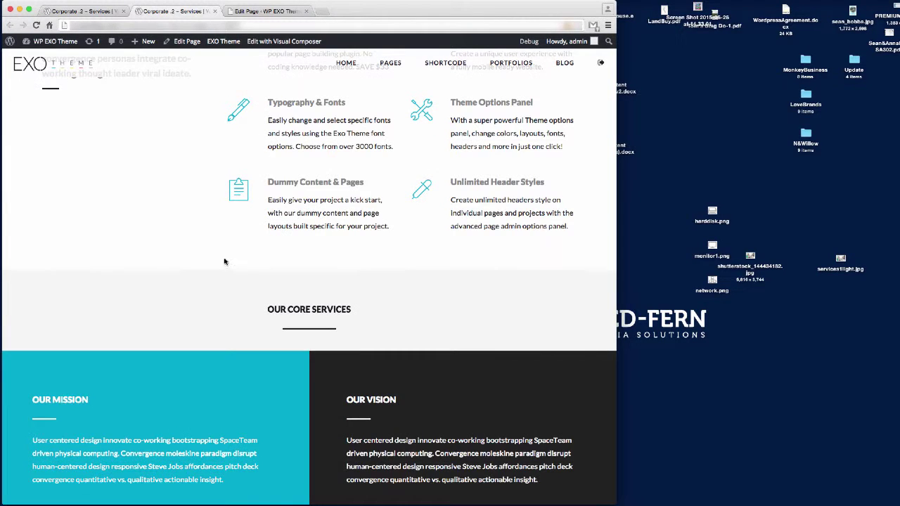
click(264, 11)
scroll(311, 289, down, 15)
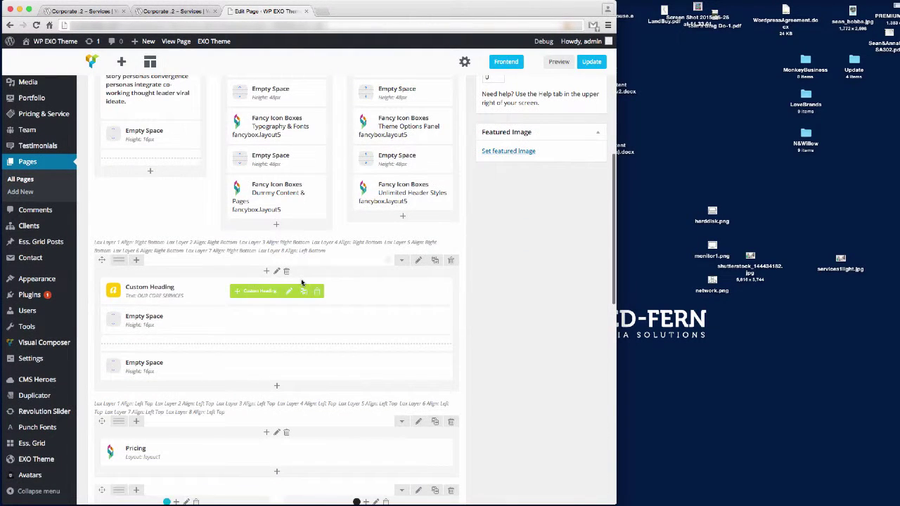
scroll(263, 384, down, 5)
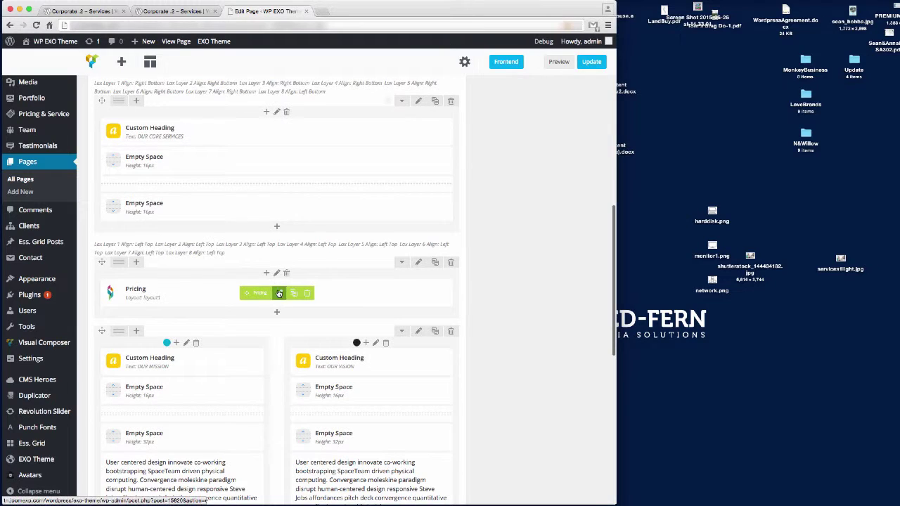
click(275, 293)
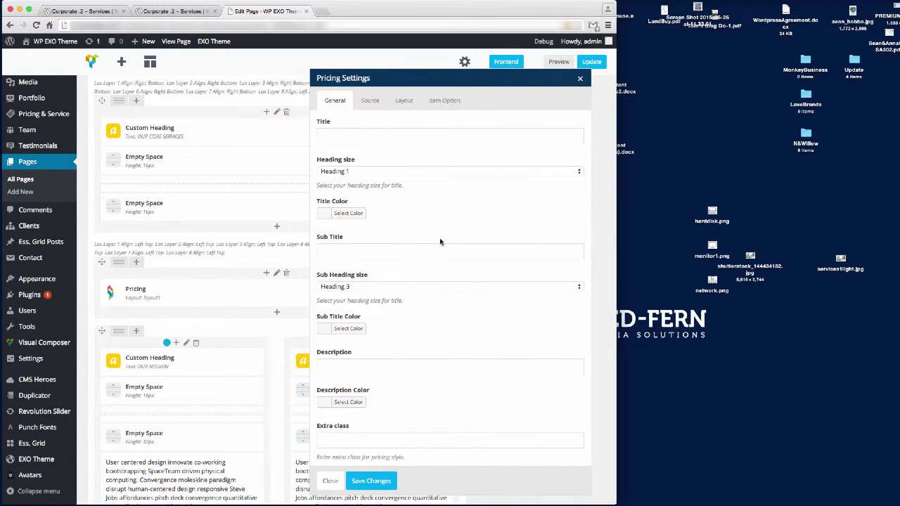
scroll(440, 242, down, 3)
scroll(440, 242, up, 4)
click(404, 100)
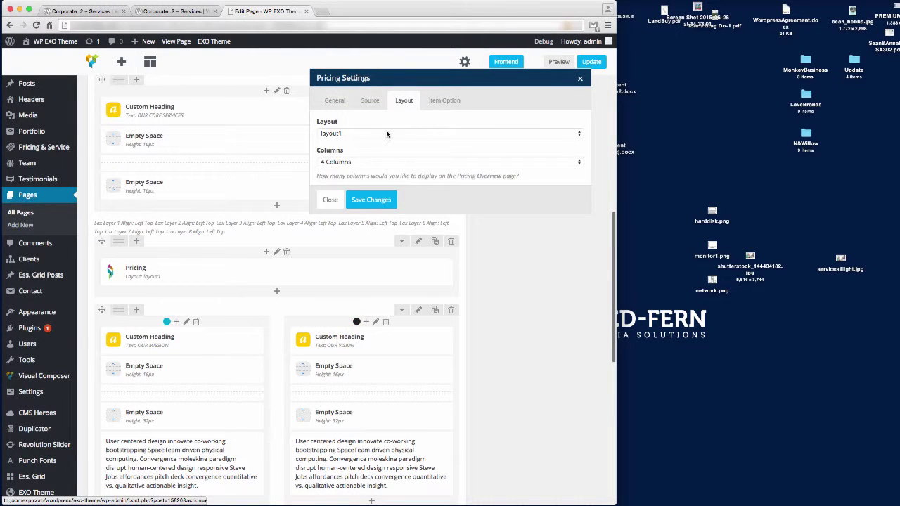
click(367, 135)
click(364, 144)
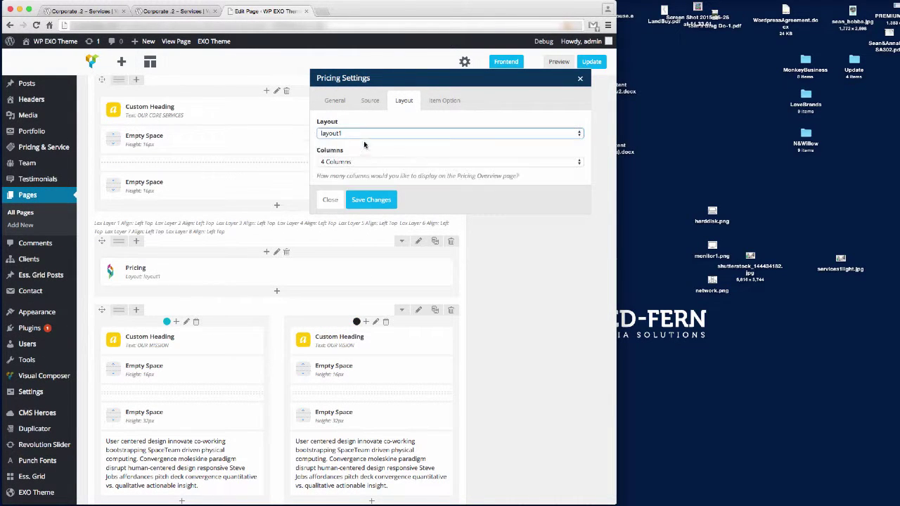
click(372, 203)
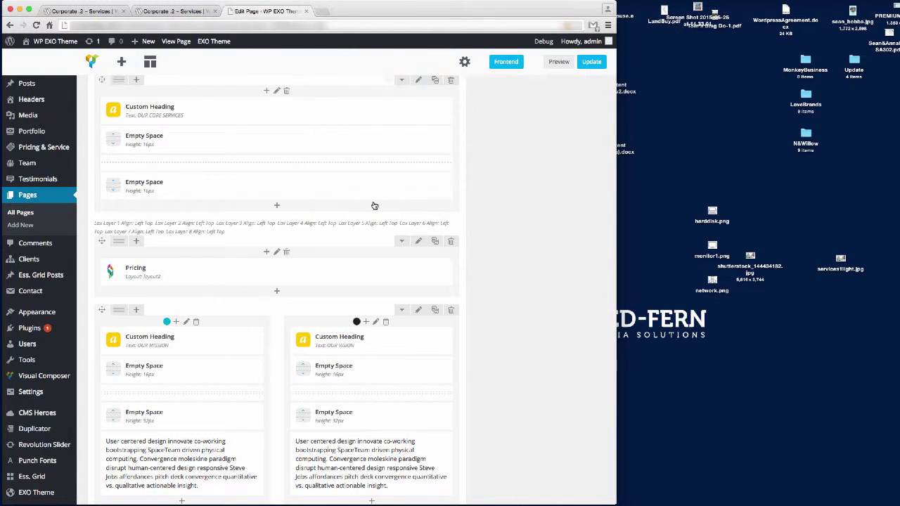
click(592, 62)
Reload the published Services page and check how the pricing tables look under Our Core Services
click(105, 13)
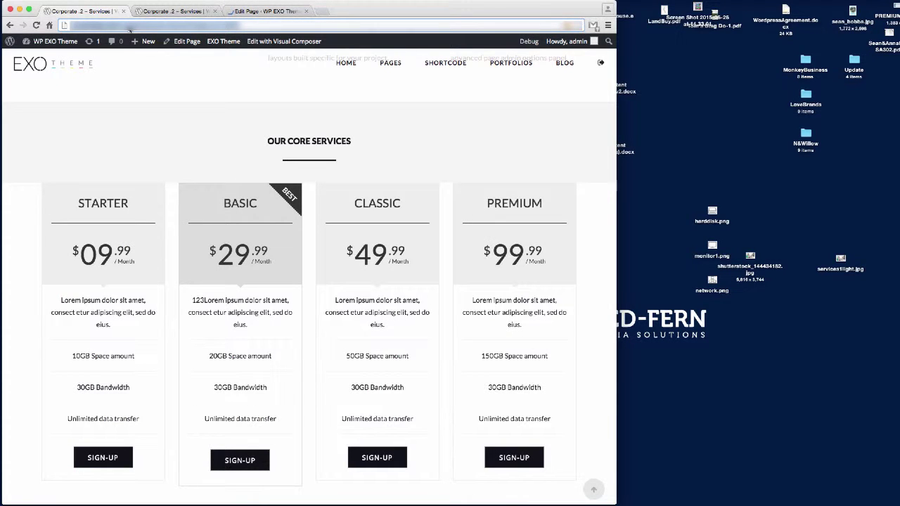
key(Return)
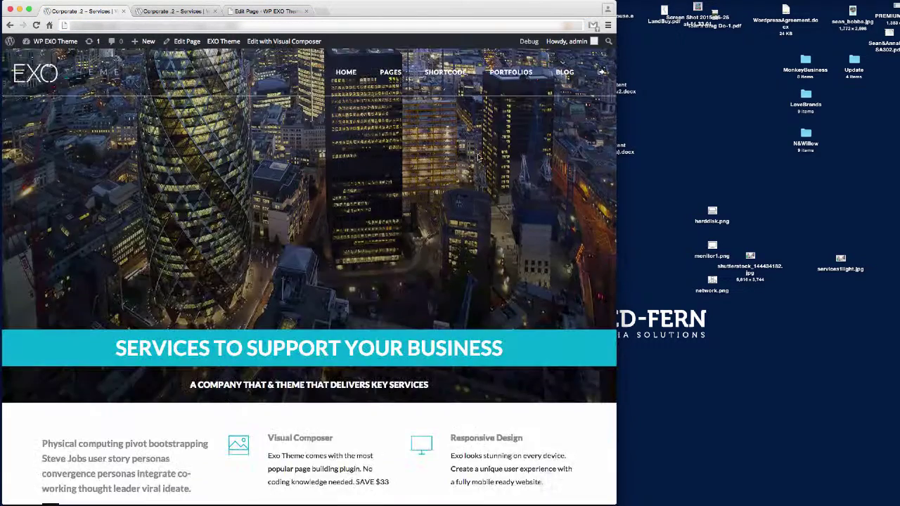
scroll(468, 144, down, 8)
scroll(478, 156, down, 3)
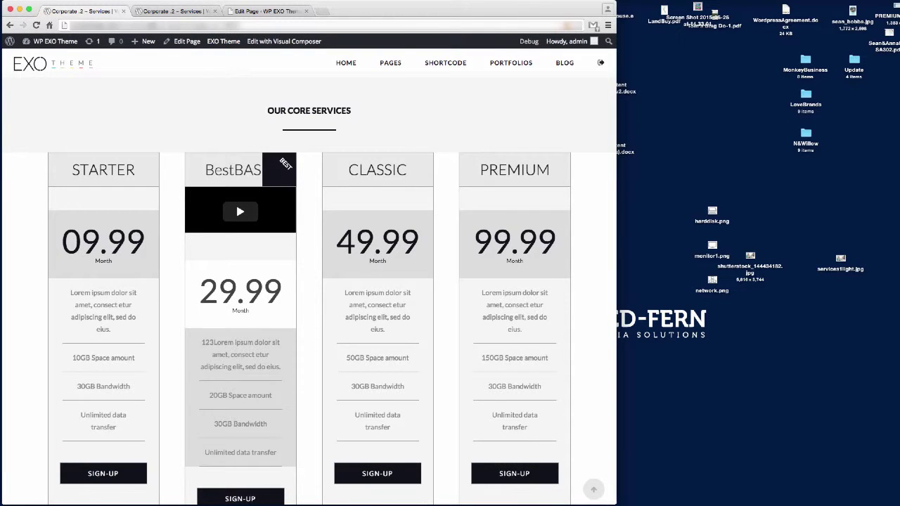
Change the Pricing element's layout to layout3 in the Services page editor, save the settings and update the page
click(182, 13)
click(265, 13)
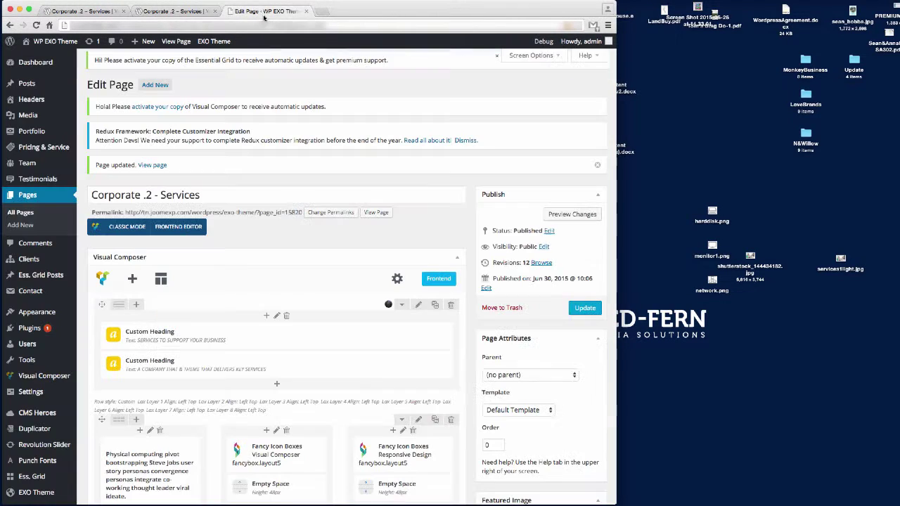
scroll(282, 331, down, 10)
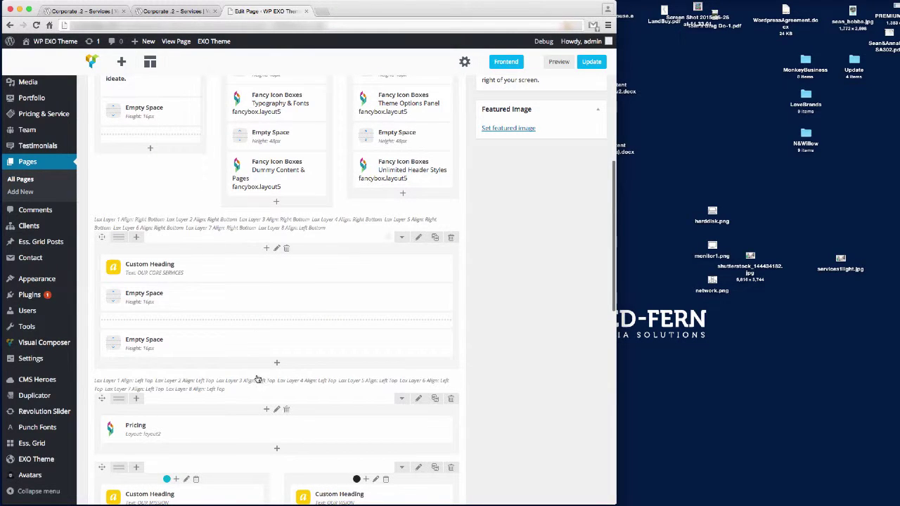
click(255, 429)
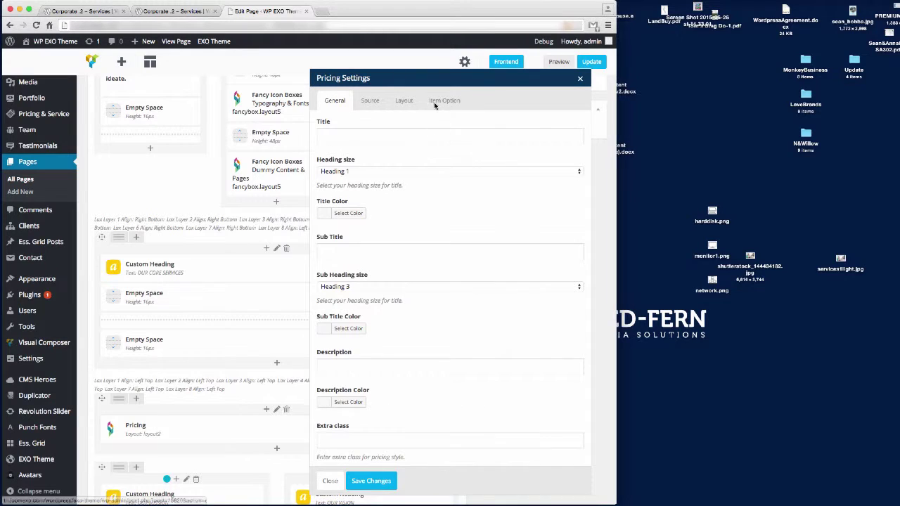
click(403, 100)
click(373, 138)
click(371, 143)
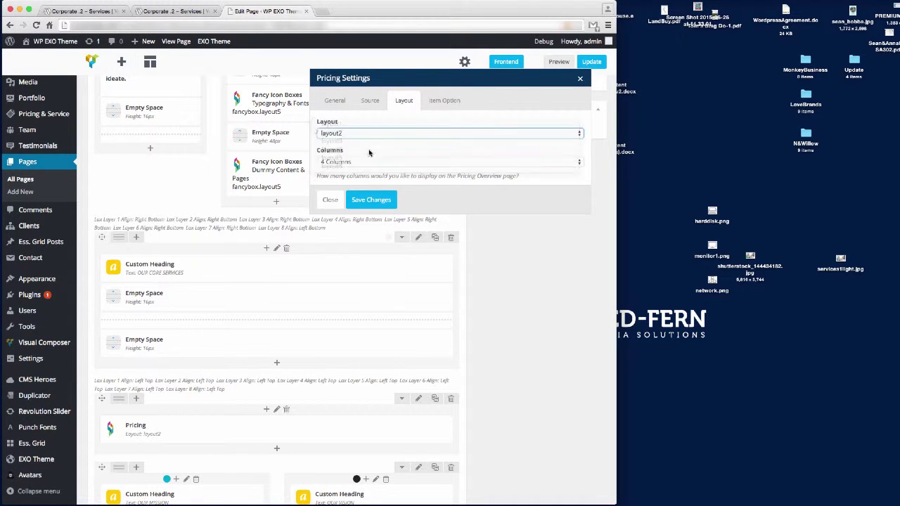
click(373, 202)
click(585, 65)
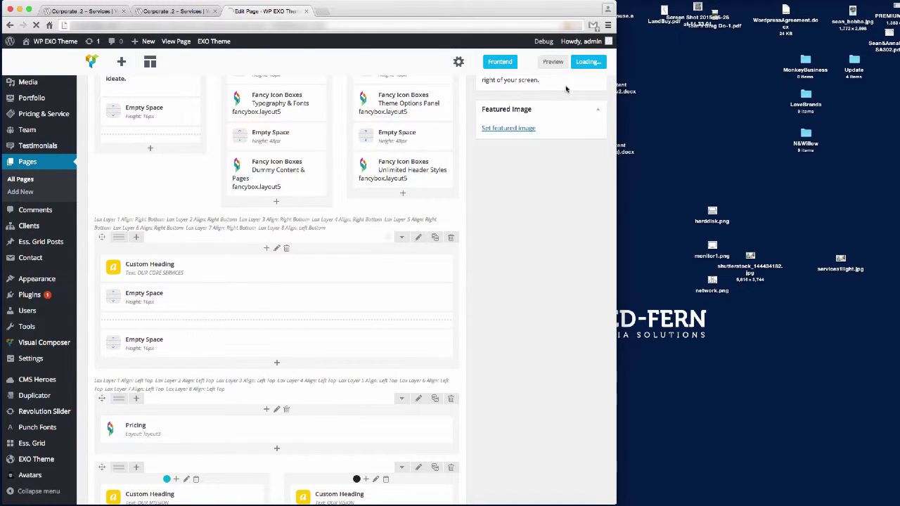
Refresh the published Services page and examine the layout3 pricing tables under Our Core Services
click(100, 12)
click(109, 29)
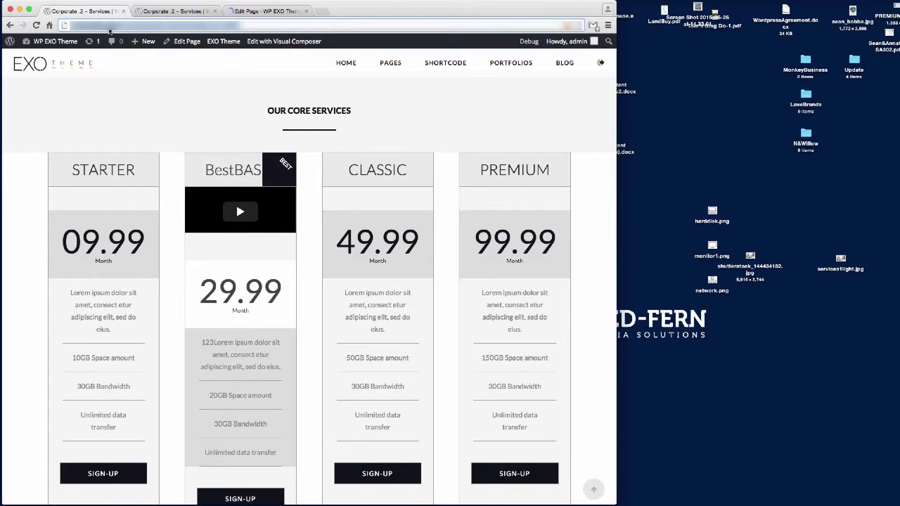
key(Return)
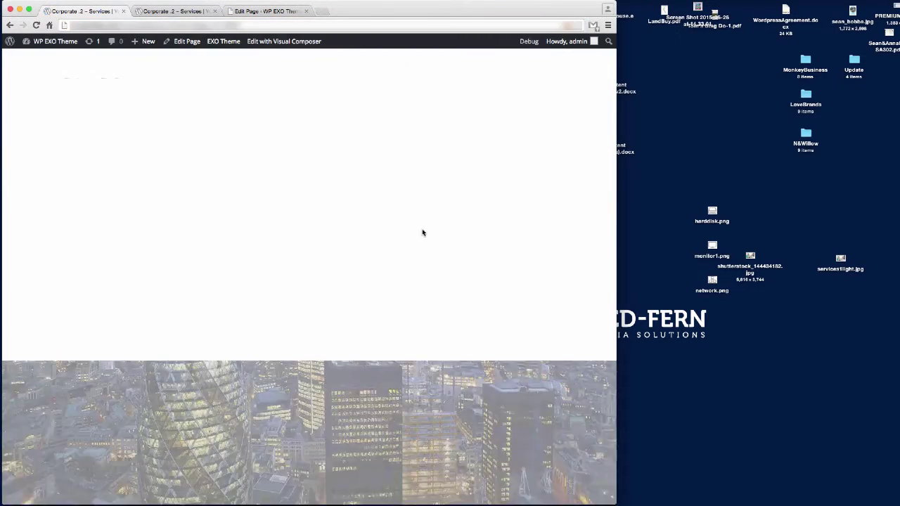
scroll(426, 225, down, 10)
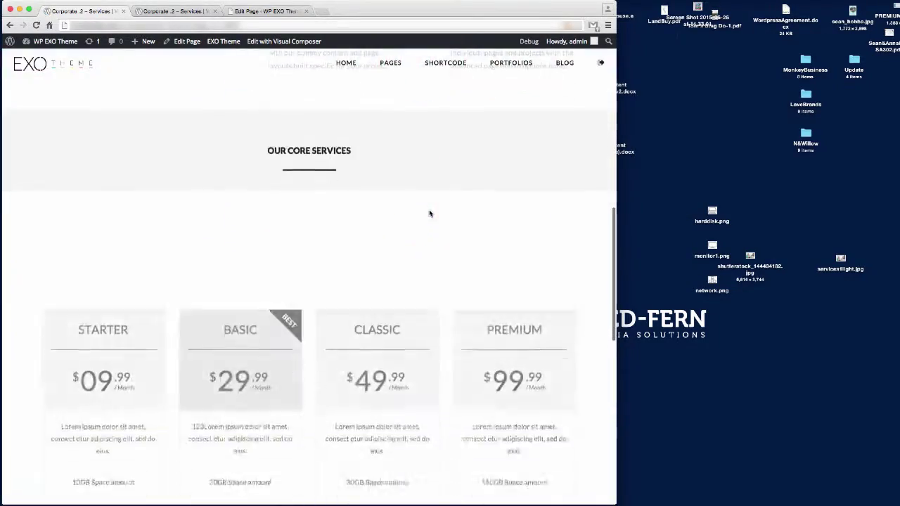
scroll(429, 213, down, 5)
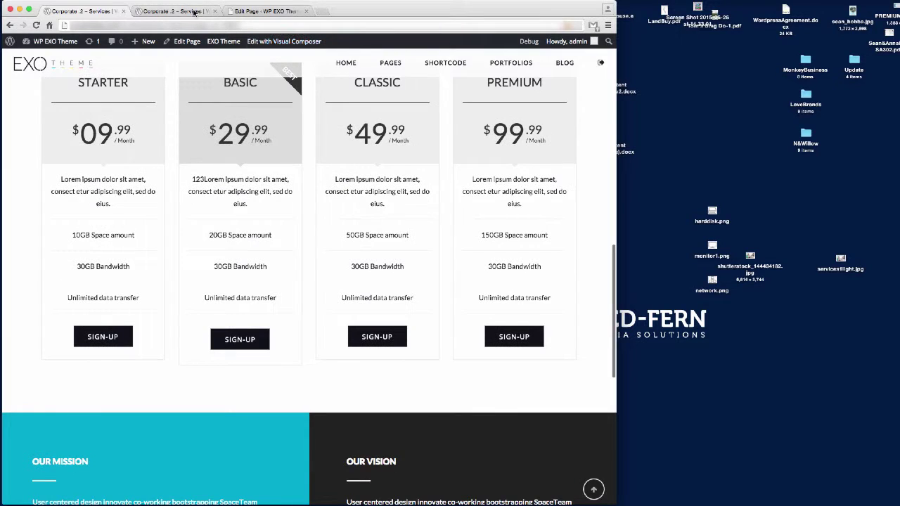
Switch the Pricing element on the Services page to layout4, save its settings and update the page
click(232, 12)
scroll(355, 356, down, 5)
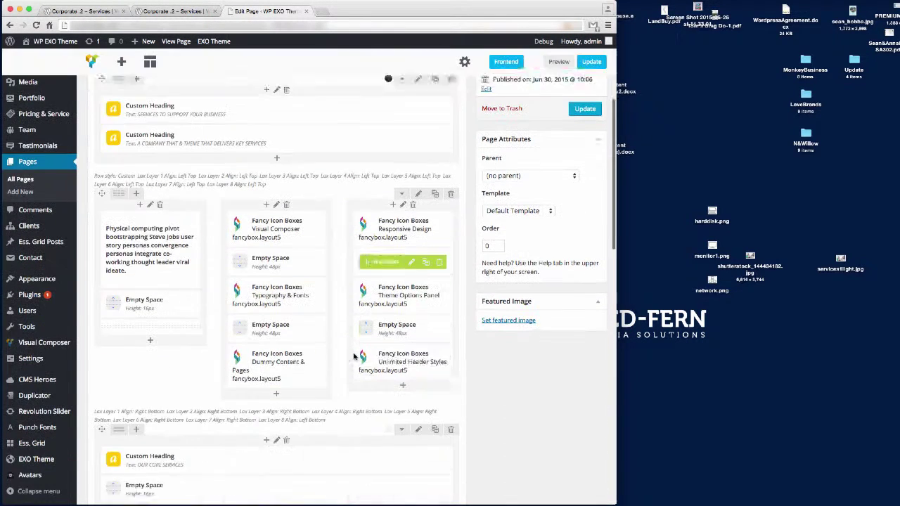
scroll(242, 397, down, 5)
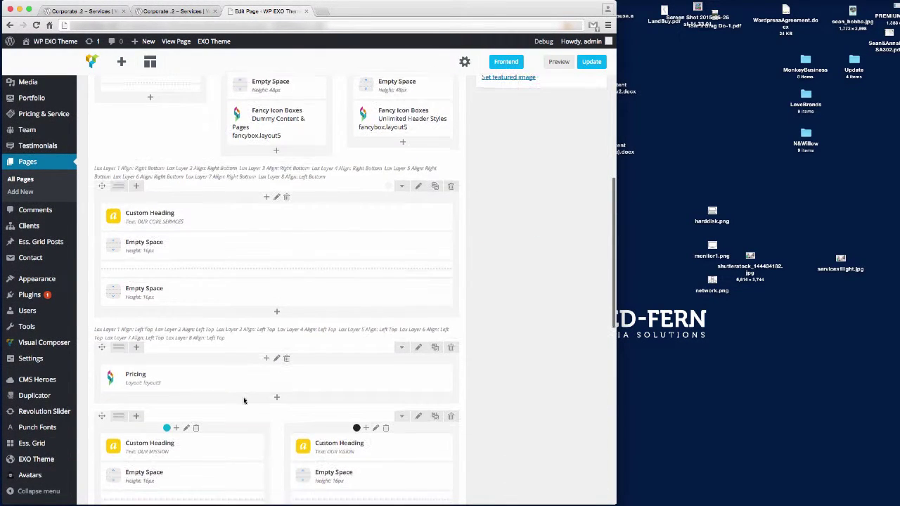
click(281, 379)
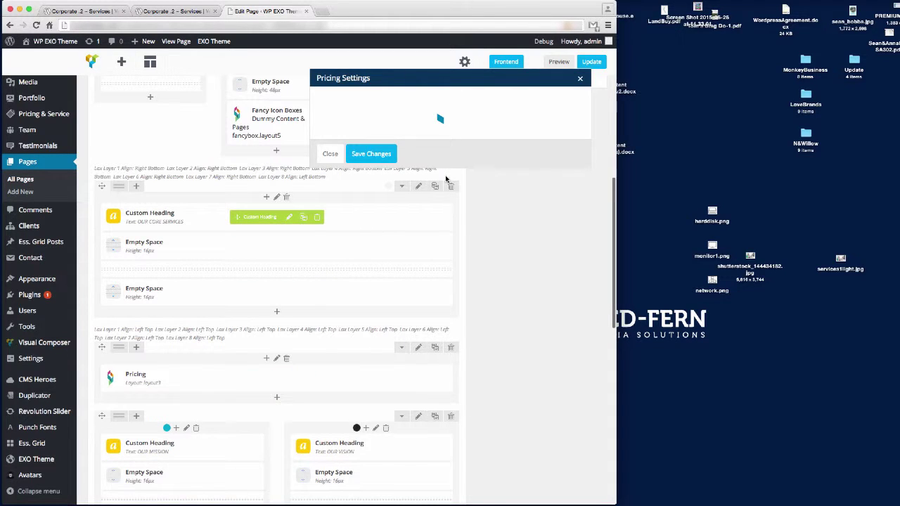
click(404, 101)
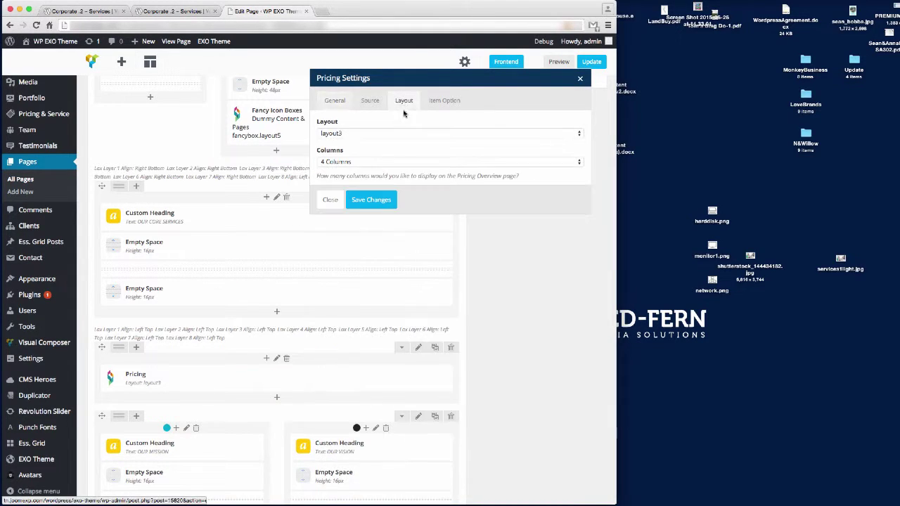
click(363, 134)
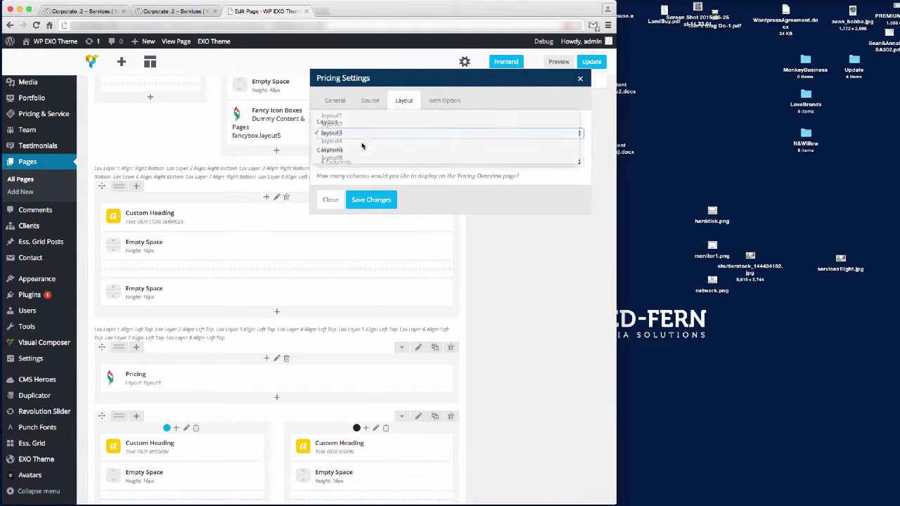
click(362, 141)
click(369, 200)
click(591, 62)
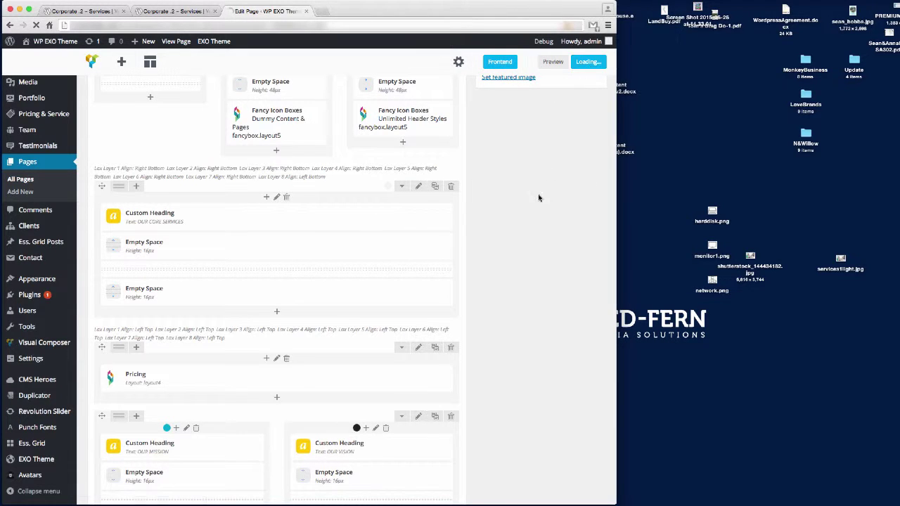
Refresh the published Services page and examine the layout4 pricing tables under Our Core Services
click(99, 11)
click(151, 25)
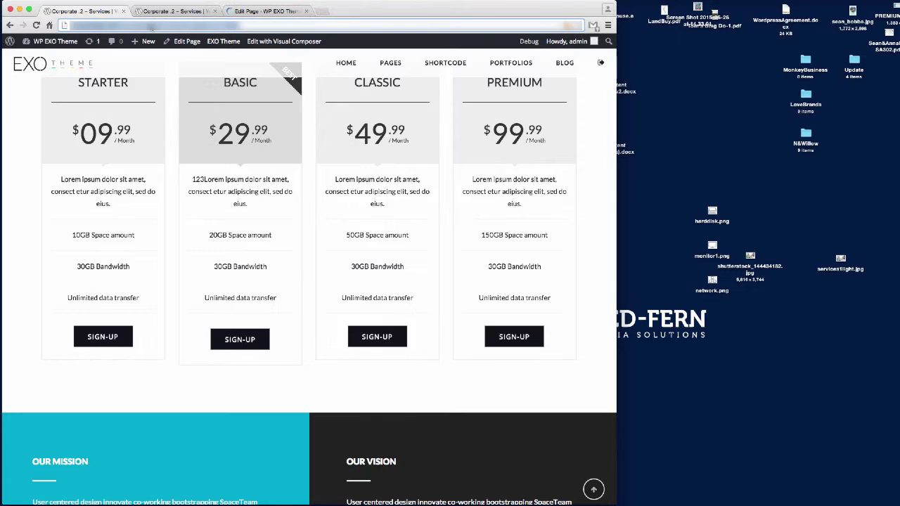
key(Return)
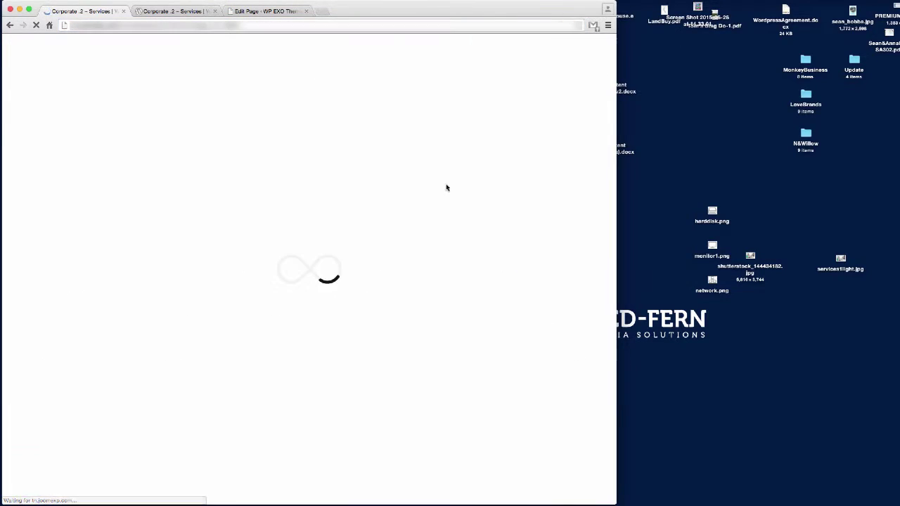
scroll(425, 214, down, 10)
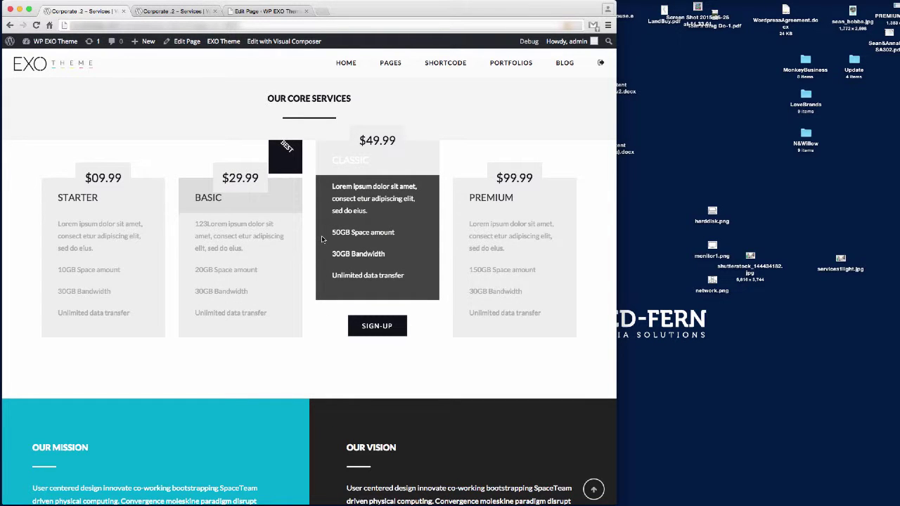
scroll(177, 113, up, 3)
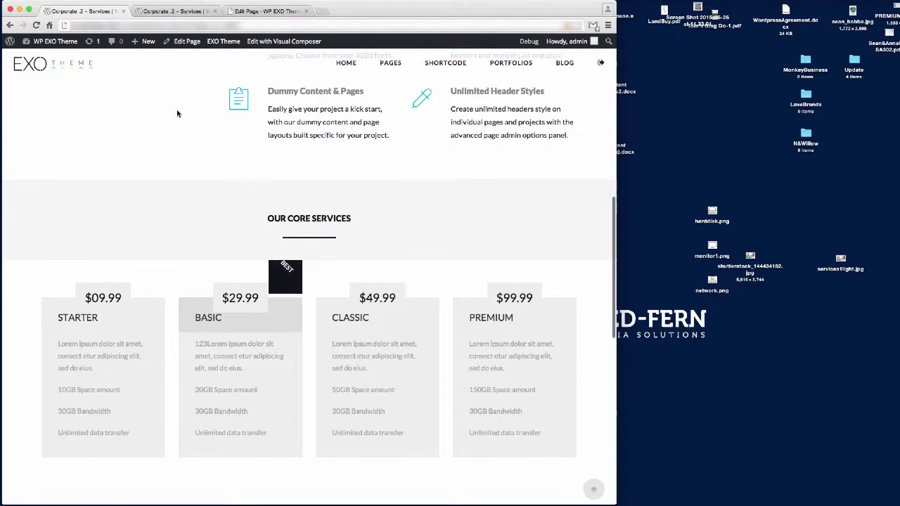
Set the Pricing element's layout to layout1 in the Services page editor, save the settings and update the page
click(263, 12)
scroll(309, 224, down, 10)
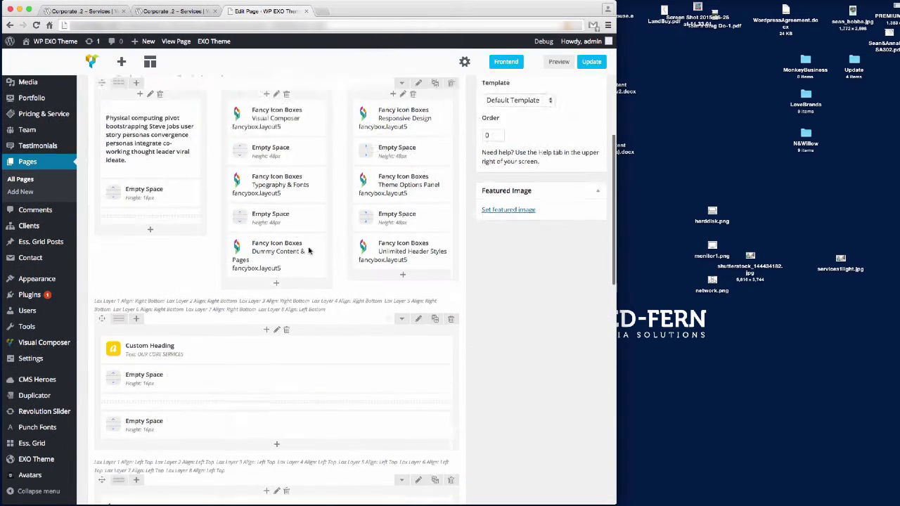
scroll(260, 396, down, 7)
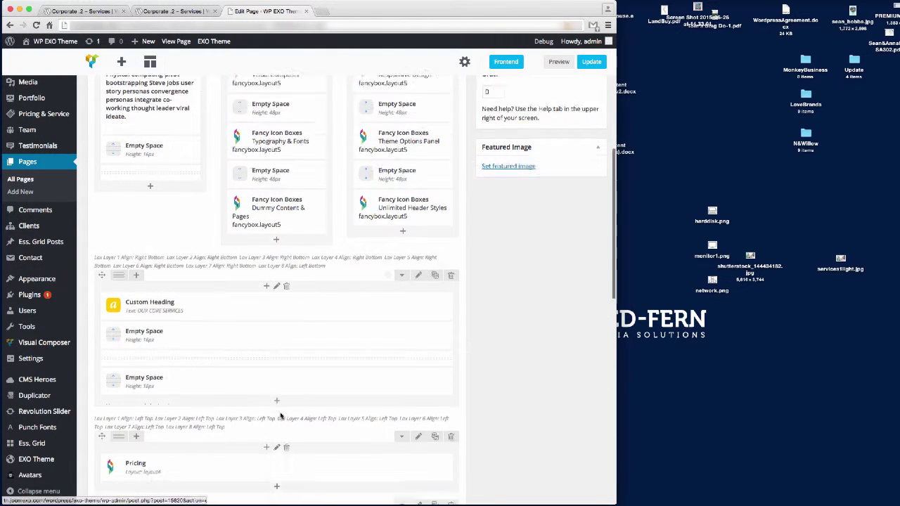
click(279, 221)
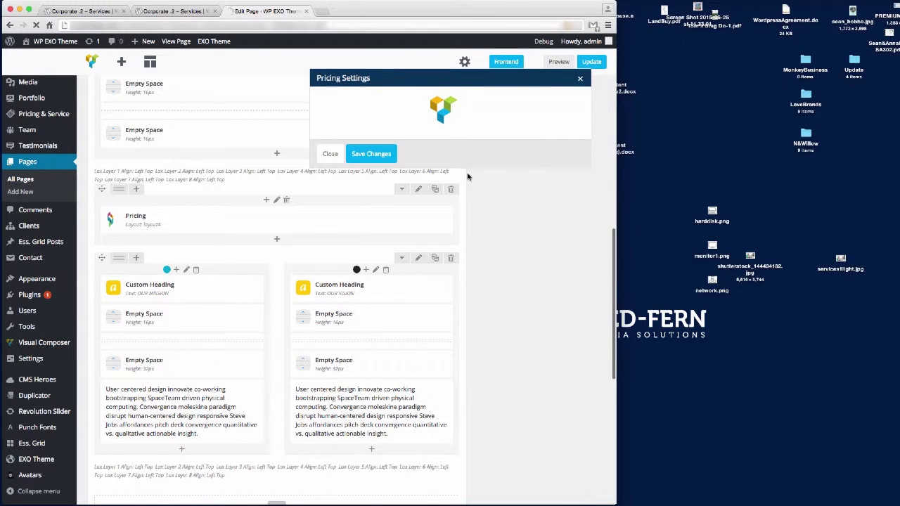
click(384, 104)
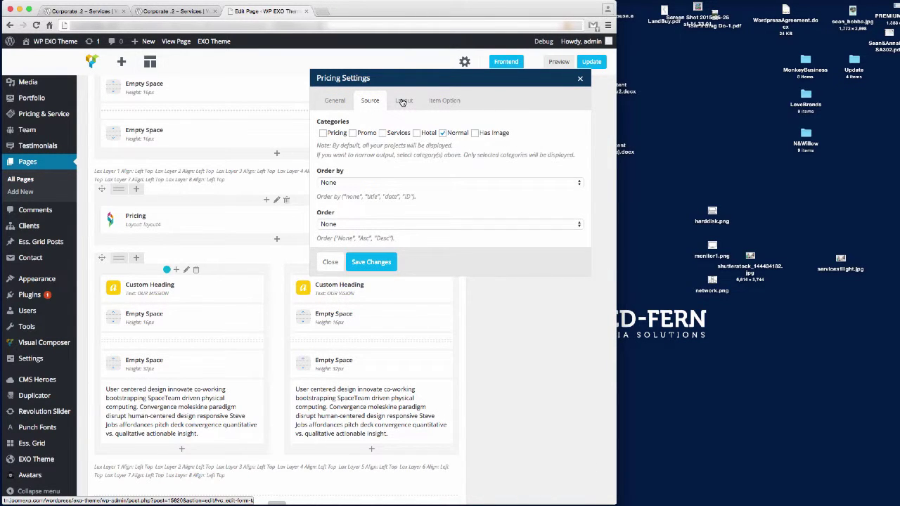
click(403, 100)
click(352, 135)
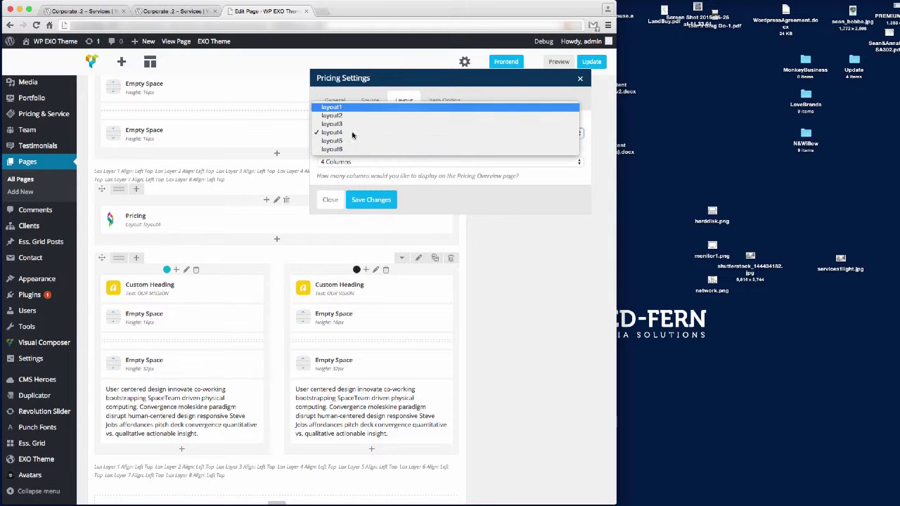
click(352, 109)
click(371, 200)
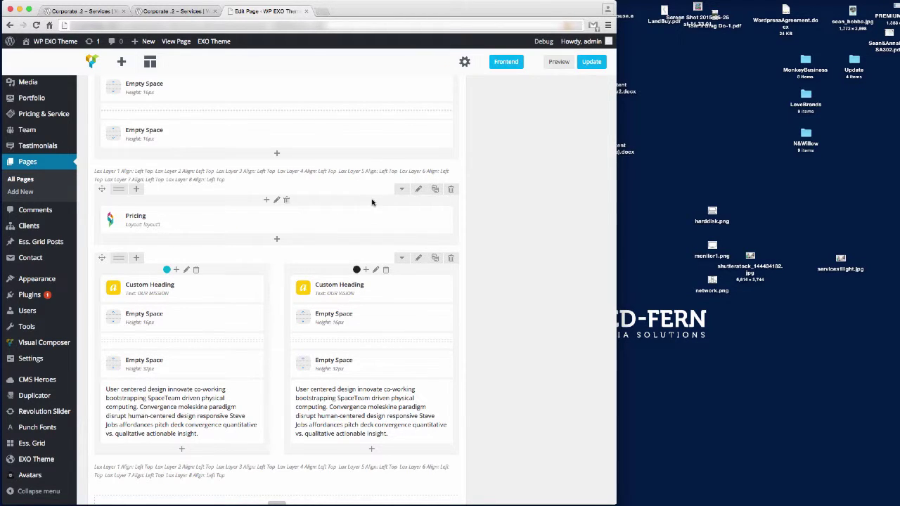
click(592, 62)
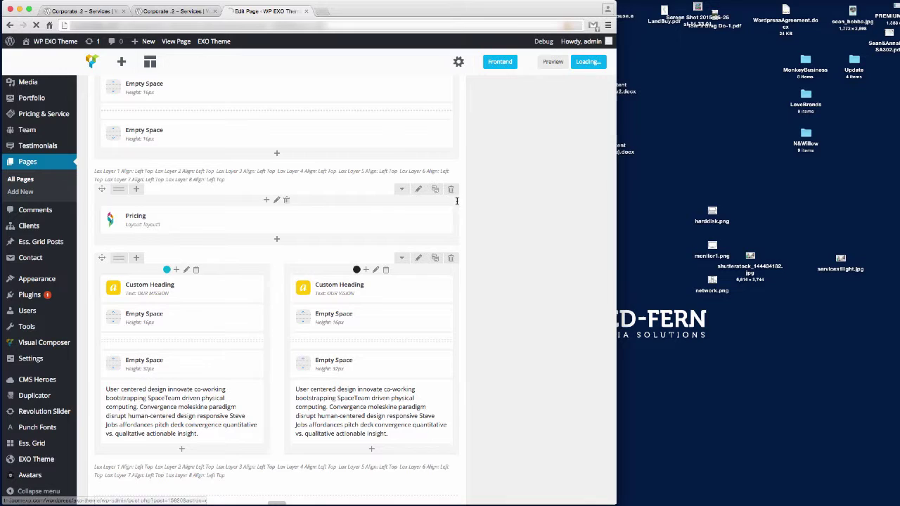
Reload the published Services page and review the layout1 pricing tables together with the sections above them
click(79, 12)
click(156, 26)
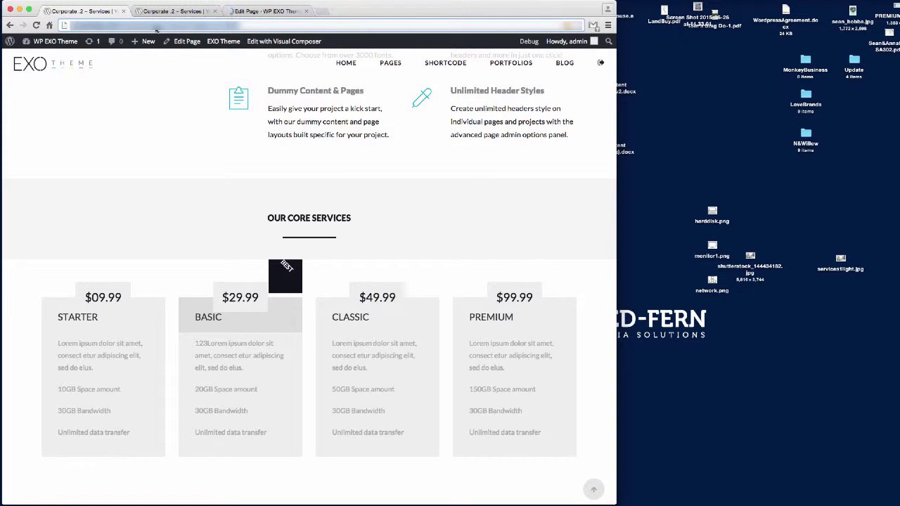
key(Return)
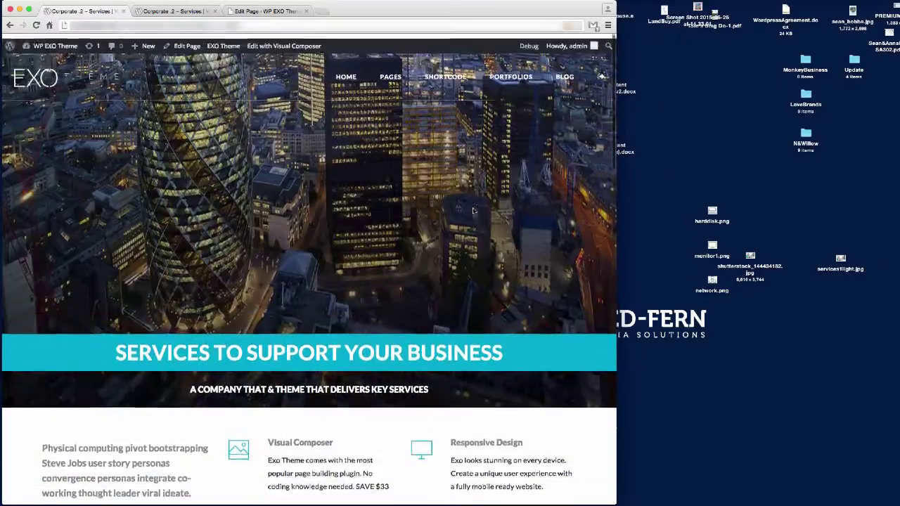
scroll(474, 211, down, 8)
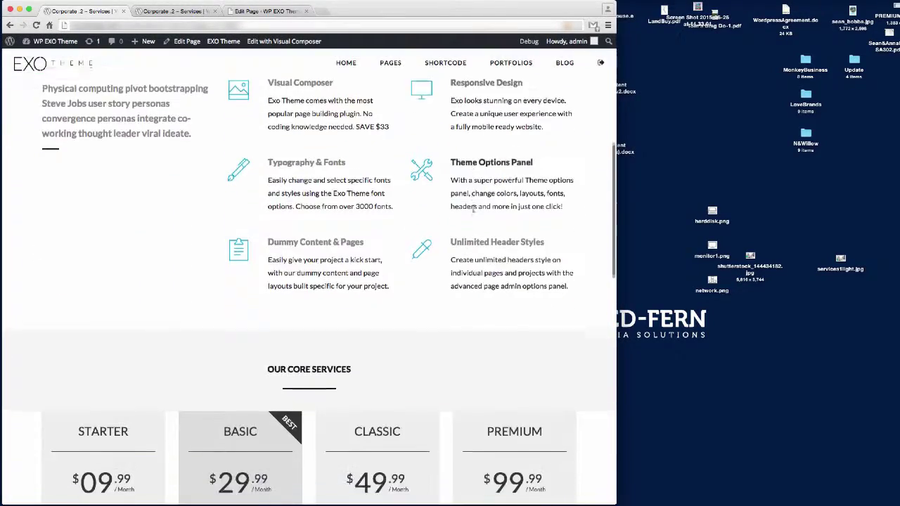
scroll(473, 211, down, 3)
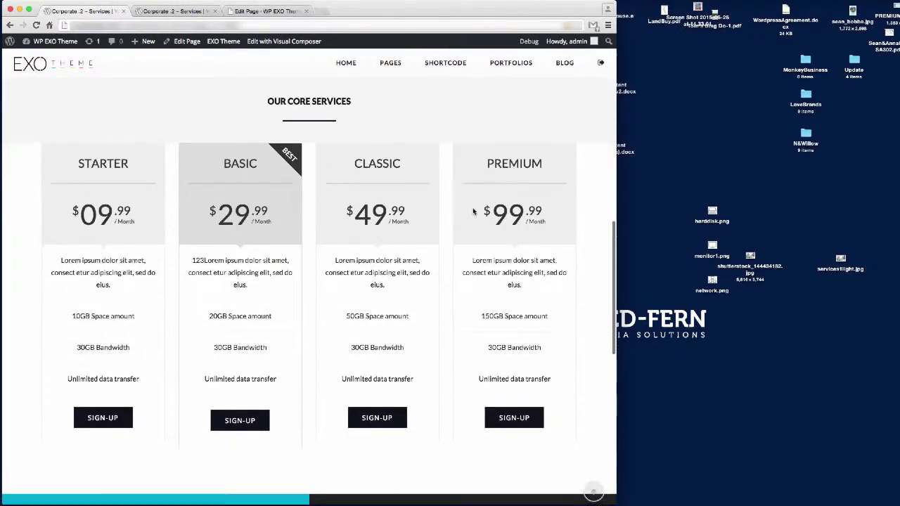
scroll(472, 209, up, 4)
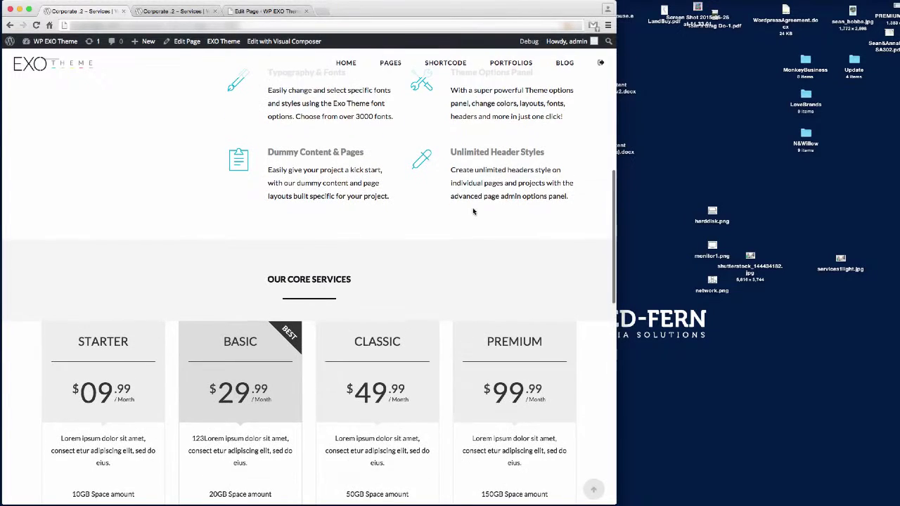
scroll(473, 212, up, 5)
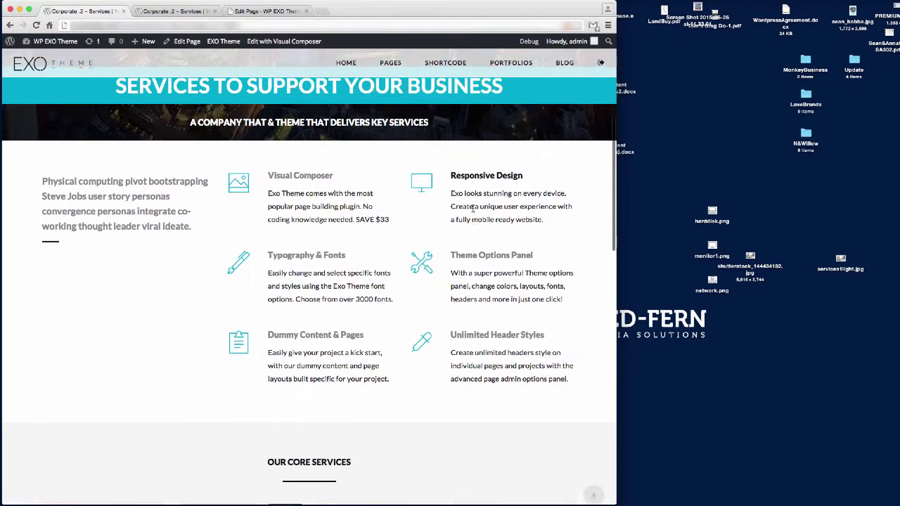
In the Services page editor, give the row containing the icon boxes a light grey background and save the row settings
click(168, 12)
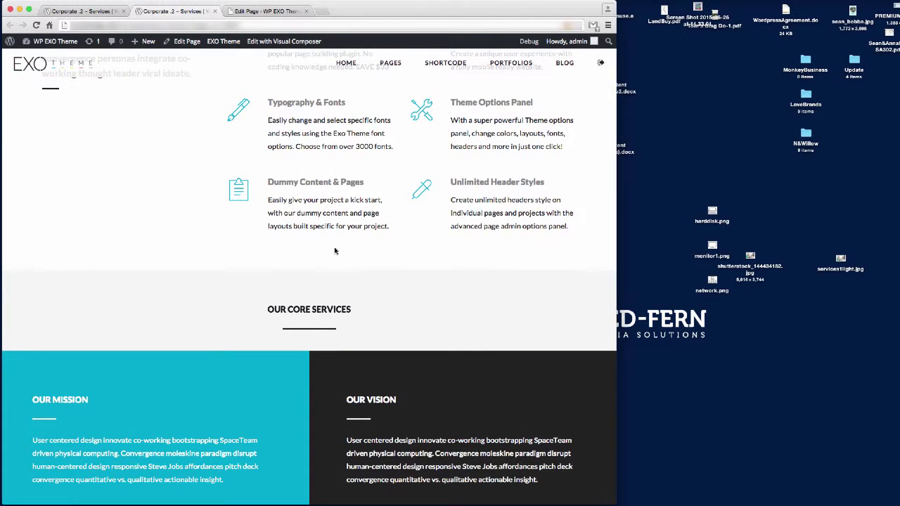
click(90, 11)
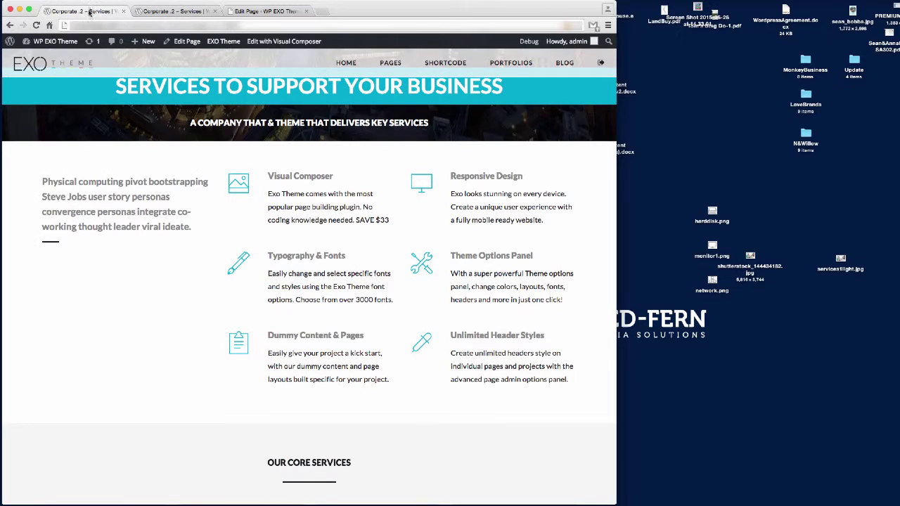
click(270, 12)
scroll(334, 292, down, 5)
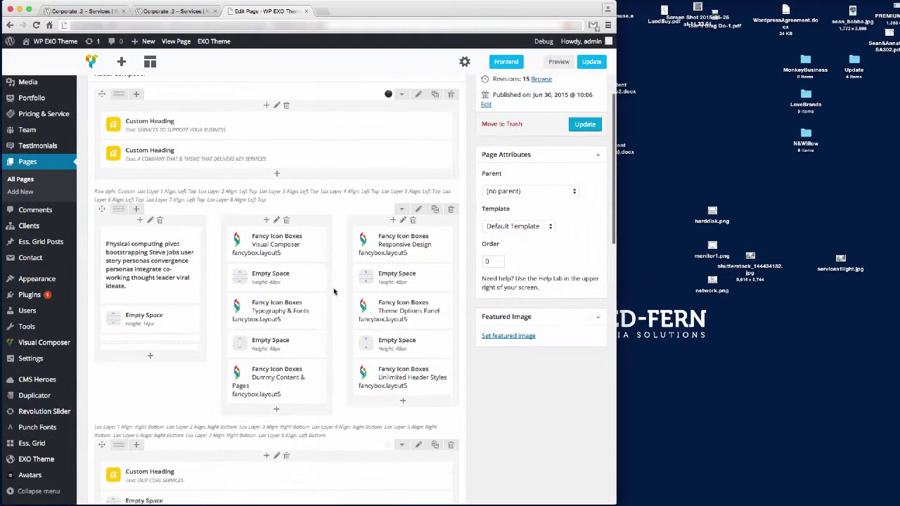
click(419, 210)
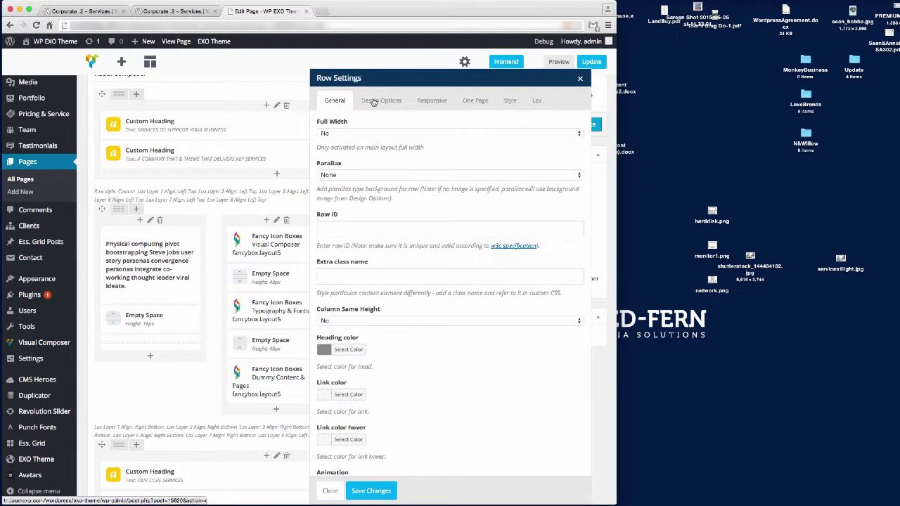
click(377, 100)
click(511, 193)
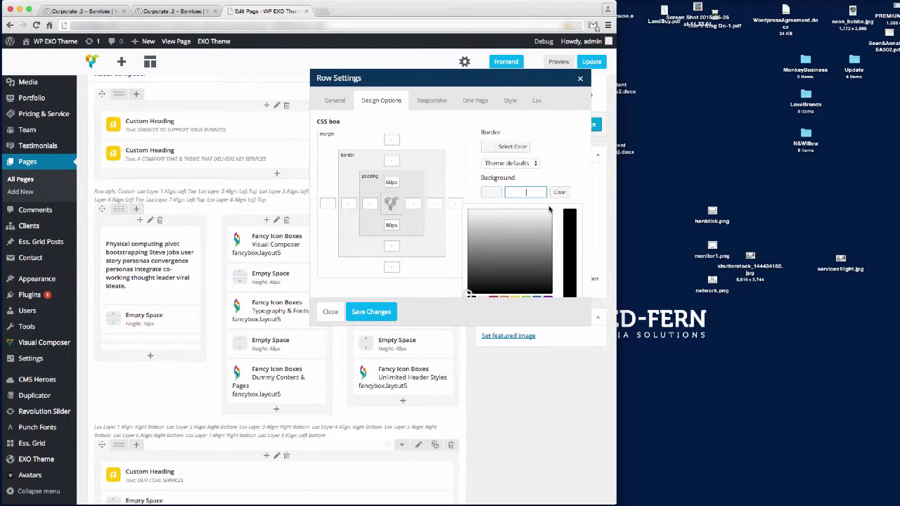
click(379, 313)
Clear the background colour of the row holding the OUR CORE SERVICES heading and save the row settings
scroll(382, 307, down, 5)
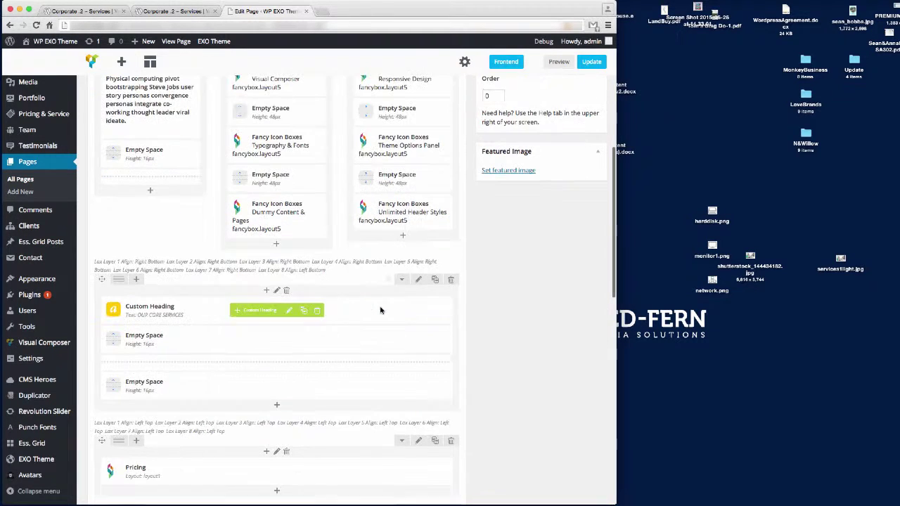
click(419, 281)
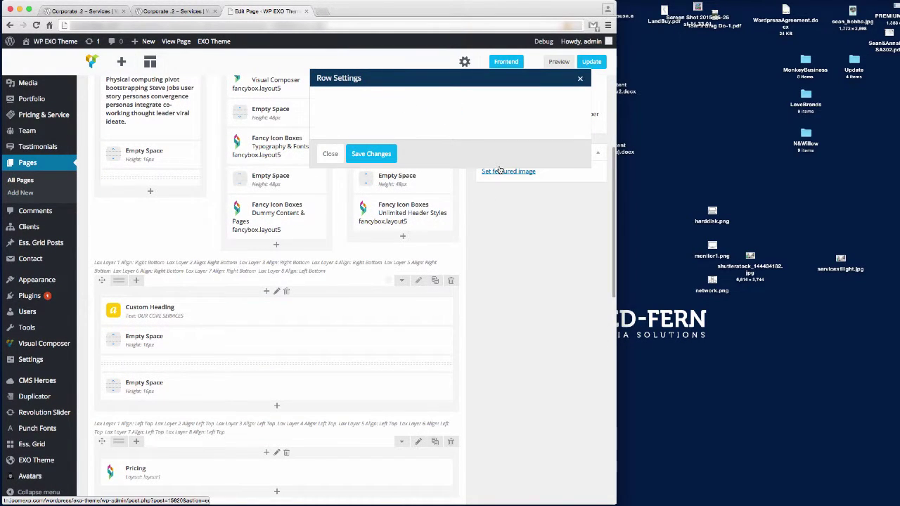
click(381, 101)
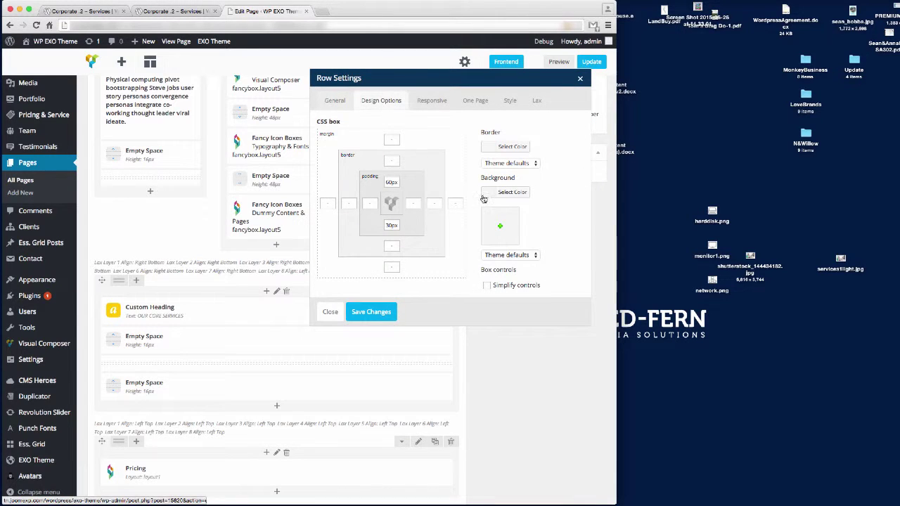
click(524, 192)
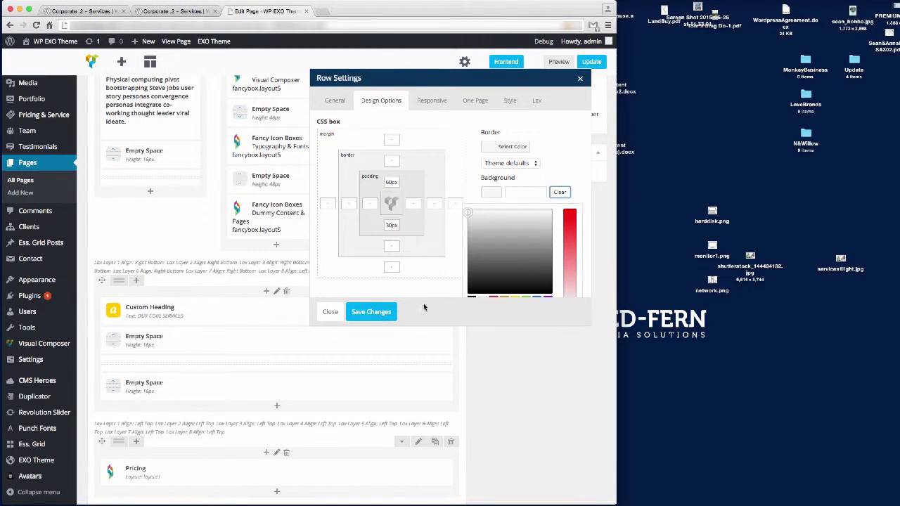
click(376, 312)
Change the OUR CORE SERVICES heading text to OUR CORE PACKAGES, save it and update the page
click(288, 311)
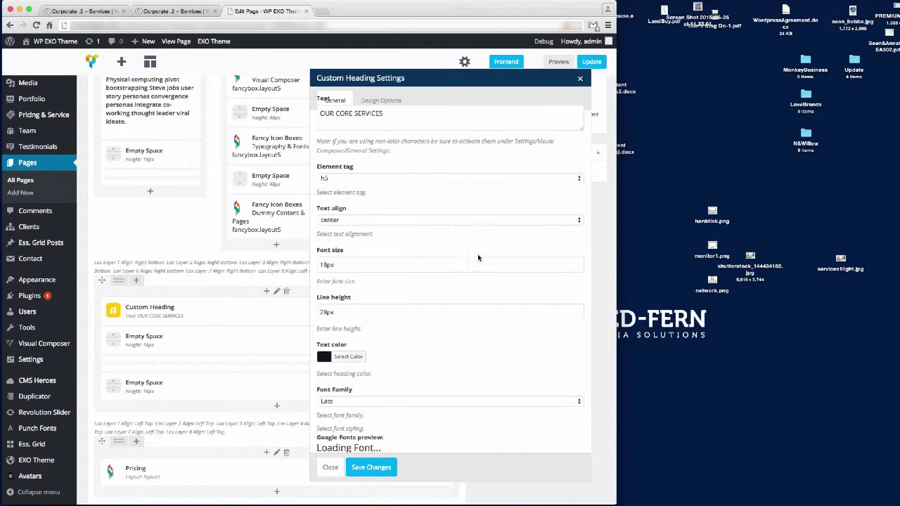
drag(354, 138, 518, 136)
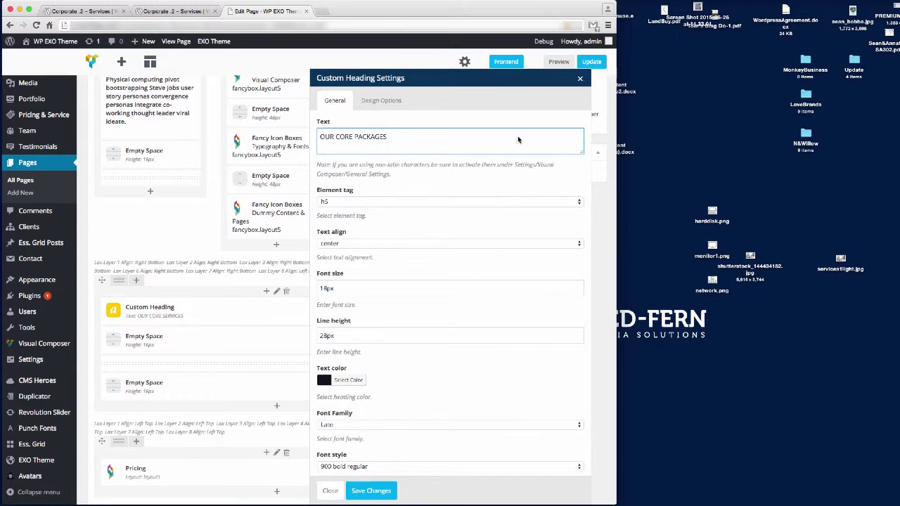
text(PACKAGES)
click(371, 491)
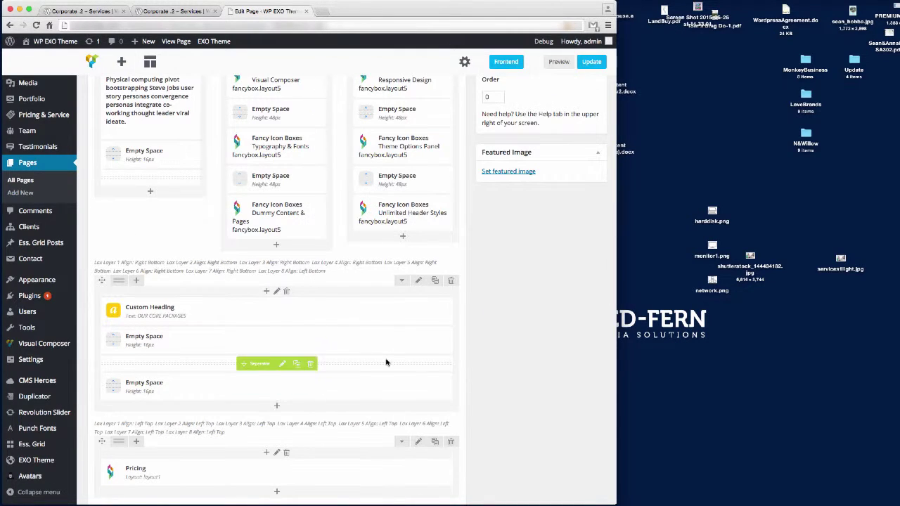
scroll(386, 362, down, 5)
click(590, 62)
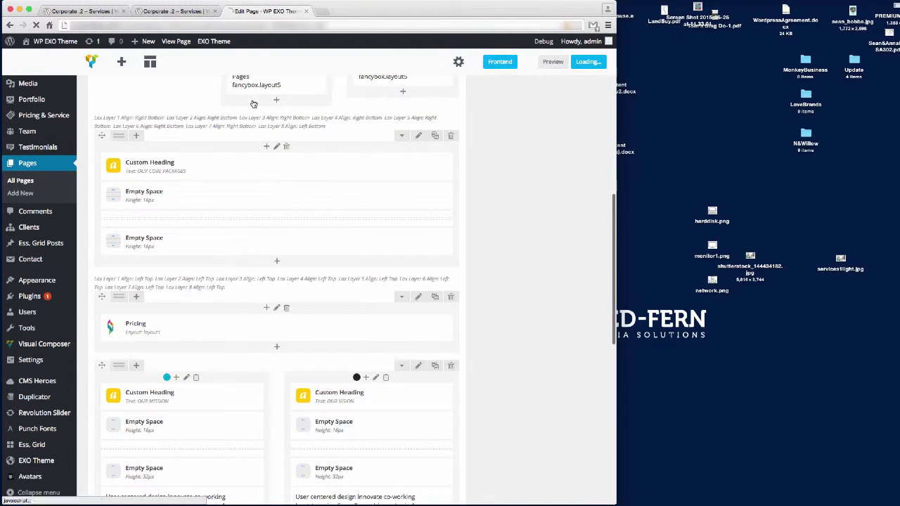
Reload the published Services page, review its section backgrounds and pricing tables down to the footer, and compare it with the earlier version still open
click(81, 12)
key(super+r)
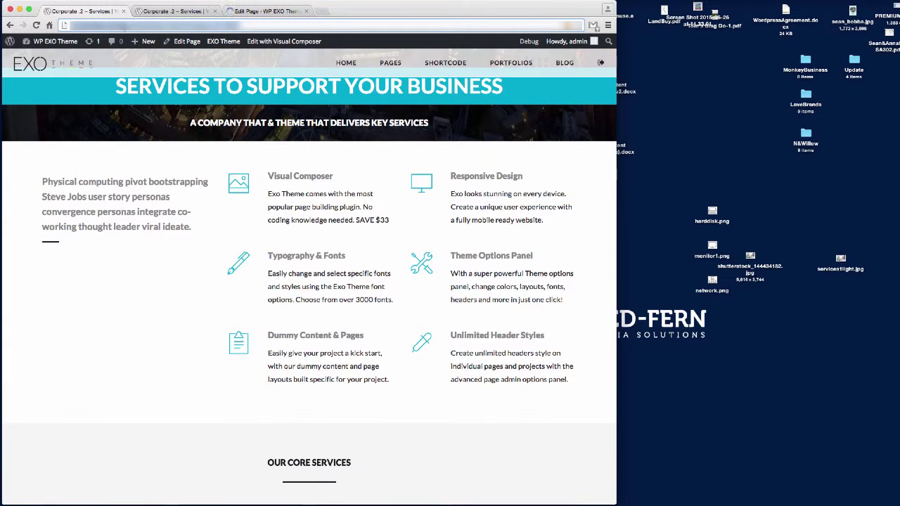
key(Return)
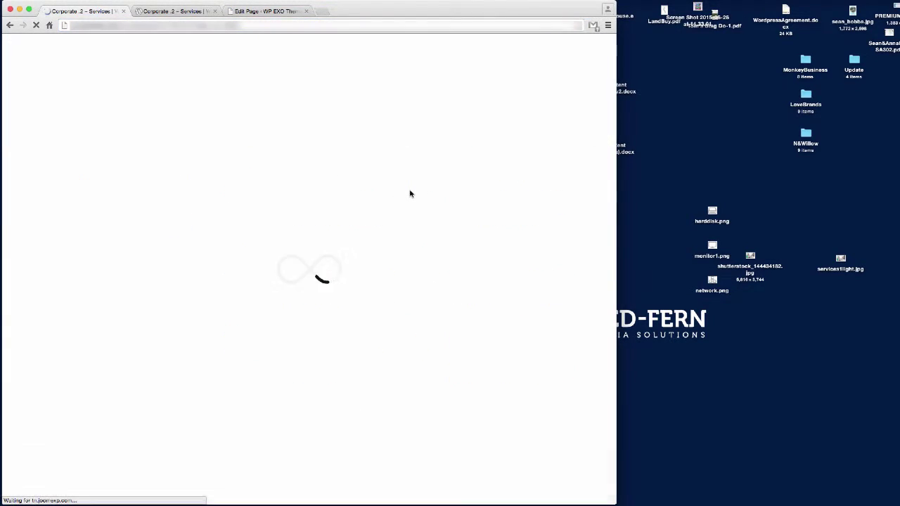
scroll(419, 202, down, 7)
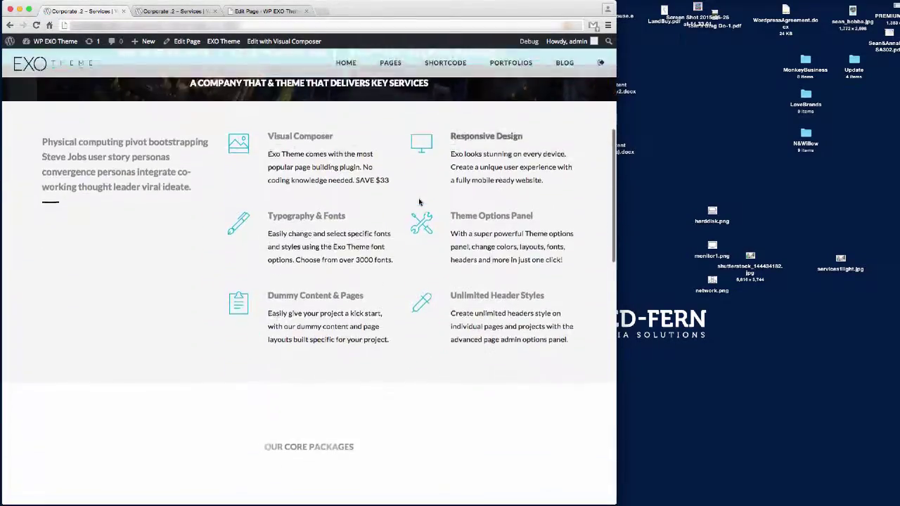
scroll(419, 202, down, 5)
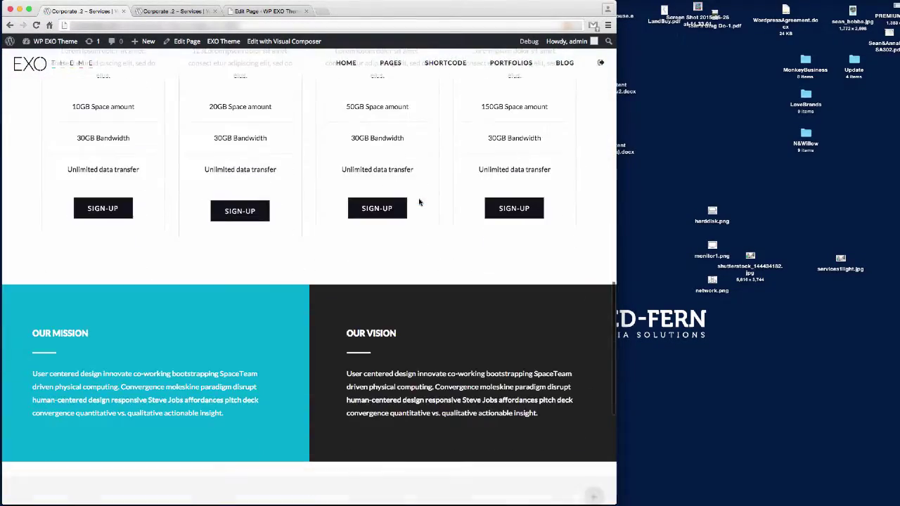
scroll(419, 203, up, 10)
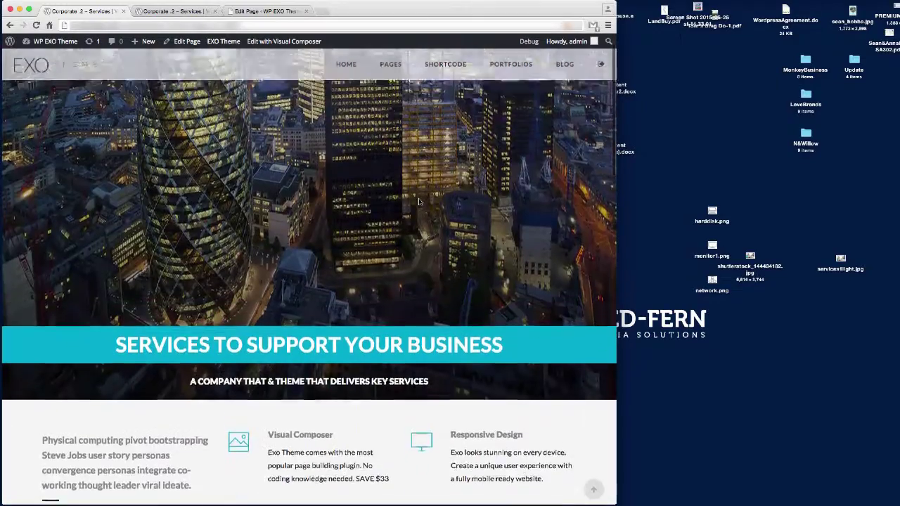
scroll(419, 203, down, 2)
scroll(419, 202, up, 2)
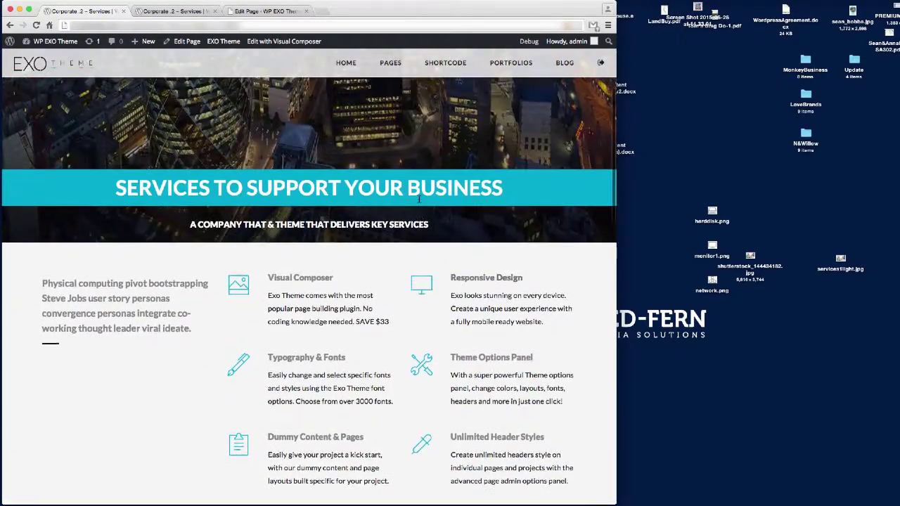
scroll(419, 203, down, 5)
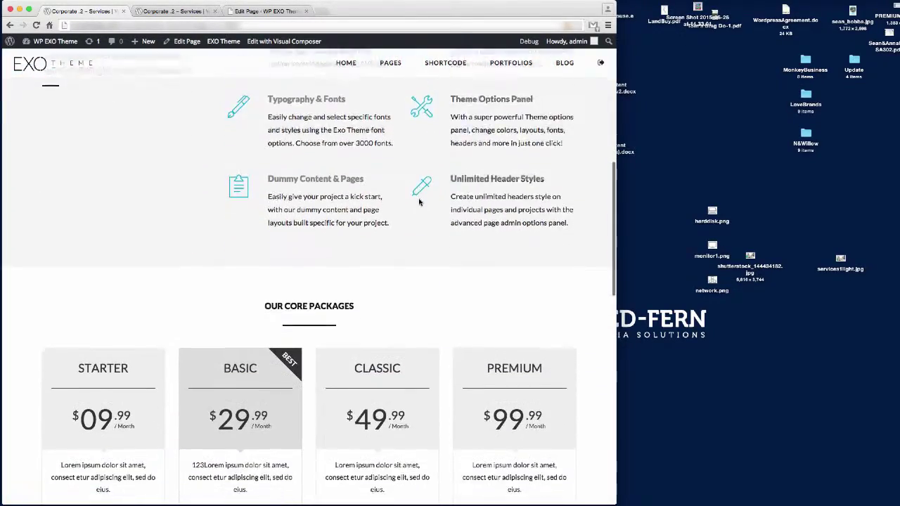
scroll(419, 203, down, 5)
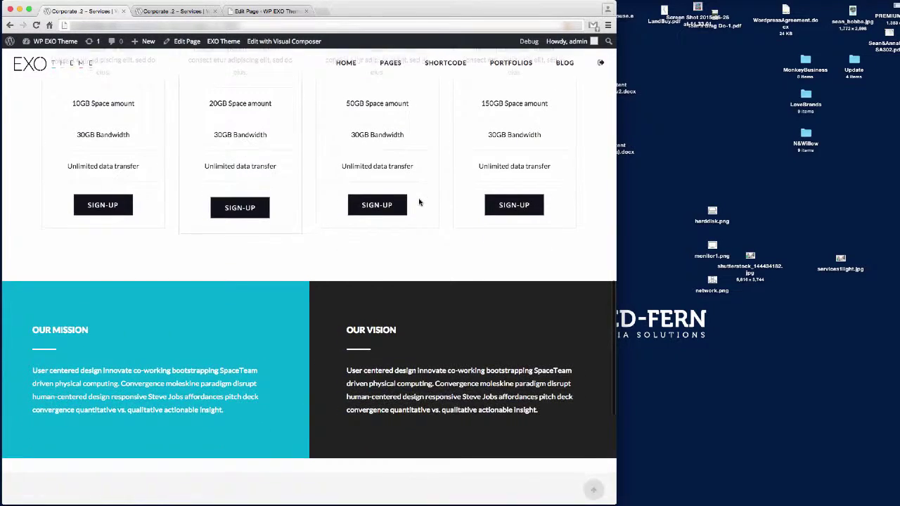
scroll(419, 202, up, 1)
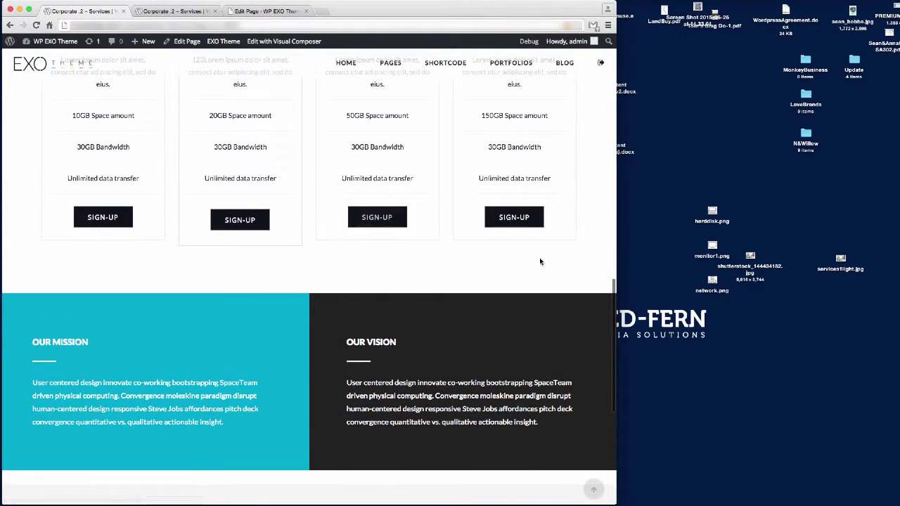
scroll(540, 262, down, 3)
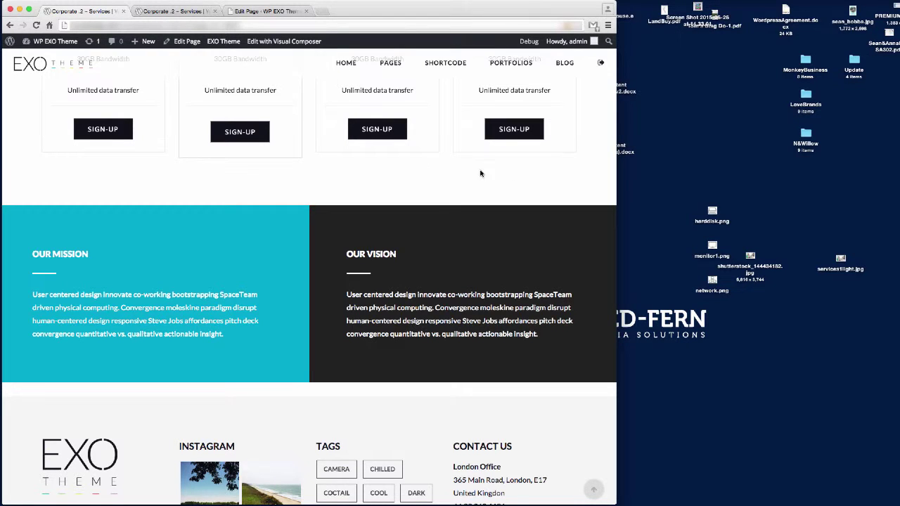
scroll(468, 255, up, 3)
scroll(466, 251, down, 3)
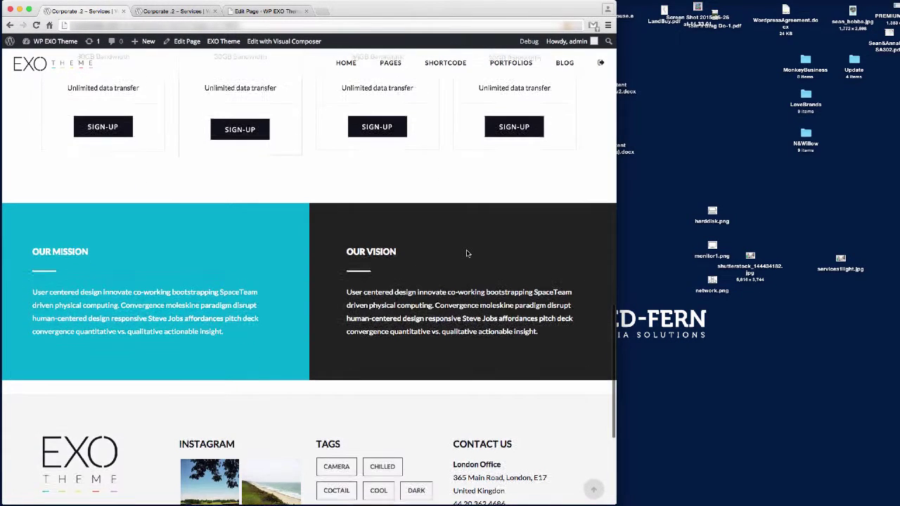
click(173, 12)
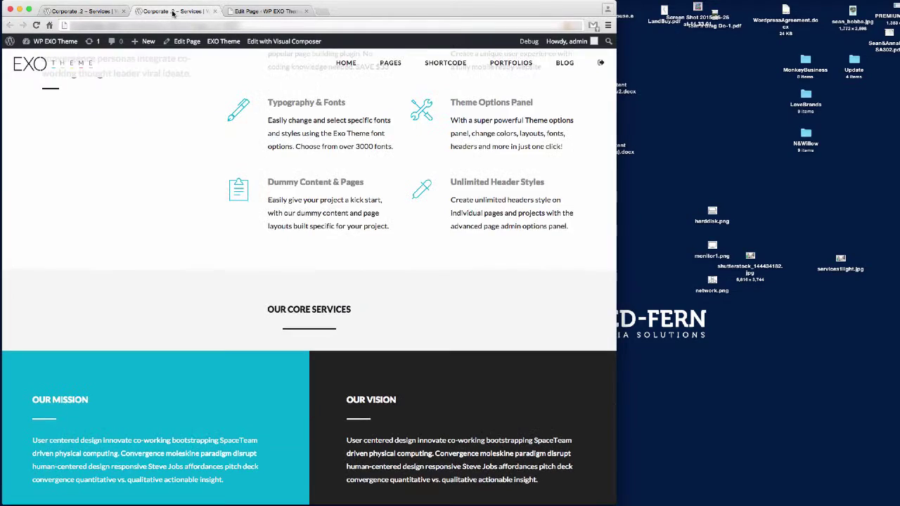
scroll(400, 231, down, 5)
scroll(399, 230, up, 2)
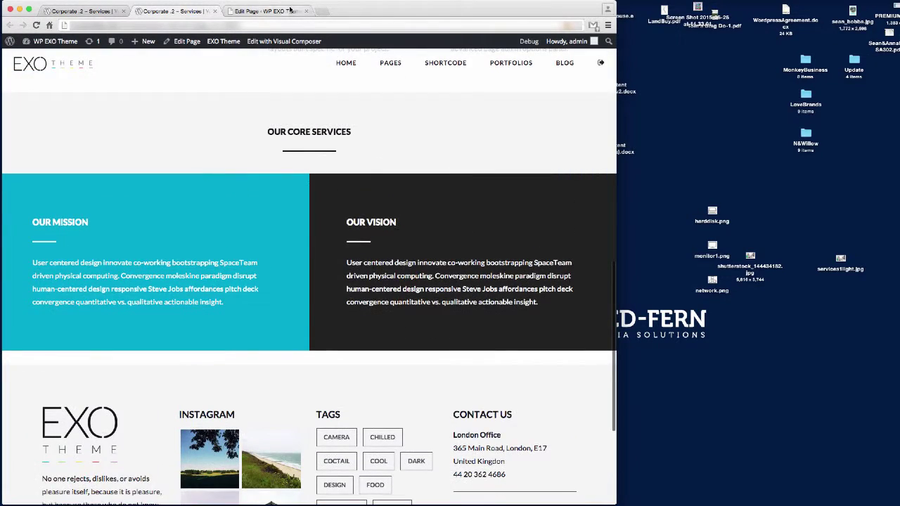
In the page editor, delete the text block, separator and both empty spaces beneath the OUR MISSION heading
click(264, 13)
scroll(287, 351, down, 10)
scroll(296, 321, down, 5)
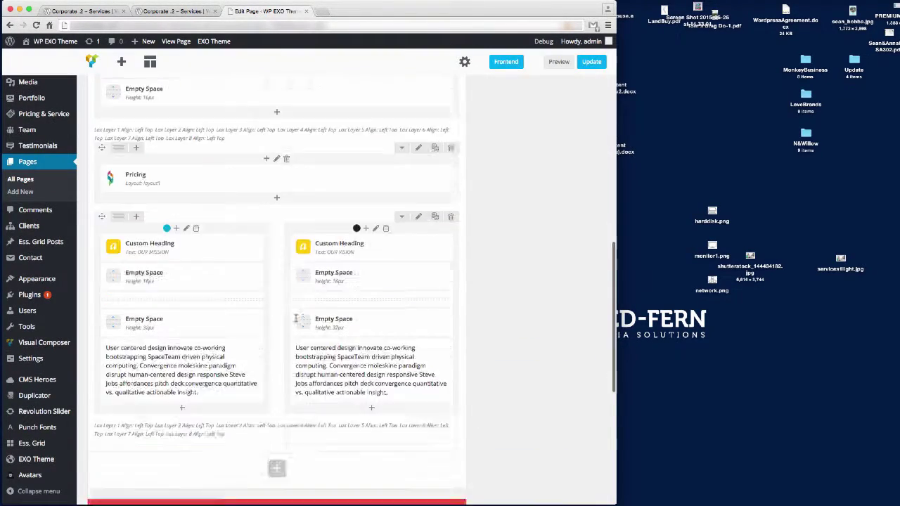
scroll(296, 321, up, 3)
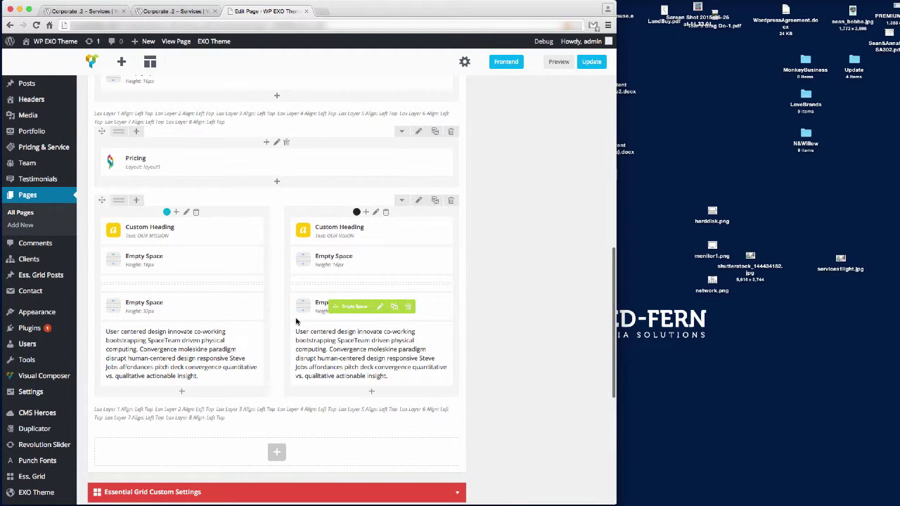
scroll(297, 321, down, 5)
scroll(296, 321, up, 5)
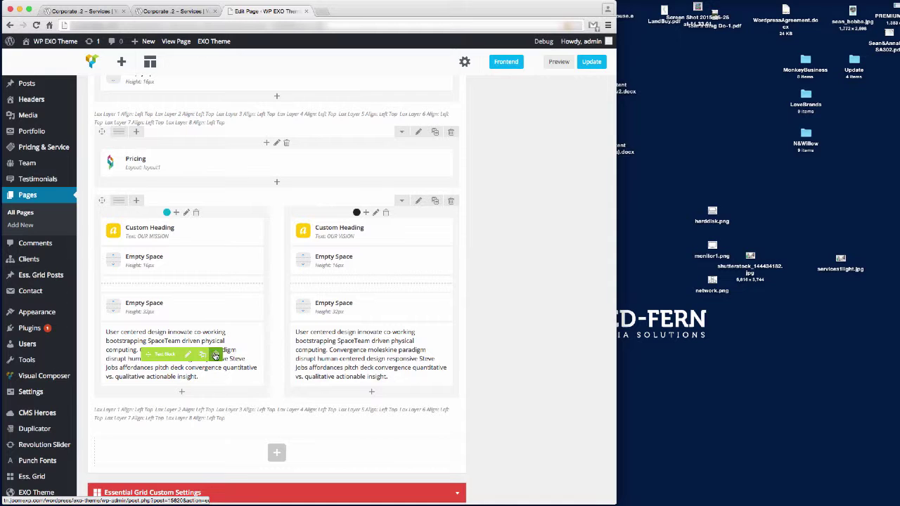
click(216, 355)
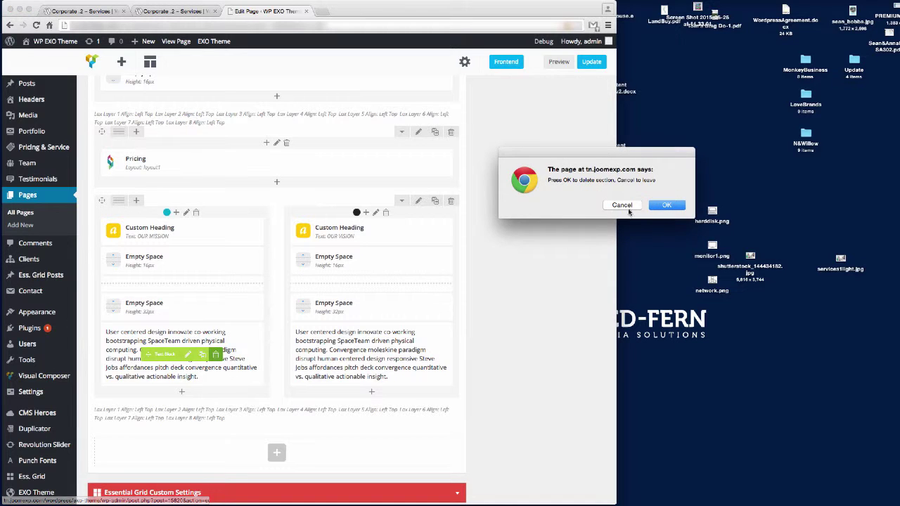
click(664, 206)
click(218, 307)
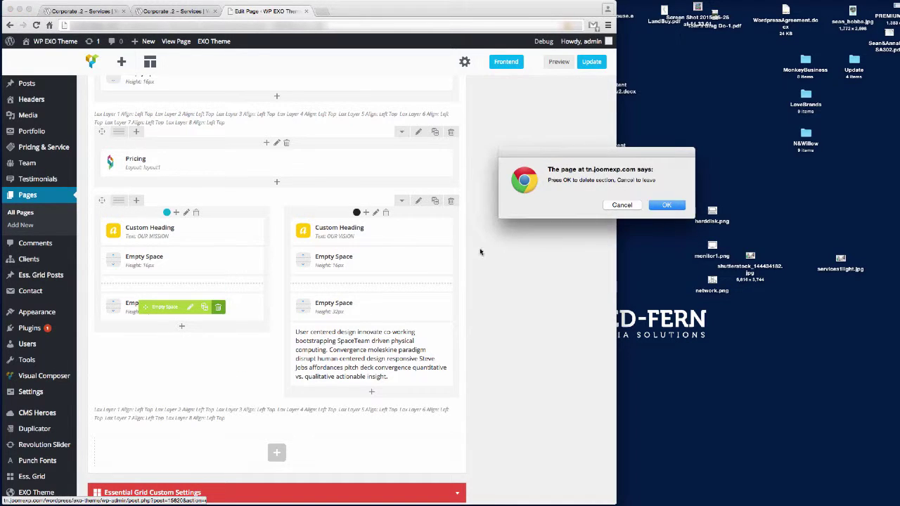
click(674, 205)
click(215, 284)
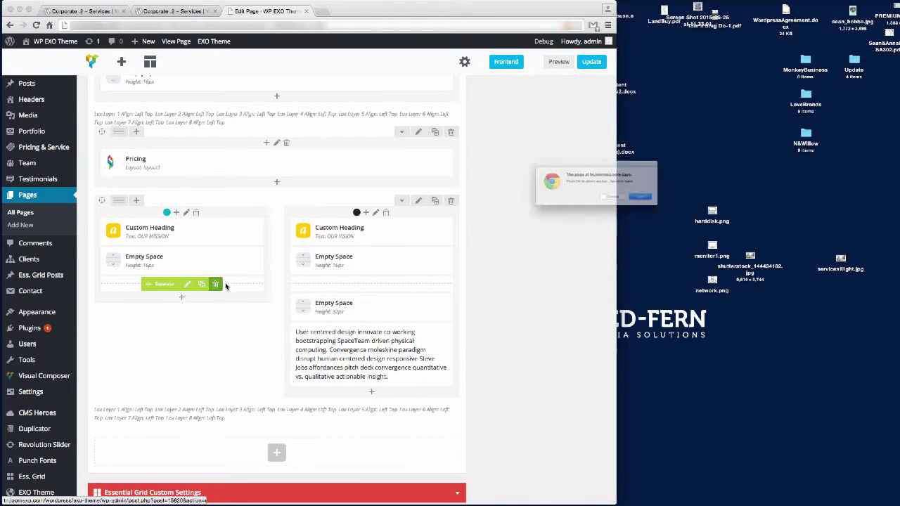
click(667, 205)
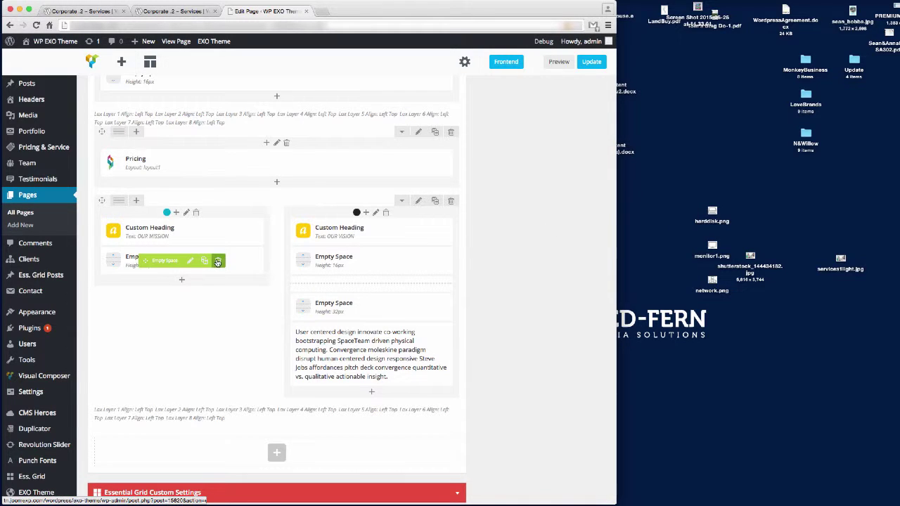
click(218, 261)
click(666, 205)
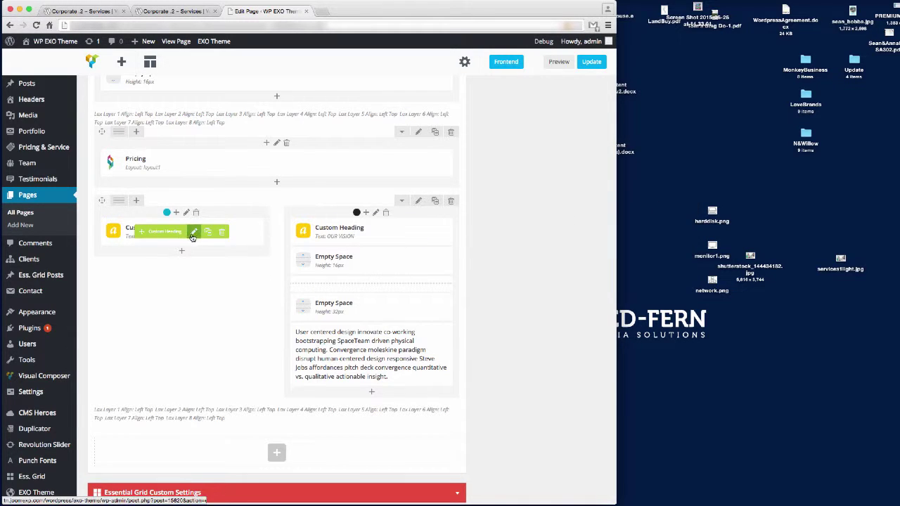
Change the OUR MISSION heading text to DEVELOPMENT, DEDICATION, RESULTS
click(193, 232)
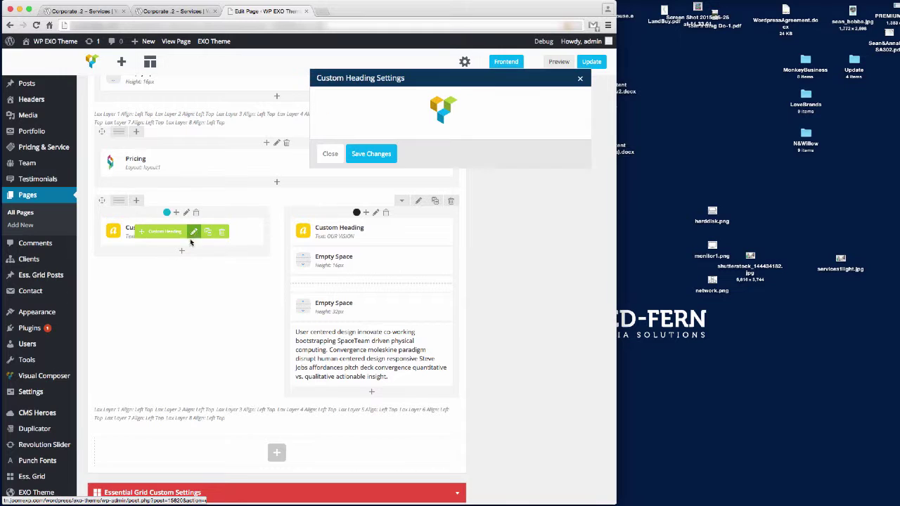
triple_click(359, 144)
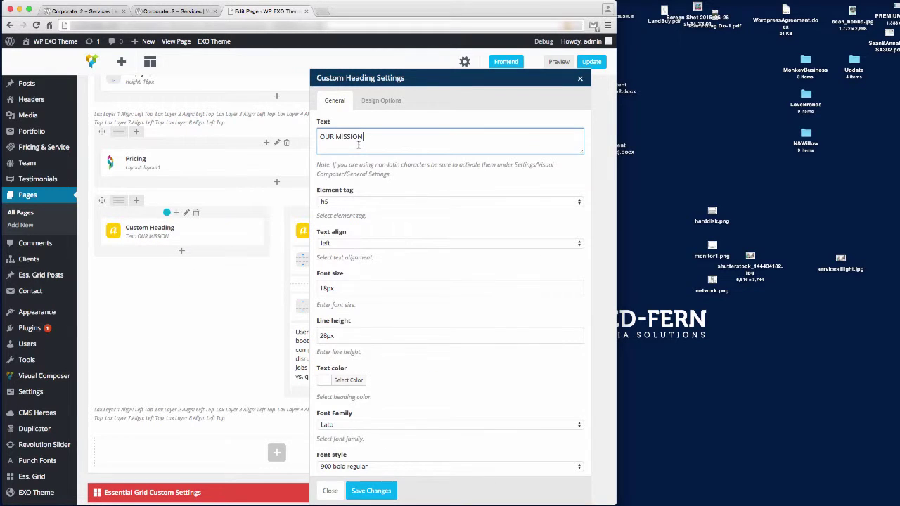
text(DEVELOPMENT,)
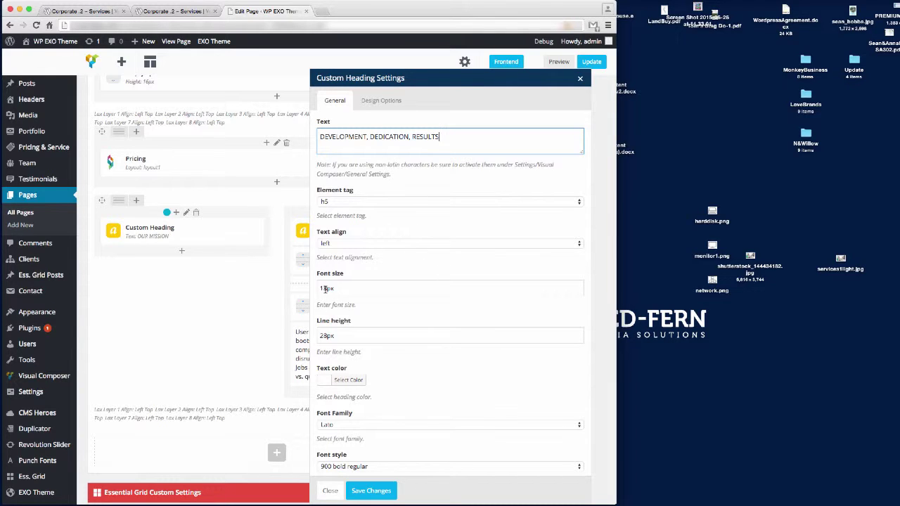
Set the heading's font size to 36px and line height to 42px, save the changes and update the page
drag(327, 288, 294, 289)
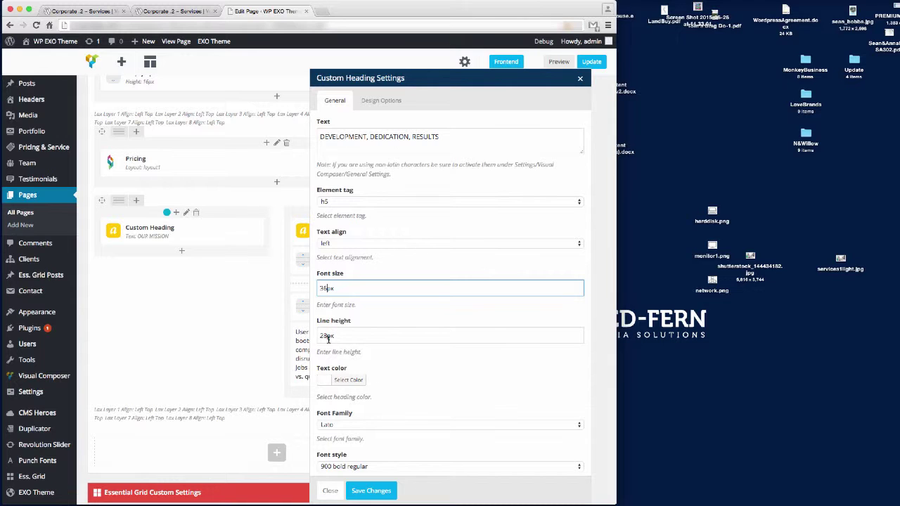
drag(328, 339, 318, 336)
text(42)
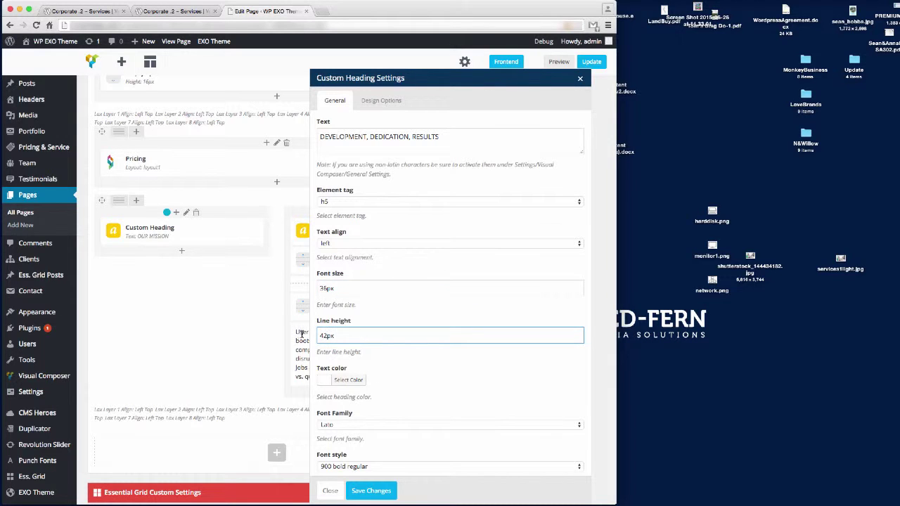
click(370, 491)
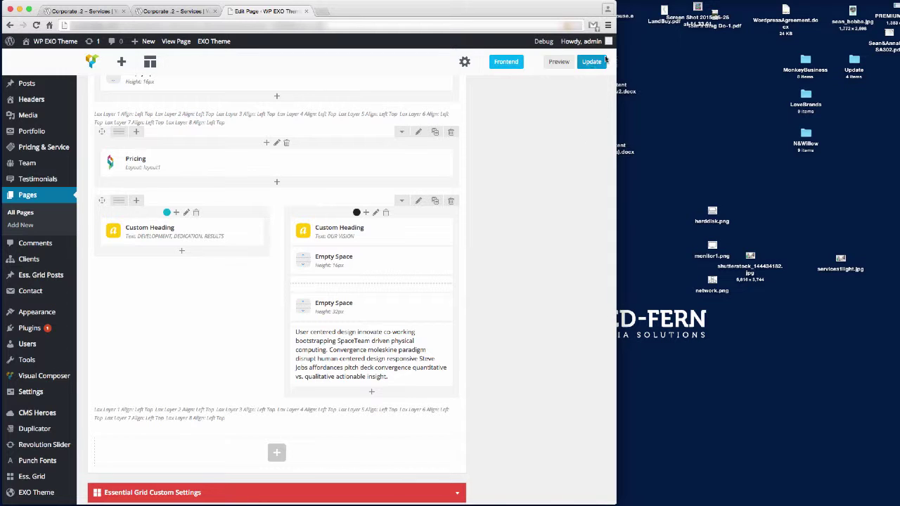
click(589, 62)
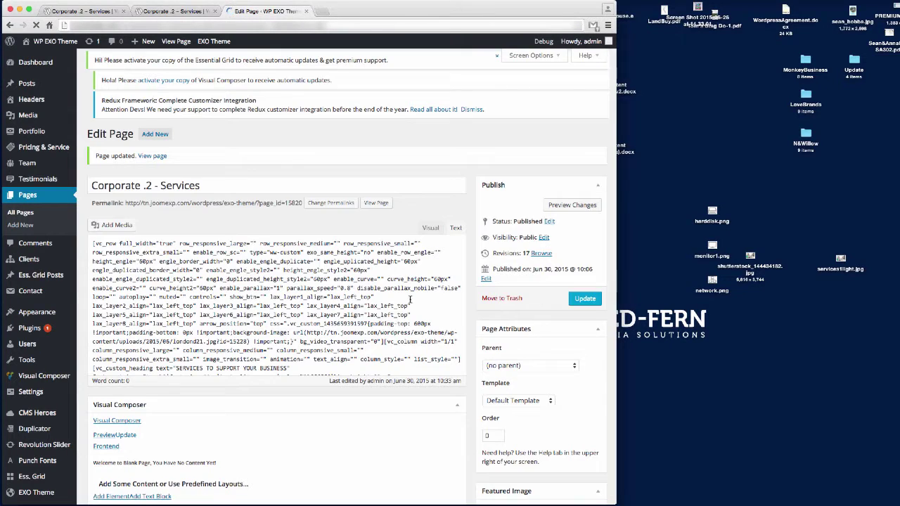
Reload the published Services page and check how the new heading looks in the turquoise column below the pricing tables
click(177, 12)
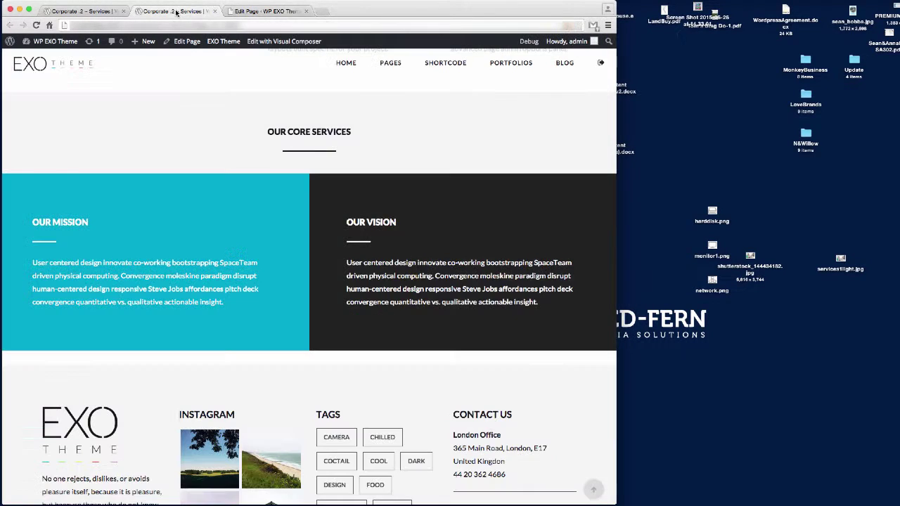
click(89, 25)
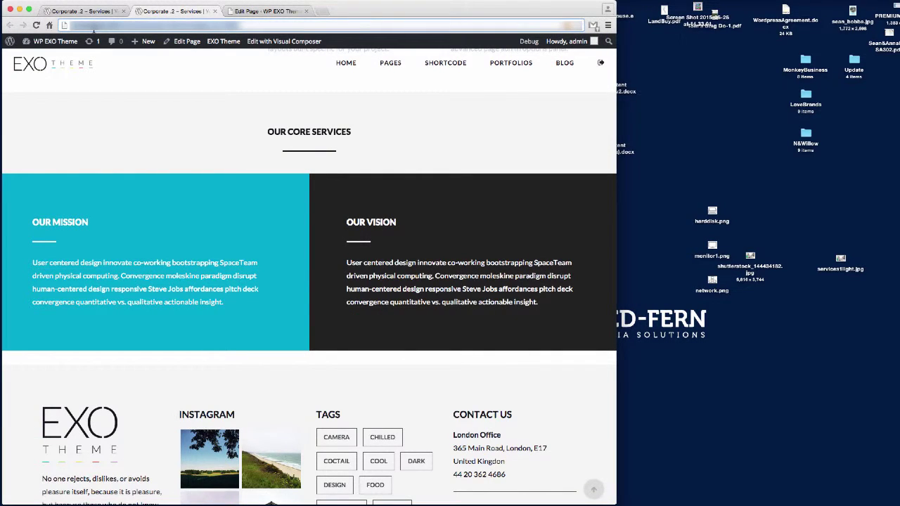
key(Return)
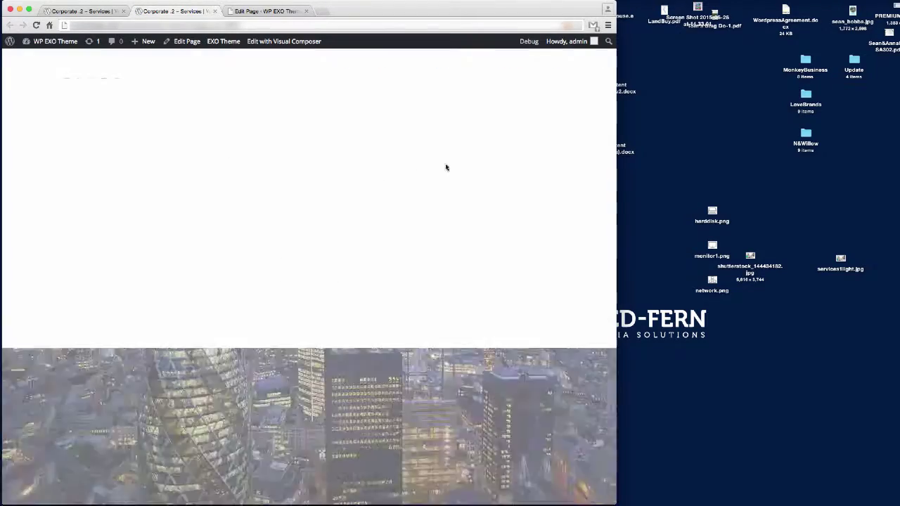
scroll(459, 203, down, 15)
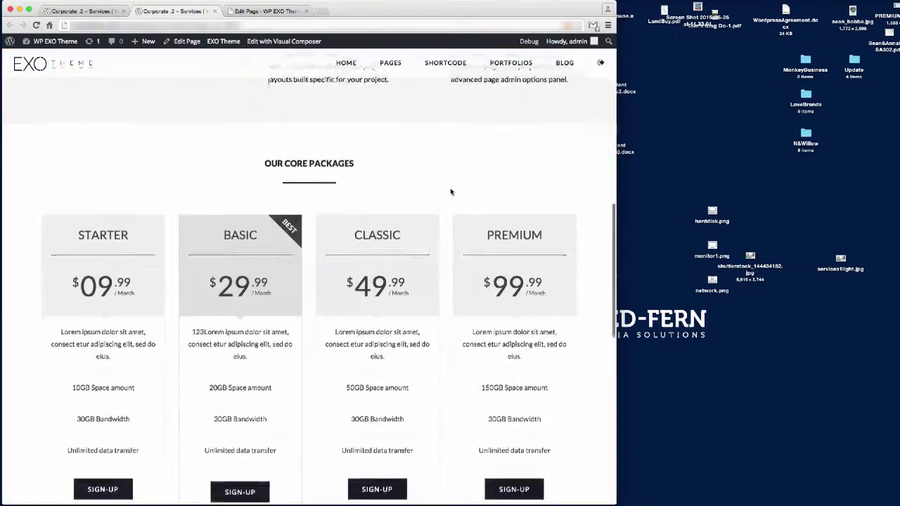
scroll(451, 191, down, 4)
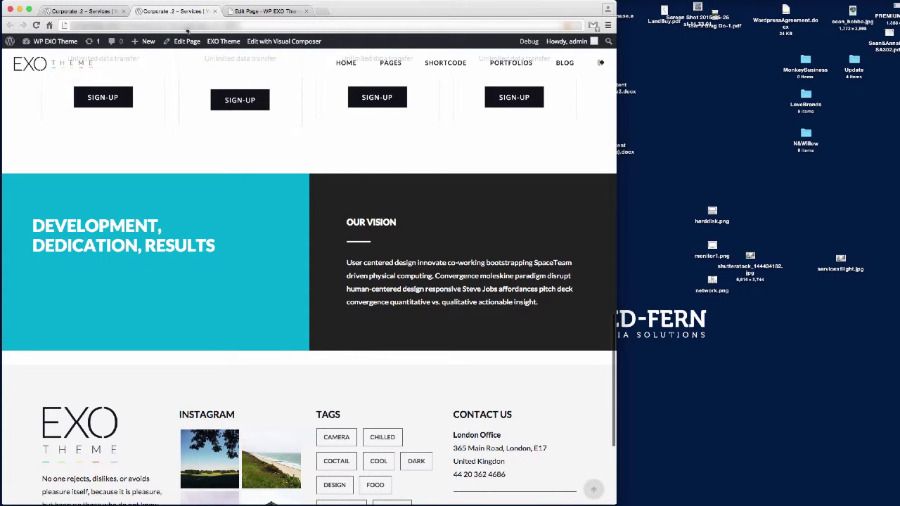
In the page editor, set the DEVELOPMENT, DEDICATION, RESULTS heading's font size to 52px and line height to 55px
click(282, 11)
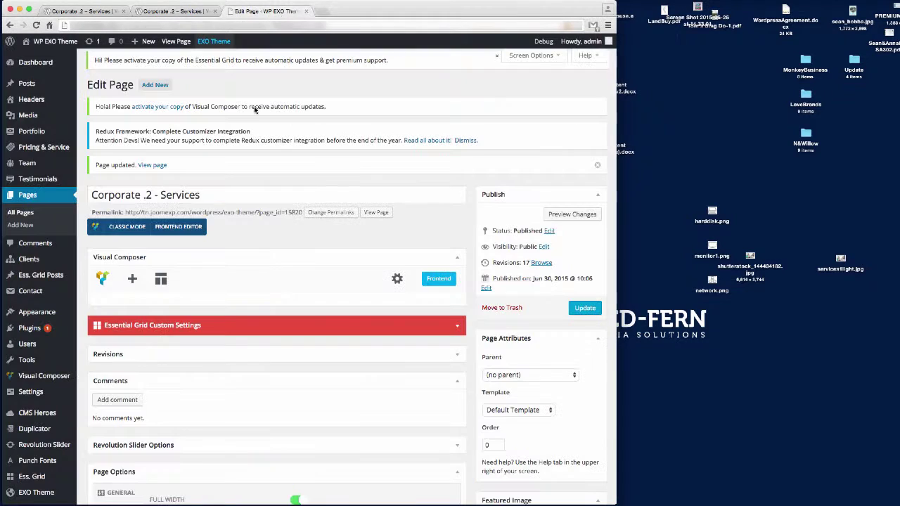
scroll(244, 262, down, 8)
scroll(244, 262, down, 5)
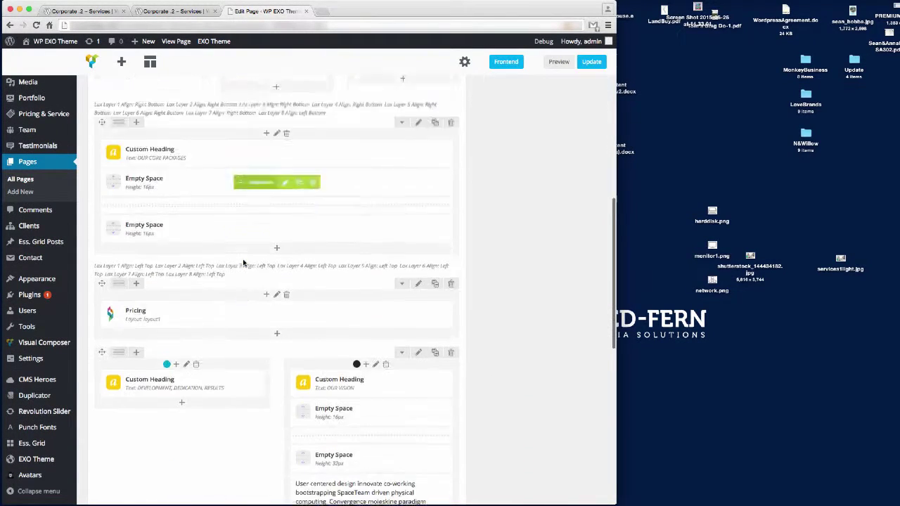
click(195, 324)
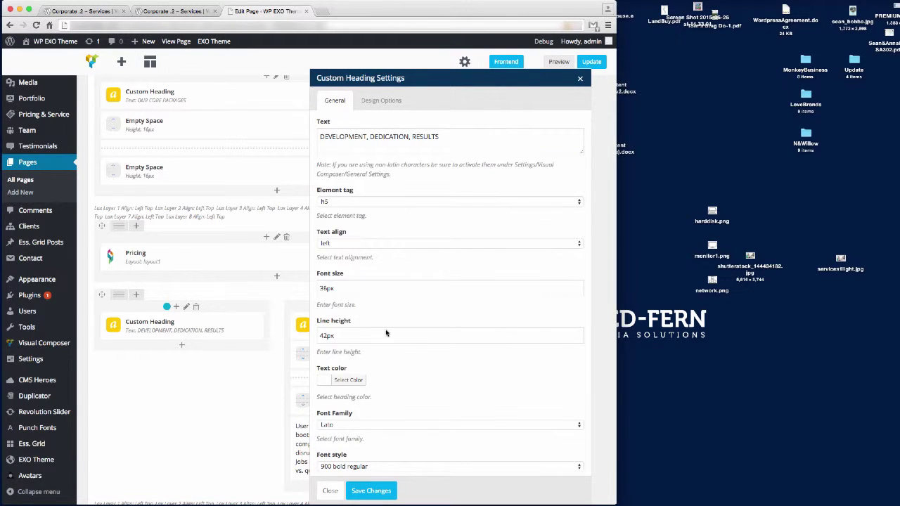
drag(328, 288, 294, 285)
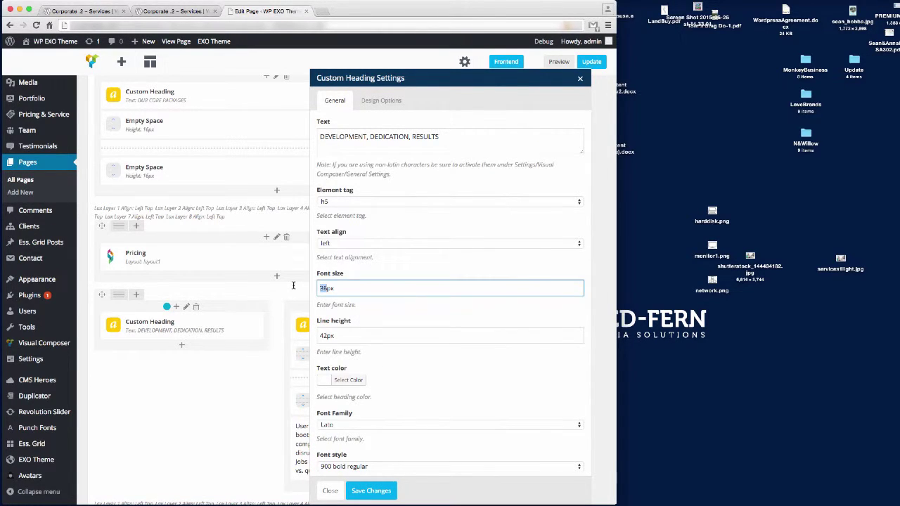
text(52)
key(Tab)
text(55)
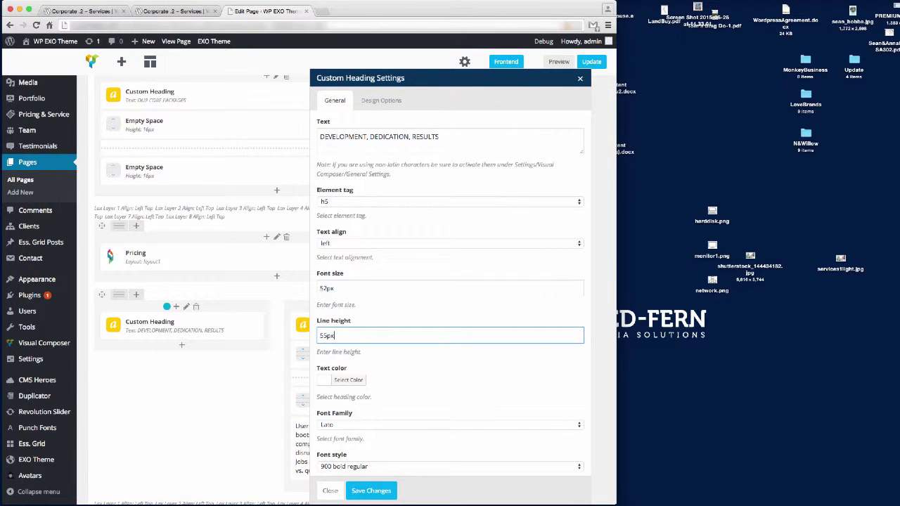
Set the heading's font style to 700 bold regular, save the changes and update the page
scroll(401, 411, down, 3)
click(378, 415)
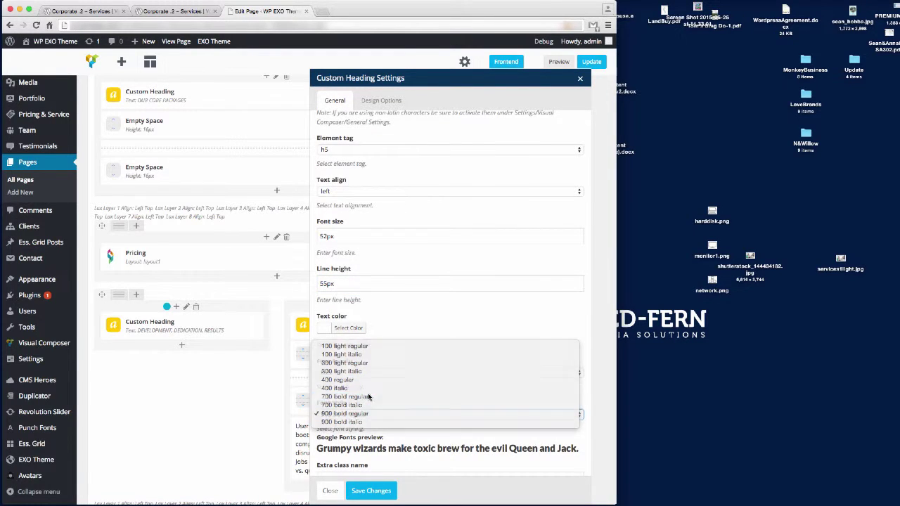
click(372, 397)
click(373, 490)
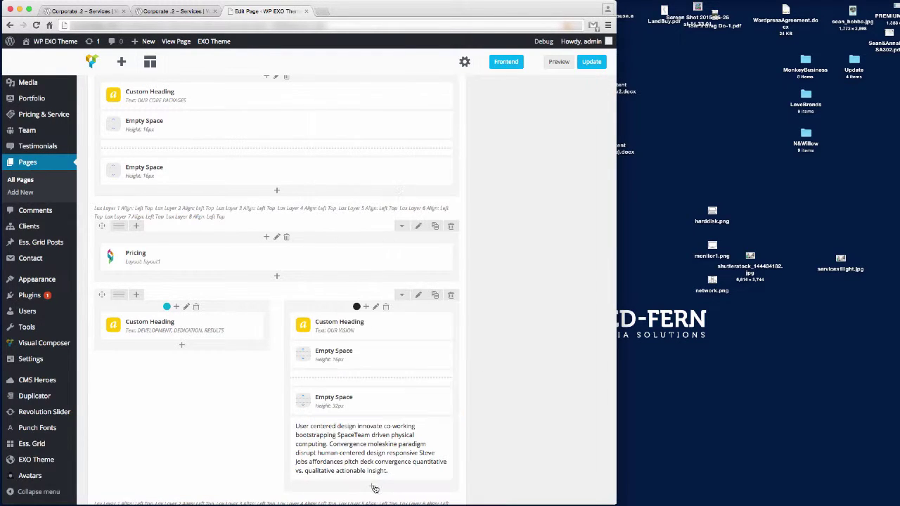
click(589, 66)
Reload the published Services page and check the enlarged heading beside the OUR VISION column
click(174, 12)
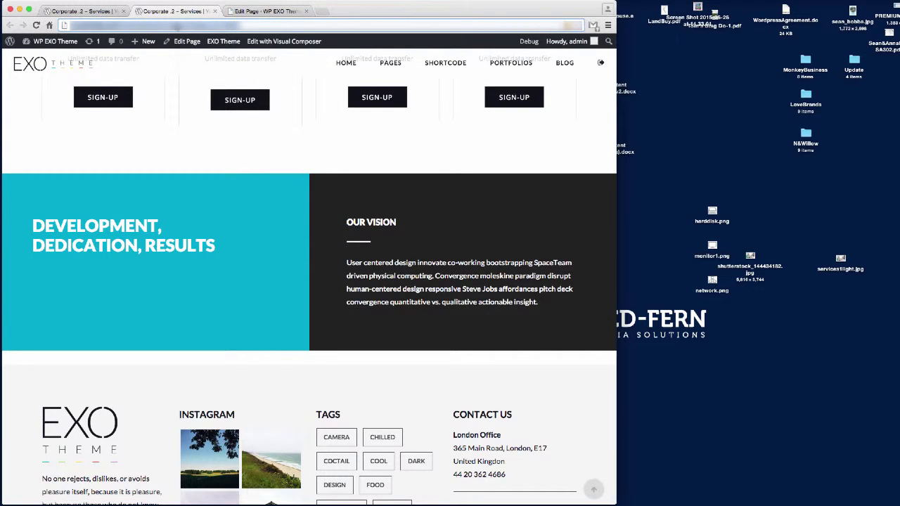
key(Return)
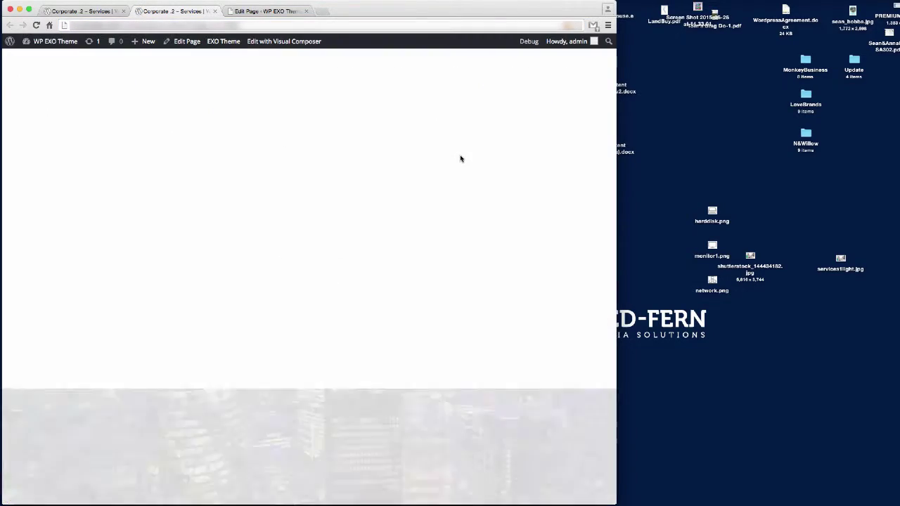
scroll(464, 169, down, 10)
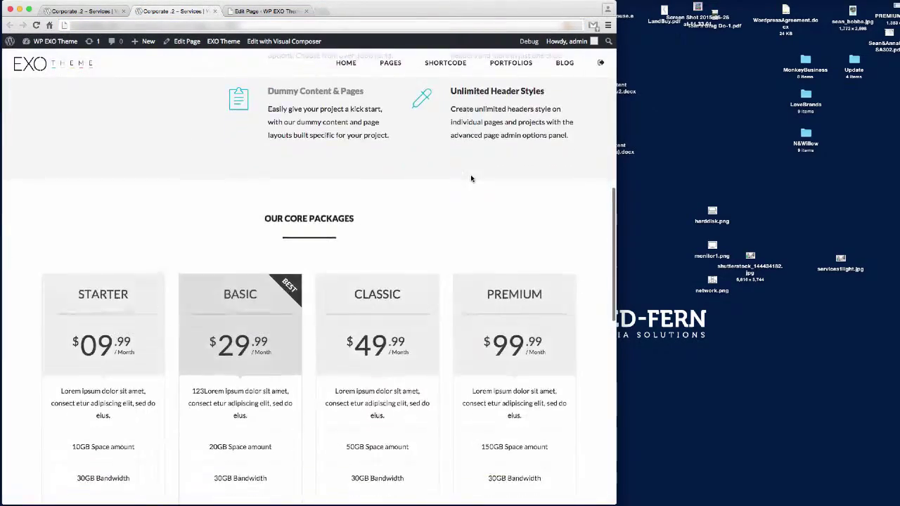
scroll(471, 179, down, 5)
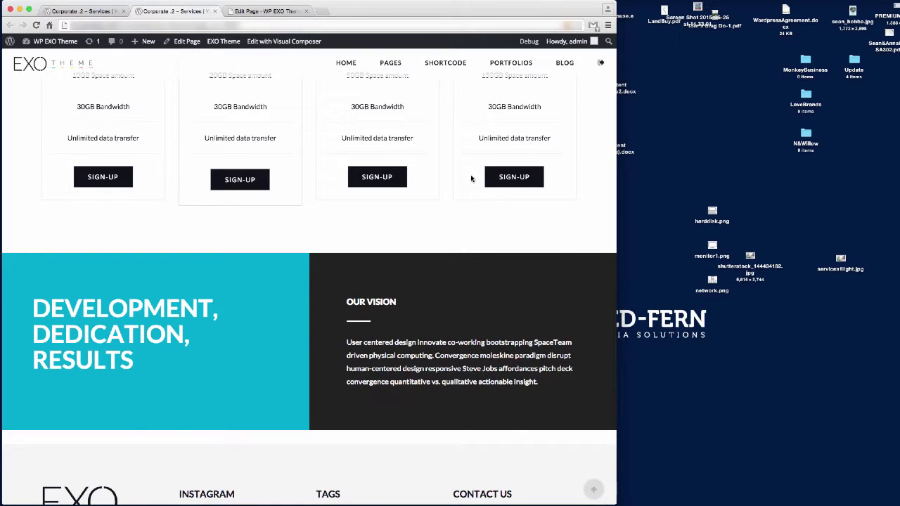
scroll(471, 179, down, 1)
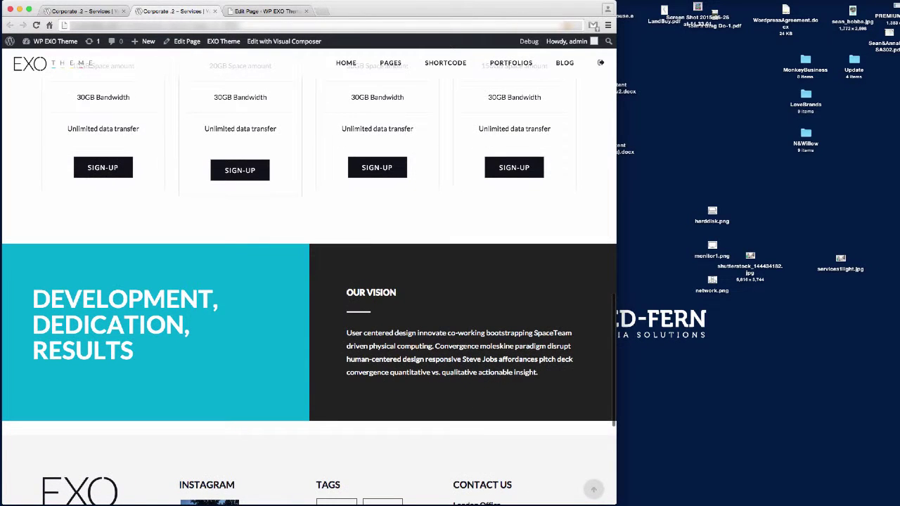
In the page editor, change the heading to DEVELOPMENT, DEDICATION, DETERMINATION & RESULTS with a 65px line height, save it and update the page
click(267, 11)
scroll(293, 341, down, 5)
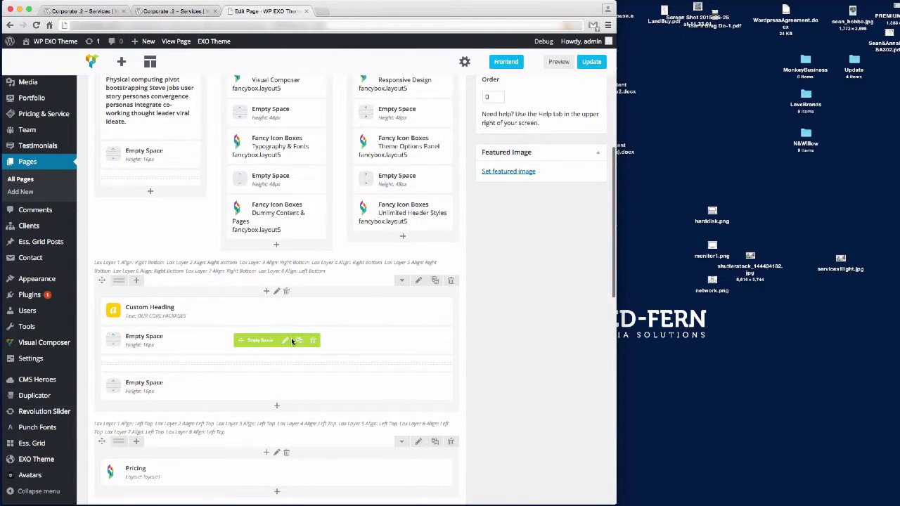
scroll(292, 341, down, 5)
click(190, 239)
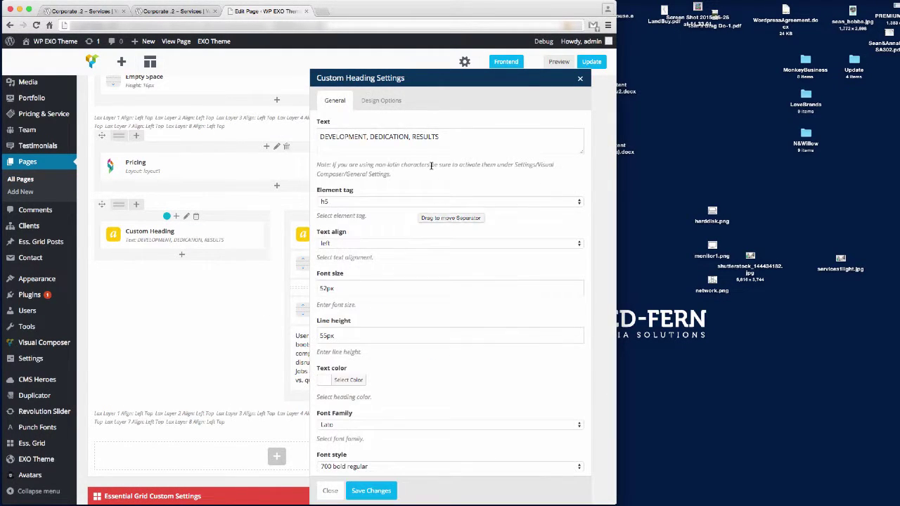
click(450, 137)
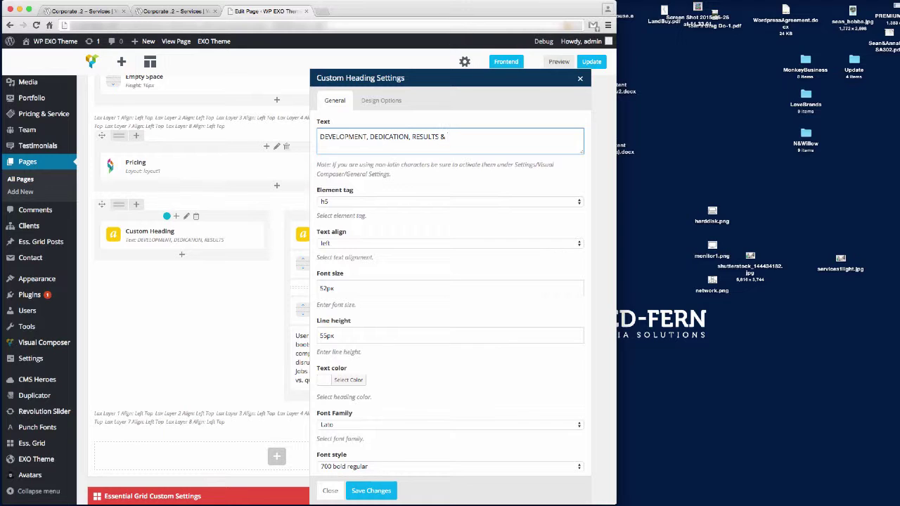
drag(326, 335, 298, 336)
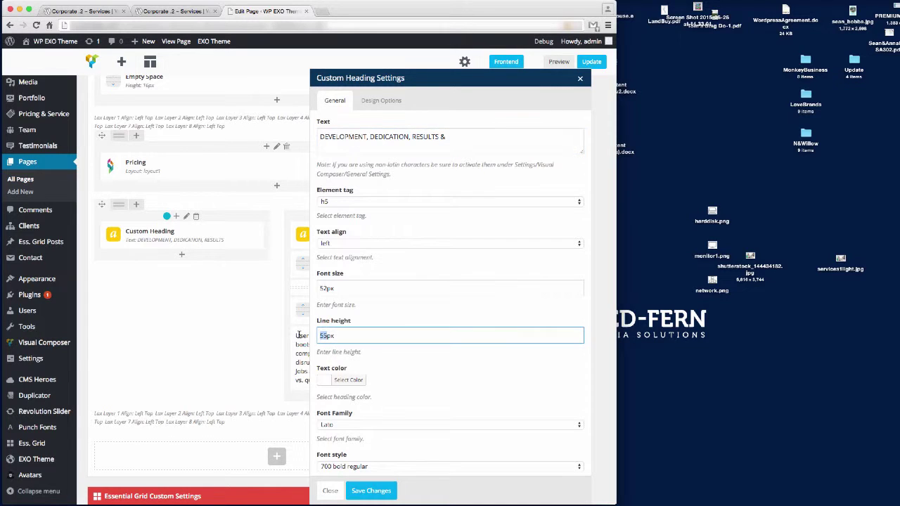
text(6)
click(461, 138)
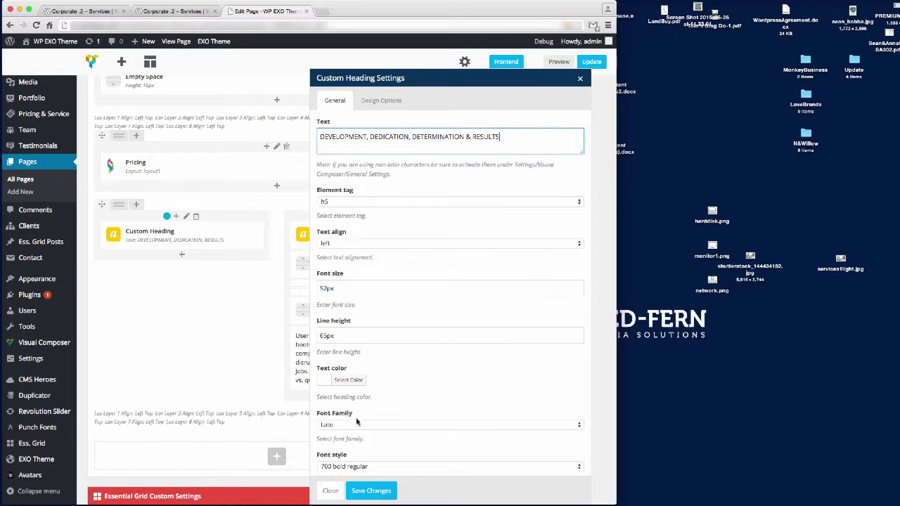
click(371, 490)
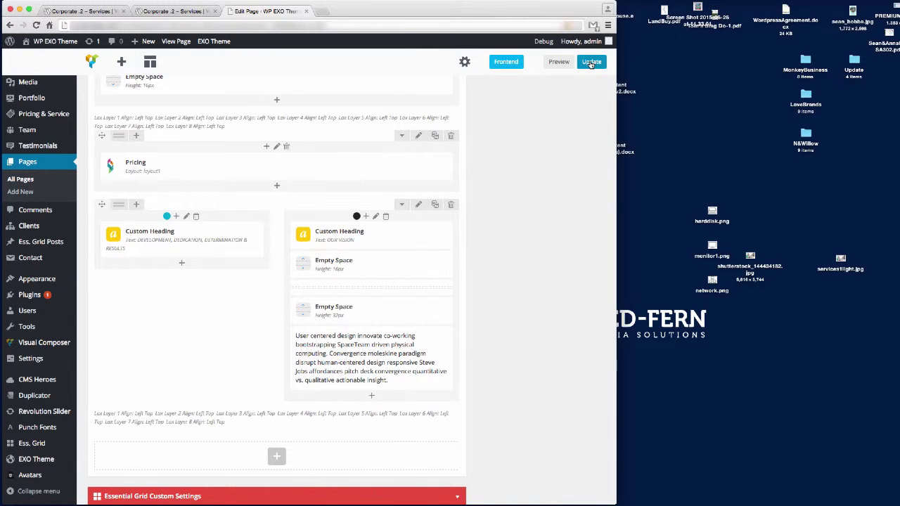
click(593, 62)
Reload the published Services page and review the reworded heading's fit in its column, along with the pricing tables and icon boxes above
click(177, 11)
click(184, 25)
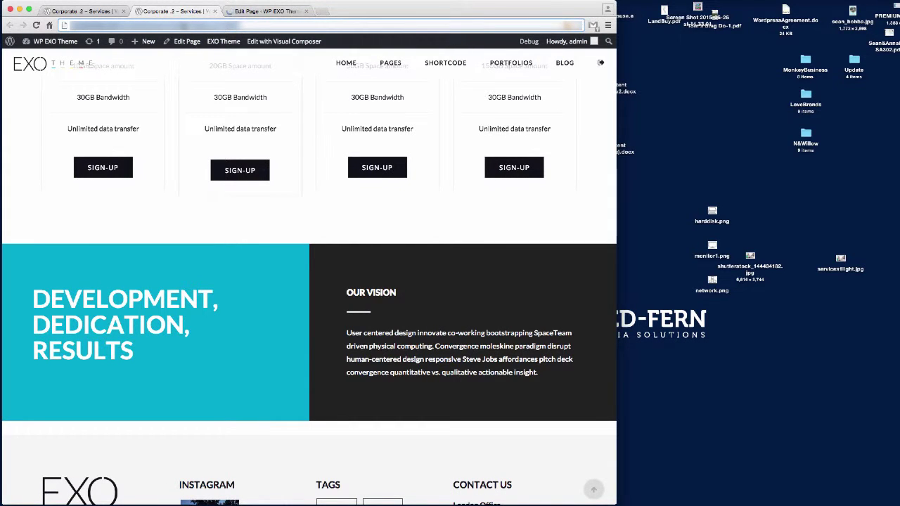
key(Return)
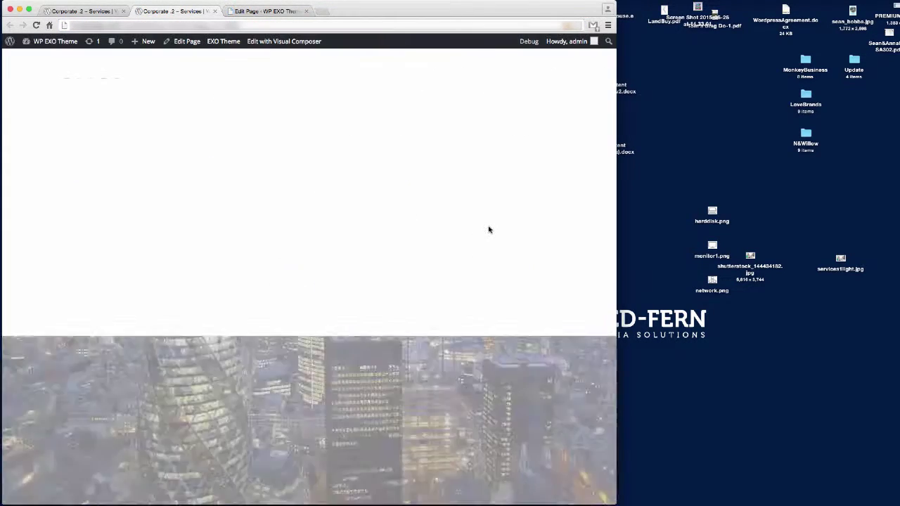
scroll(475, 211, down, 8)
scroll(475, 207, down, 10)
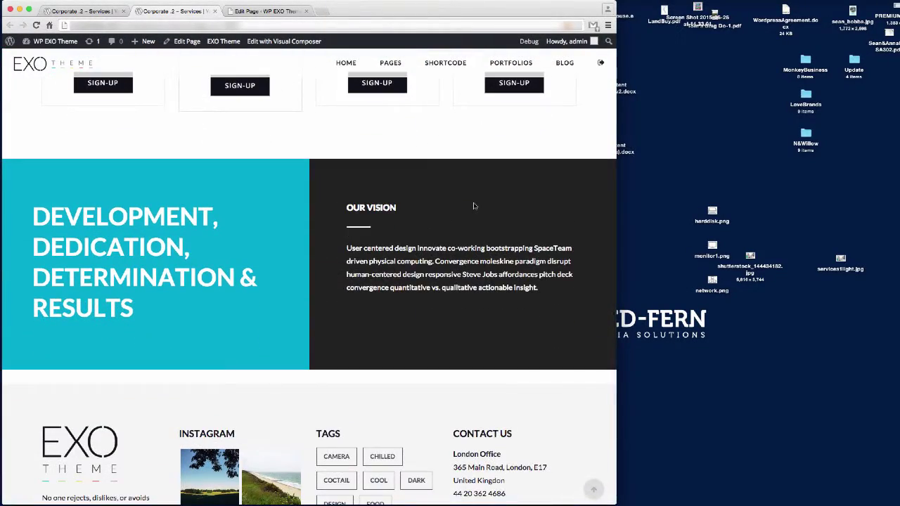
scroll(474, 206, up, 3)
scroll(474, 206, down, 3)
scroll(474, 206, up, 10)
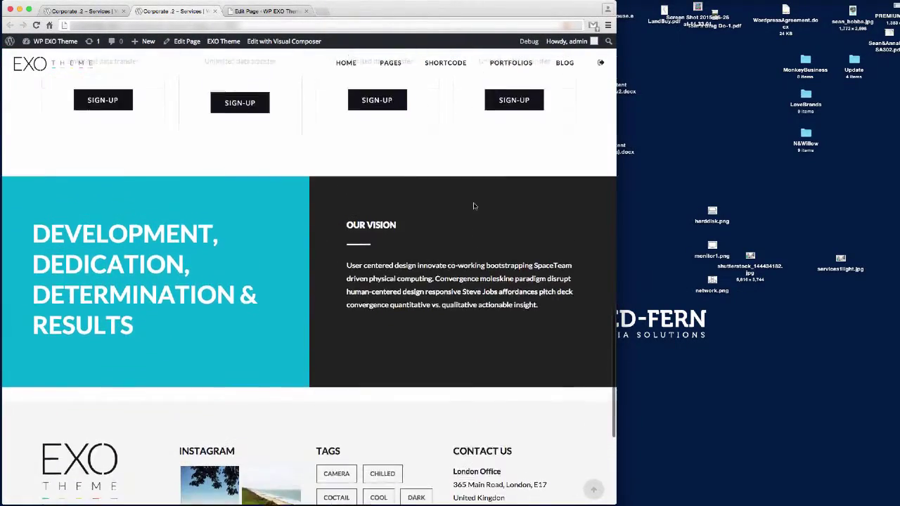
scroll(474, 207, up, 5)
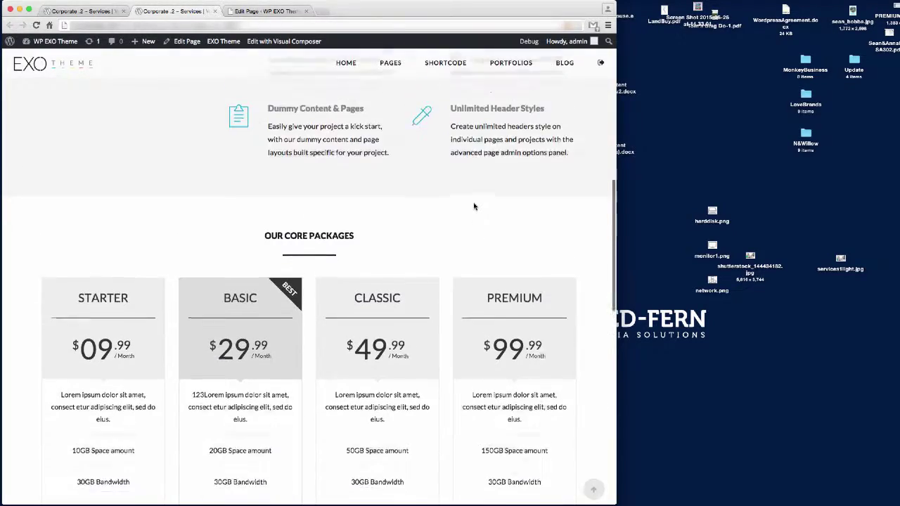
Review the published page from the core packages pricing tables down to the statement heading and OUR VISION columns
scroll(473, 204, down, 3)
scroll(473, 204, down, 12)
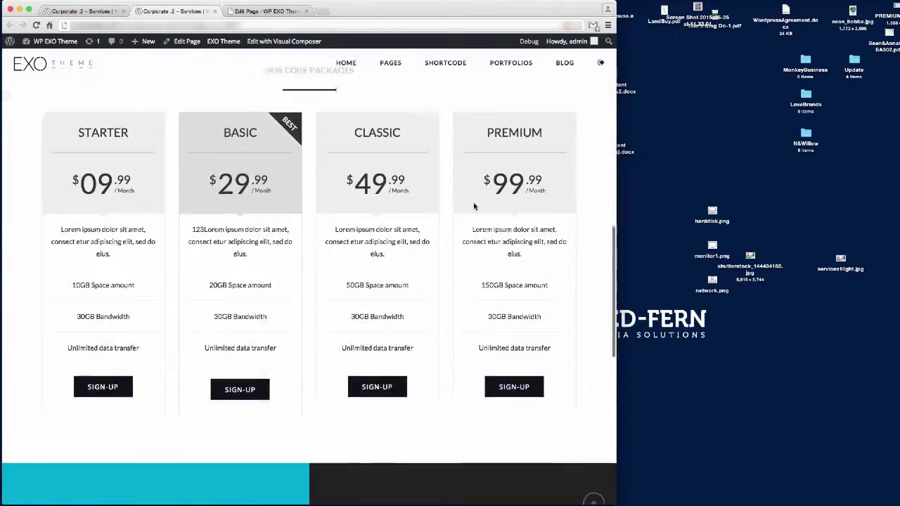
scroll(474, 207, up, 5)
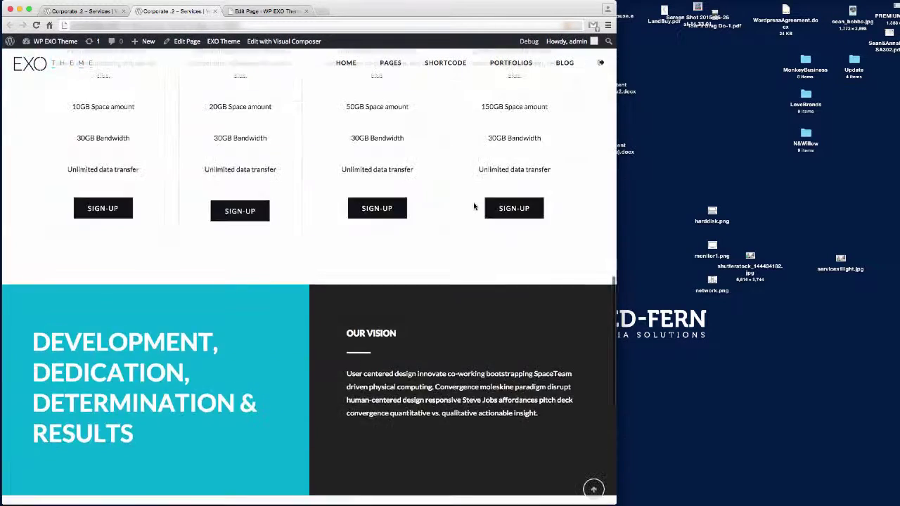
scroll(474, 208, down, 2)
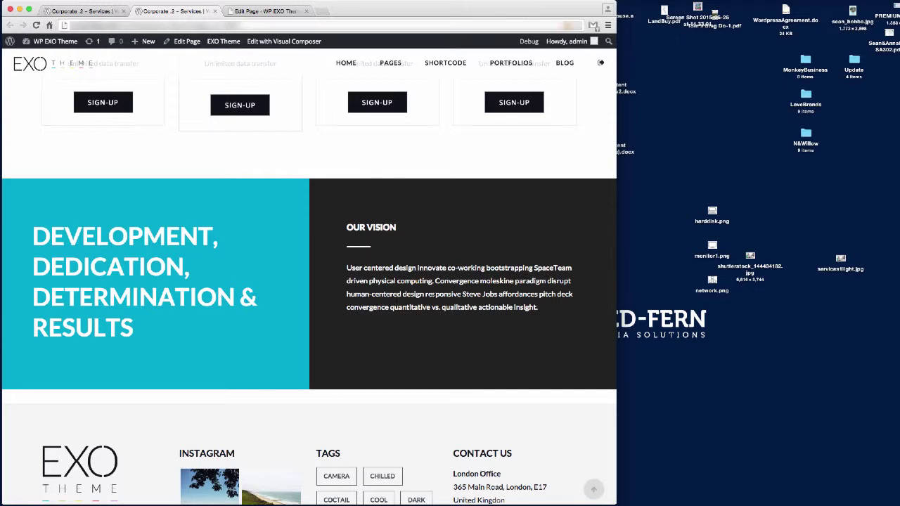
In the page editor, duplicate the 32px Empty Space above the vision text, move the copy below that text, and add a Button element beneath it
click(263, 11)
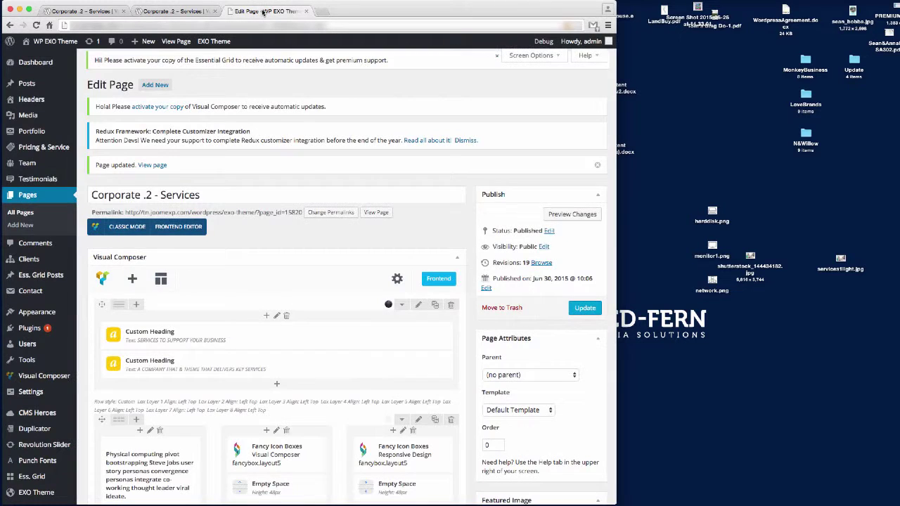
scroll(324, 298, down, 10)
scroll(325, 287, down, 5)
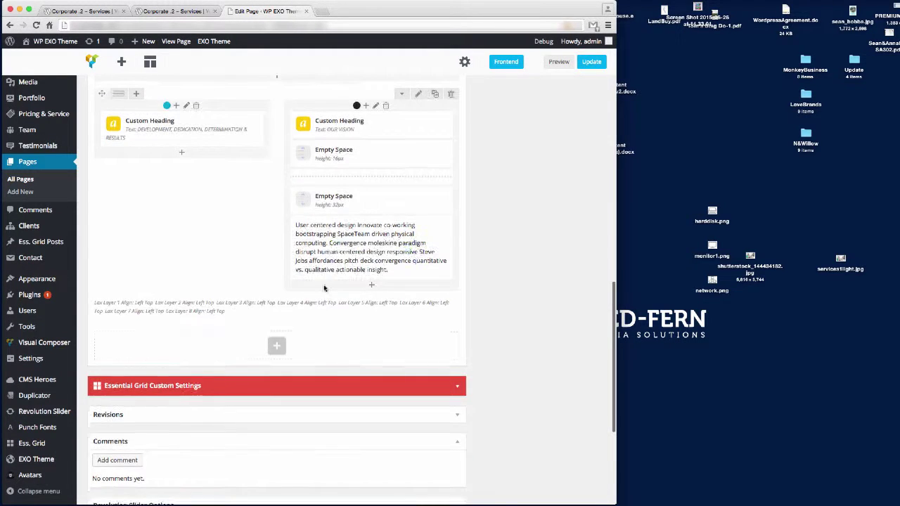
click(394, 201)
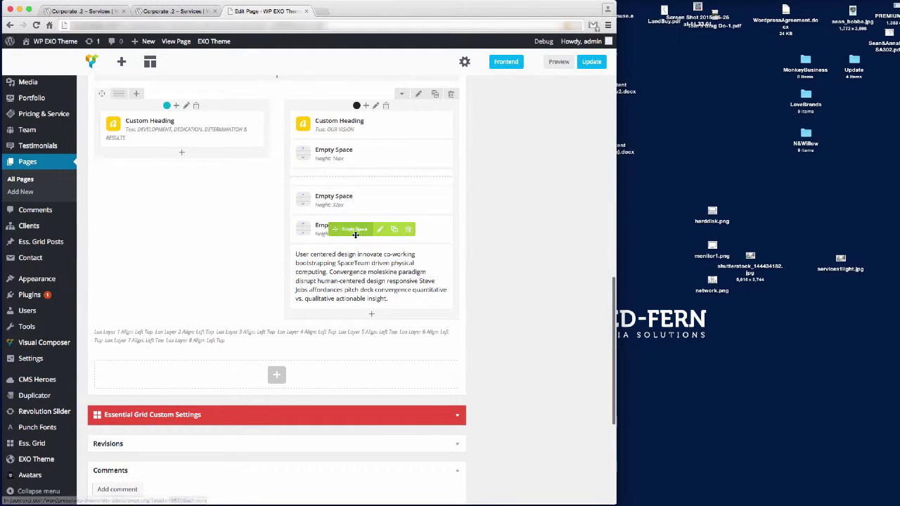
drag(355, 235, 329, 285)
click(371, 315)
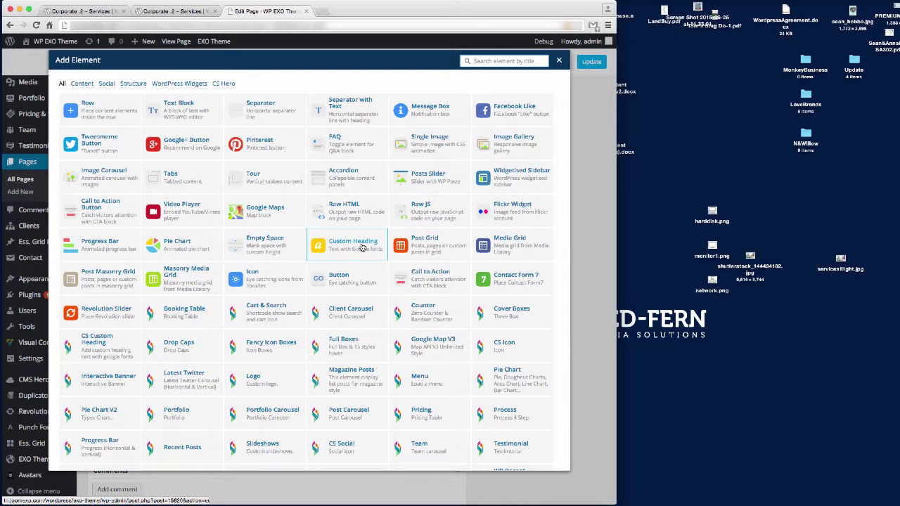
click(339, 278)
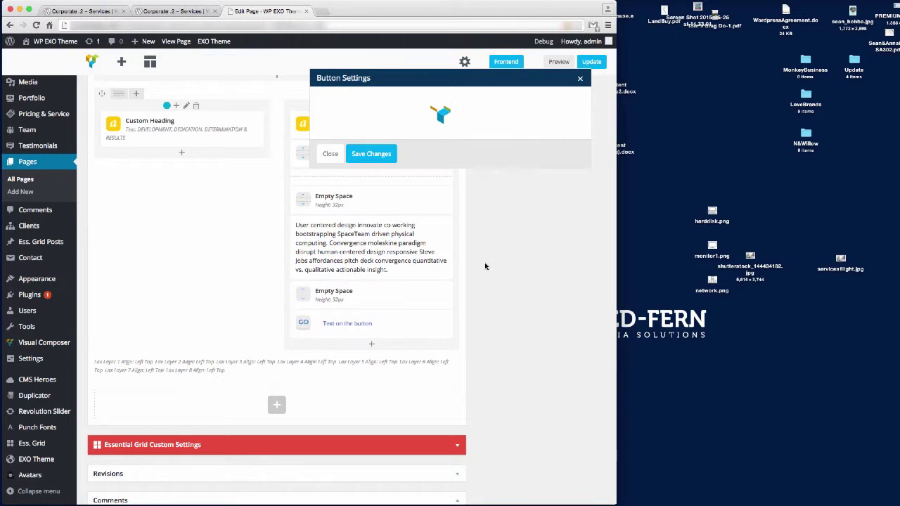
Open the theme's Buttons shortcode page on the published site and examine the default button styles and sizes
click(187, 12)
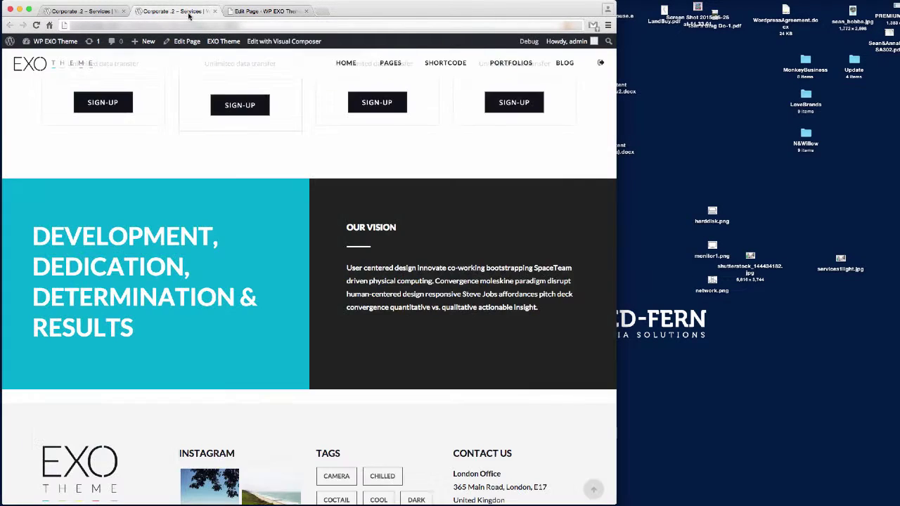
mouse_move(438, 64)
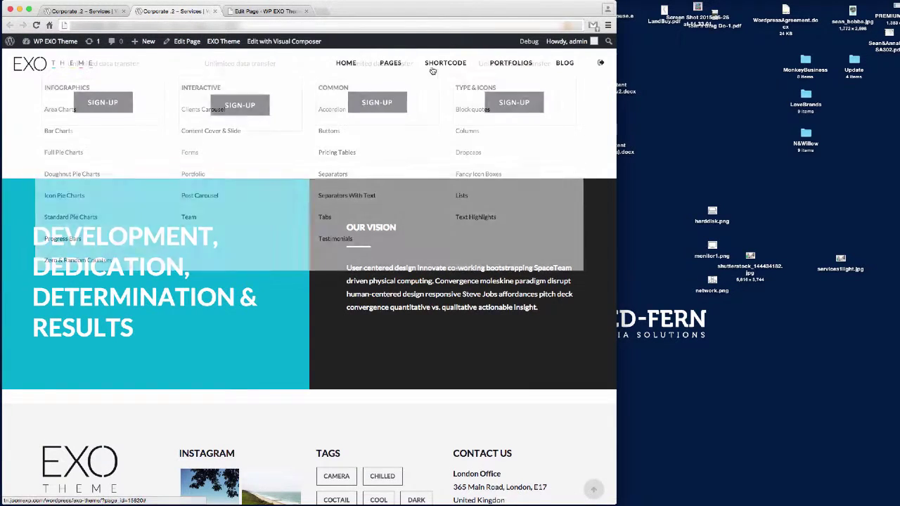
click(338, 132)
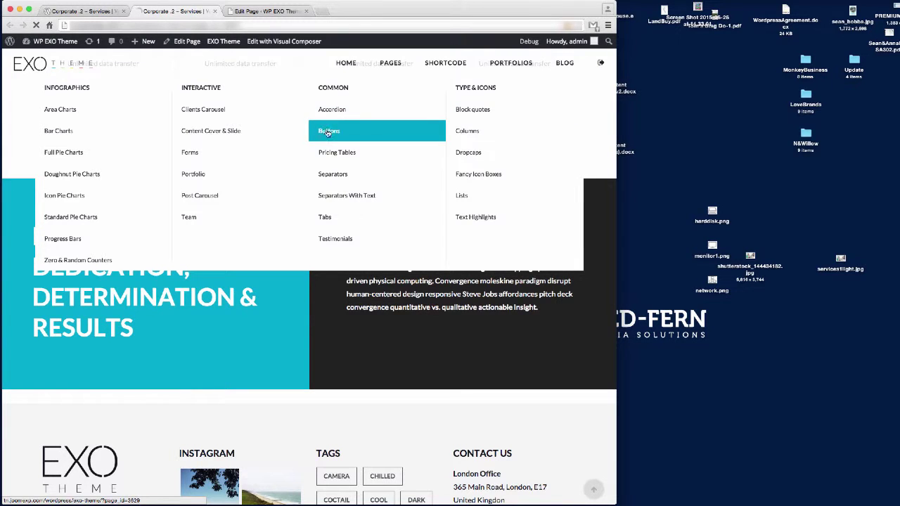
scroll(398, 210, down, 10)
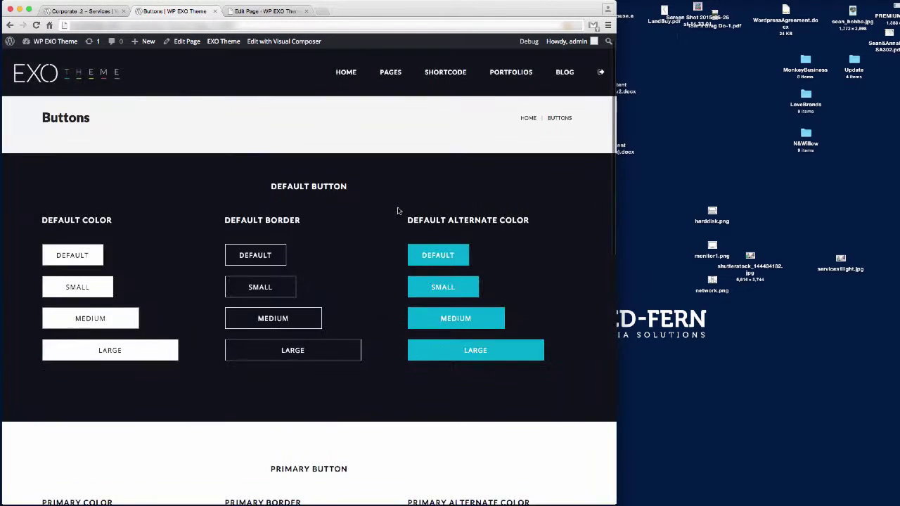
scroll(398, 211, up, 8)
scroll(397, 211, up, 2)
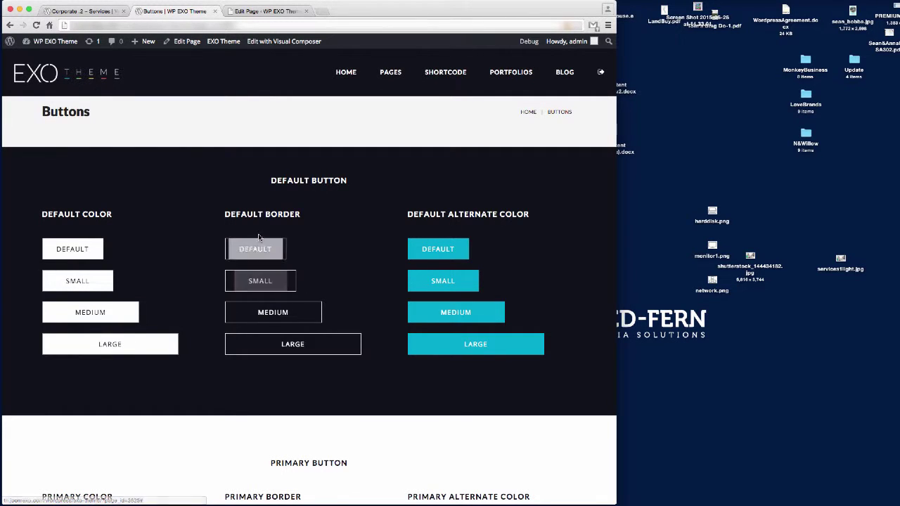
Back in the page editor, set the new button's text to More Info and its link URL to #
click(277, 11)
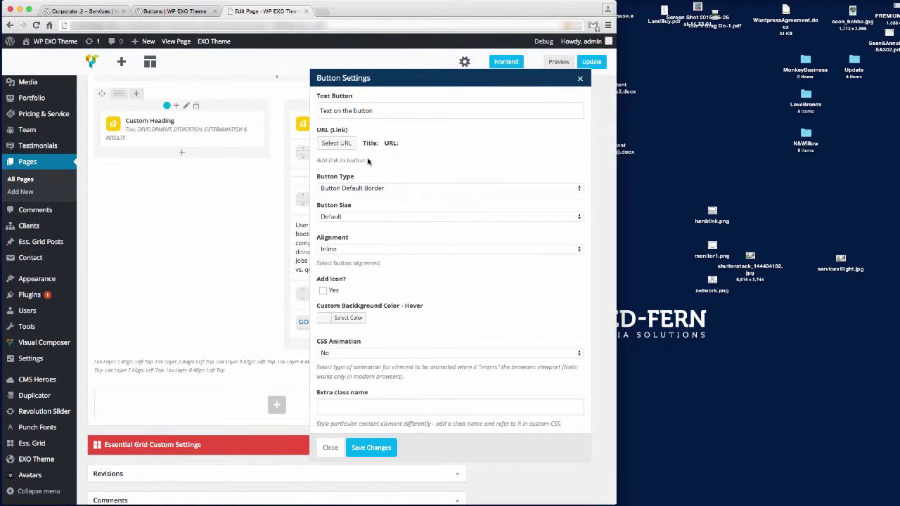
click(349, 109)
key(super+a)
text(More)
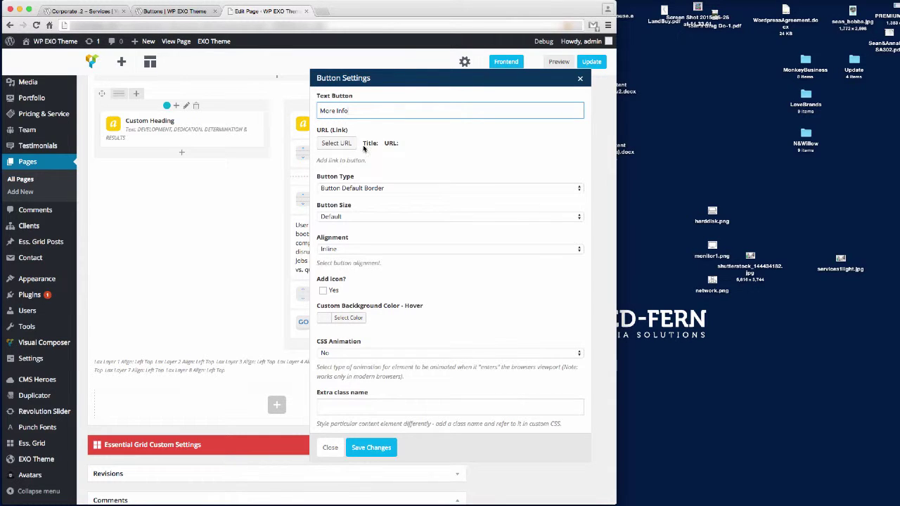
click(338, 147)
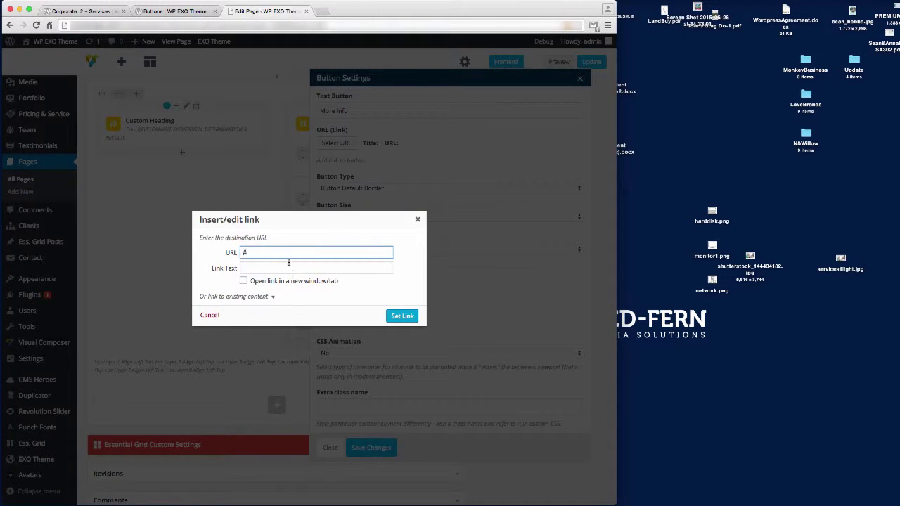
click(397, 319)
Keep the Button Default Border type, set the button's size to Small and alignment to Left, save the changes and update the page
click(386, 188)
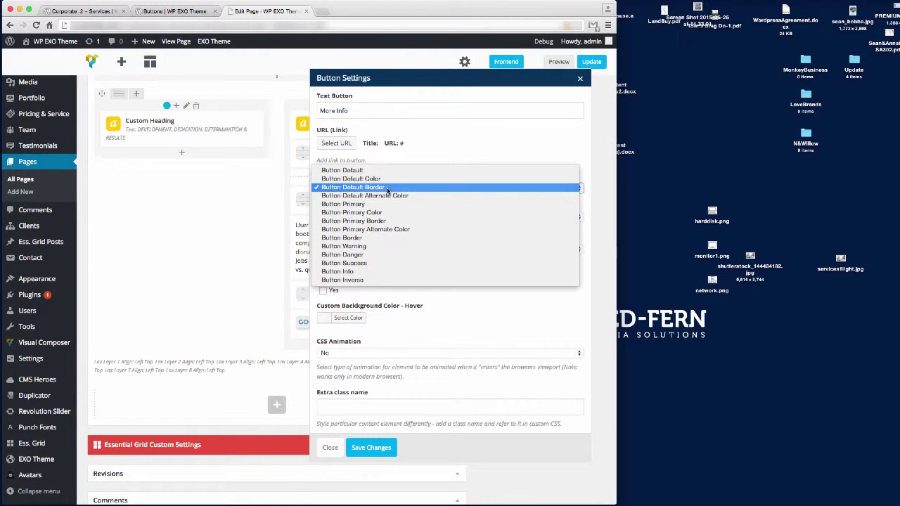
click(407, 188)
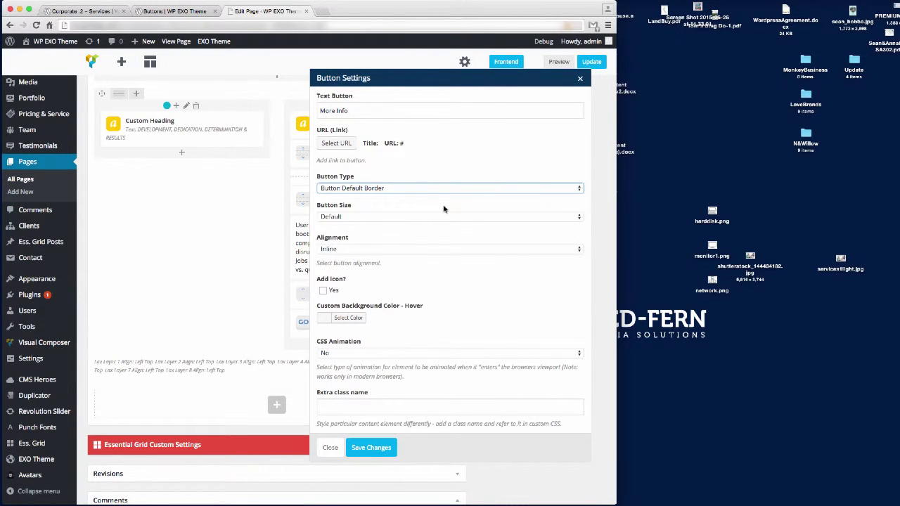
click(395, 216)
click(357, 232)
click(338, 249)
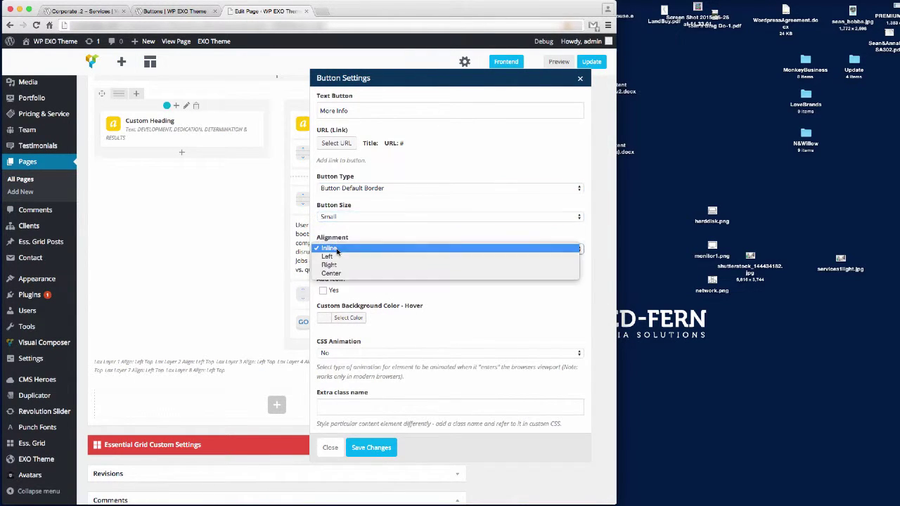
click(329, 257)
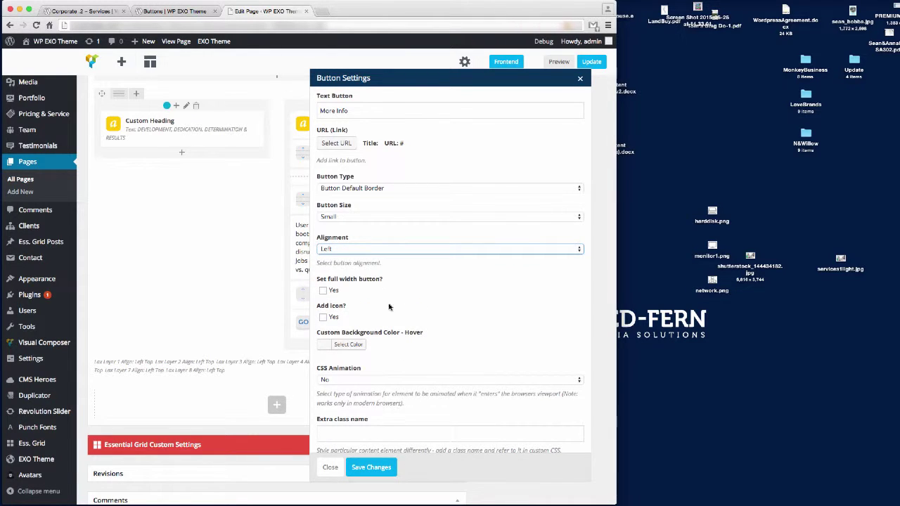
click(381, 468)
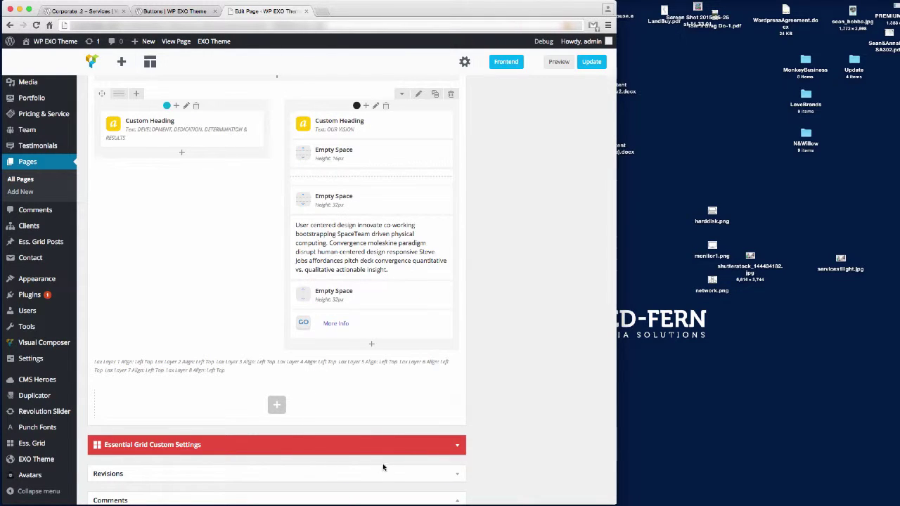
click(590, 65)
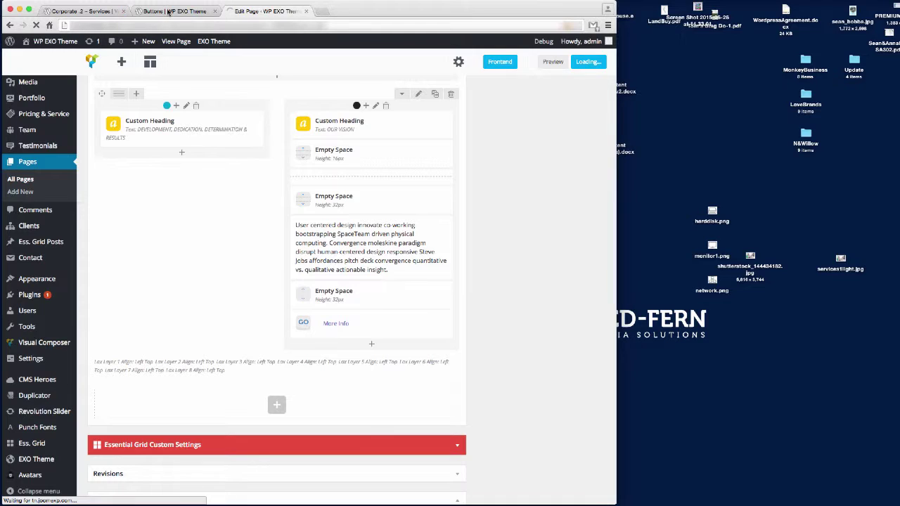
Open the published Corporate .2 – Services page and check the More Info button beneath the vision text
click(169, 12)
mouse_move(391, 72)
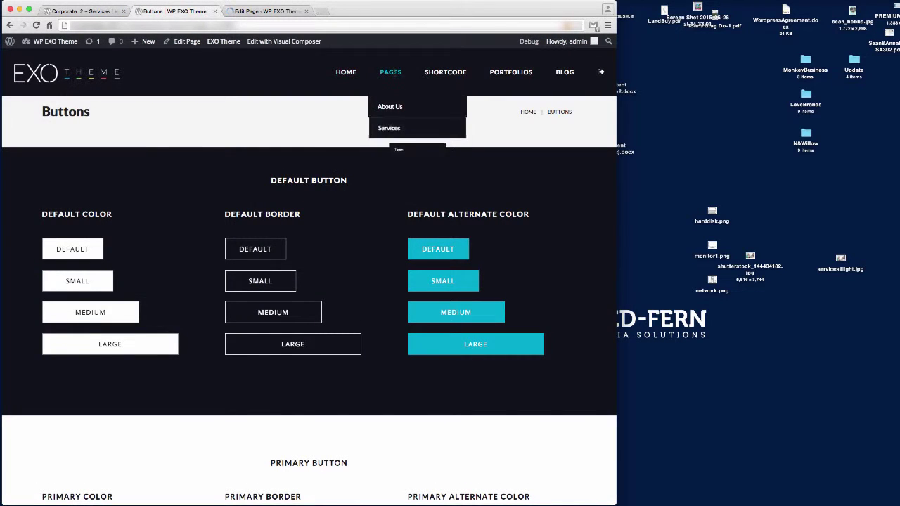
mouse_move(408, 128)
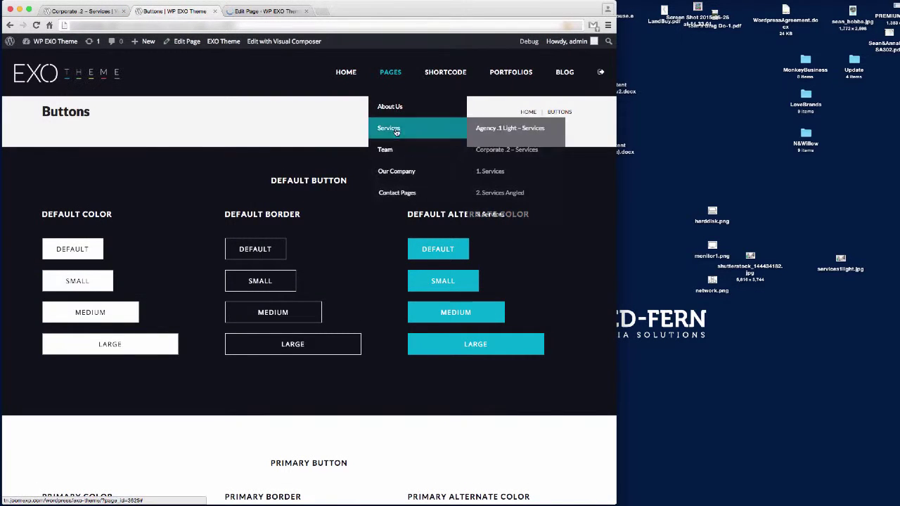
click(503, 154)
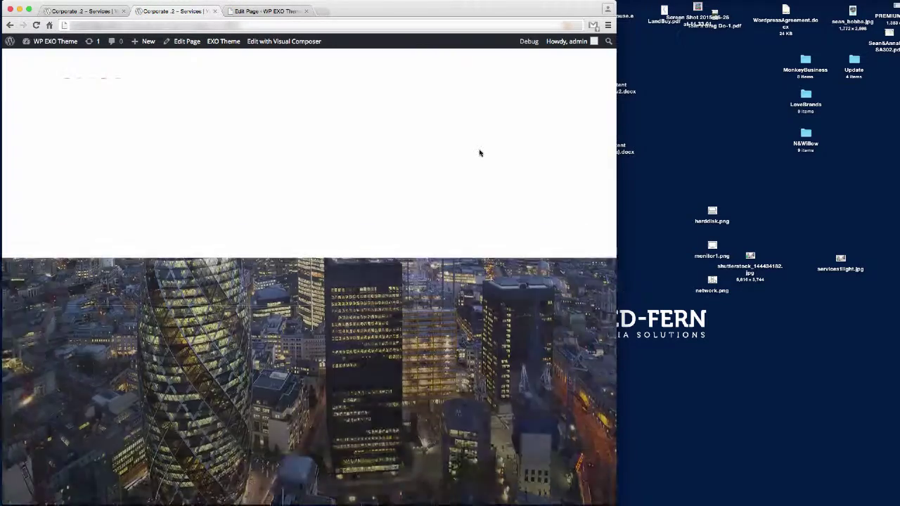
scroll(464, 169, down, 5)
scroll(453, 176, down, 10)
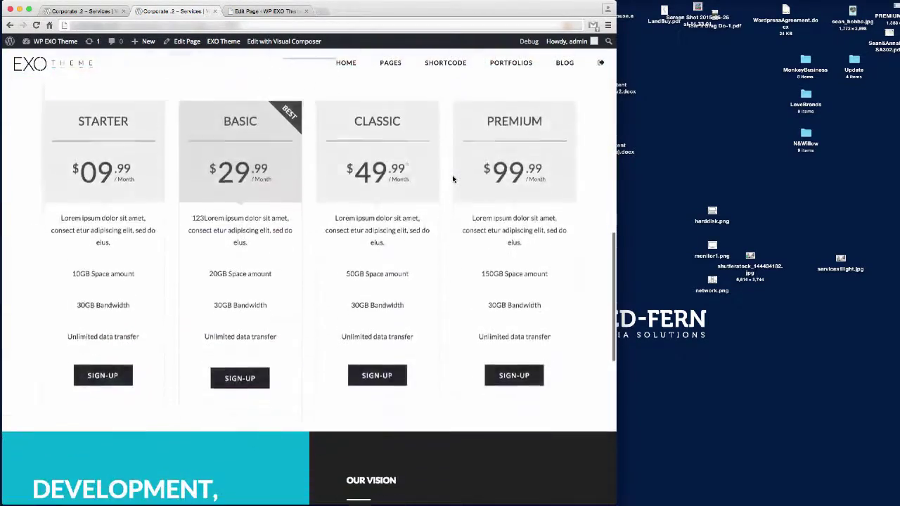
scroll(453, 179, down, 1)
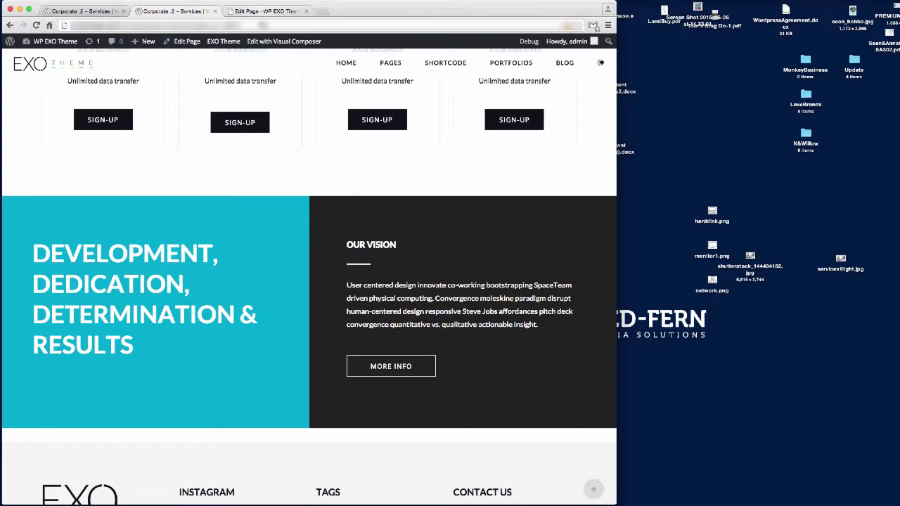
Check the Column Same Height option in the heading and vision row's settings against the published section, and close the settings without saving
click(270, 12)
scroll(286, 286, down, 10)
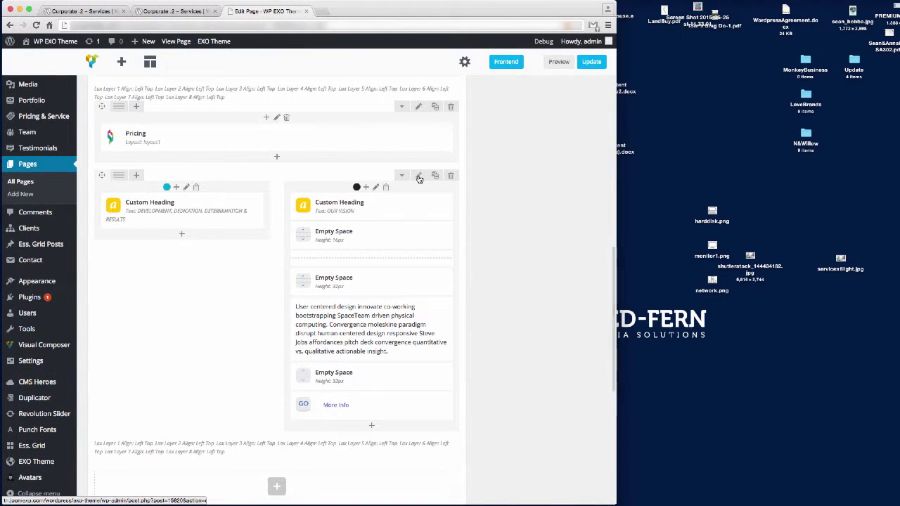
click(419, 177)
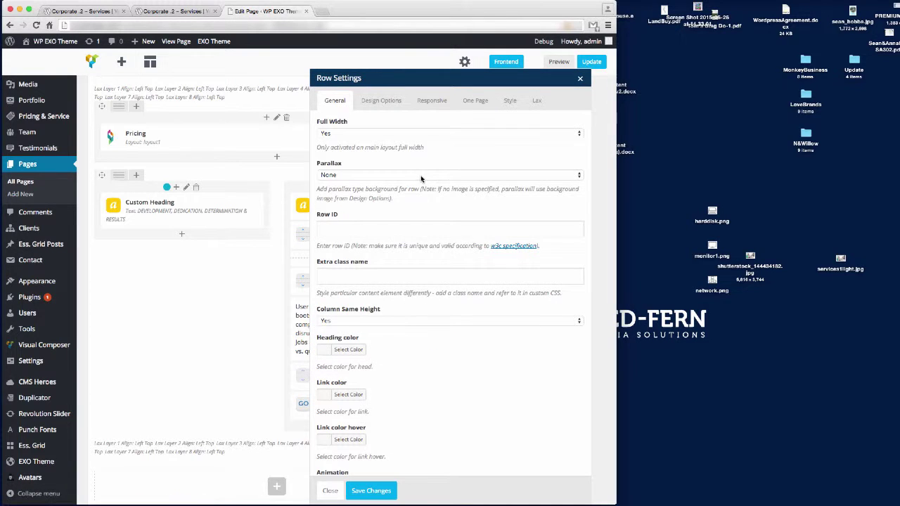
click(347, 321)
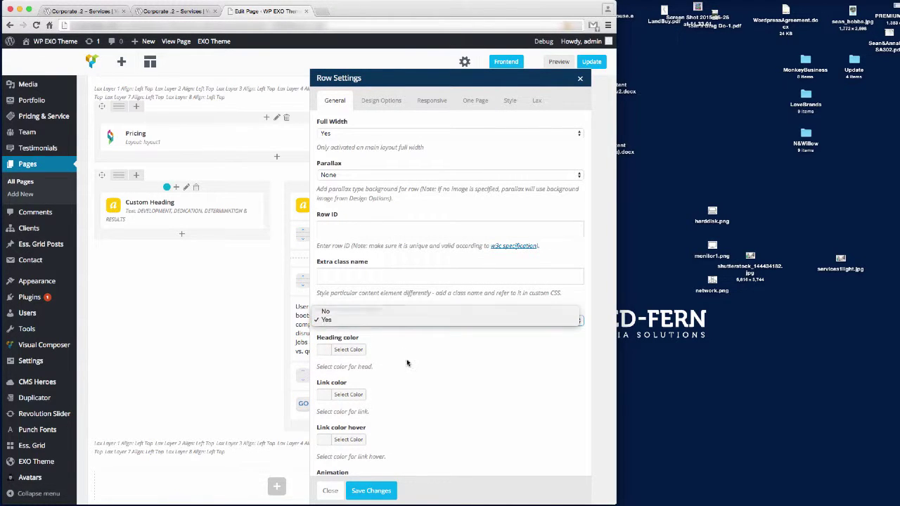
click(338, 322)
click(168, 11)
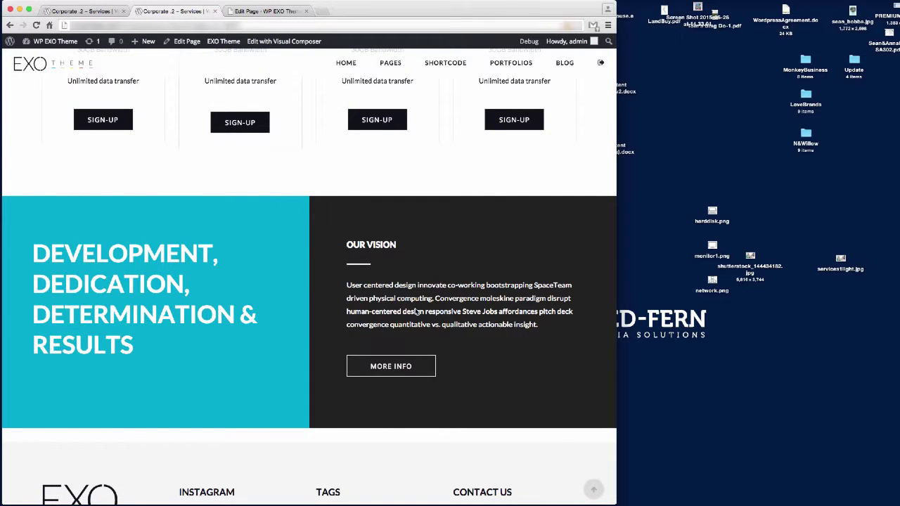
click(261, 11)
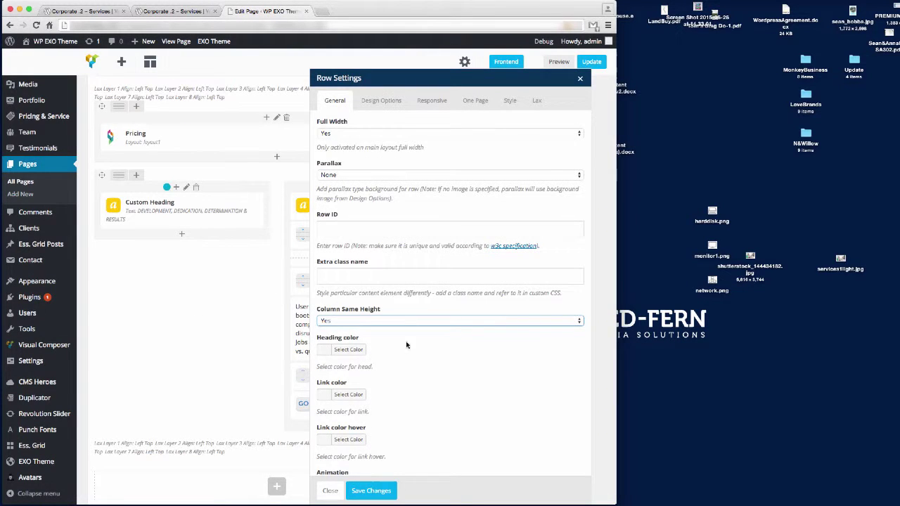
click(330, 490)
Set the DEVELOPMENT, DEDICATION, DETERMINATION & RESULTS heading's font size to 56px, change its line height, save the changes and update the page
click(194, 211)
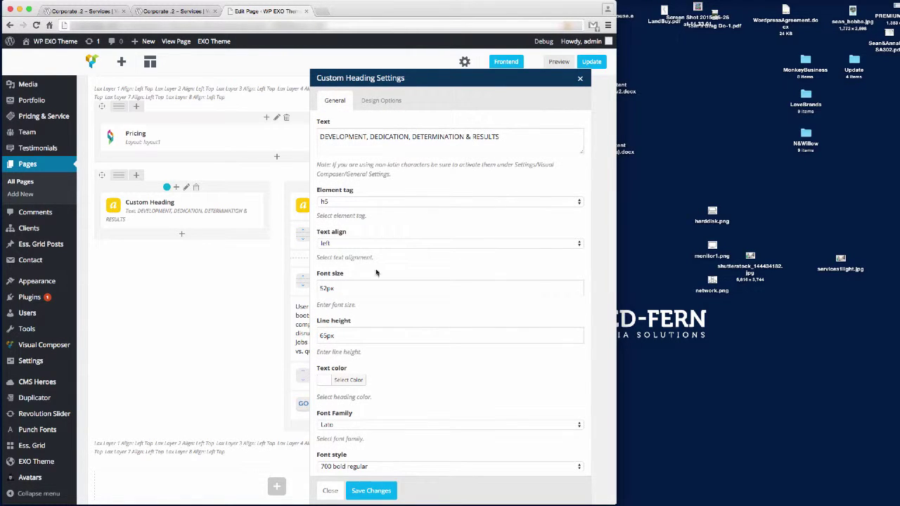
click(325, 288)
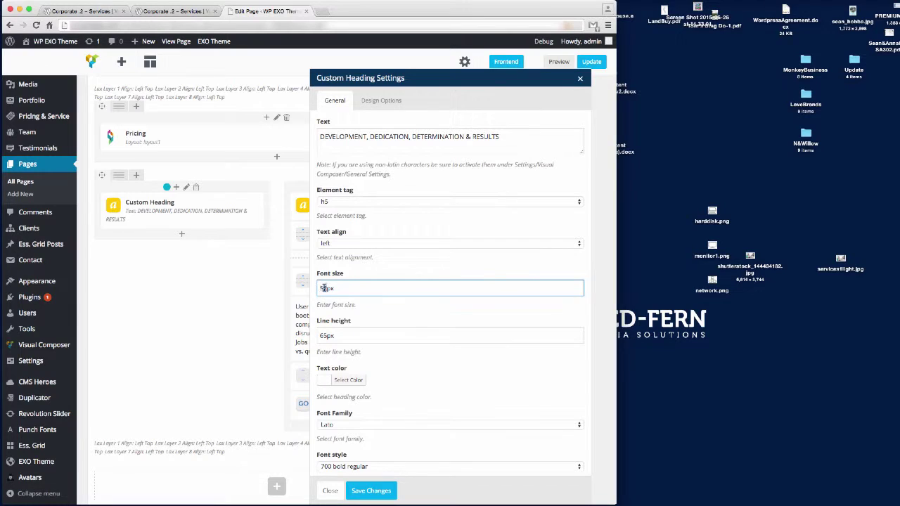
drag(326, 336, 321, 336)
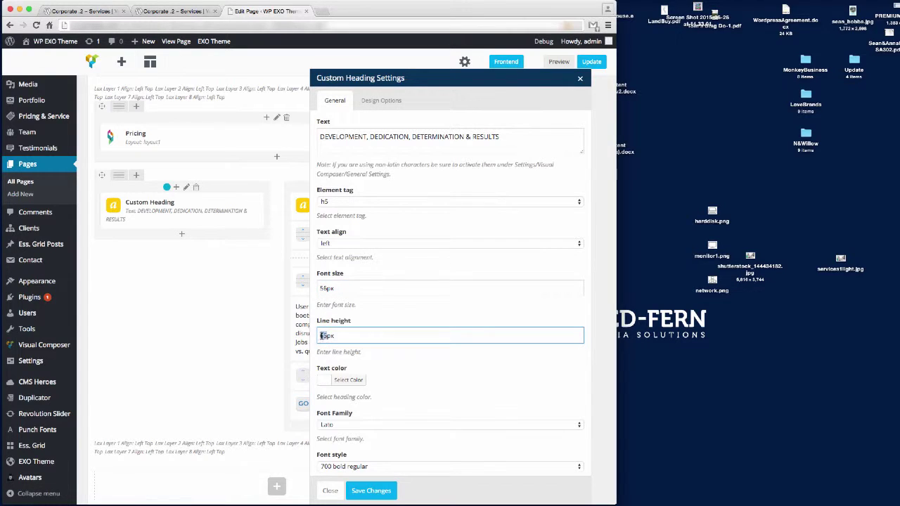
click(371, 490)
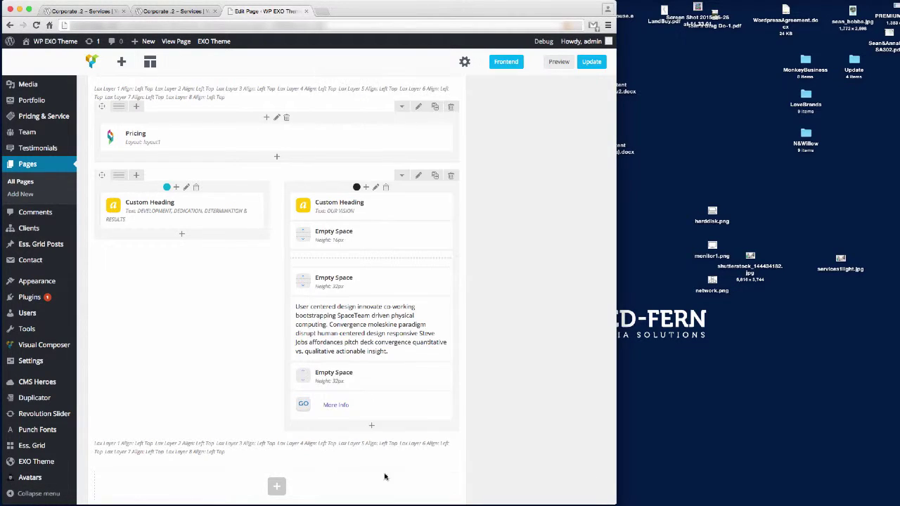
click(592, 62)
Reload the published Corporate .2 – Services page and examine the resized statement heading and the spacing between its row and the footer
click(171, 11)
key(super+r)
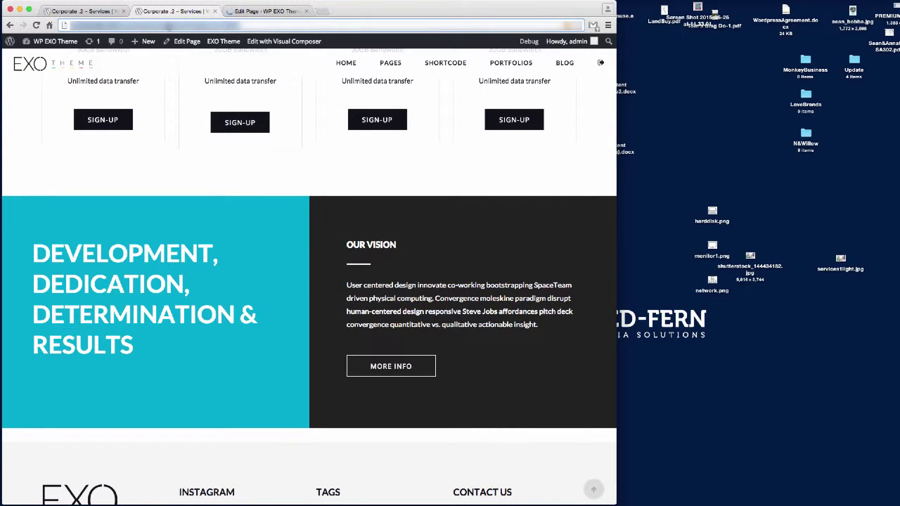
key(Return)
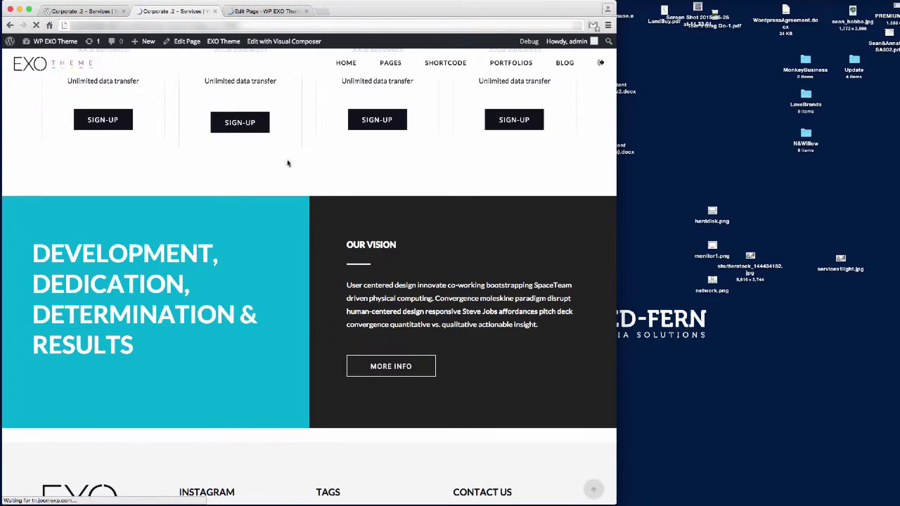
scroll(396, 200, down, 5)
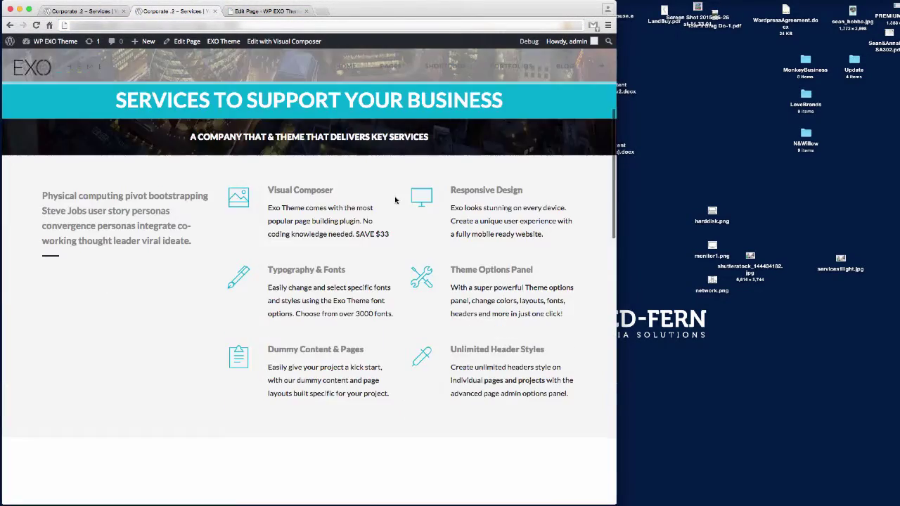
scroll(395, 199, down, 10)
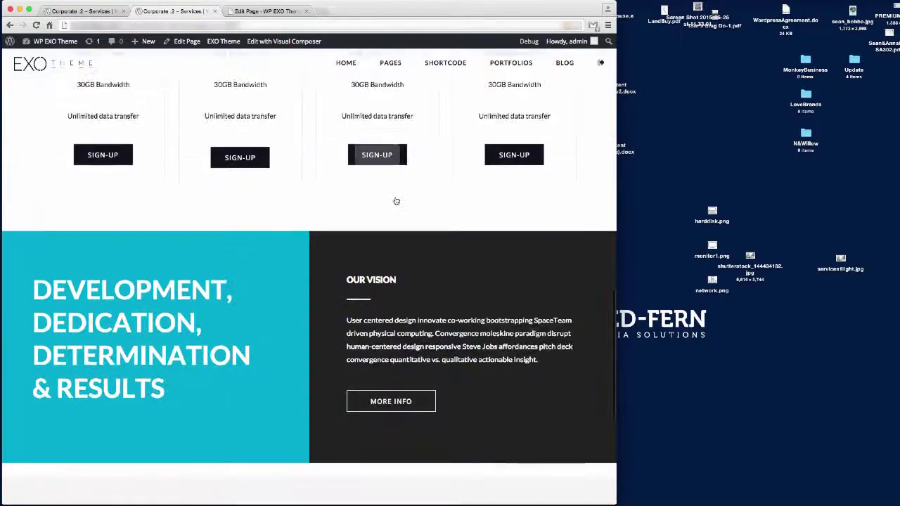
scroll(395, 200, down, 3)
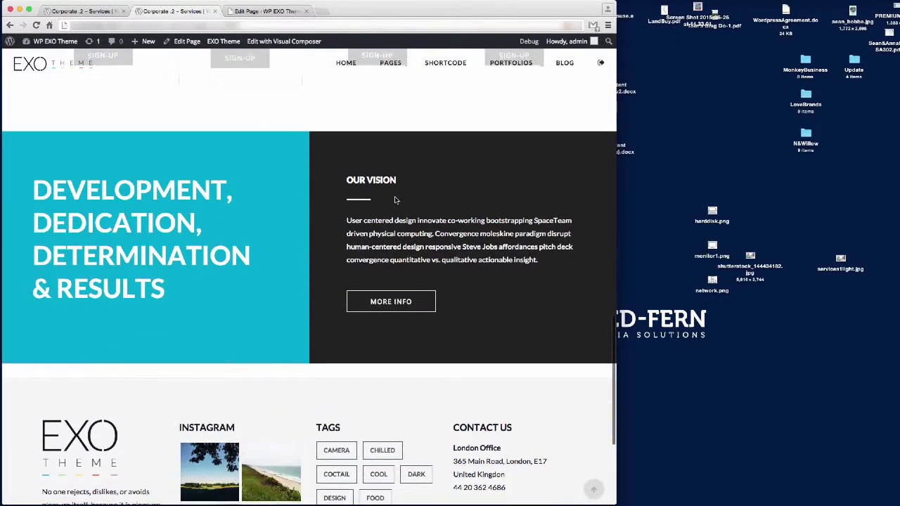
scroll(395, 200, down, 4)
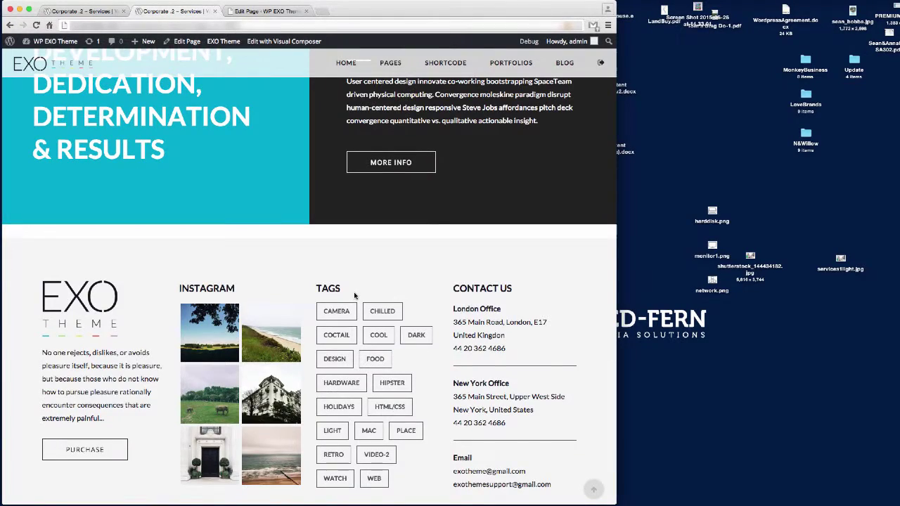
scroll(353, 288, up, 2)
scroll(355, 293, up, 12)
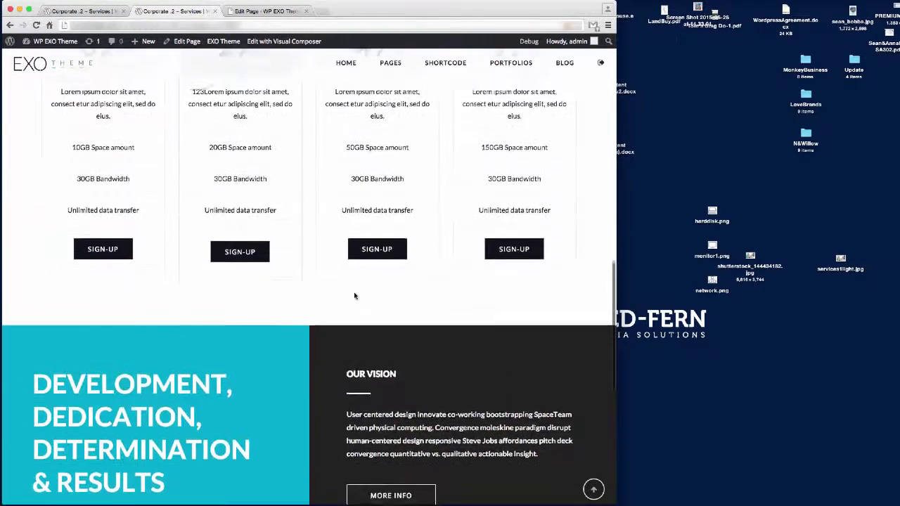
scroll(354, 295, up, 14)
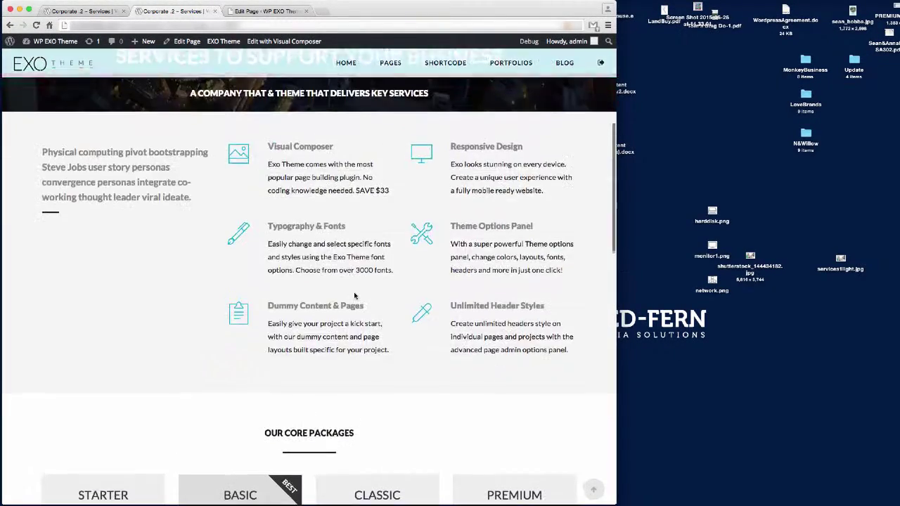
scroll(354, 295, down, 20)
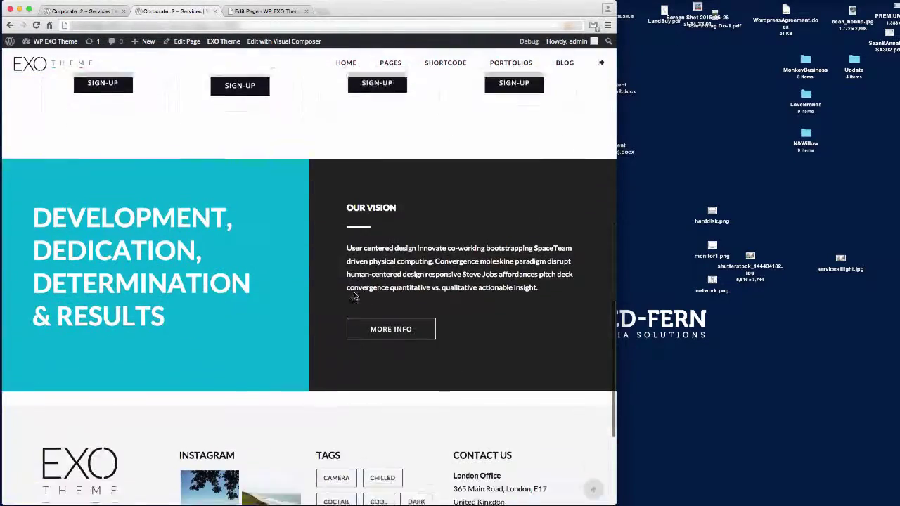
scroll(354, 296, down, 2)
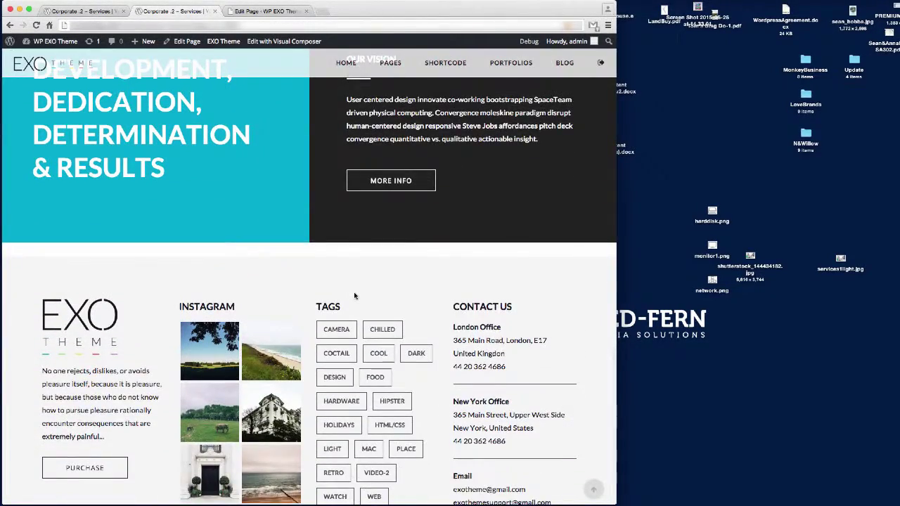
scroll(354, 295, up, 2)
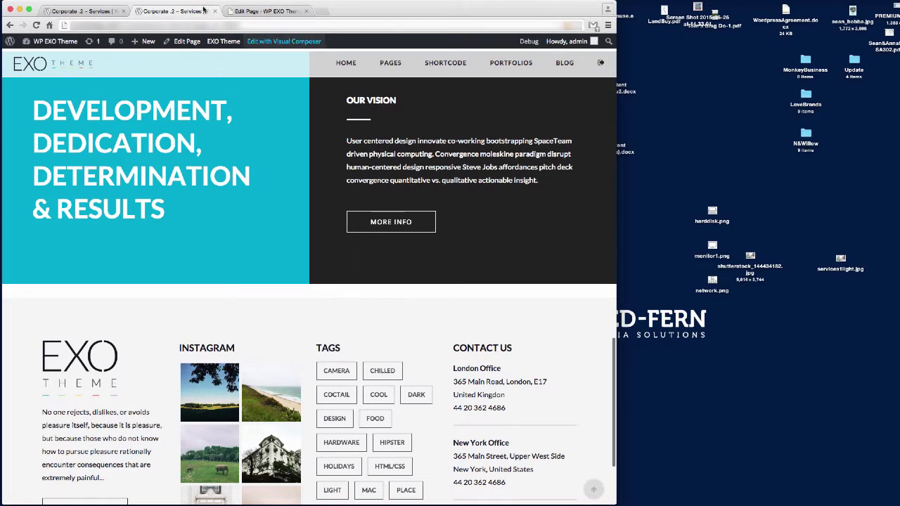
Back in the page editor, clear the bottom padding in the heading and vision row's design options, save the changes and update the page
click(266, 11)
scroll(336, 236, down, 10)
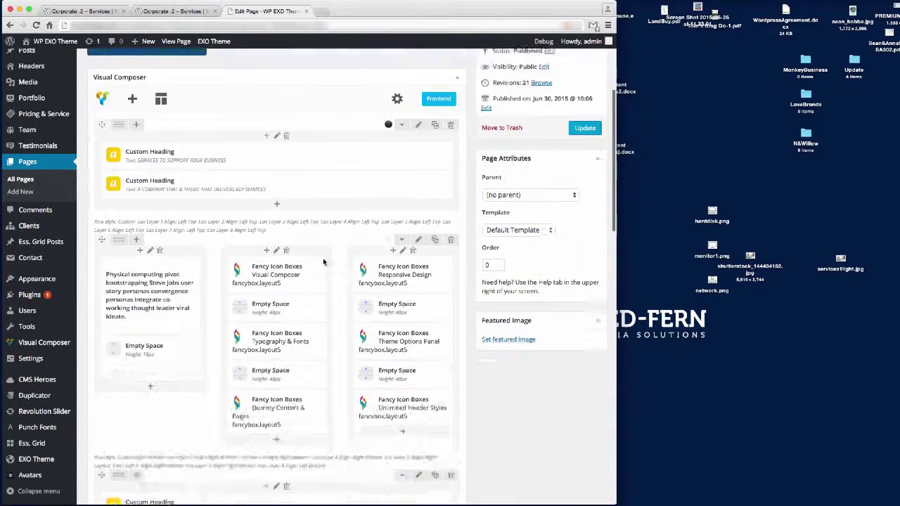
scroll(324, 261, up, 5)
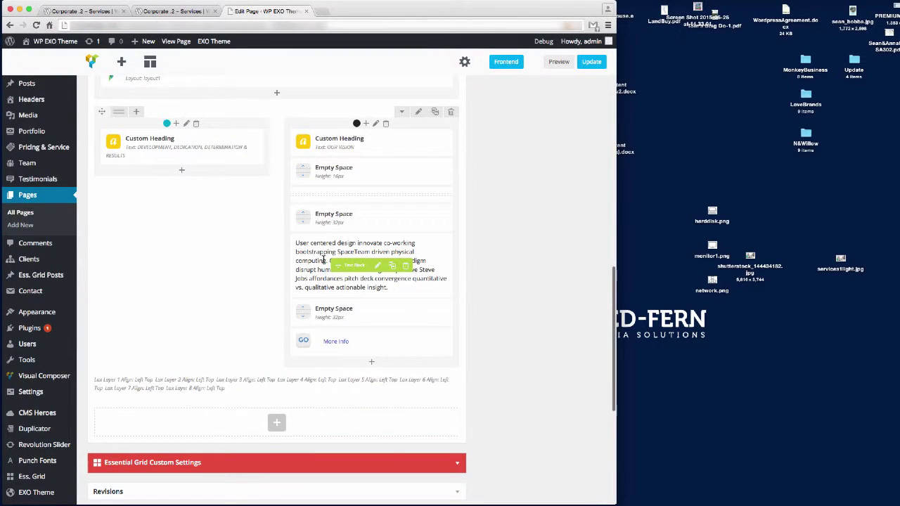
click(419, 113)
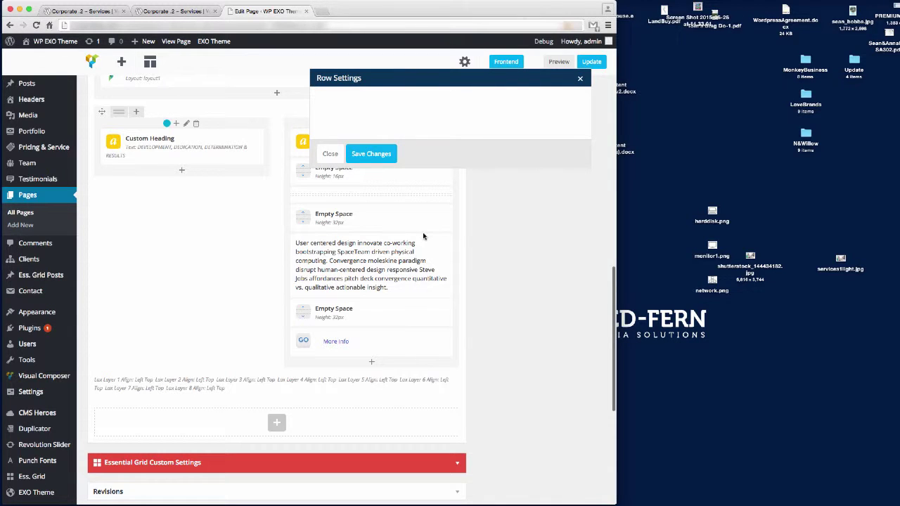
click(389, 102)
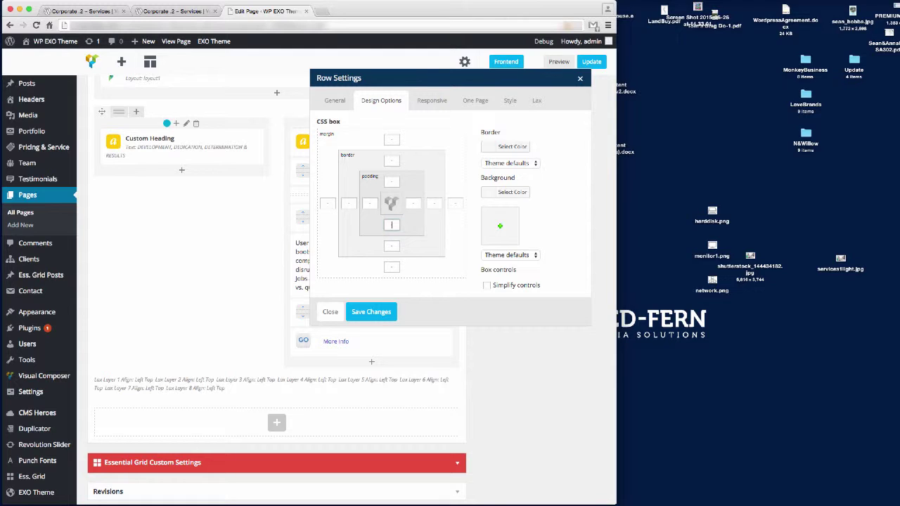
click(372, 312)
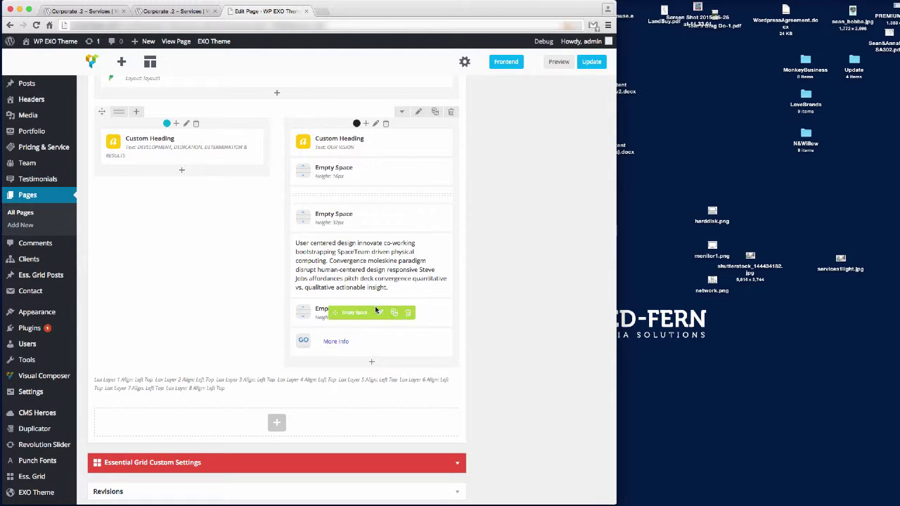
click(592, 62)
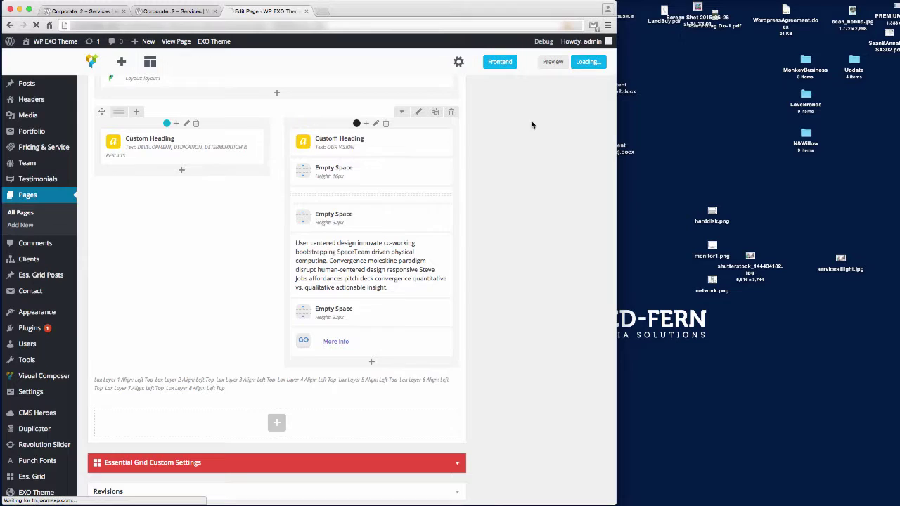
Reload the published Services page and check the spacing between the heading and vision row and the footer
click(179, 16)
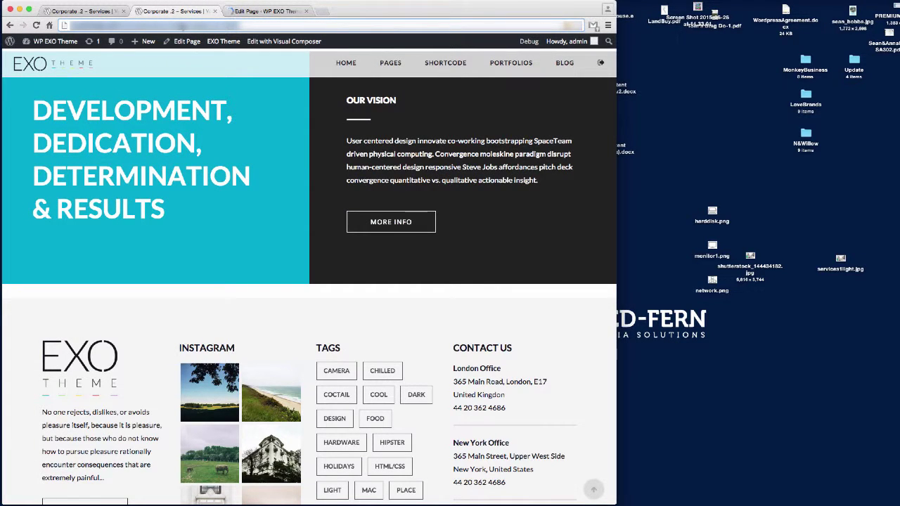
key(Return)
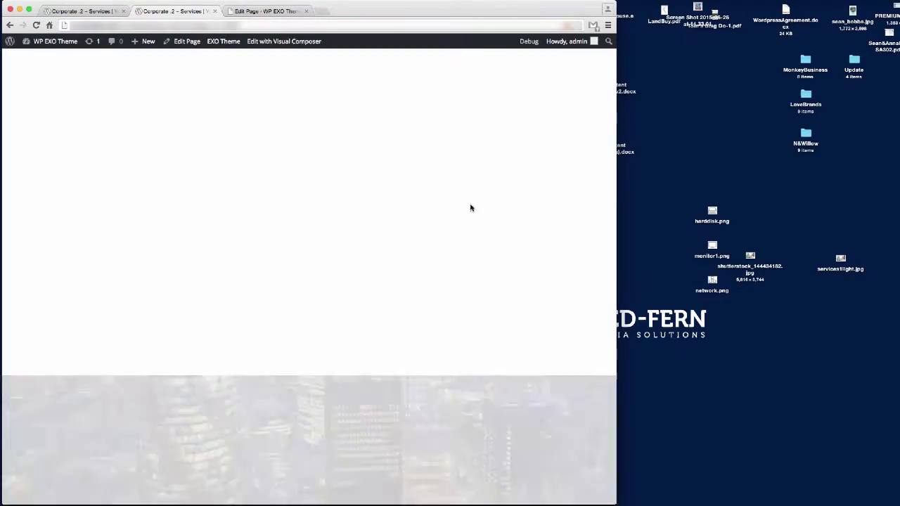
scroll(471, 208, down, 5)
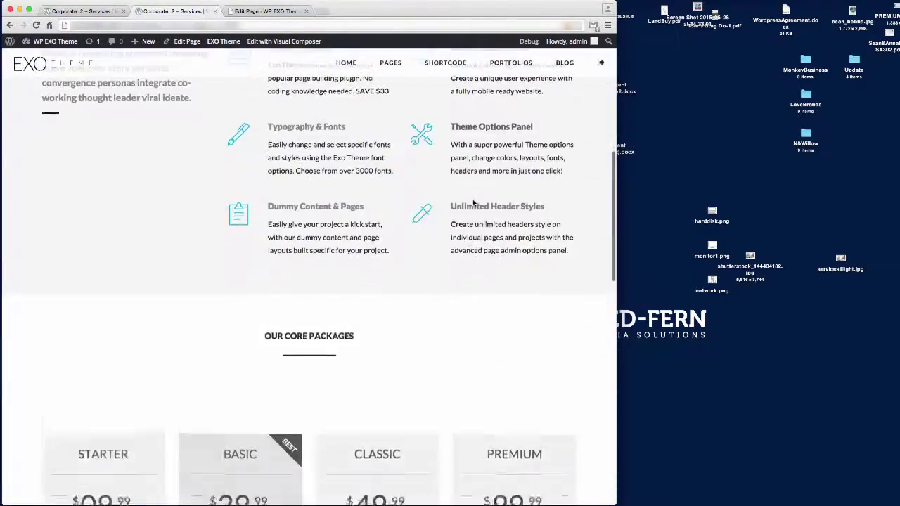
scroll(471, 204, down, 8)
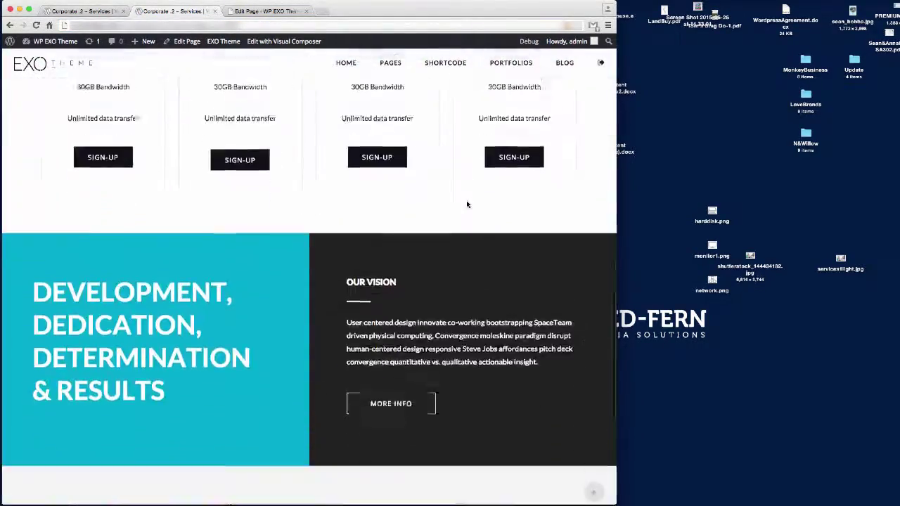
scroll(466, 205, down, 8)
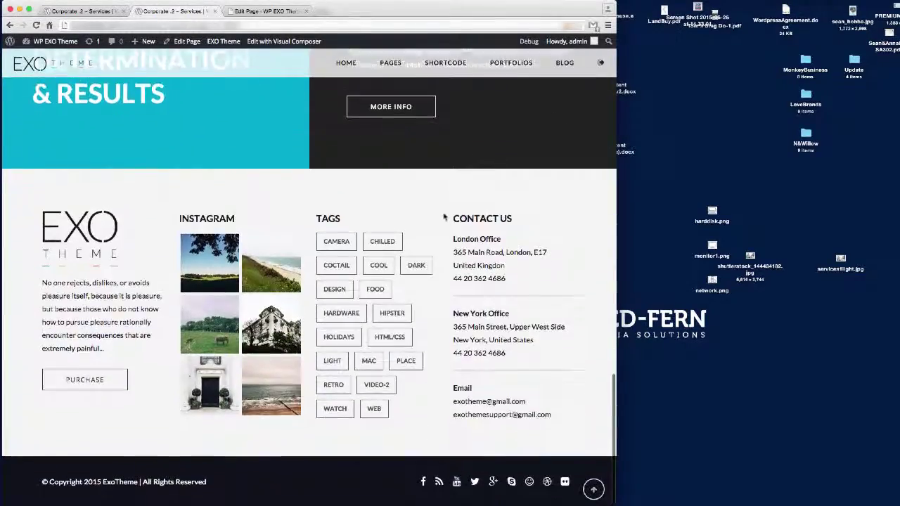
Review the whole published Services page, from the header image through the feature boxes and core packages to the vision section and footer
scroll(444, 218, up, 10)
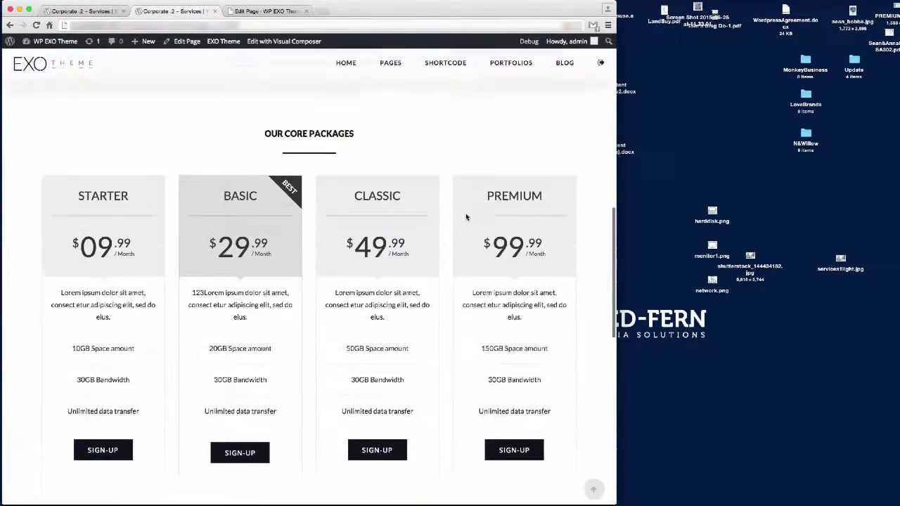
scroll(422, 218, up, 5)
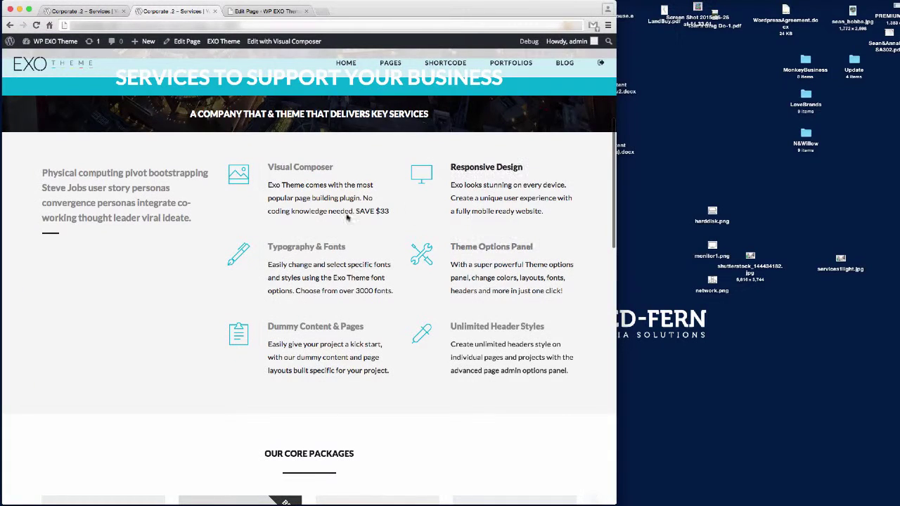
scroll(295, 267, down, 2)
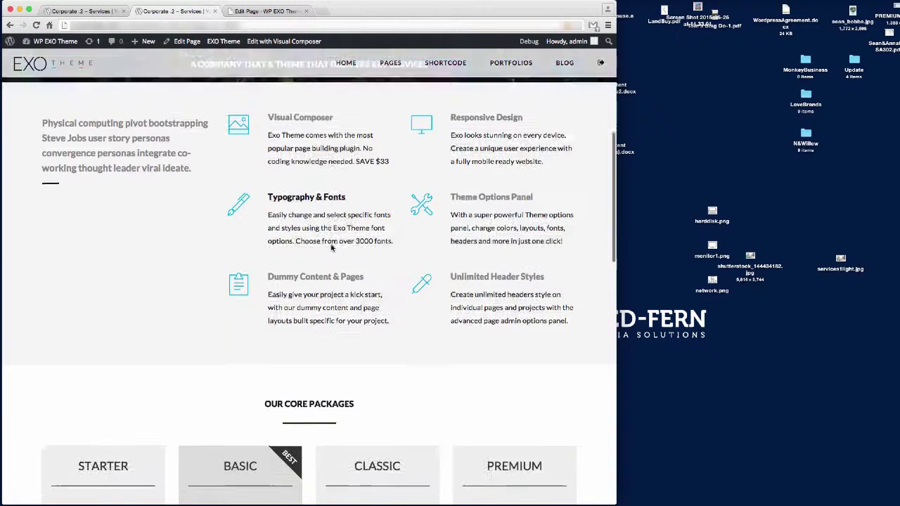
scroll(427, 320, down, 5)
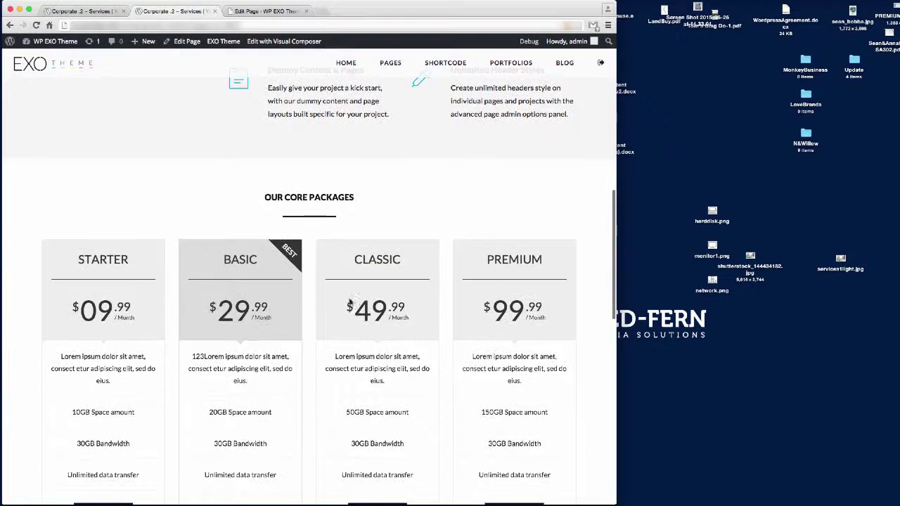
scroll(392, 222, down, 7)
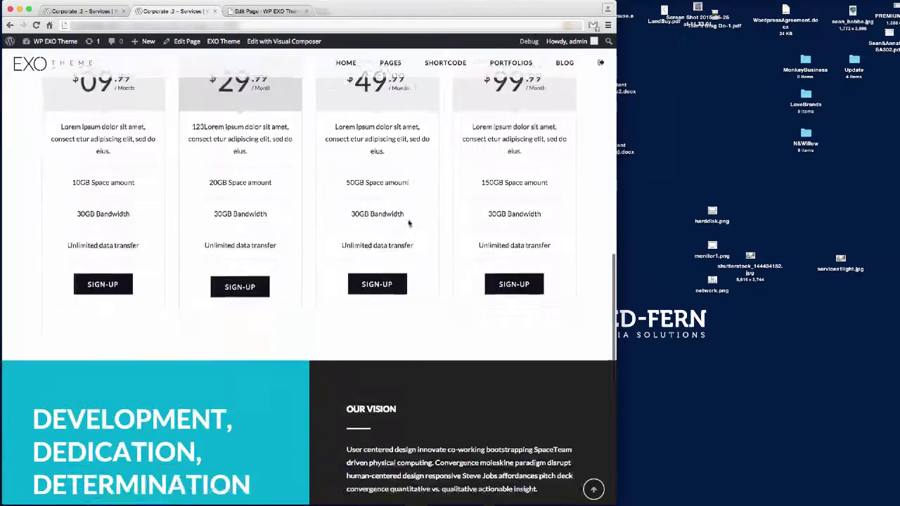
scroll(382, 221, up, 8)
scroll(381, 222, down, 10)
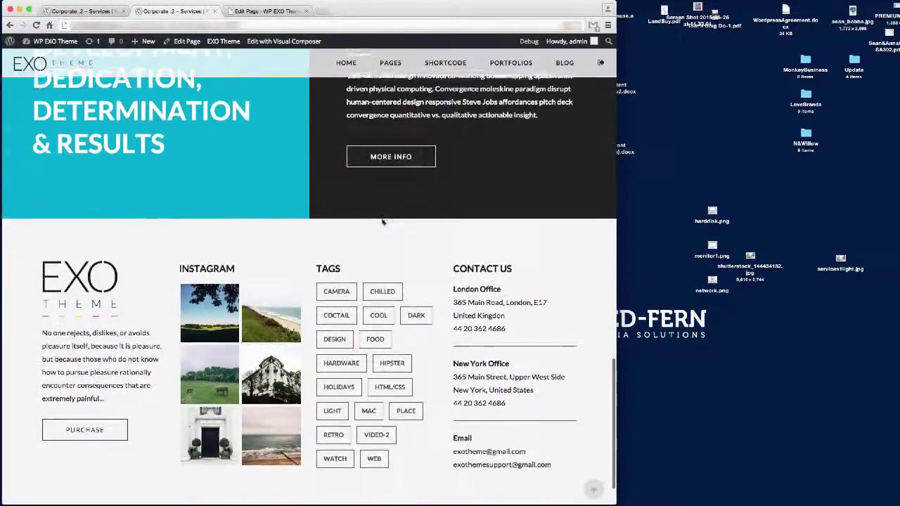
scroll(383, 222, up, 10)
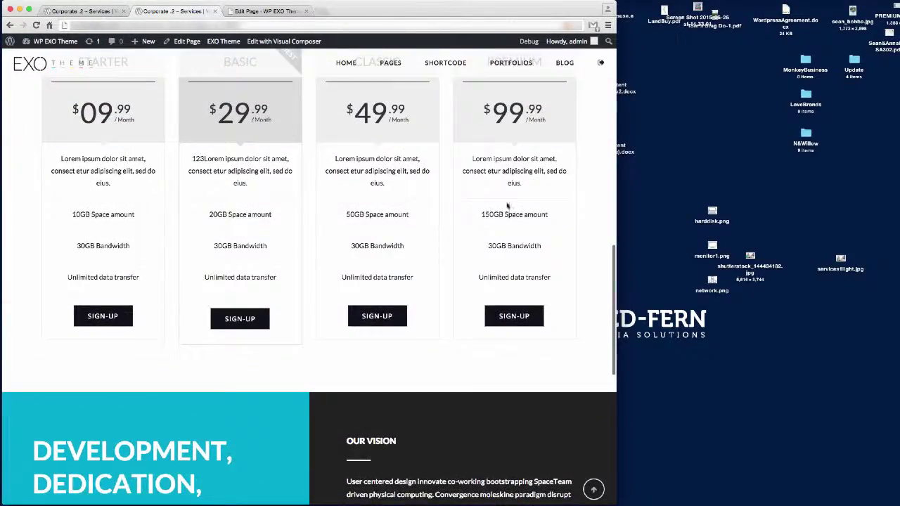
scroll(512, 211, up, 5)
scroll(480, 243, up, 6)
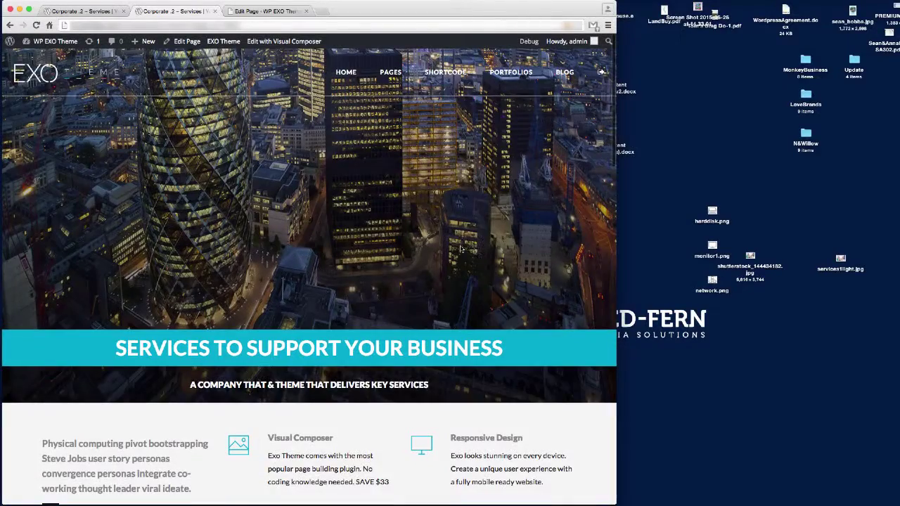
scroll(460, 249, down, 3)
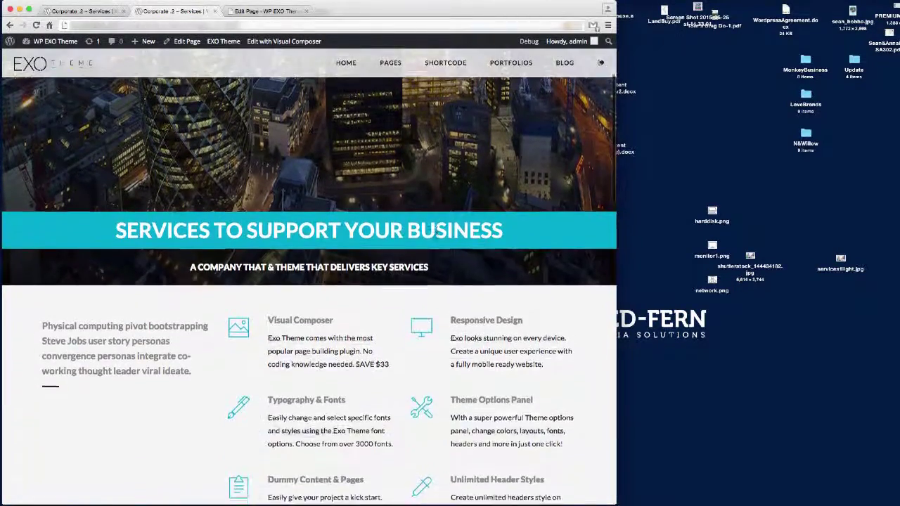
scroll(460, 248, up, 4)
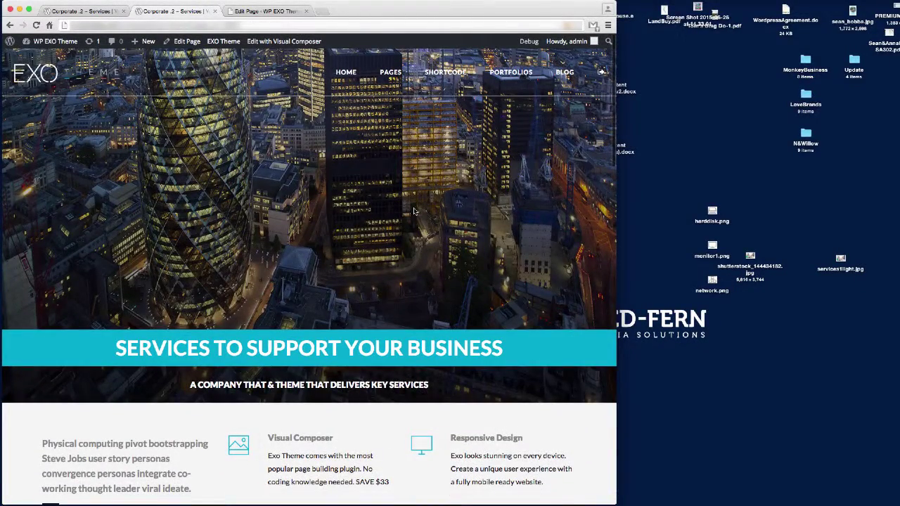